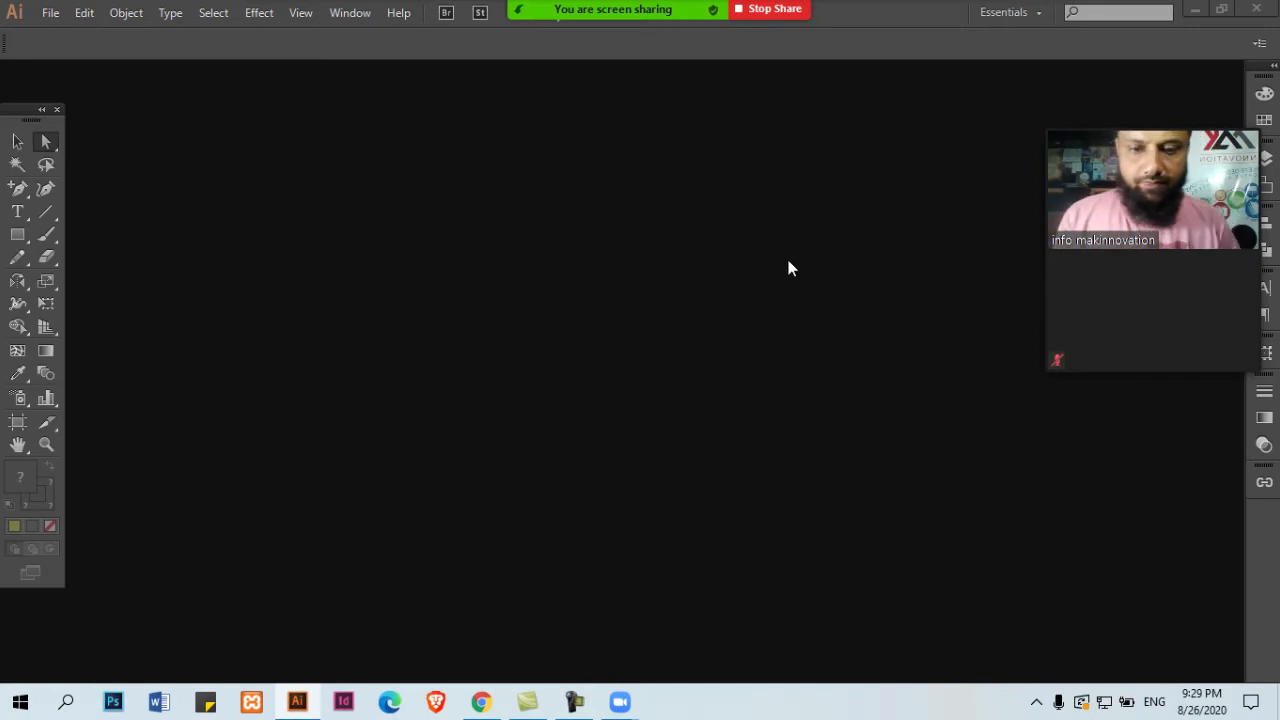
# Create a new blank document with the offered settings
pyautogui.hotkey('ctrl', 'n')
pyautogui.press('Return')
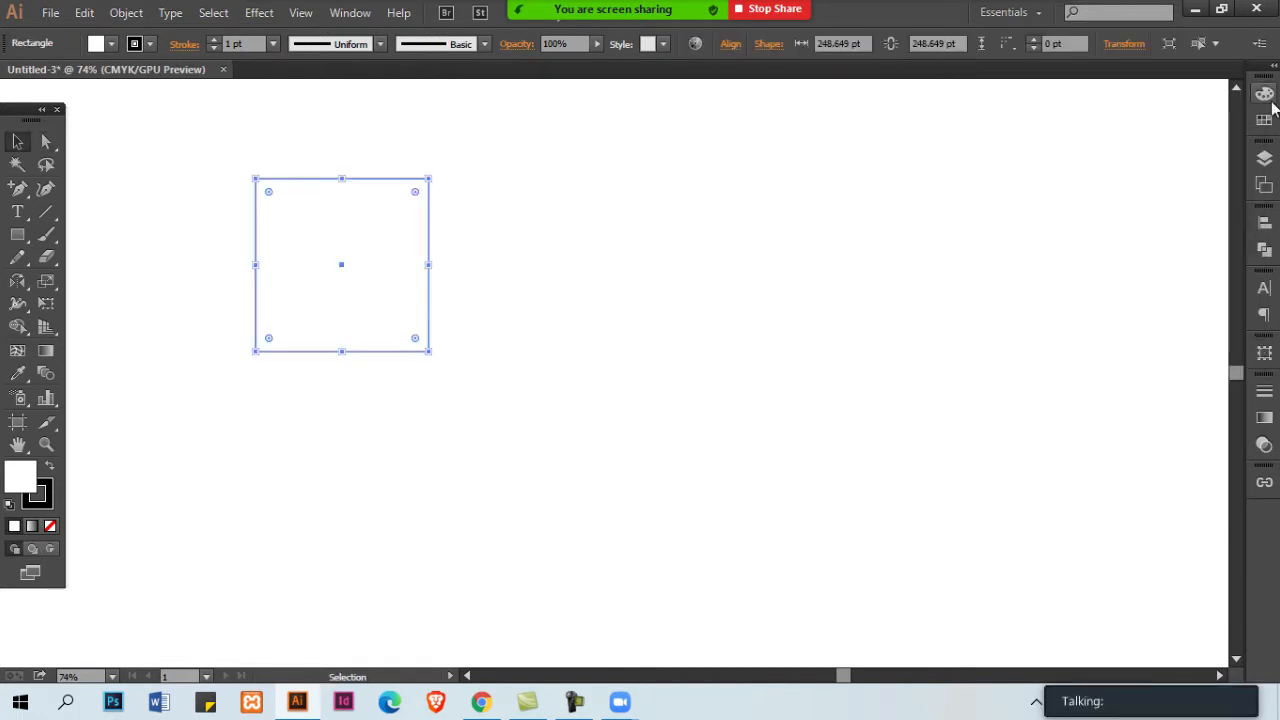
# Fill the square with green, set its stroke to none, and undo the trial blue stroke color
pyautogui.click(1271, 103)
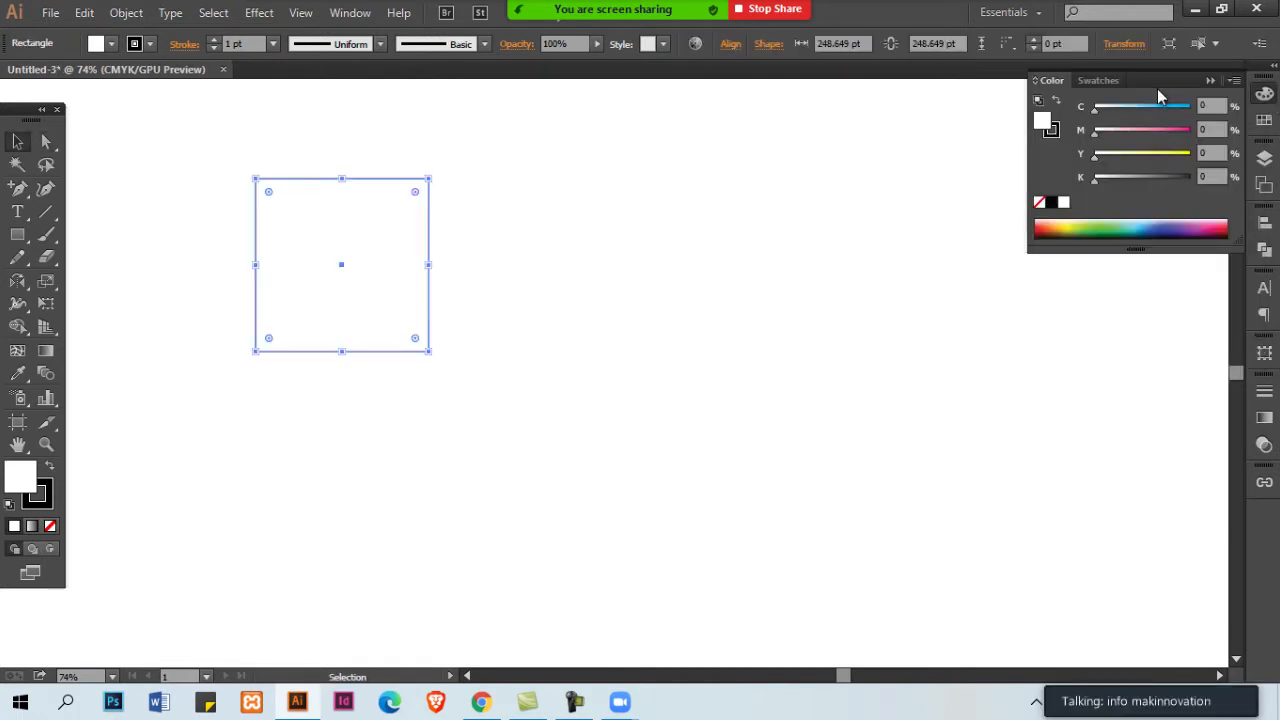
pyautogui.click(1093, 224)
pyautogui.click(1051, 129)
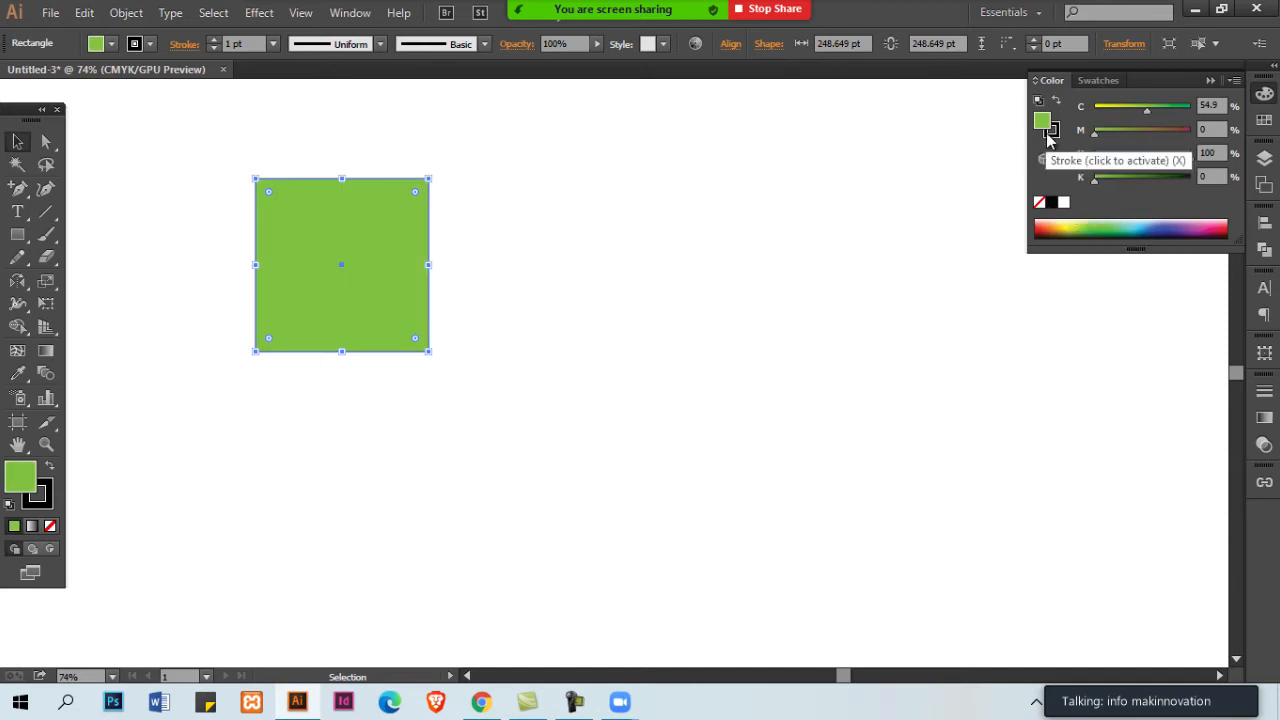
pyautogui.click(1039, 202)
pyautogui.click(1130, 226)
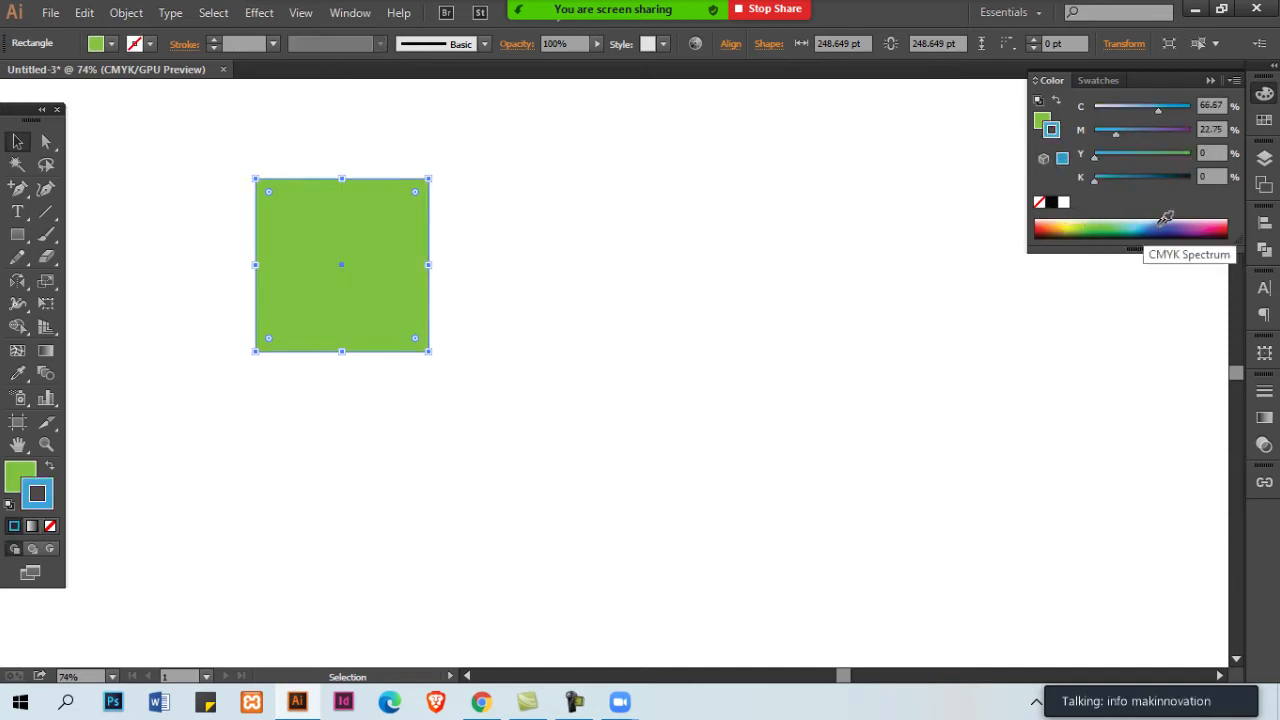
pyautogui.click(1150, 222)
pyautogui.hotkey('ctrl', 'z')
# Try different fill colors on the square from the CMYK spectrum, ending with an orange-red
pyautogui.press('x')
pyautogui.moveTo(1128, 217)
pyautogui.mouseDown()
pyautogui.moveTo(1177, 223)
pyautogui.moveTo(1050, 222)
pyautogui.moveTo(1215, 222)
pyautogui.moveTo(1056, 219)
pyautogui.mouseUp()
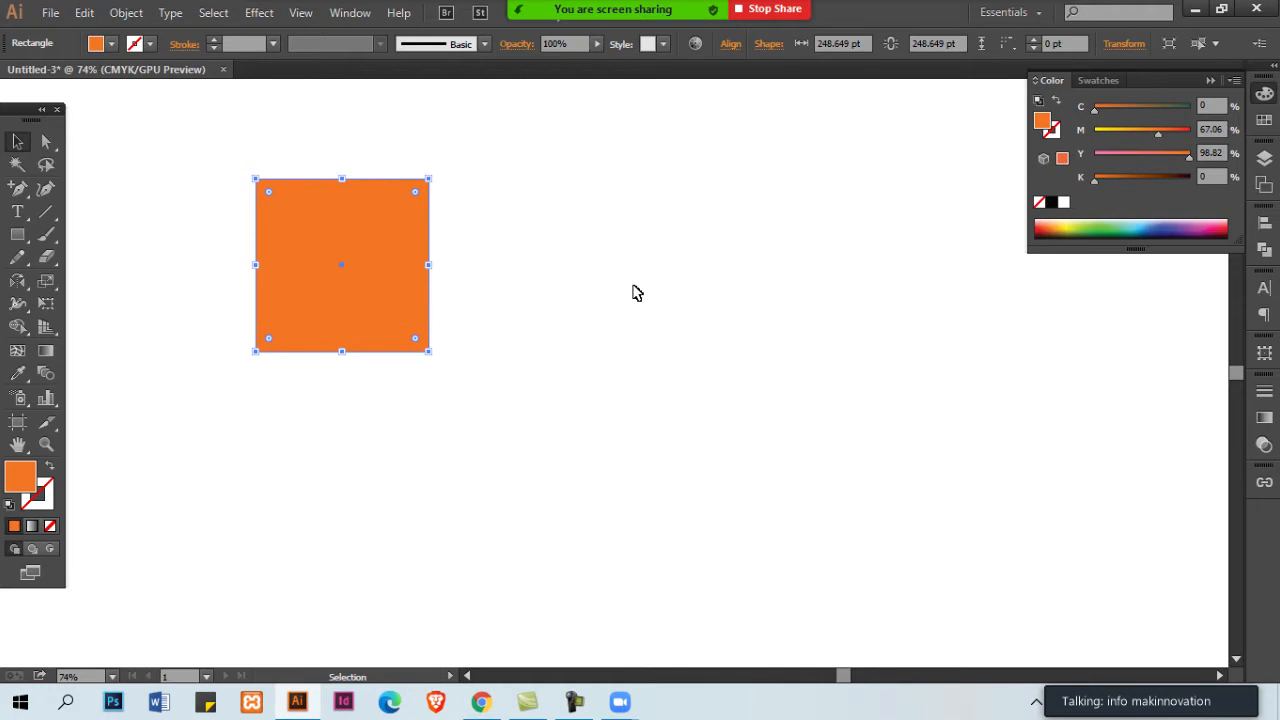
pyautogui.moveTo(1068, 222); pyautogui.dragTo(1168, 222)
pyautogui.click(1218, 221)
pyautogui.click(1158, 222)
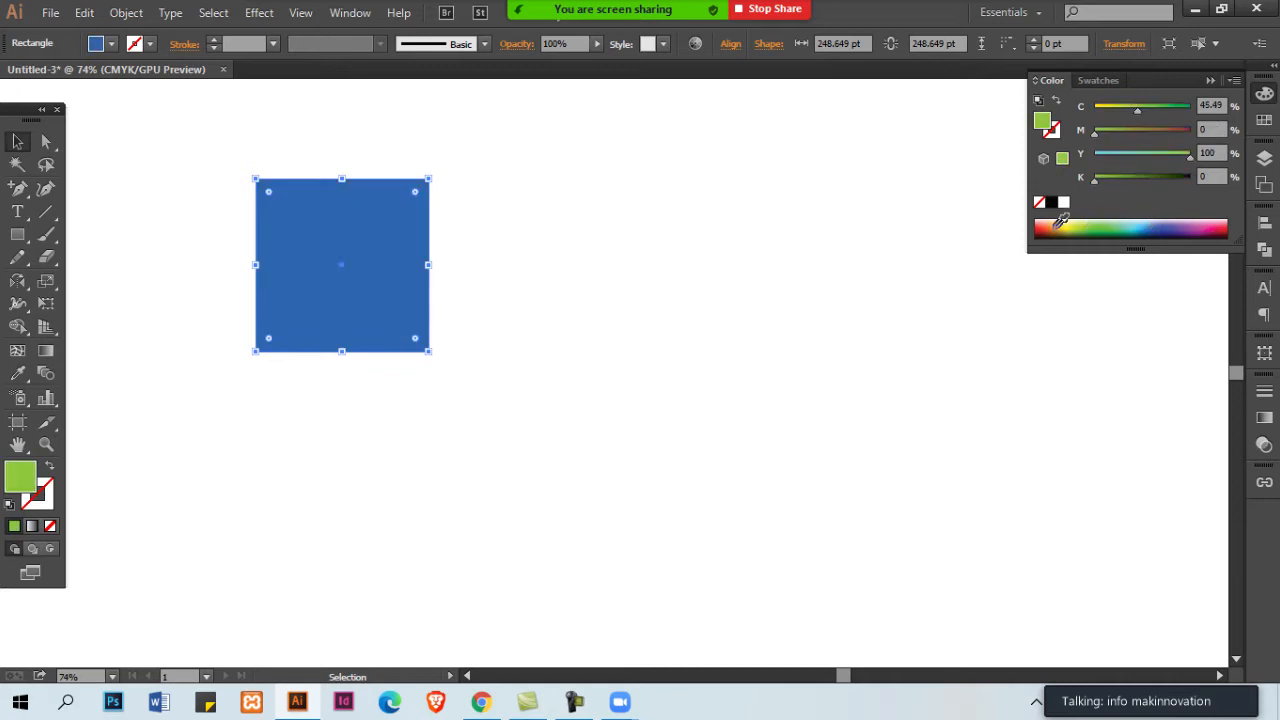
pyautogui.click(1046, 222)
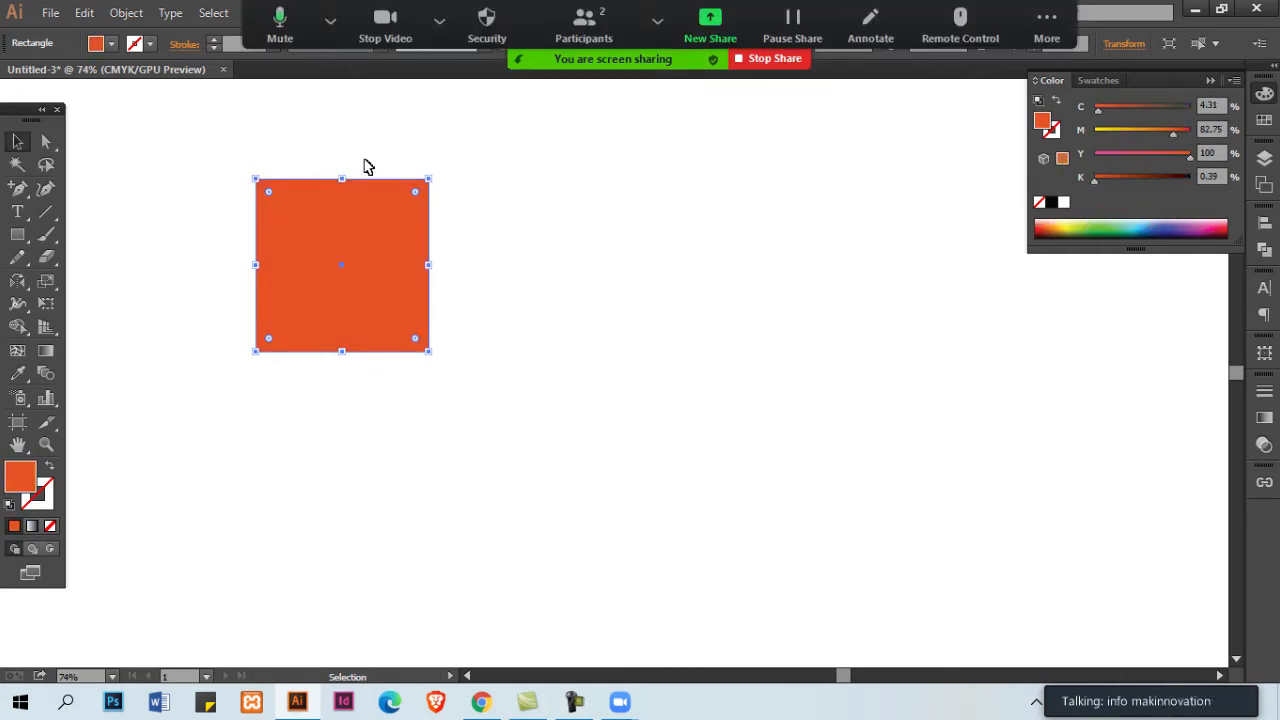
# Open the Ancient swatch library from the Art History collection
pyautogui.hotkey('alt', 'w')
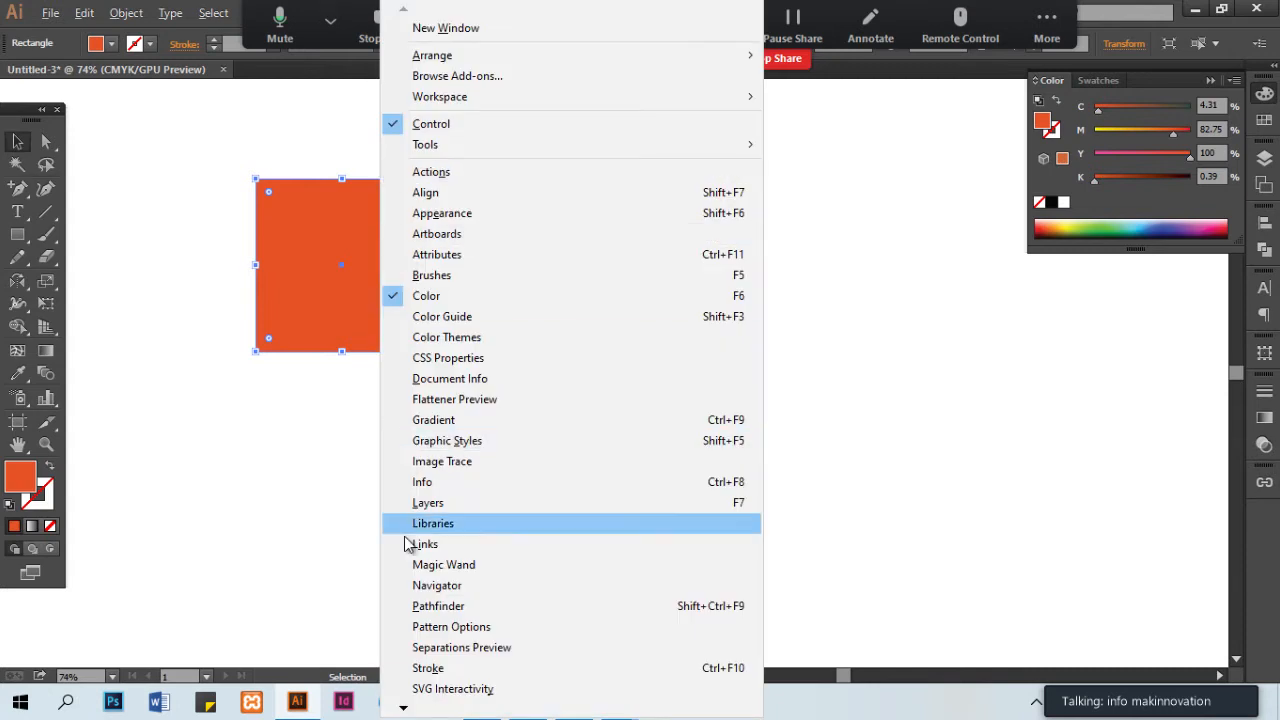
pyautogui.moveTo(403, 710)
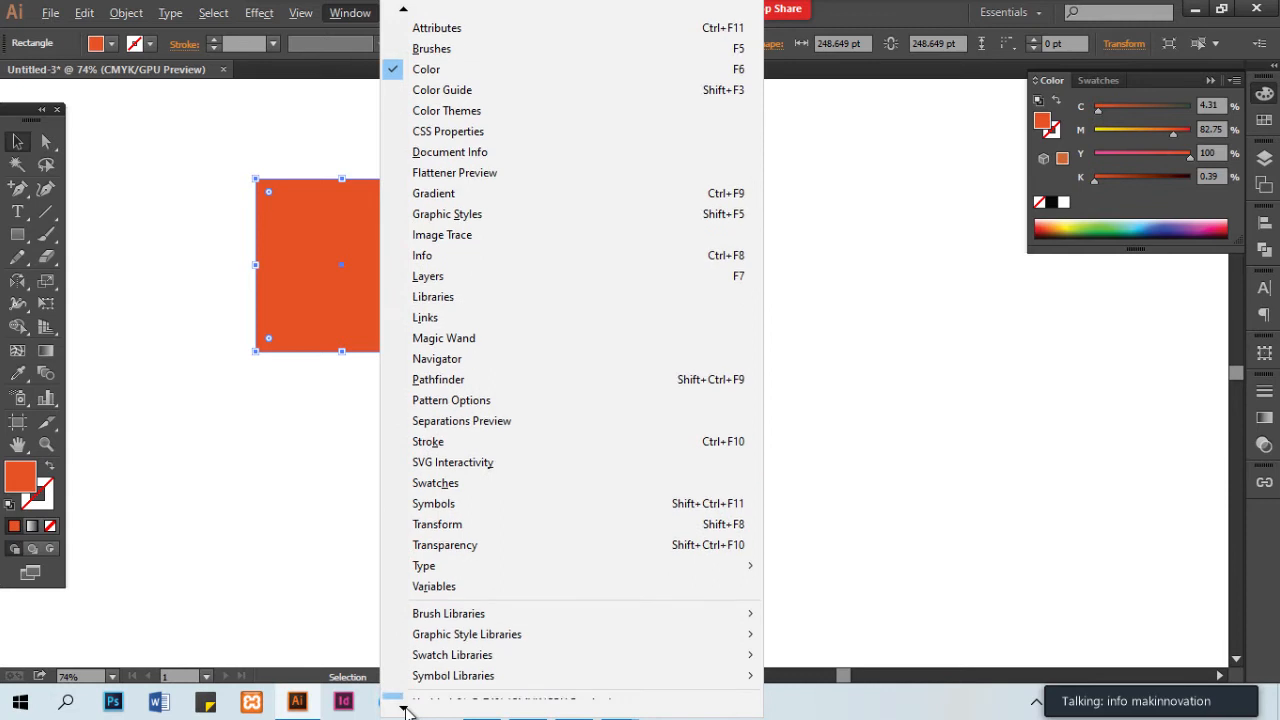
pyautogui.moveTo(476, 640)
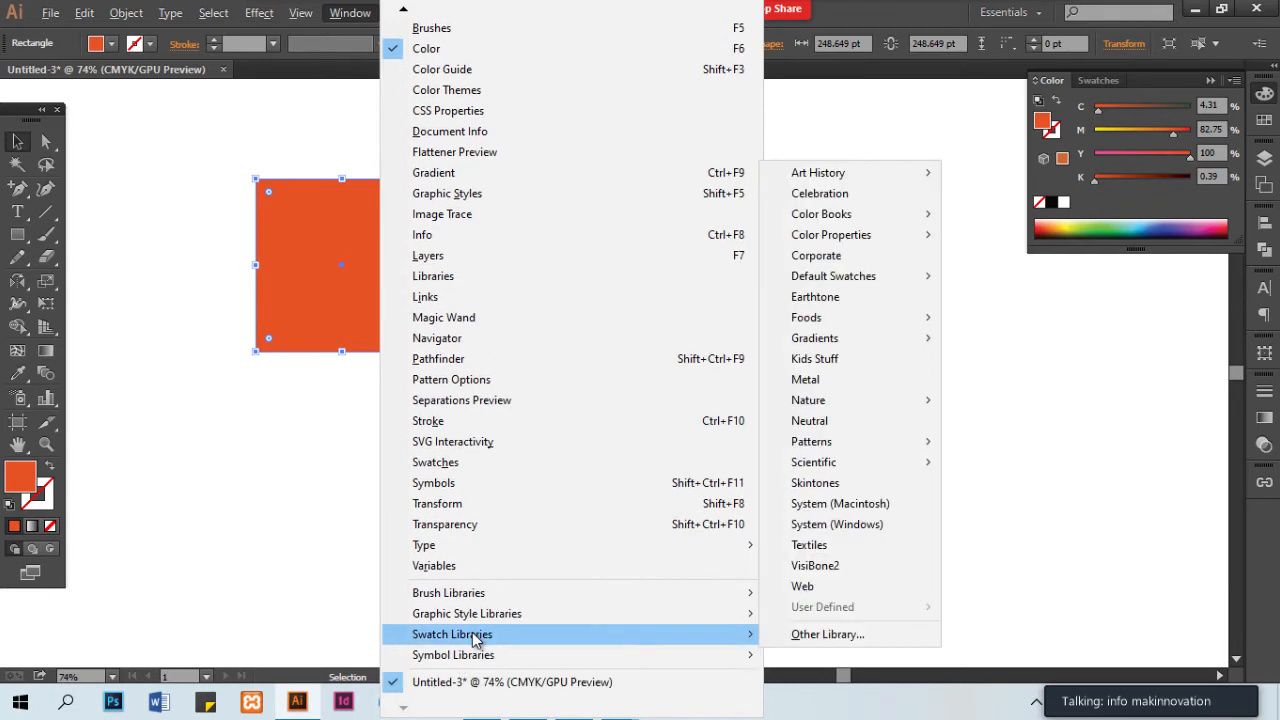
pyautogui.moveTo(903, 174)
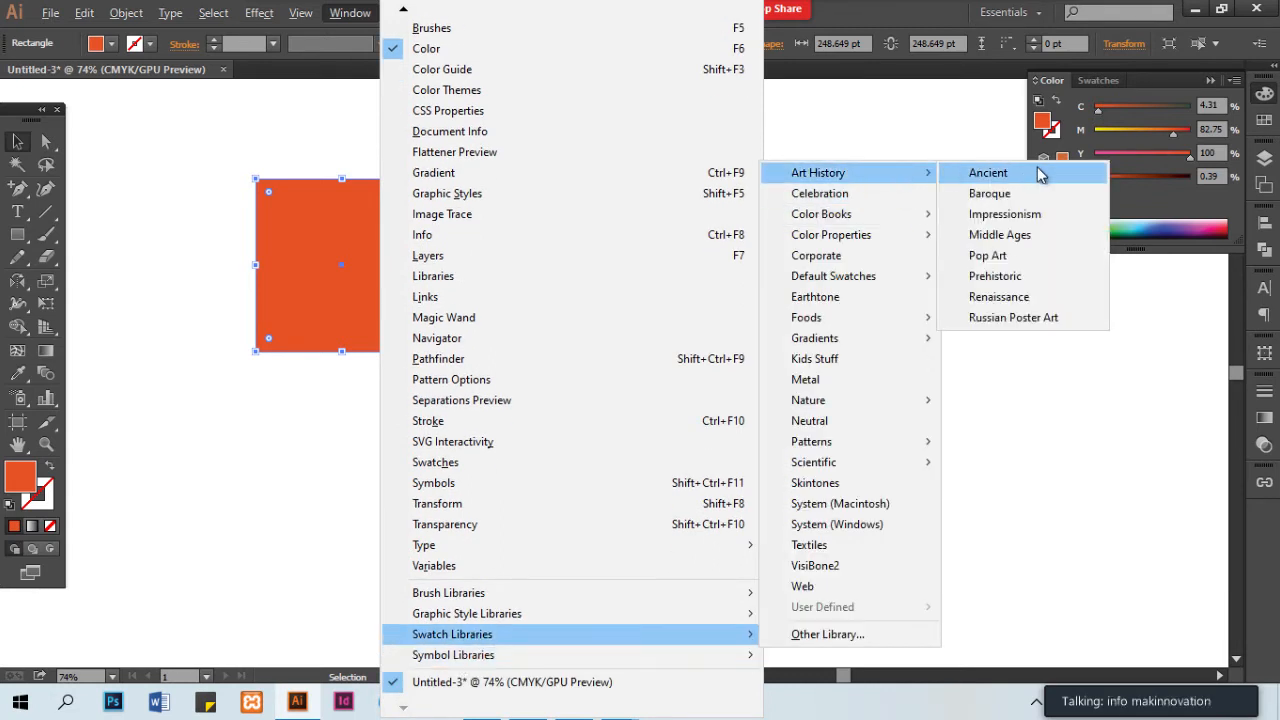
pyautogui.click(1036, 175)
# Show the Ancient swatches in Large Thumbnail View and resize and reposition the library beside the square
pyautogui.moveTo(668, 294); pyautogui.dragTo(767, 147)
pyautogui.moveTo(846, 278); pyautogui.dragTo(896, 405)
pyautogui.click(889, 161)
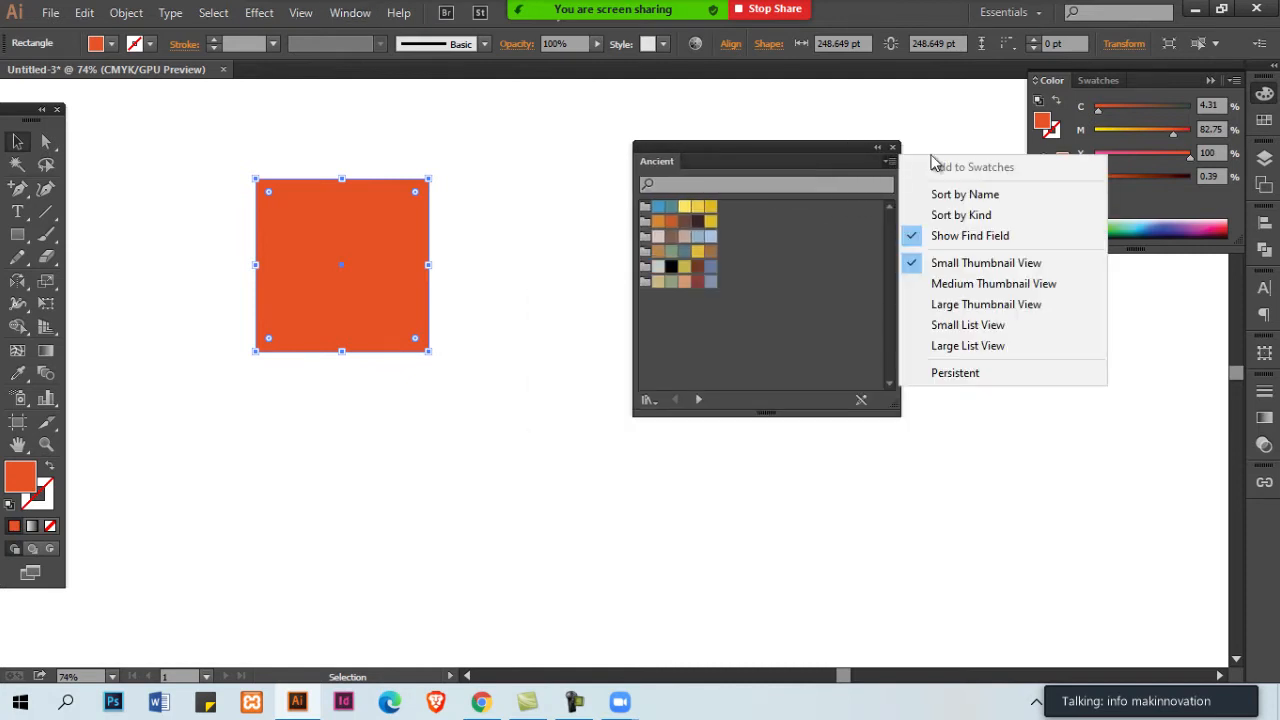
pyautogui.click(1030, 305)
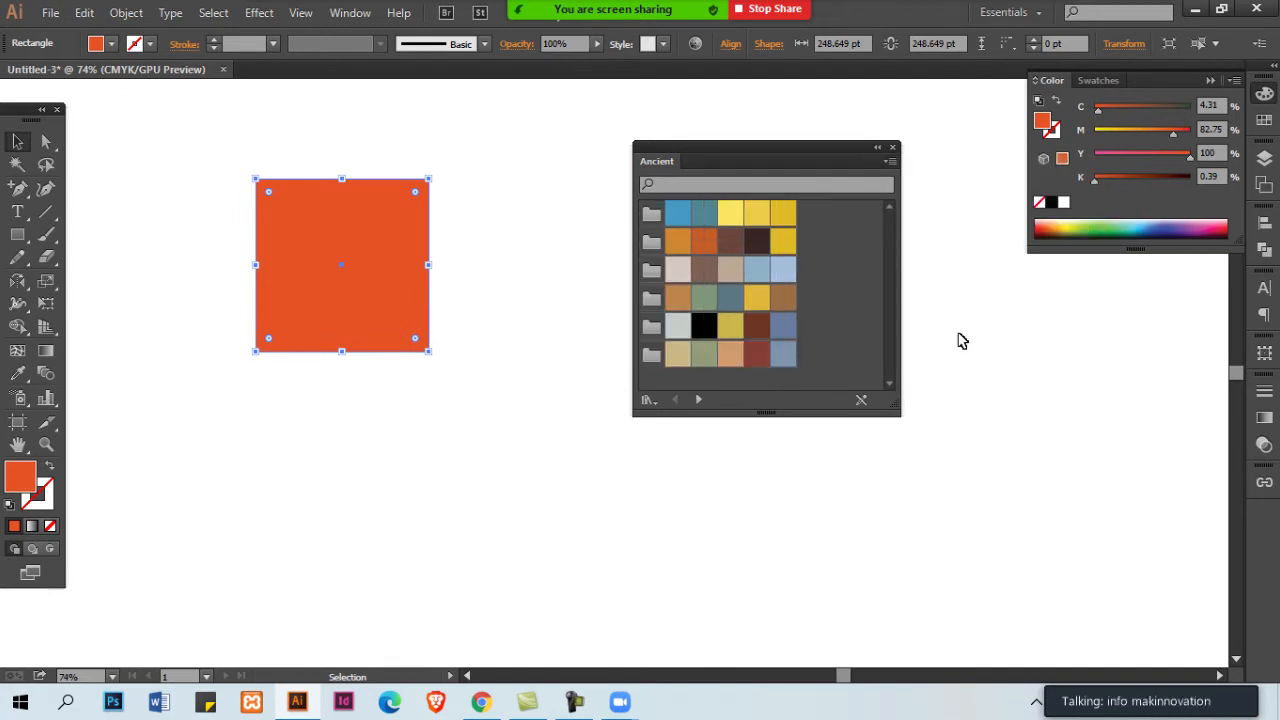
pyautogui.moveTo(896, 424); pyautogui.dragTo(887, 465)
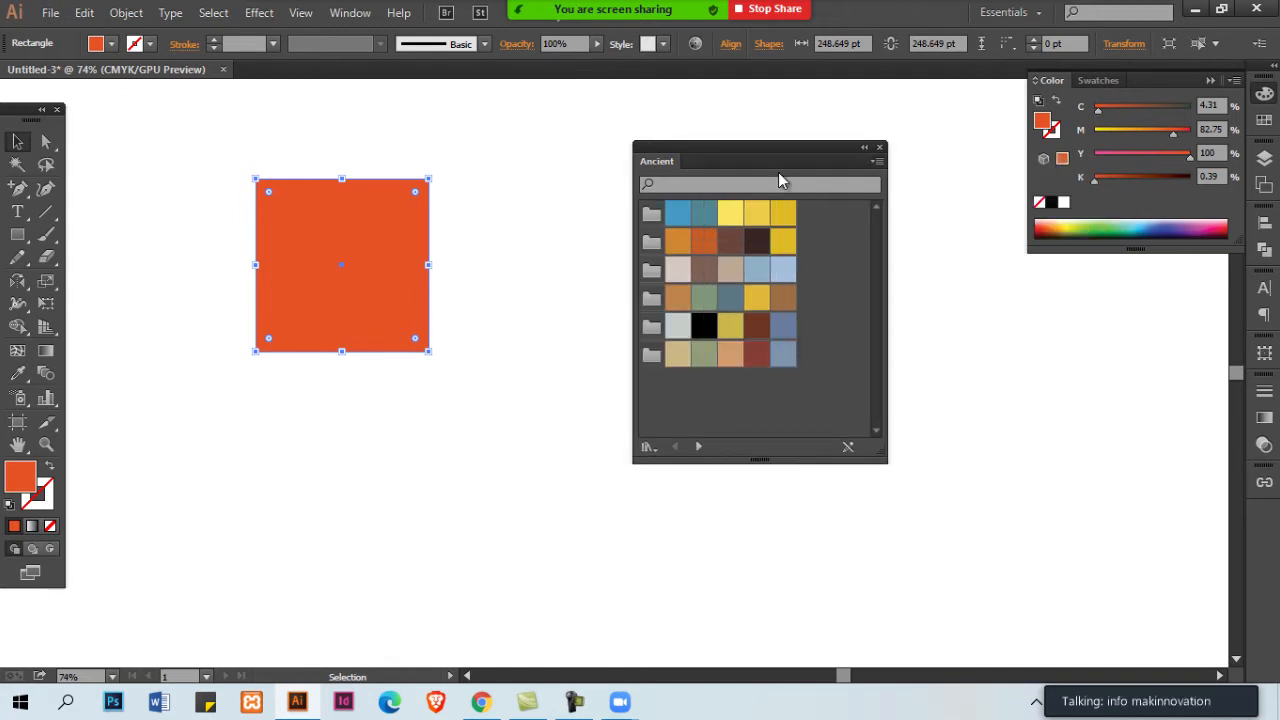
pyautogui.moveTo(761, 156); pyautogui.dragTo(837, 171)
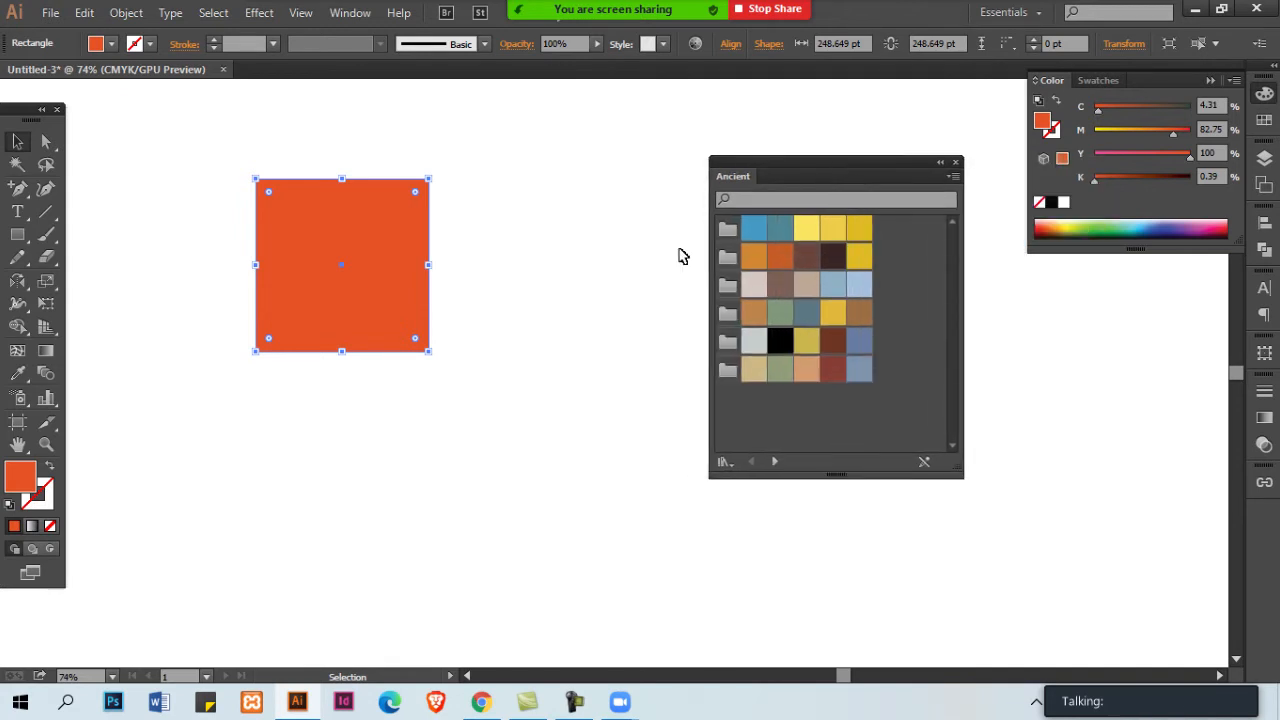
# Deselect the square and delete all unused swatches from the document's swatches
pyautogui.click(630, 273)
pyautogui.click(1265, 121)
pyautogui.moveTo(1235, 272); pyautogui.dragTo(1235, 512)
pyautogui.click(1234, 81)
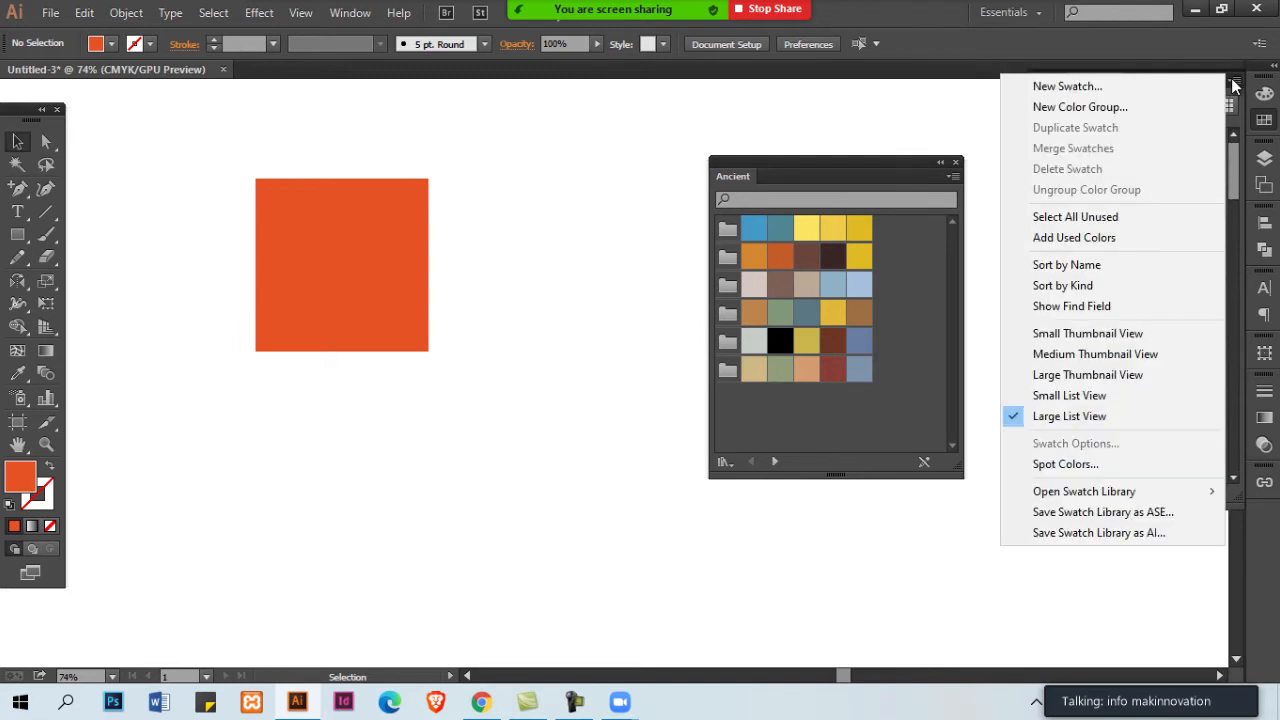
pyautogui.click(1143, 216)
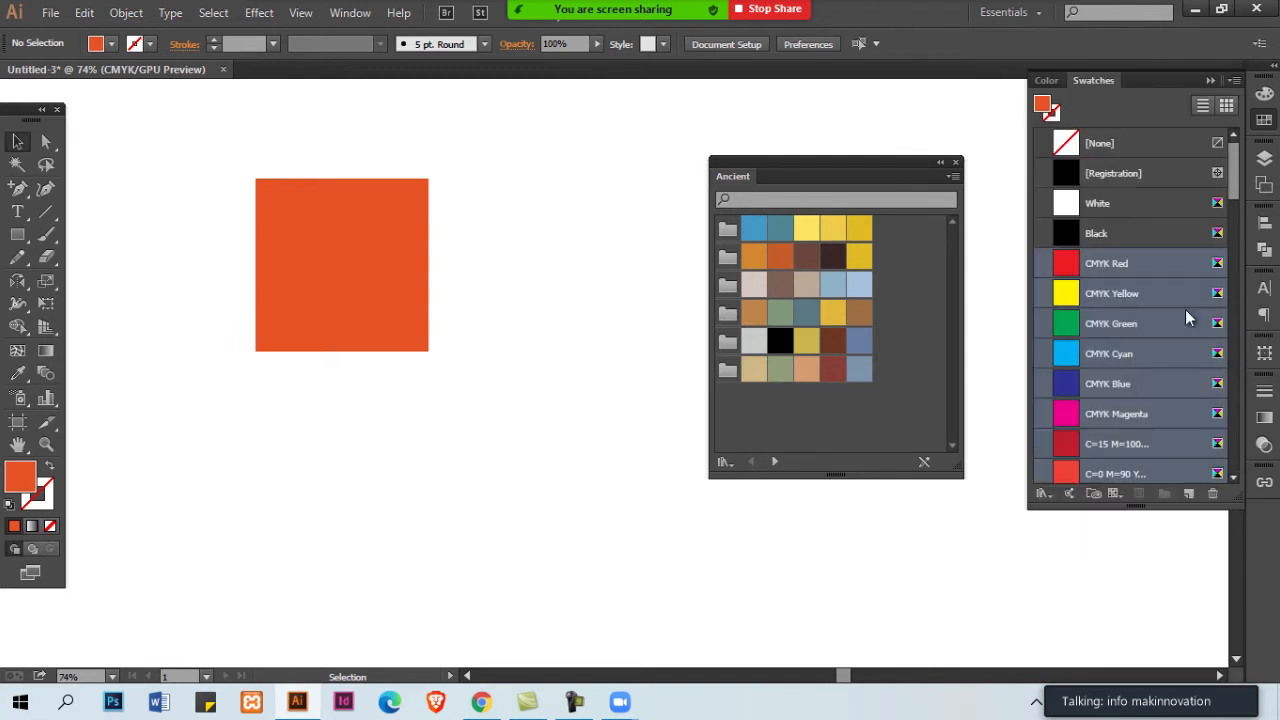
pyautogui.click(1211, 495)
pyautogui.click(620, 372)
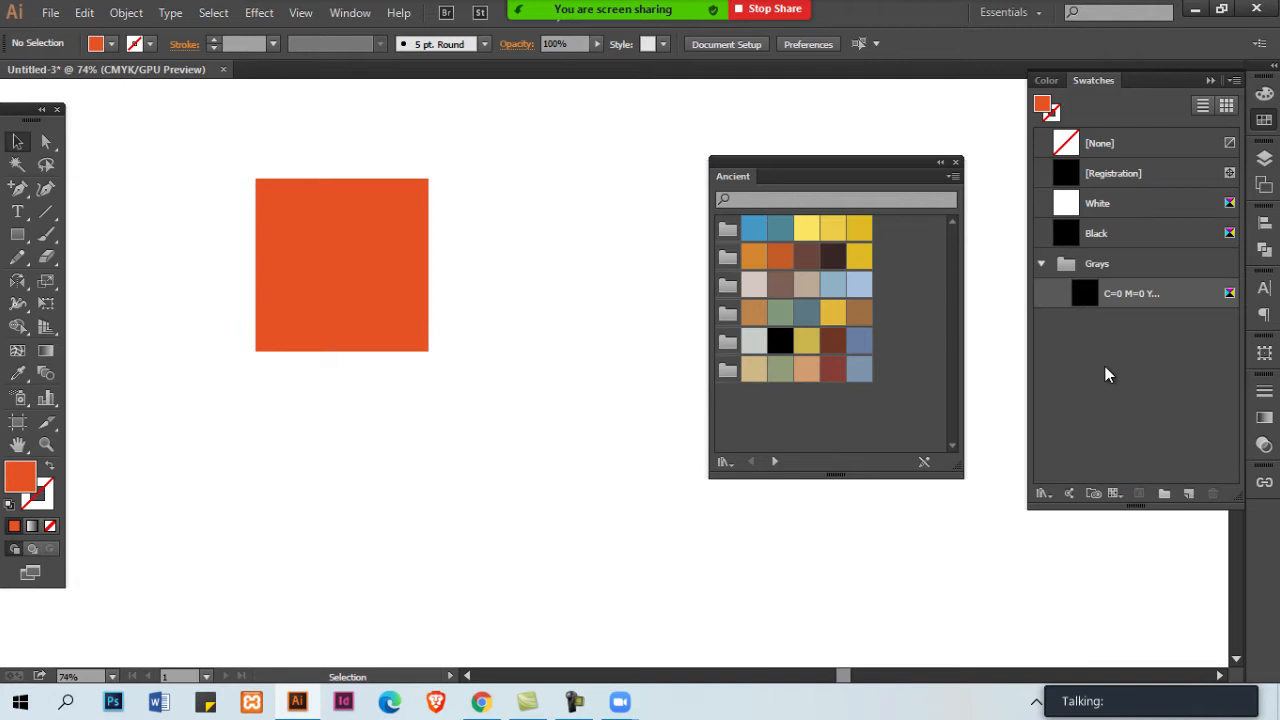
# Delete the remaining Grays color group from the document's swatches
pyautogui.click(1235, 82)
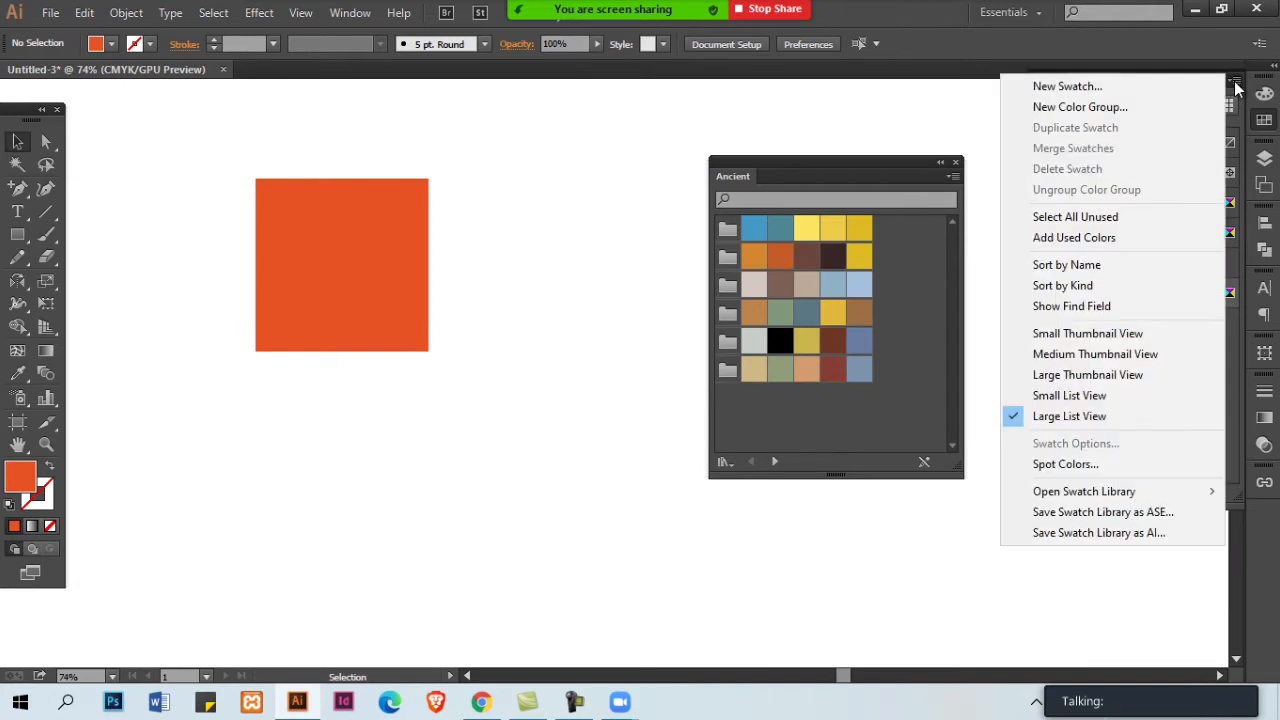
pyautogui.click(1112, 217)
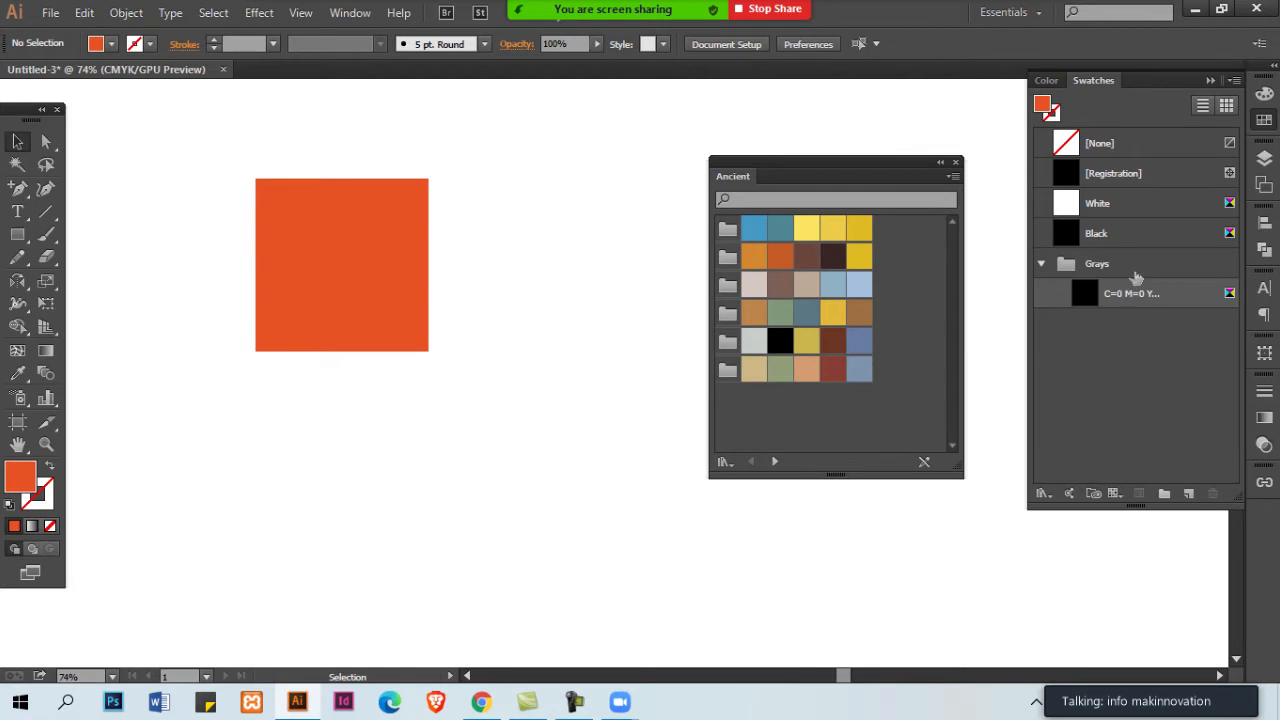
pyautogui.click(1138, 268)
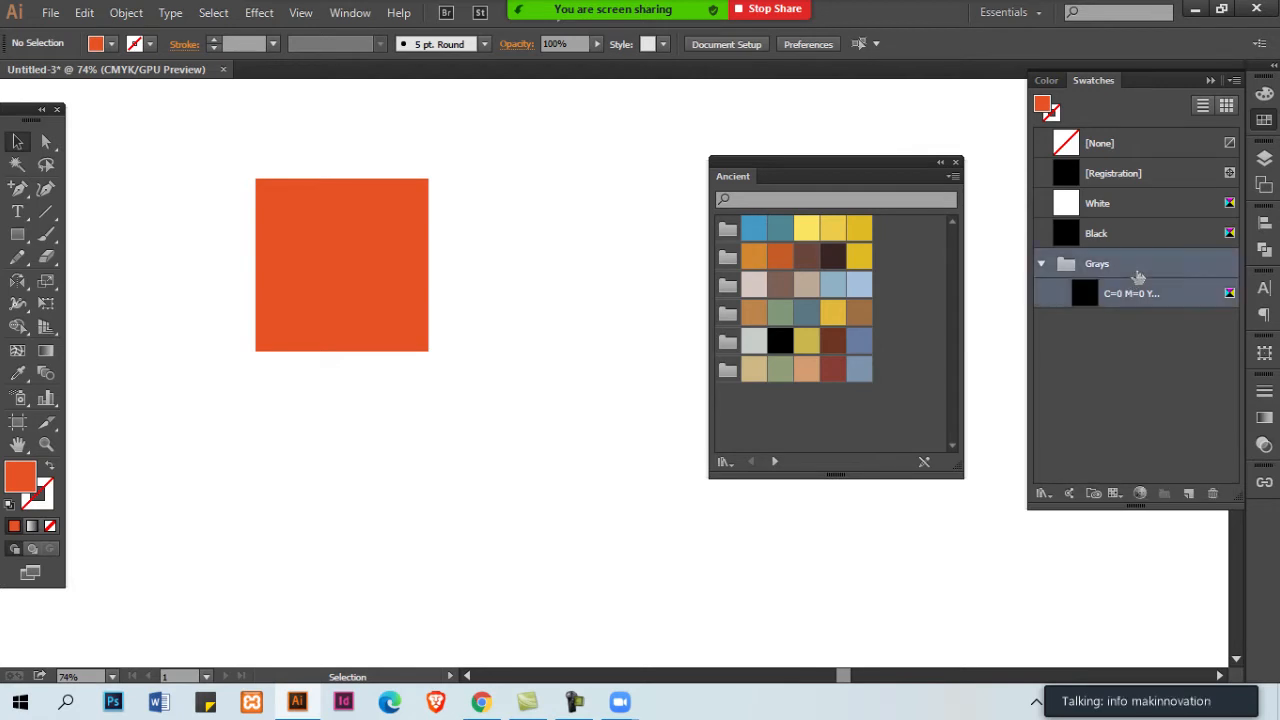
pyautogui.click(1213, 491)
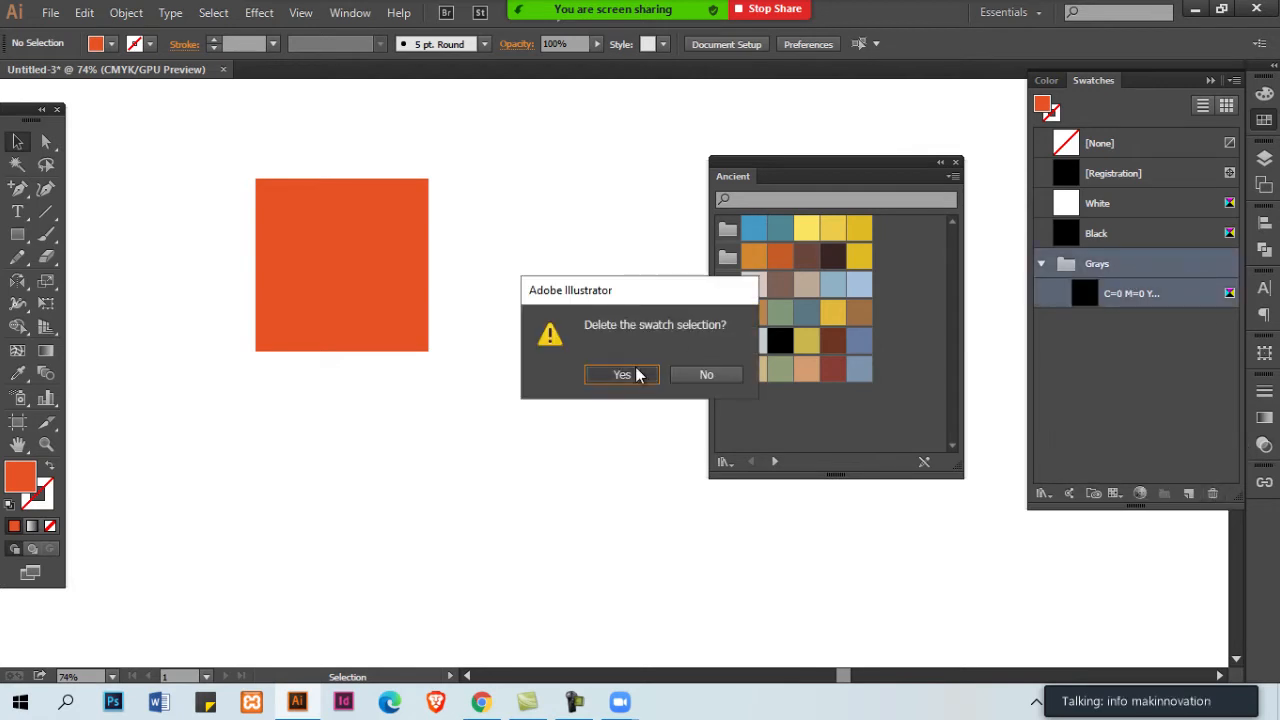
pyautogui.click(638, 372)
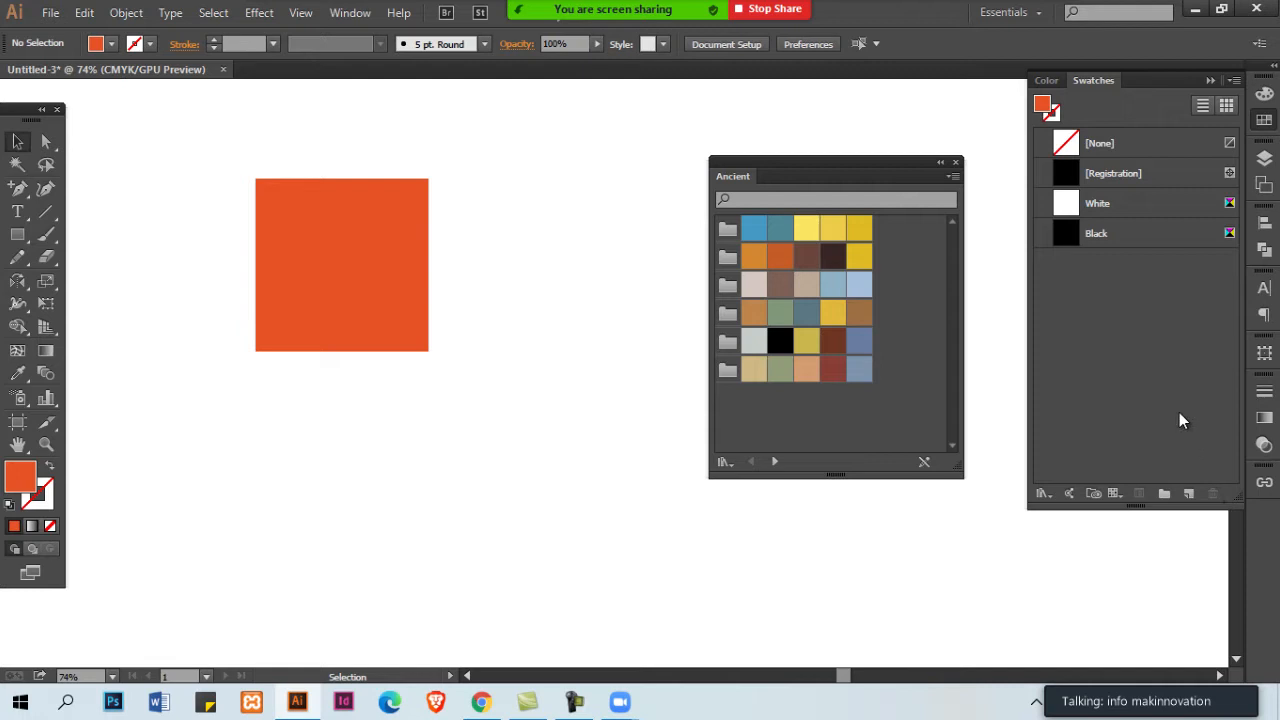
# Move the square slightly down, fill it with the blue Egypt swatch from the Ancient library, and undo adding the Egypt color group
pyautogui.click(389, 240)
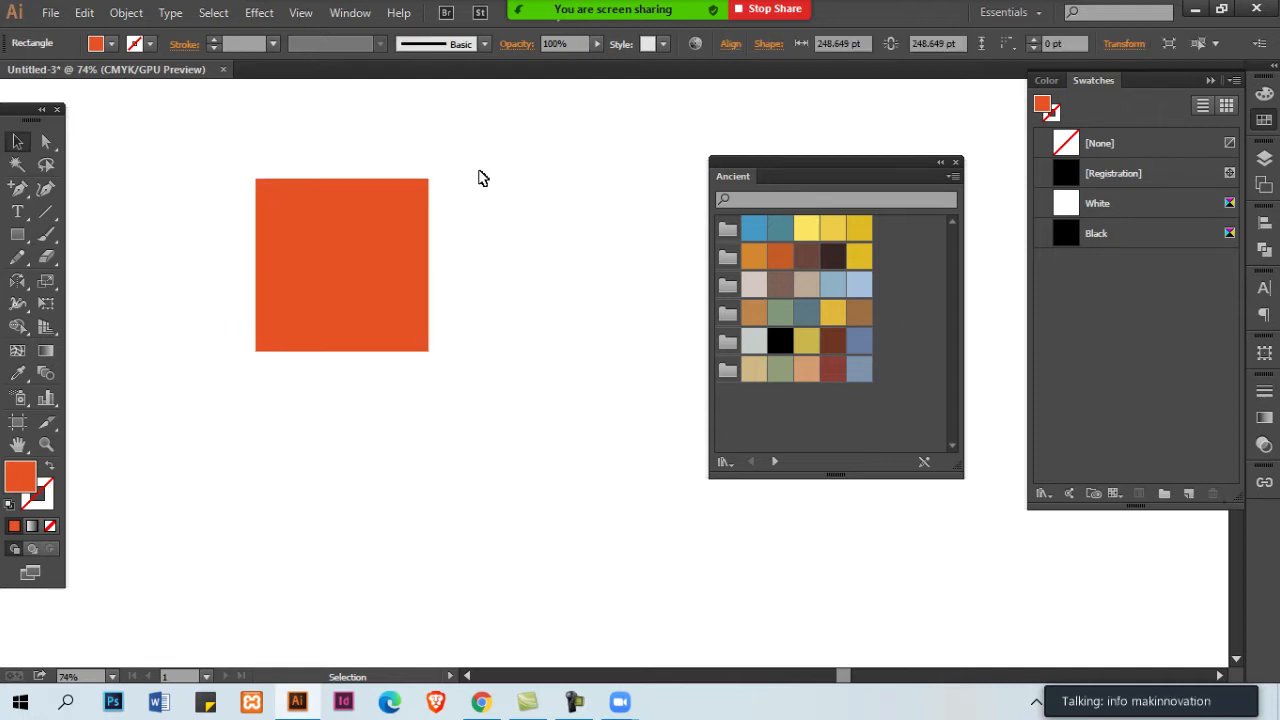
pyautogui.moveTo(385, 262); pyautogui.dragTo(378, 288)
pyautogui.click(758, 240)
pyautogui.click(728, 229)
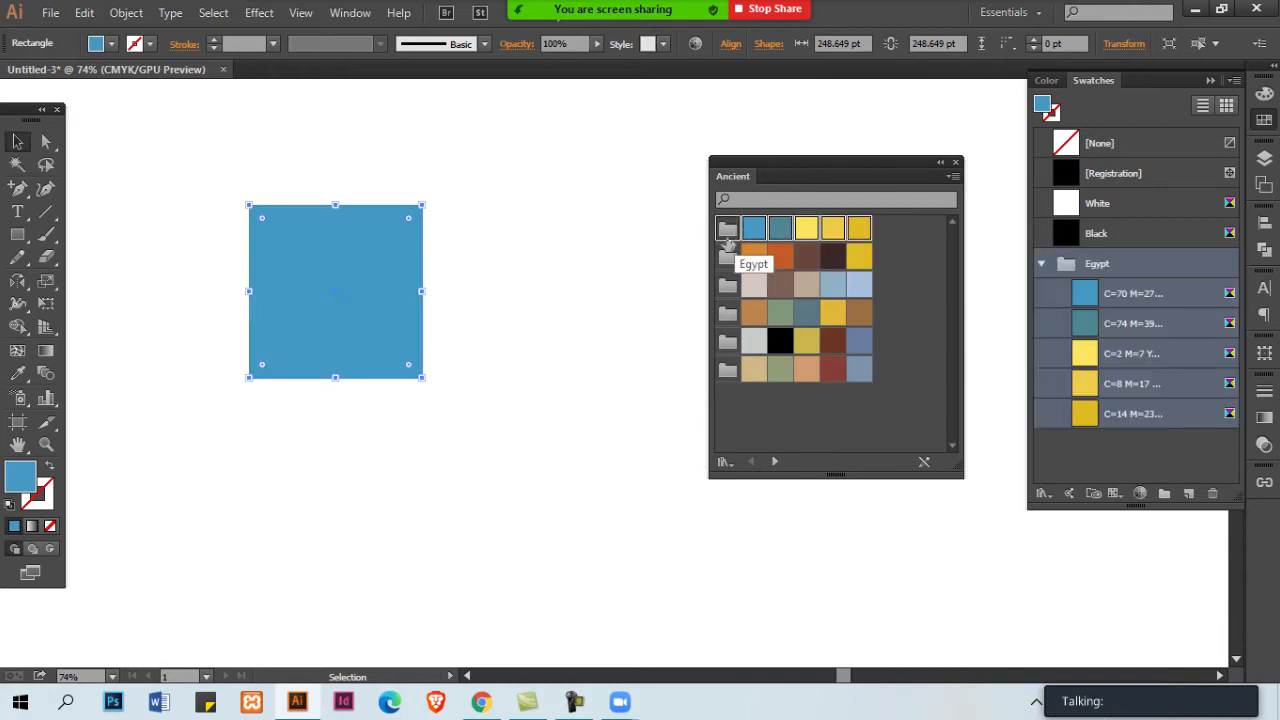
pyautogui.hotkey('ctrl', 'z')
# Try the teal, light yellow and gold swatches of the Ancient library's first row as the square's fill
pyautogui.click(464, 261)
pyautogui.click(406, 269)
pyautogui.click(790, 236)
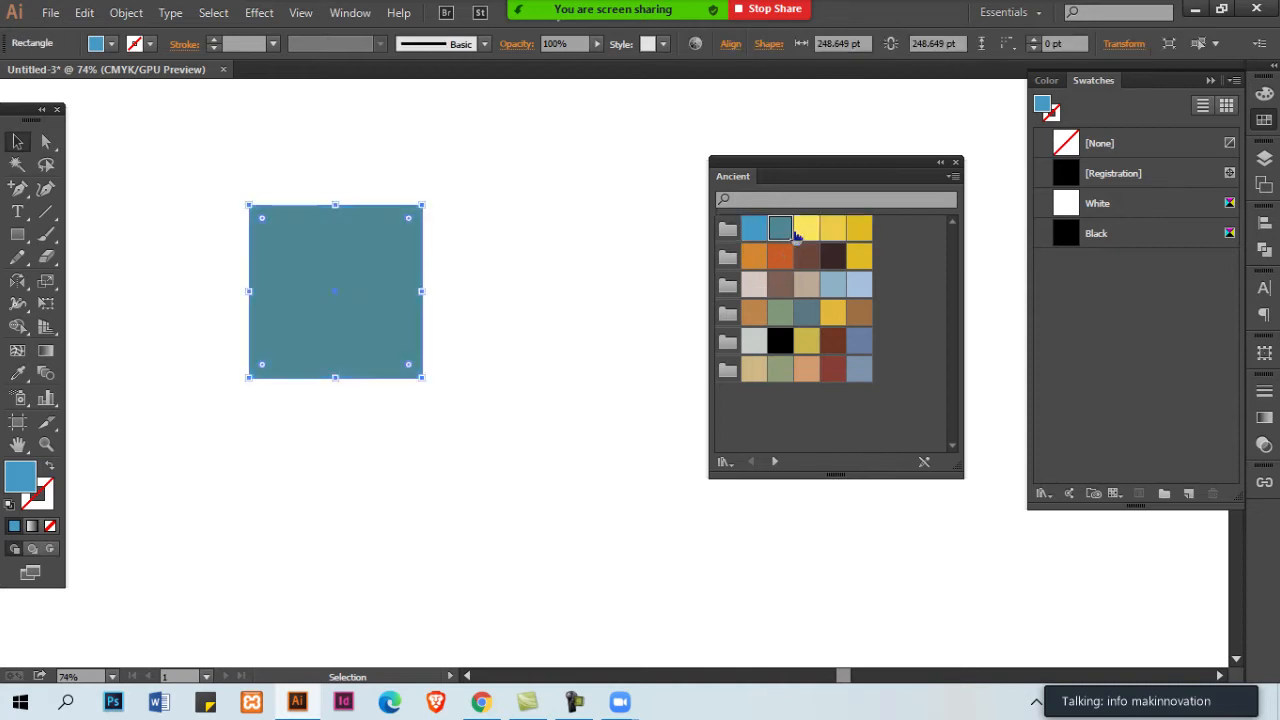
pyautogui.click(808, 226)
pyautogui.click(852, 232)
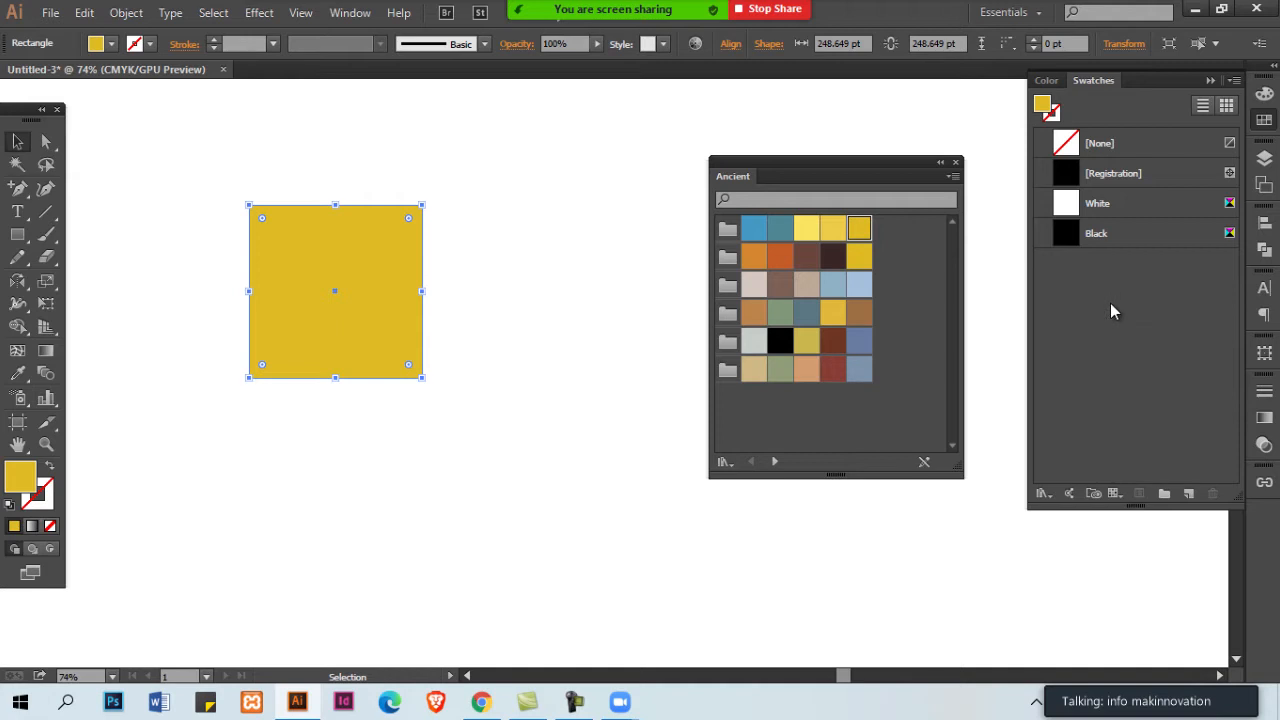
# Add the Egypt color group to the document's swatches and apply several of its colors to the square, ending with the last gold
pyautogui.click(728, 229)
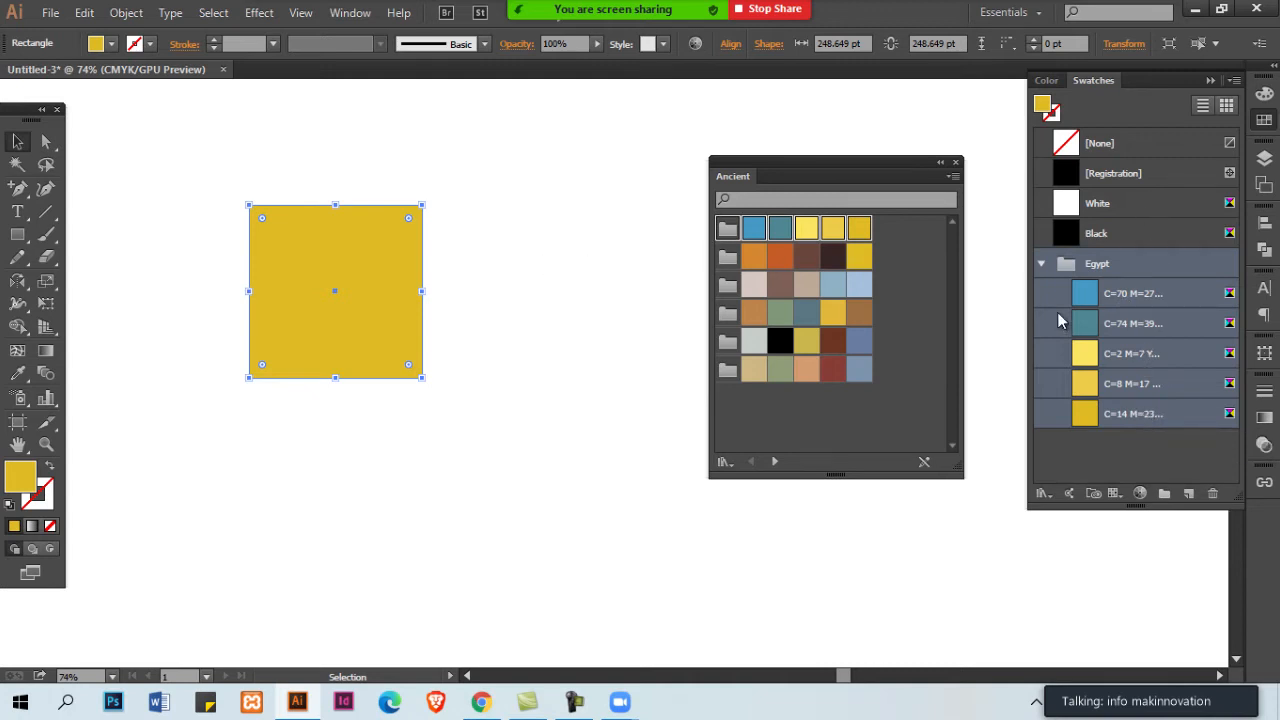
pyautogui.click(1136, 296)
pyautogui.click(1136, 353)
pyautogui.click(1140, 383)
pyautogui.click(1145, 414)
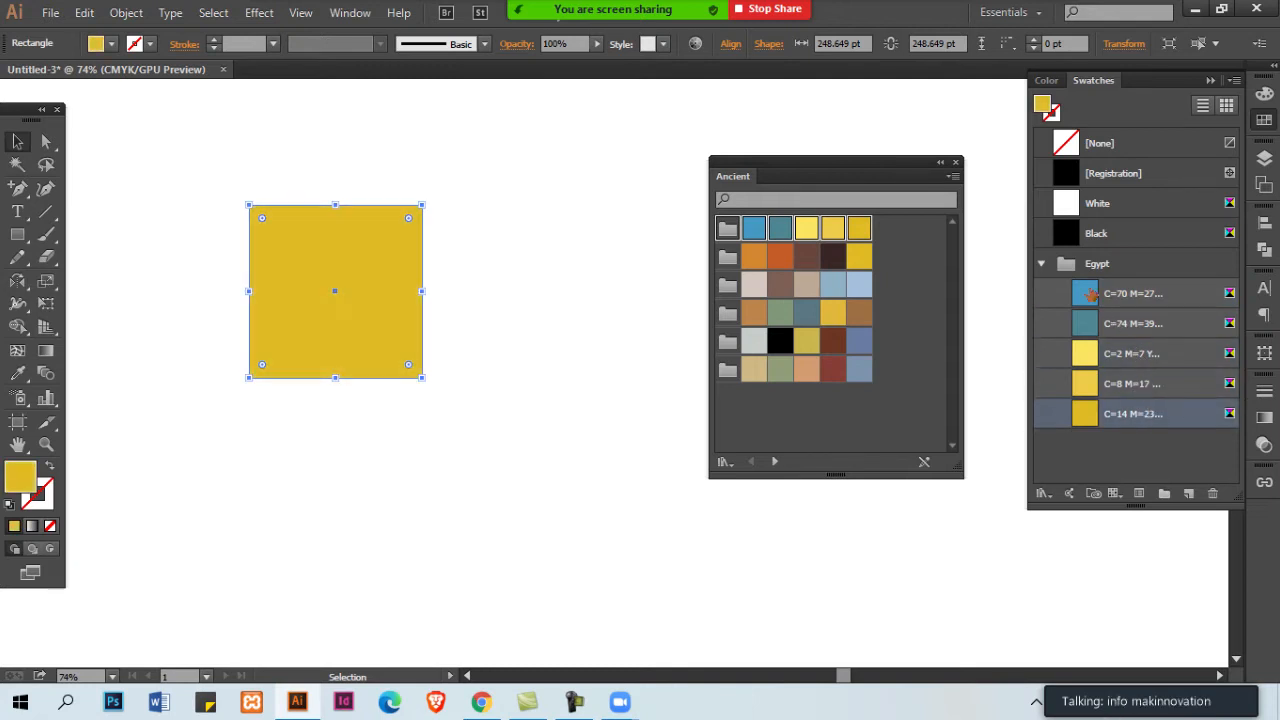
pyautogui.click(1041, 263)
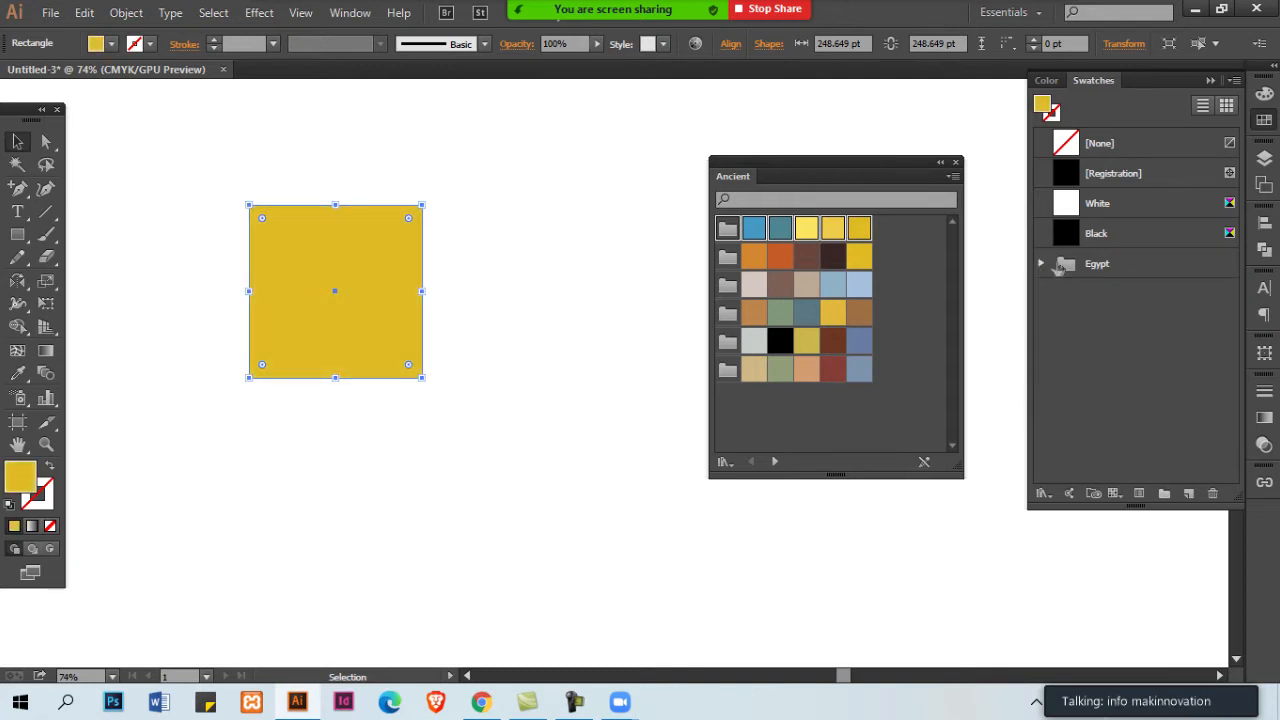
# Try the orange, dark brown and gold swatches of the Ancient library's second row as the square's fill
pyautogui.click(781, 258)
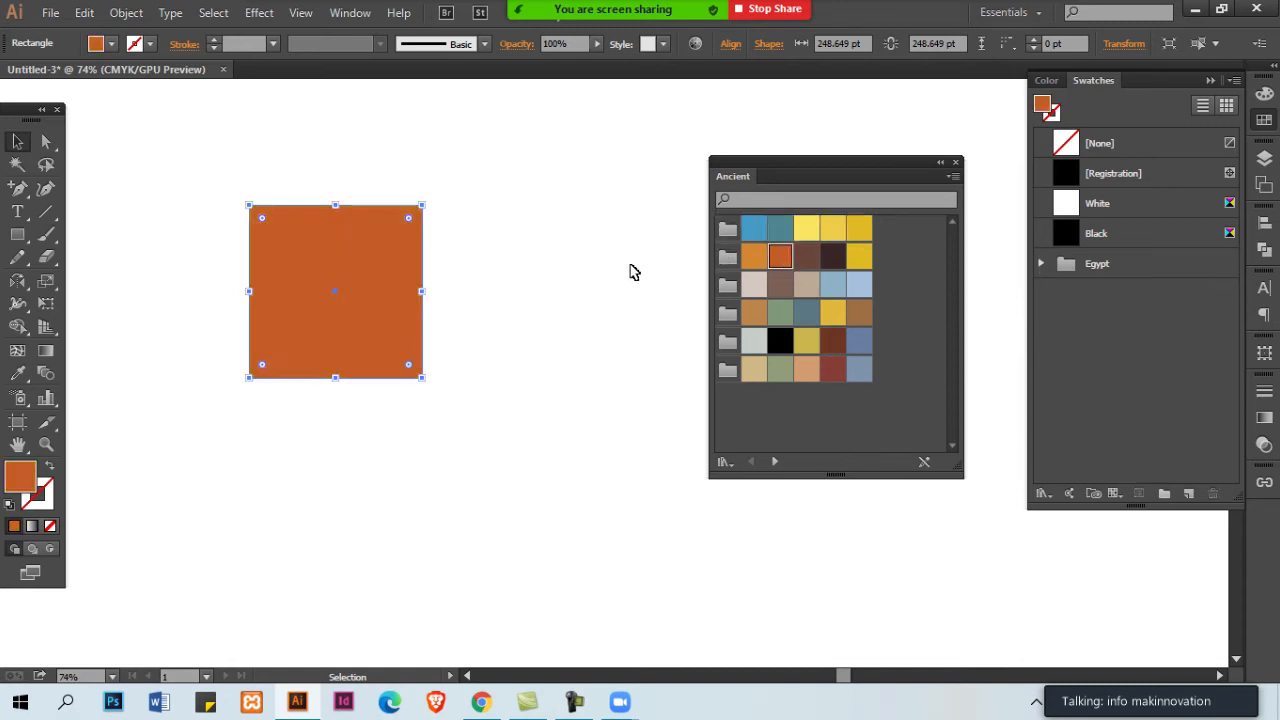
pyautogui.click(845, 260)
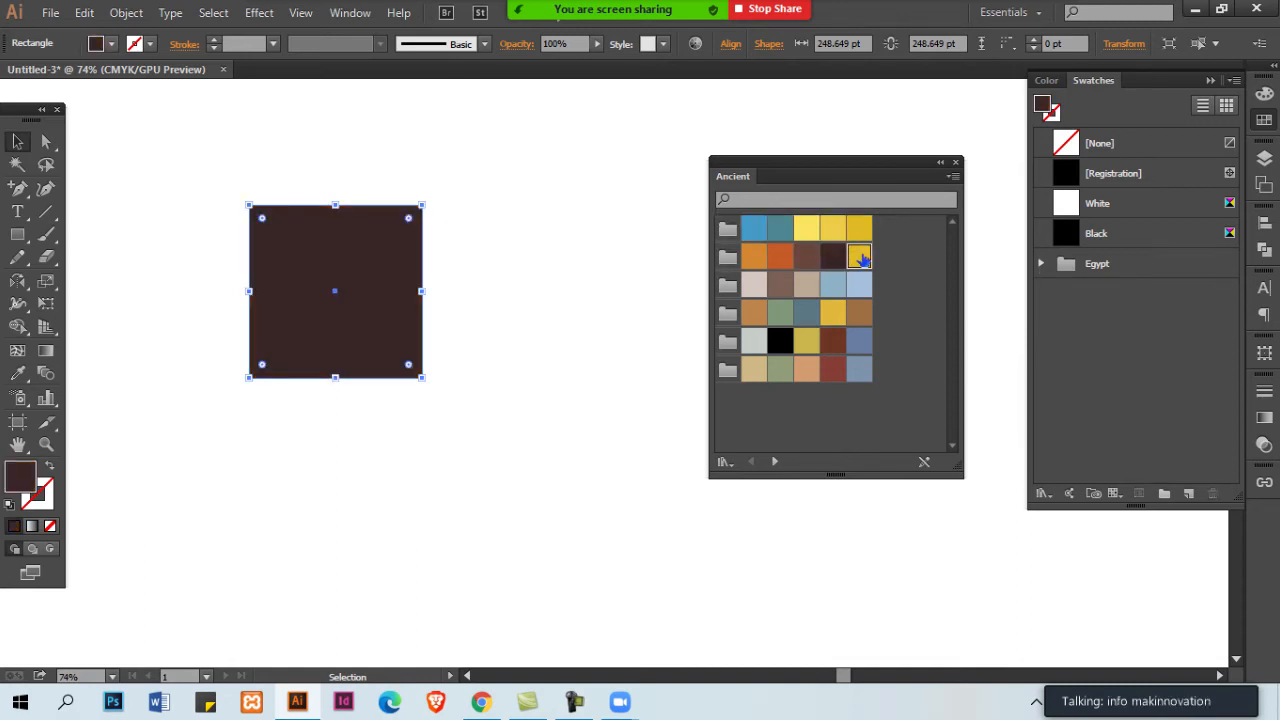
pyautogui.click(860, 257)
pyautogui.click(754, 257)
pyautogui.click(790, 264)
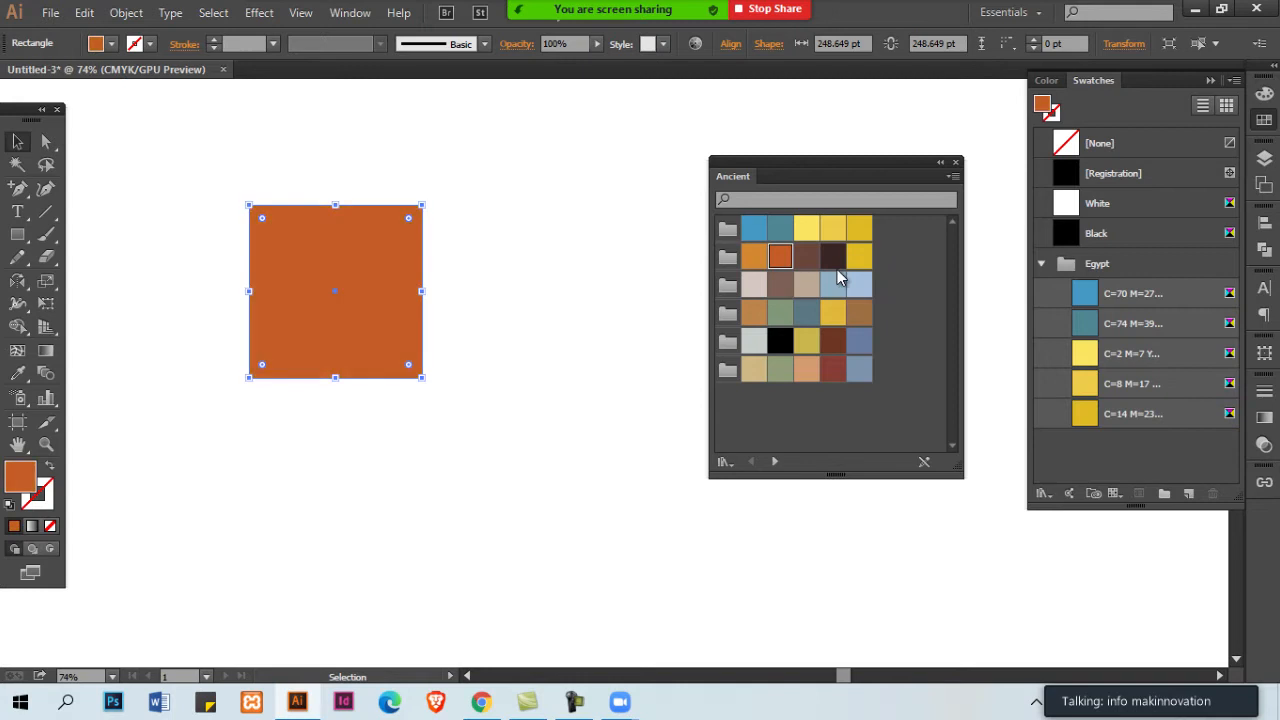
pyautogui.click(860, 257)
pyautogui.click(833, 257)
pyautogui.click(780, 258)
pyautogui.click(754, 257)
pyautogui.click(754, 285)
pyautogui.click(860, 258)
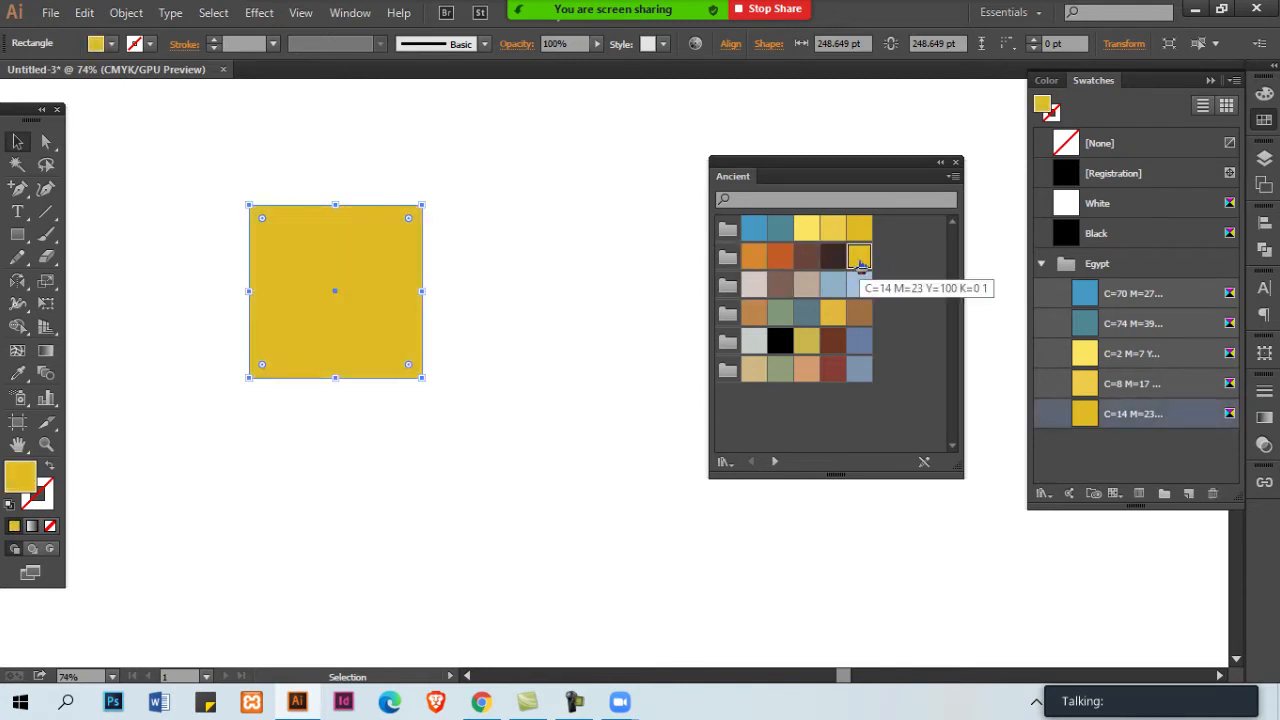
# Apply swatches from the Ancient library's third and fourth rows to the square, ending with the fourth row's first tan color
pyautogui.click(754, 285)
pyautogui.click(780, 285)
pyautogui.click(833, 285)
pyautogui.click(860, 285)
pyautogui.click(860, 313)
pyautogui.click(829, 314)
pyautogui.click(755, 313)
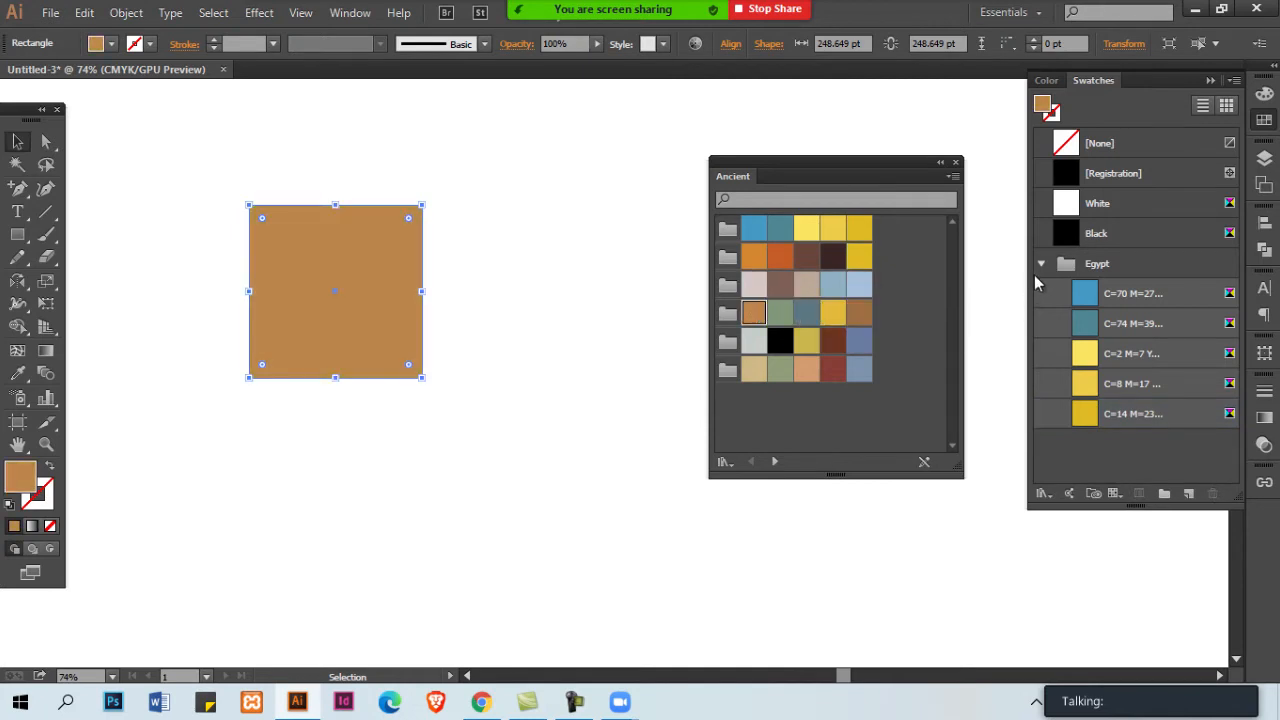
# Collapse the Egypt color group, close the Ancient library and open the Baroque swatch library from Art History
pyautogui.click(1041, 266)
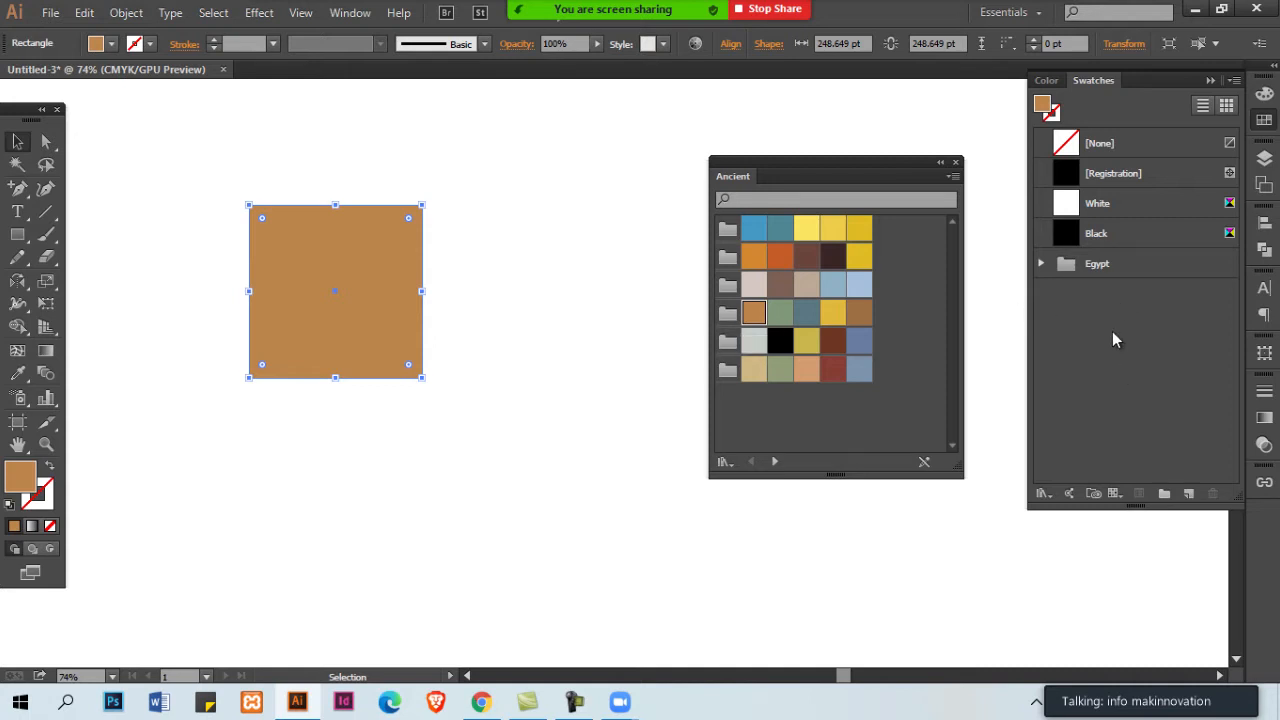
pyautogui.click(952, 162)
pyautogui.click(350, 12)
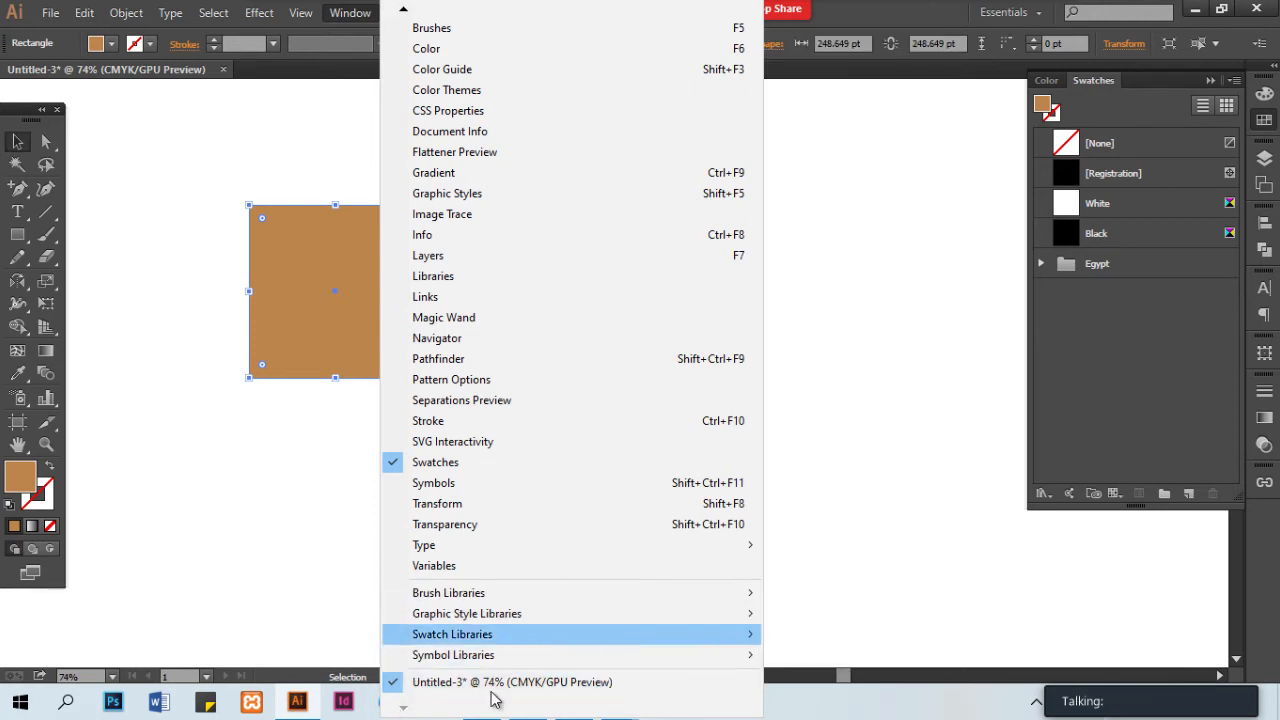
pyautogui.moveTo(560, 634)
pyautogui.press('Right')
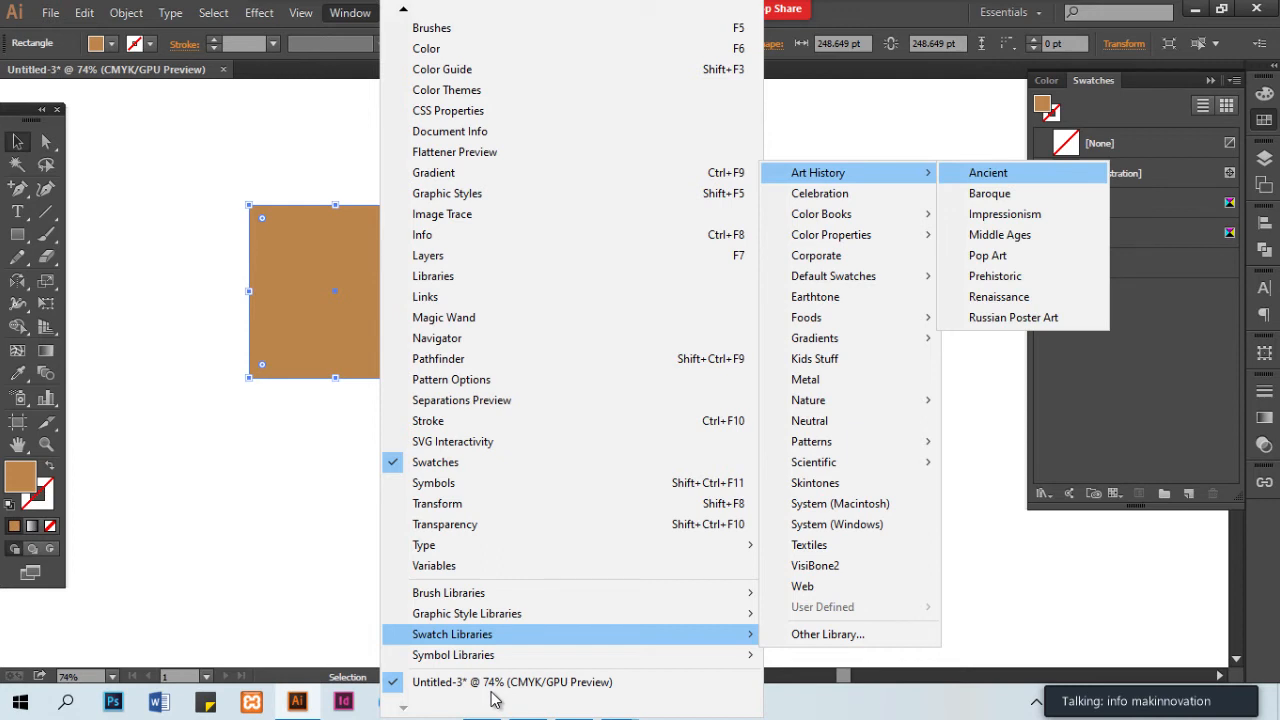
pyautogui.press('Down')
pyautogui.press('Return')
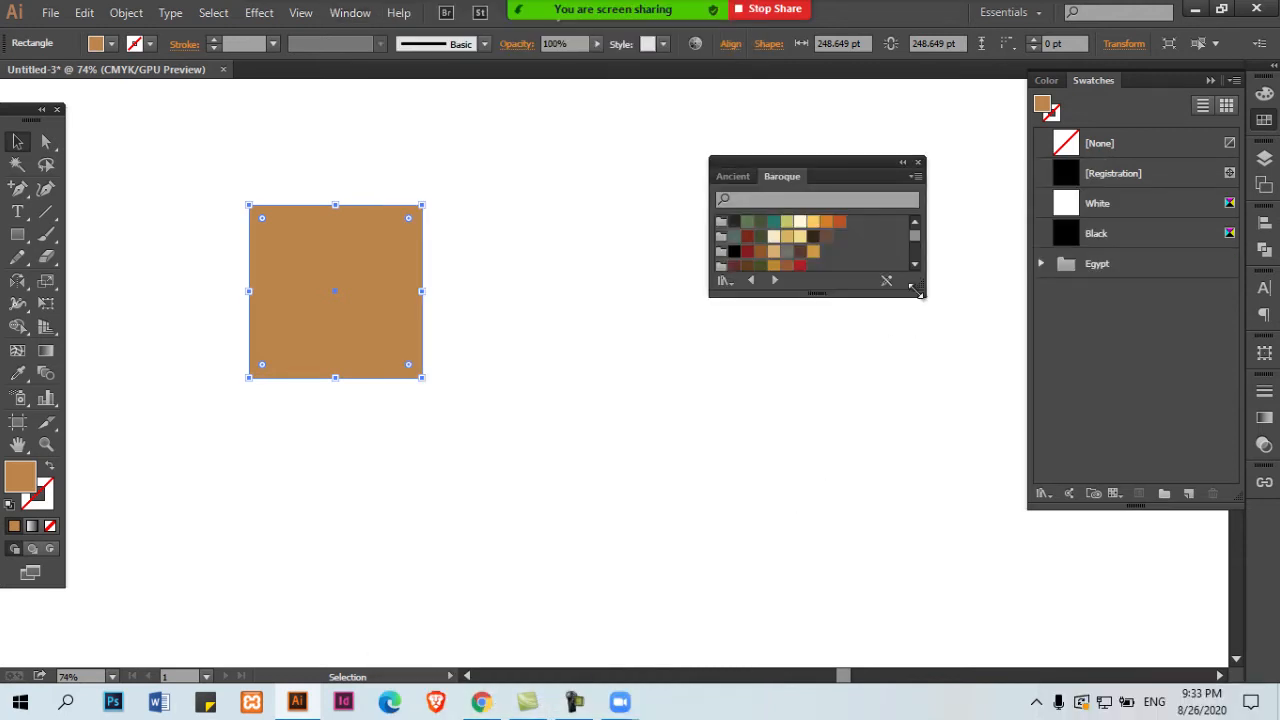
# Show the Baroque library as large thumbnails and enlarge it until all its color groups fit
pyautogui.moveTo(921, 293); pyautogui.dragTo(921, 428)
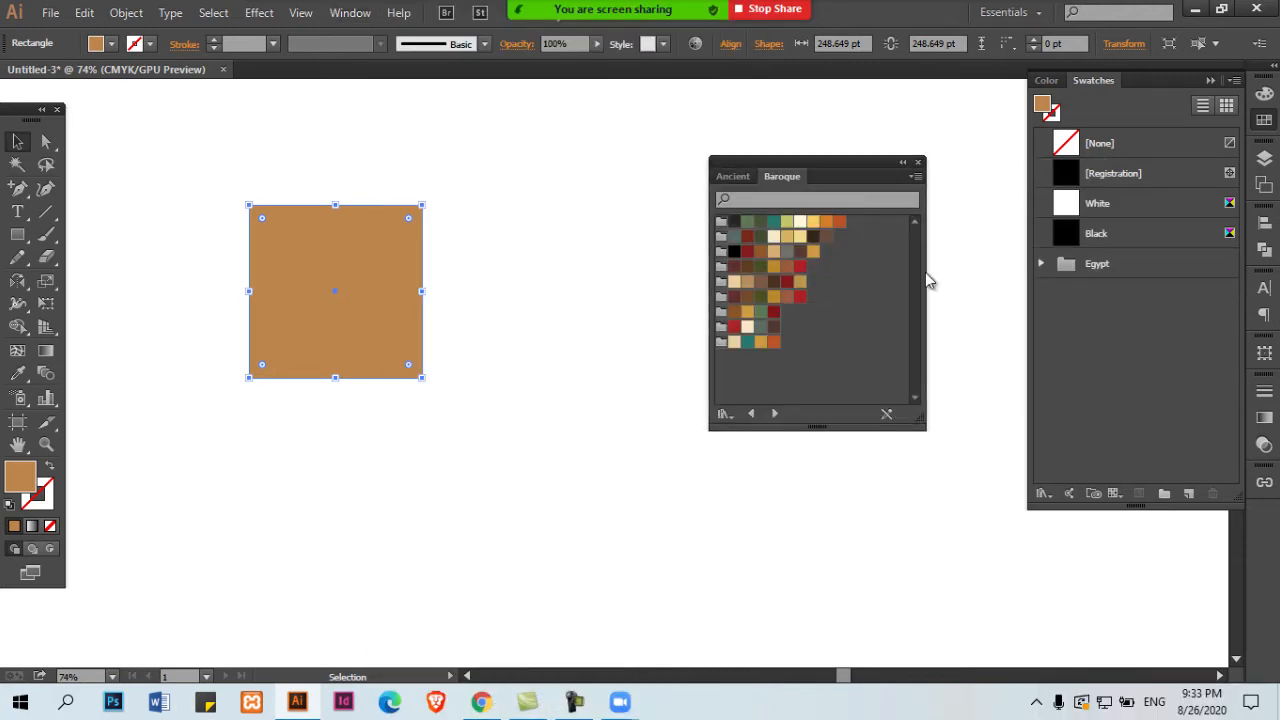
pyautogui.click(913, 176)
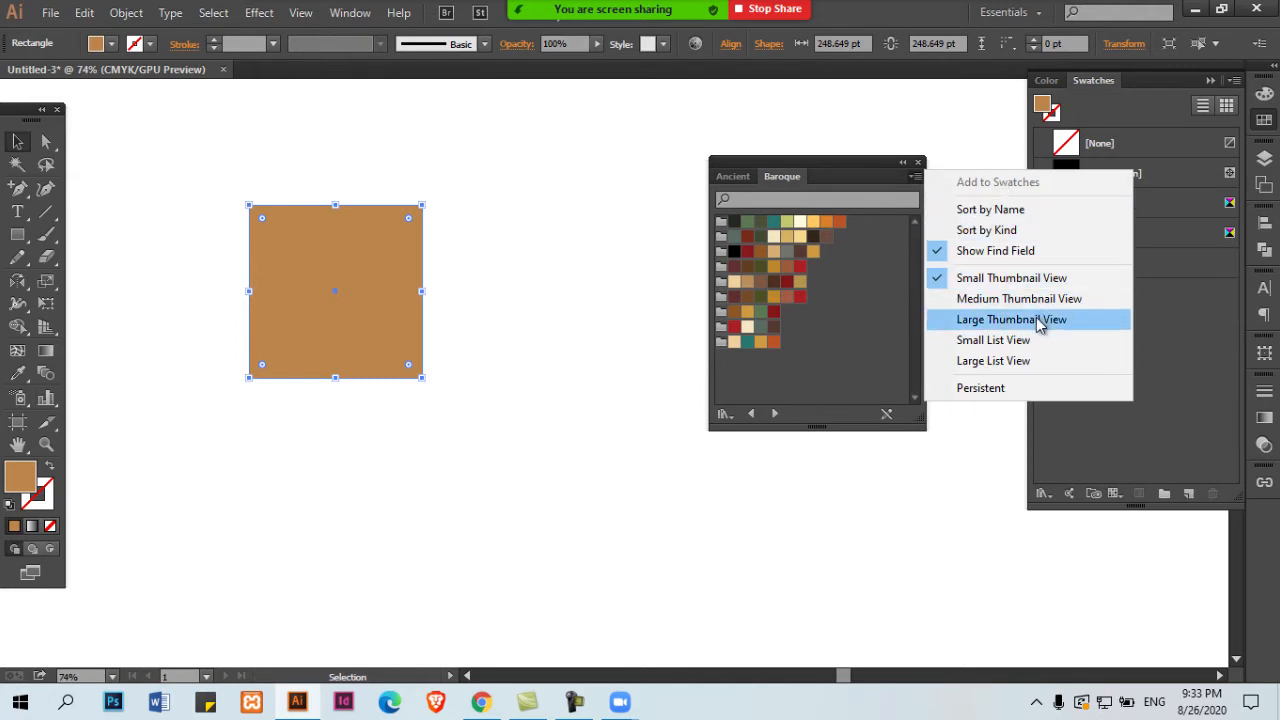
pyautogui.click(1038, 321)
pyautogui.moveTo(922, 428); pyautogui.dragTo(978, 572)
# Try swatches from the Baroque library's last three groups on the square, ending with the seventh group's brown, and close the library
pyautogui.click(834, 482)
pyautogui.click(806, 482)
pyautogui.click(754, 452)
pyautogui.click(757, 425)
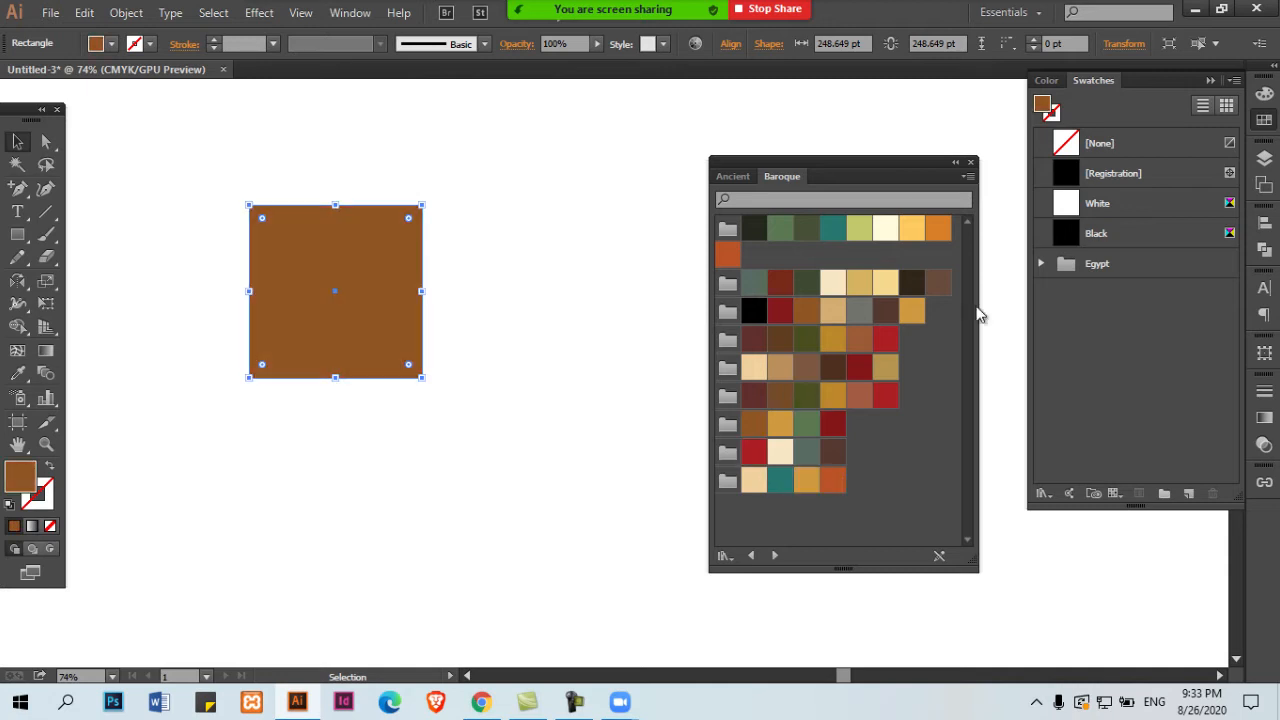
pyautogui.click(970, 162)
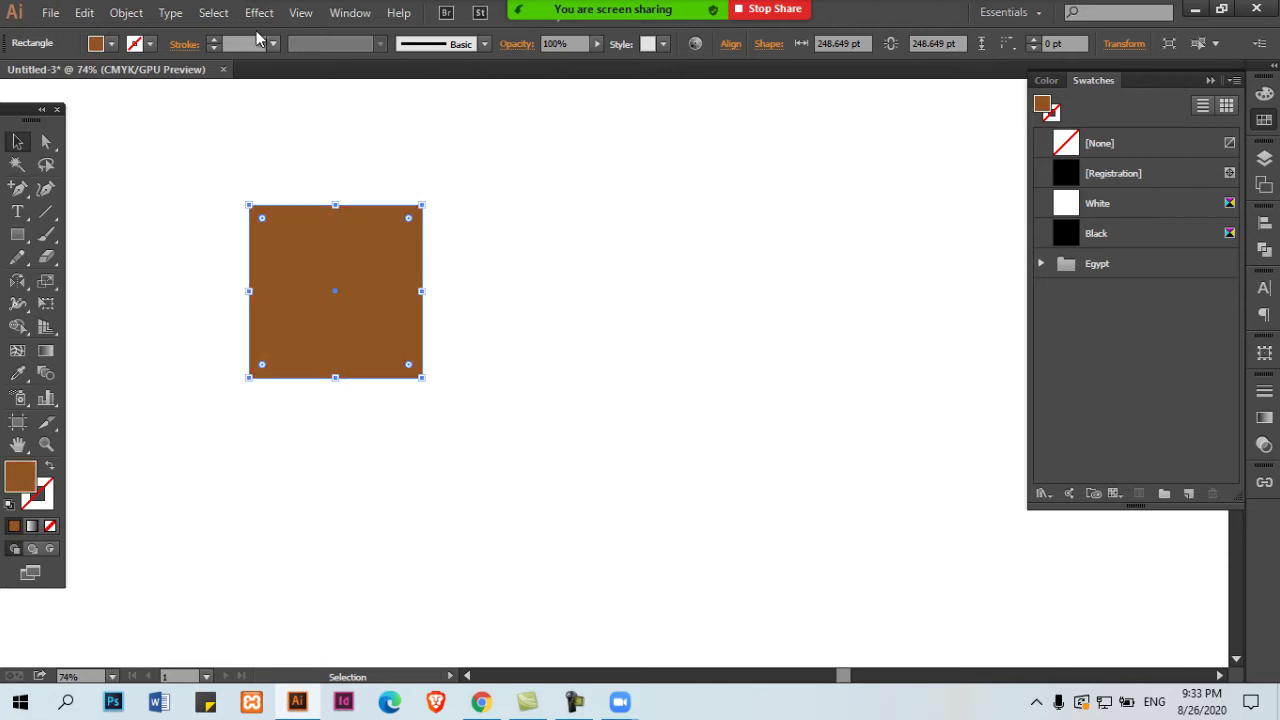
# Open the Soft swatch library from Color Properties, enlarge it and show its swatches as large thumbnails
pyautogui.click(352, 12)
pyautogui.moveTo(460, 634)
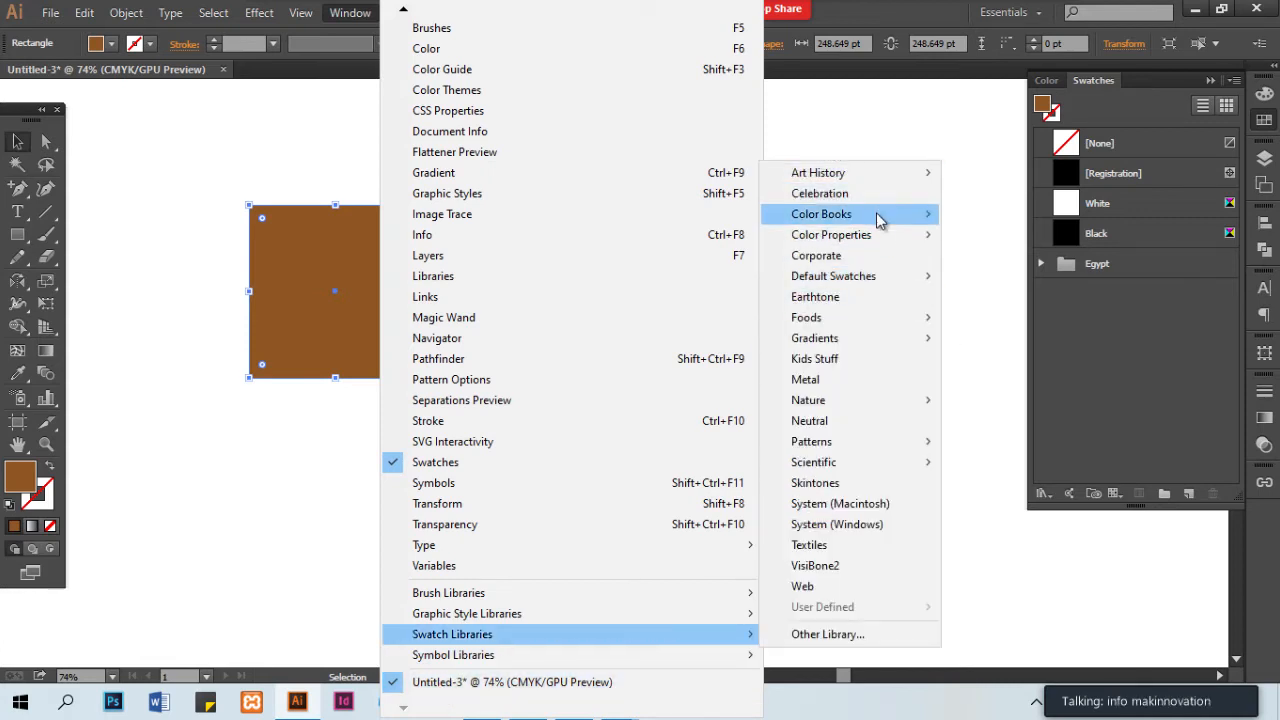
pyautogui.moveTo(880, 234)
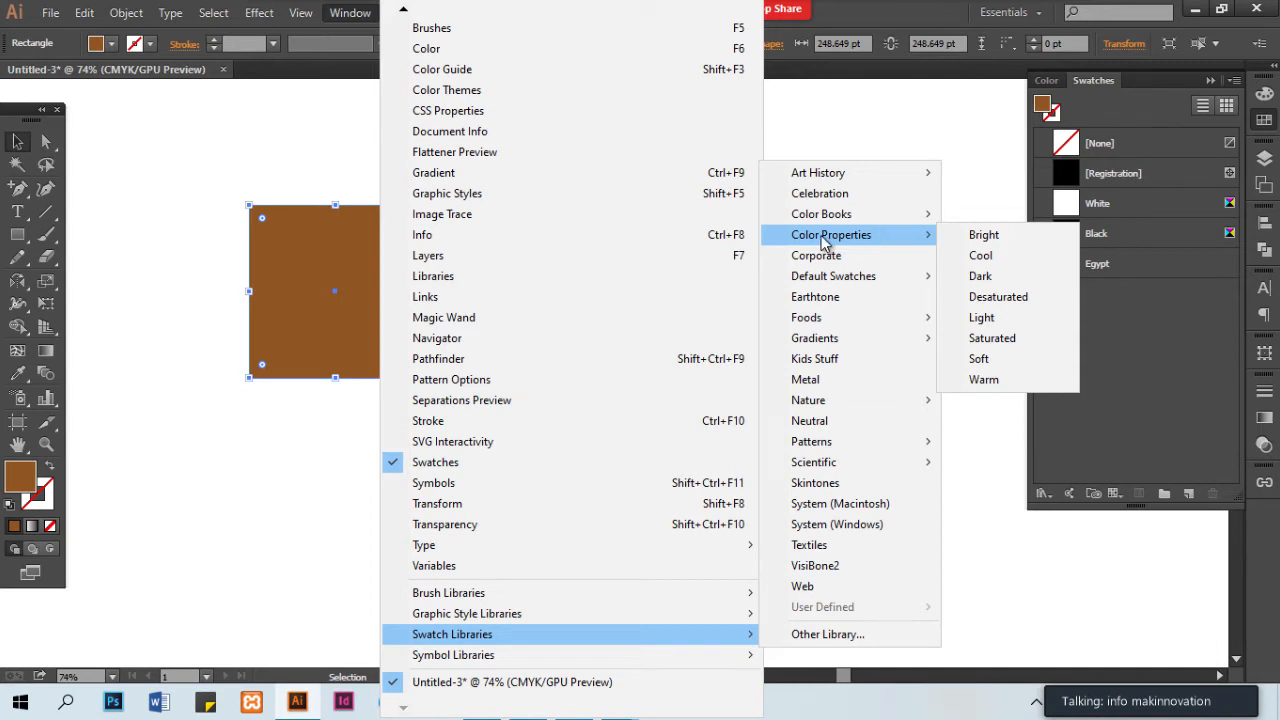
pyautogui.click(1015, 368)
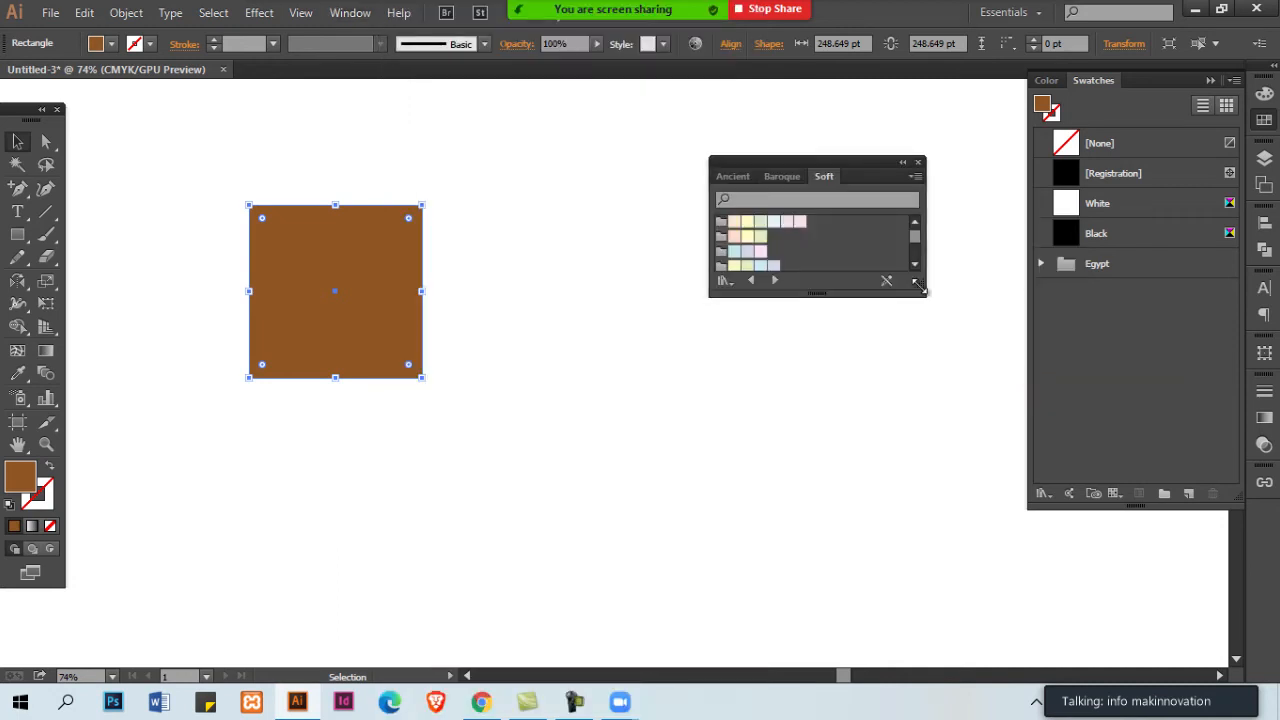
pyautogui.moveTo(928, 461); pyautogui.dragTo(929, 492)
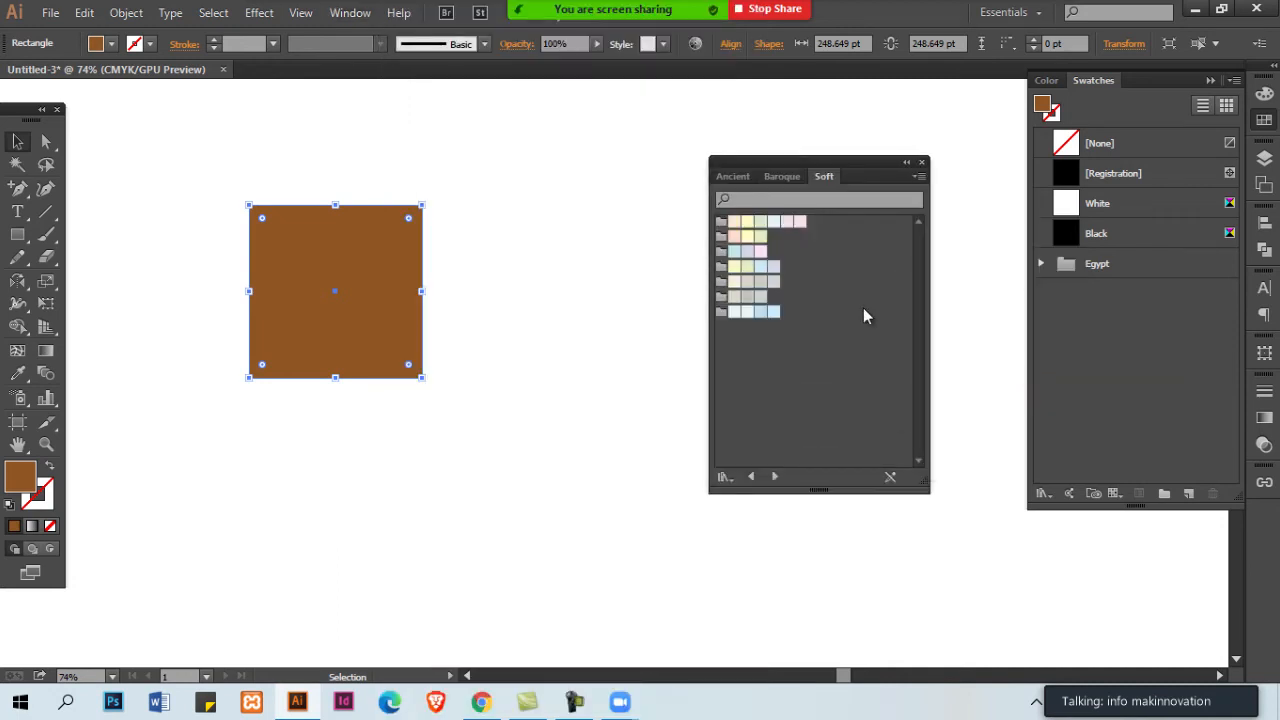
pyautogui.click(918, 181)
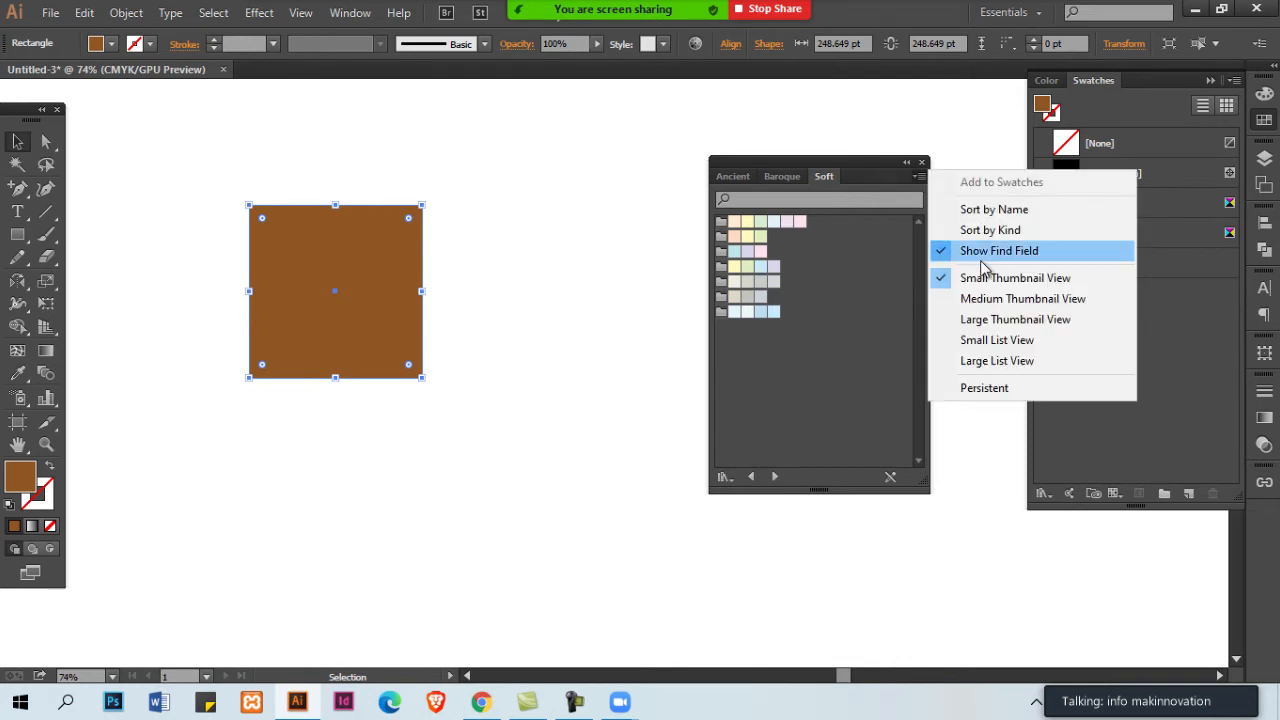
pyautogui.click(1018, 318)
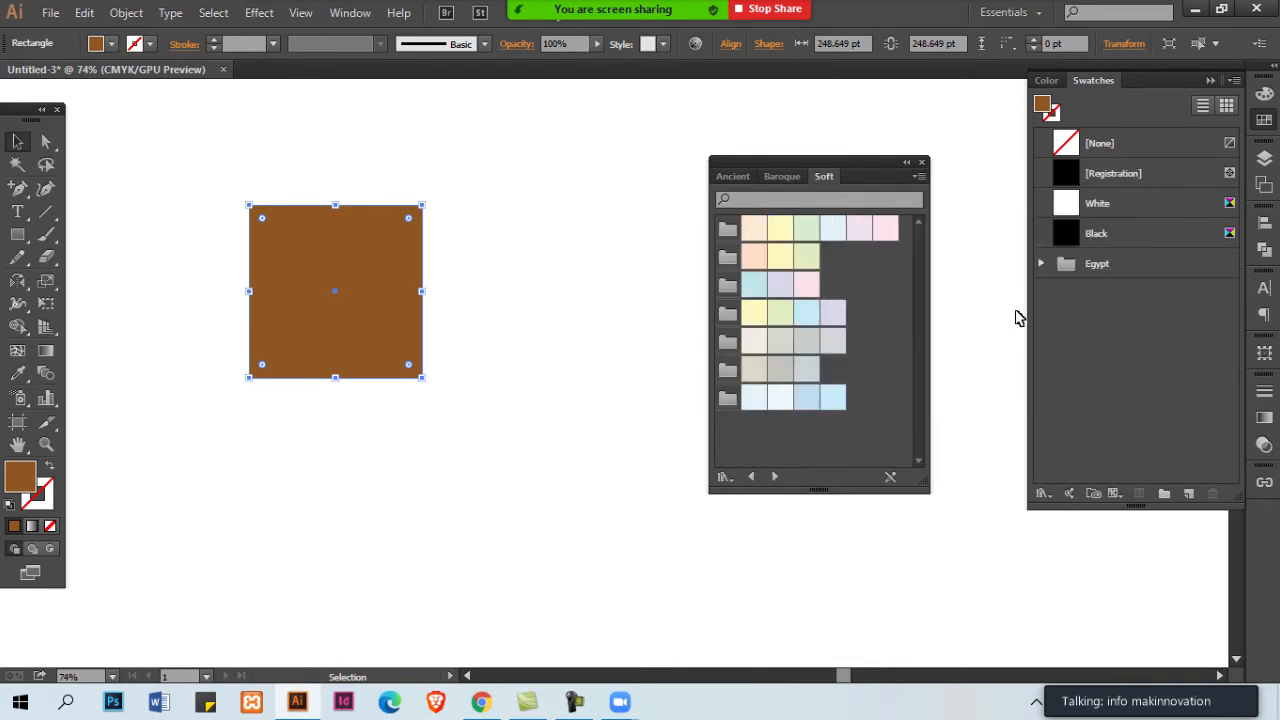
# Try the Soft library's green, gray and cream swatches on the square, ending with the last group's third light blue, and close the library
pyautogui.click(807, 256)
pyautogui.click(835, 343)
pyautogui.click(751, 341)
pyautogui.click(806, 398)
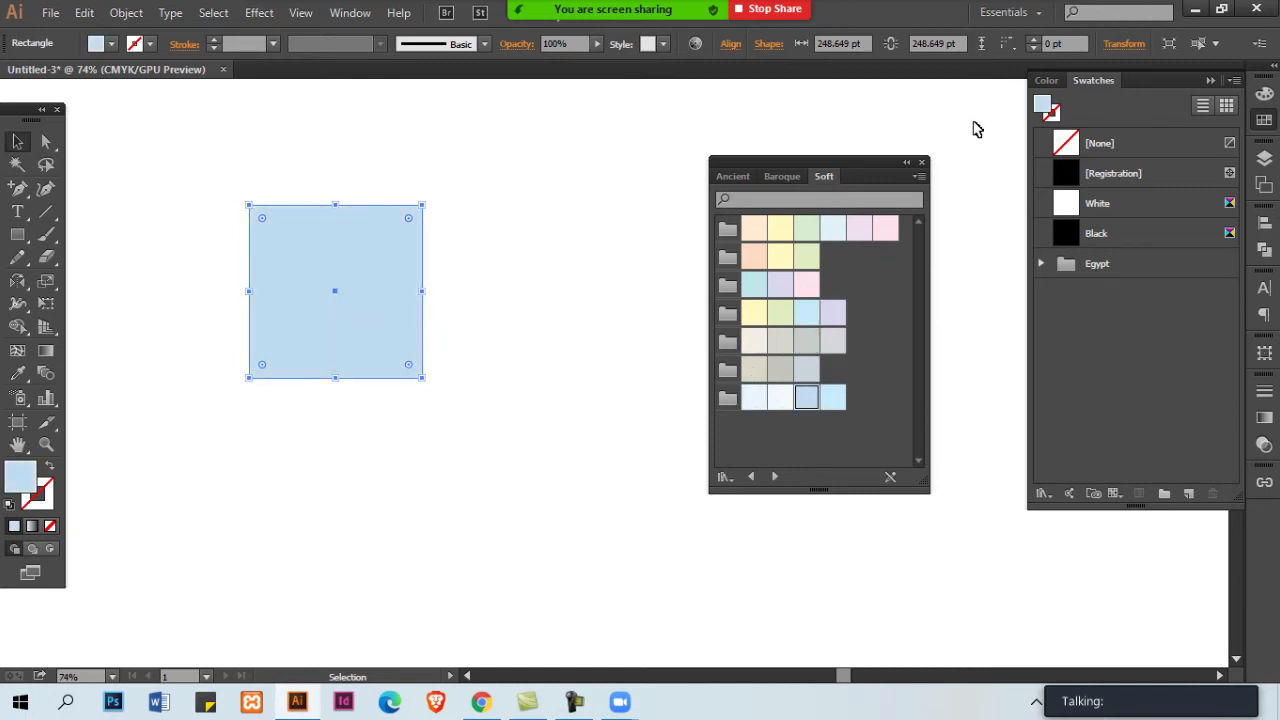
pyautogui.click(922, 163)
# Open the Brights gradient swatch library, enlarge it and show its gradients as larger thumbnails
pyautogui.click(331, 8)
pyautogui.click(331, 8)
pyautogui.click(350, 12)
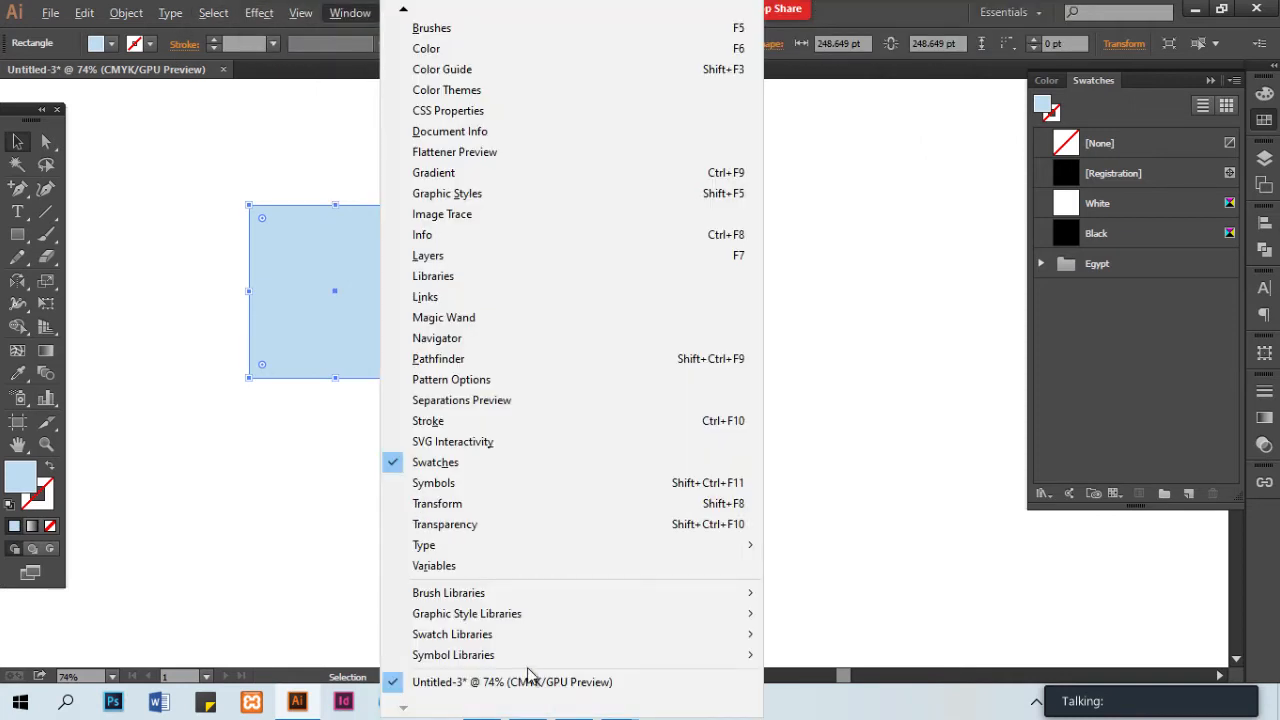
pyautogui.moveTo(530, 637)
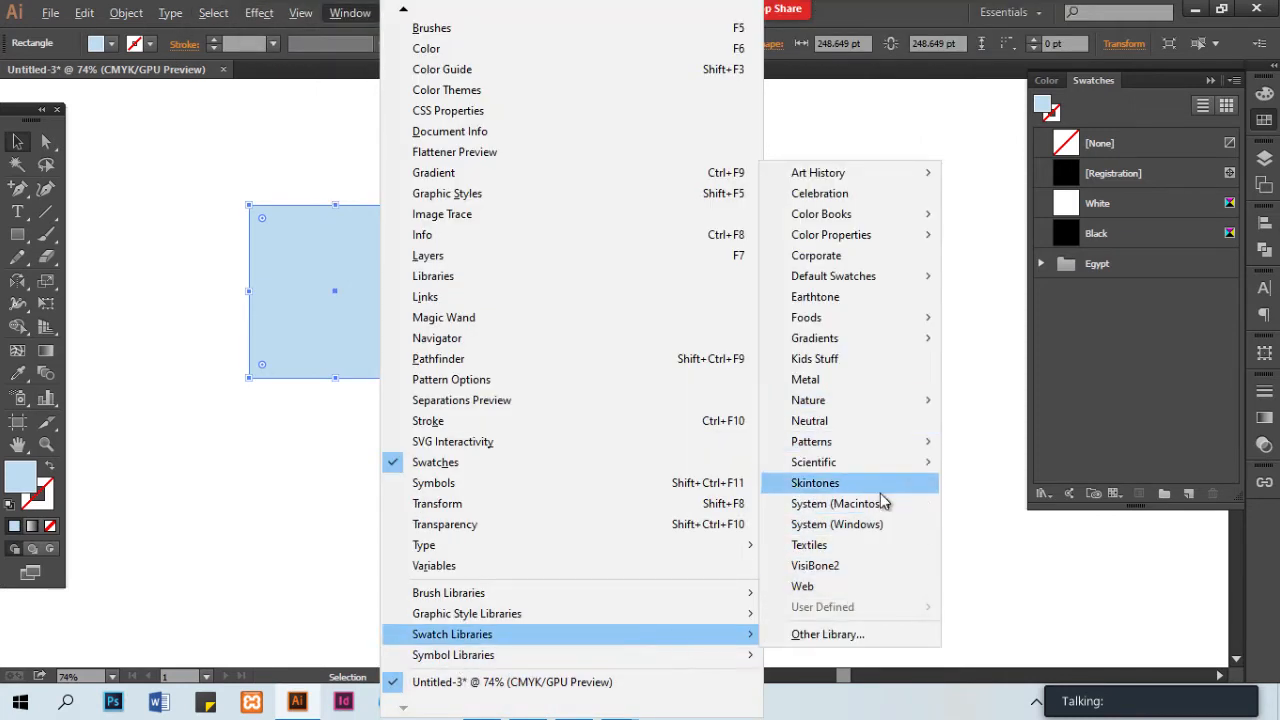
pyautogui.moveTo(872, 342)
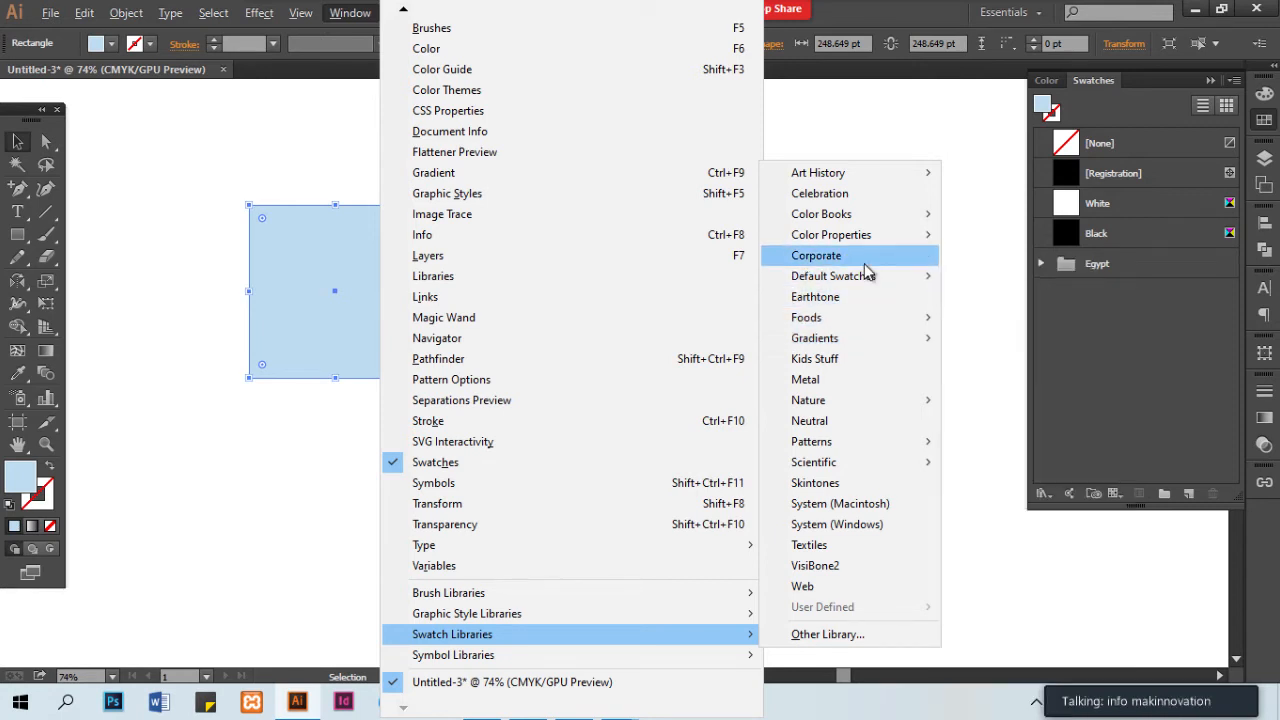
pyautogui.moveTo(868, 244)
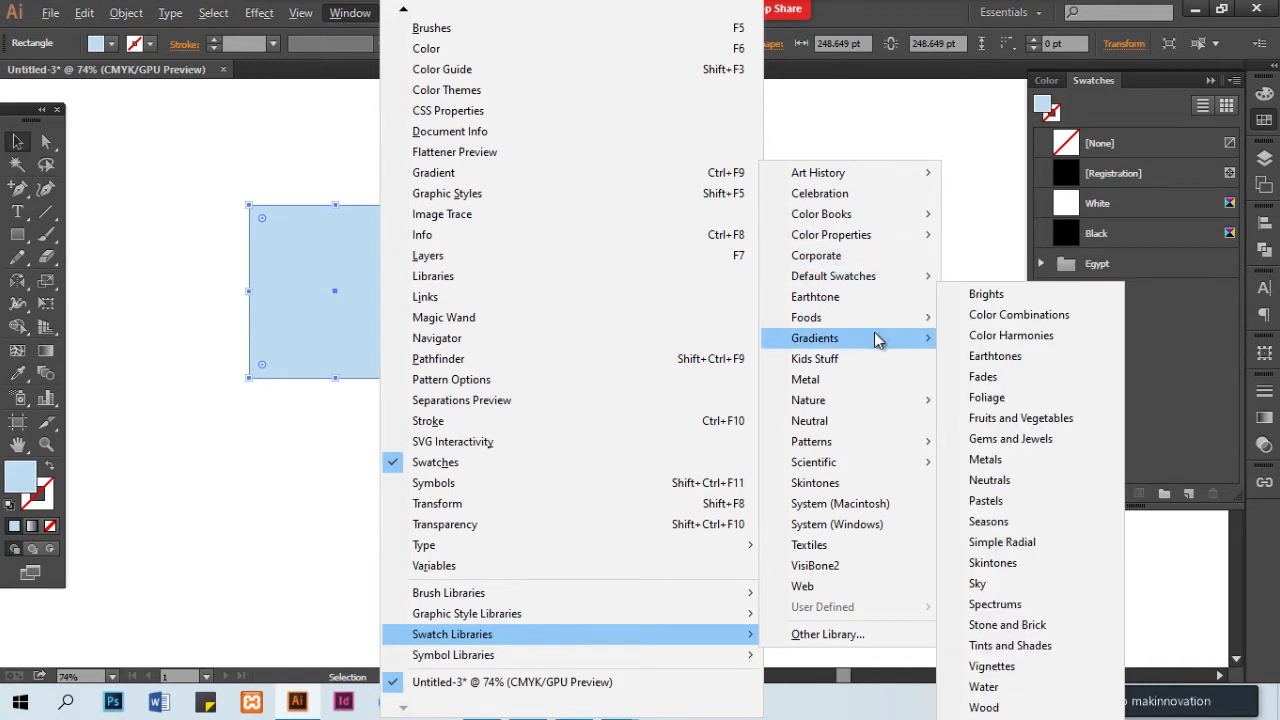
pyautogui.click(1031, 294)
pyautogui.moveTo(918, 294); pyautogui.dragTo(921, 457)
pyautogui.click(917, 177)
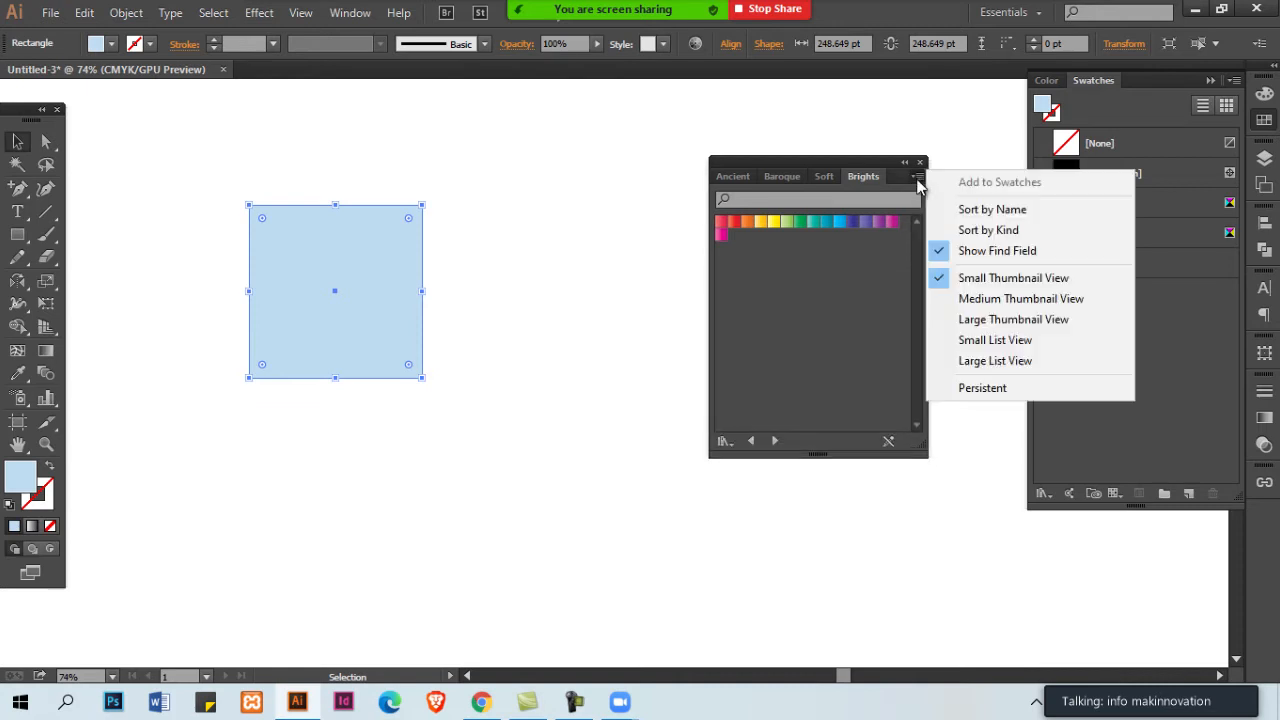
pyautogui.click(1095, 292)
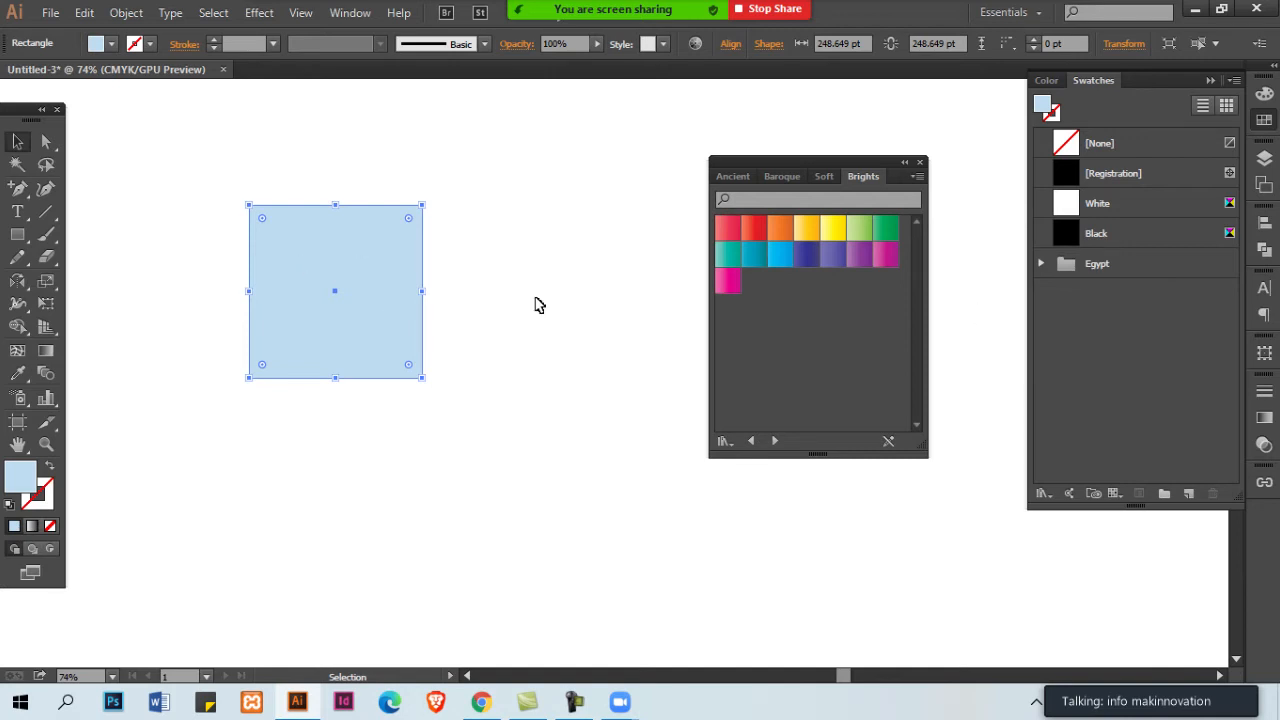
# Fill the square with the Indigo, Yellow, Red Orange and Red gradients from the Brights library, ending with Hot Pink
pyautogui.click(808, 258)
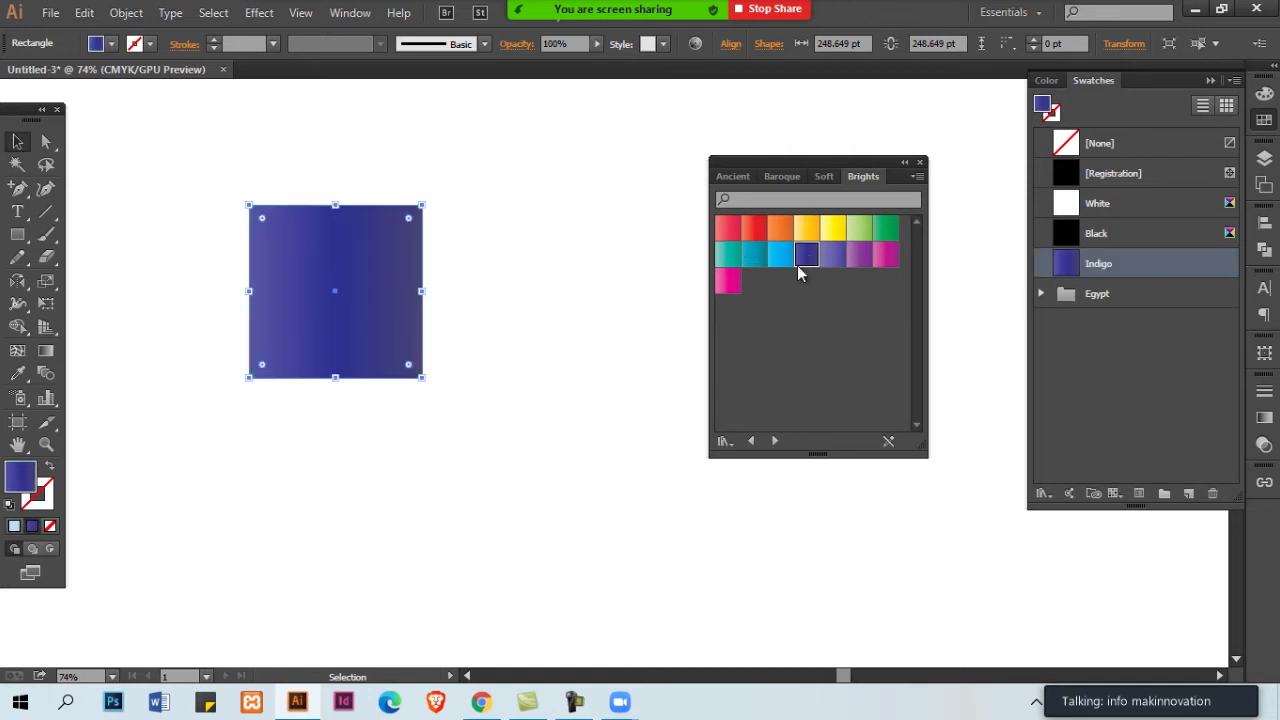
pyautogui.click(834, 230)
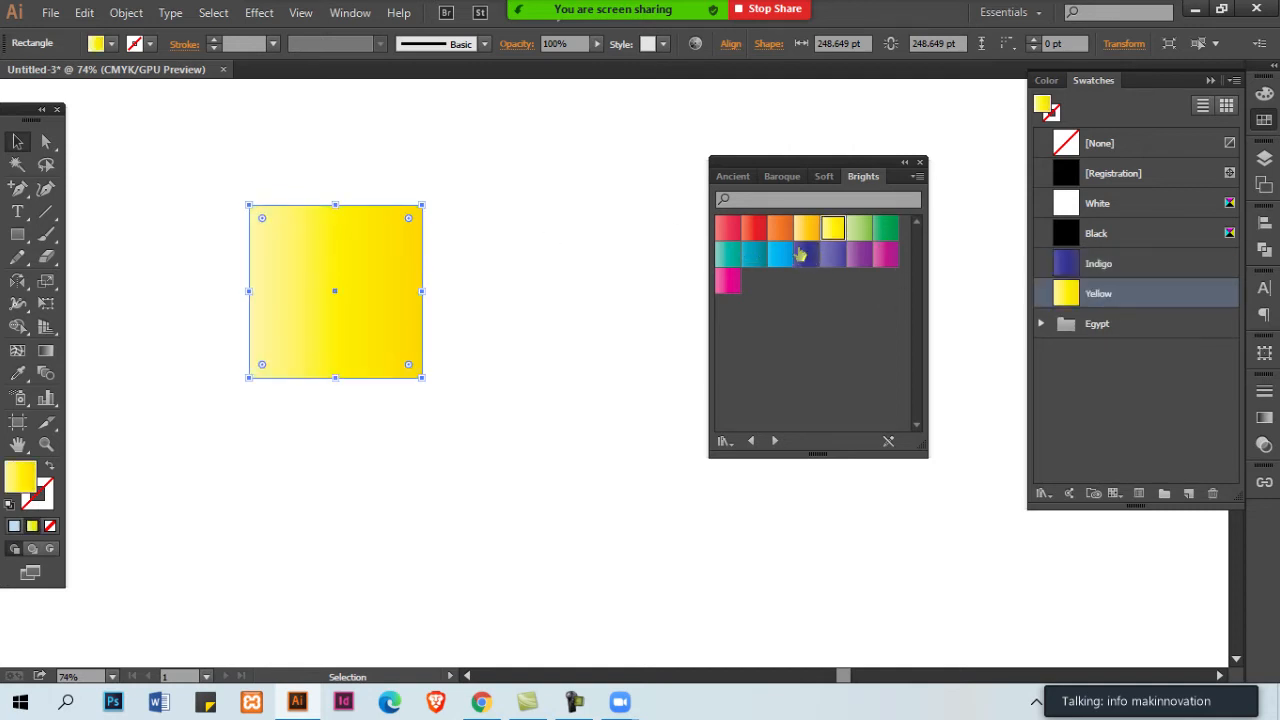
pyautogui.click(754, 229)
pyautogui.click(728, 229)
pyautogui.click(728, 281)
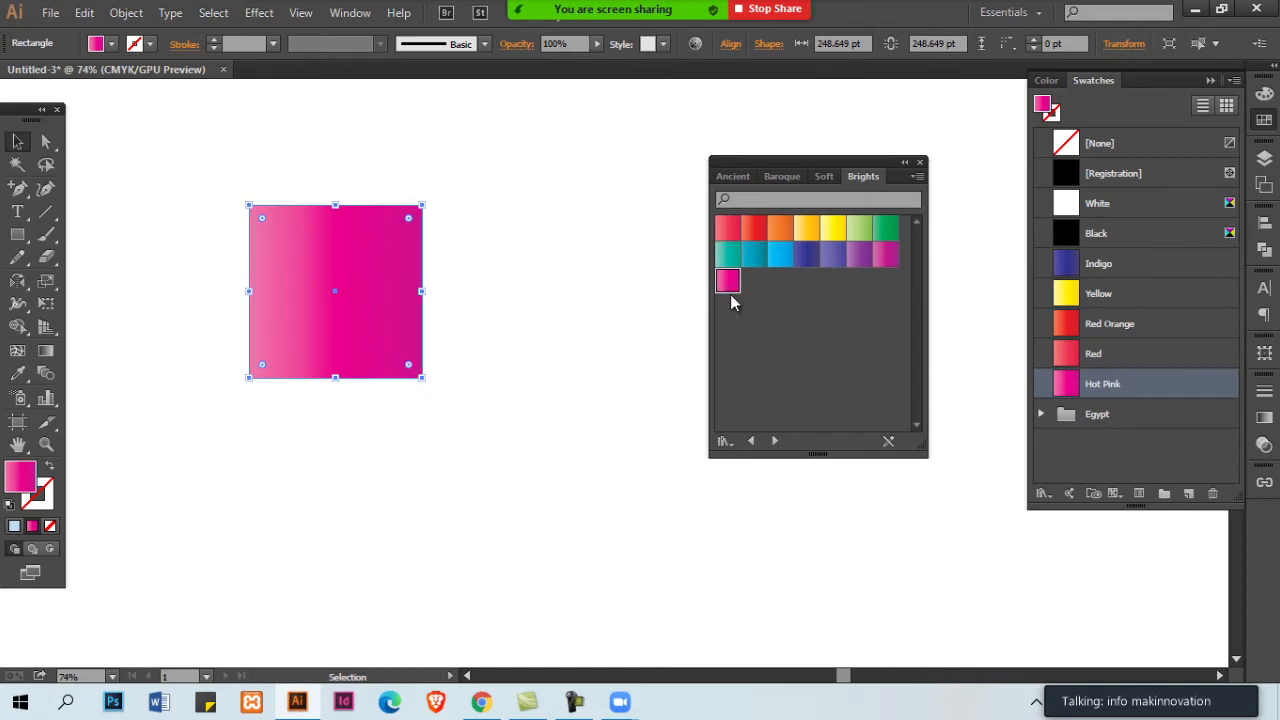
# Display the document's swatches in Small List View and lengthen the swatch list area
pyautogui.click(1234, 82)
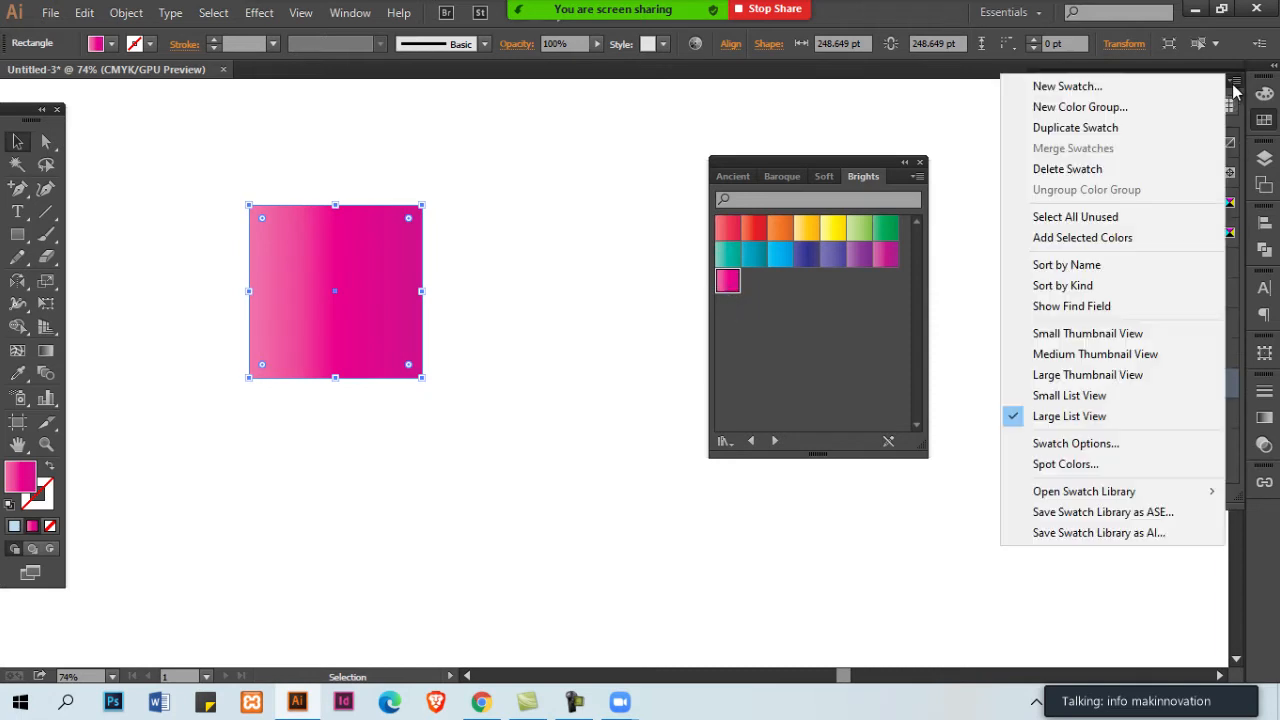
pyautogui.click(1143, 395)
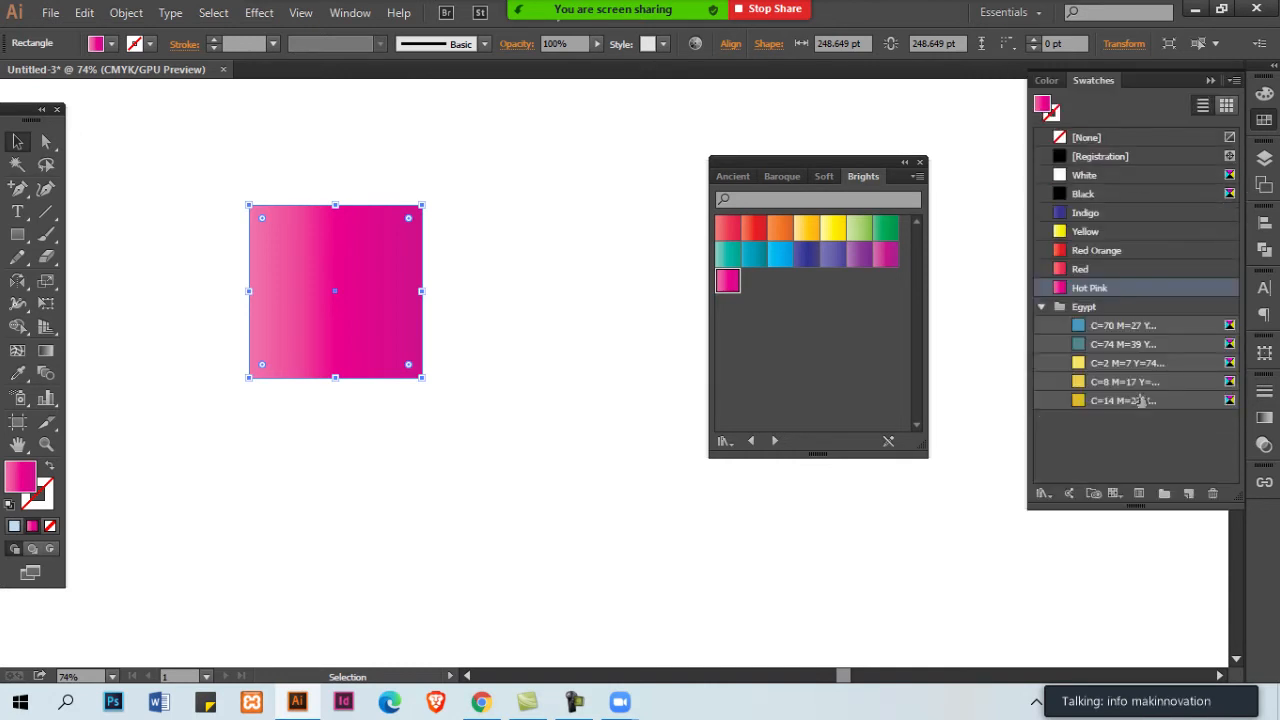
pyautogui.moveTo(1236, 507); pyautogui.dragTo(1221, 658)
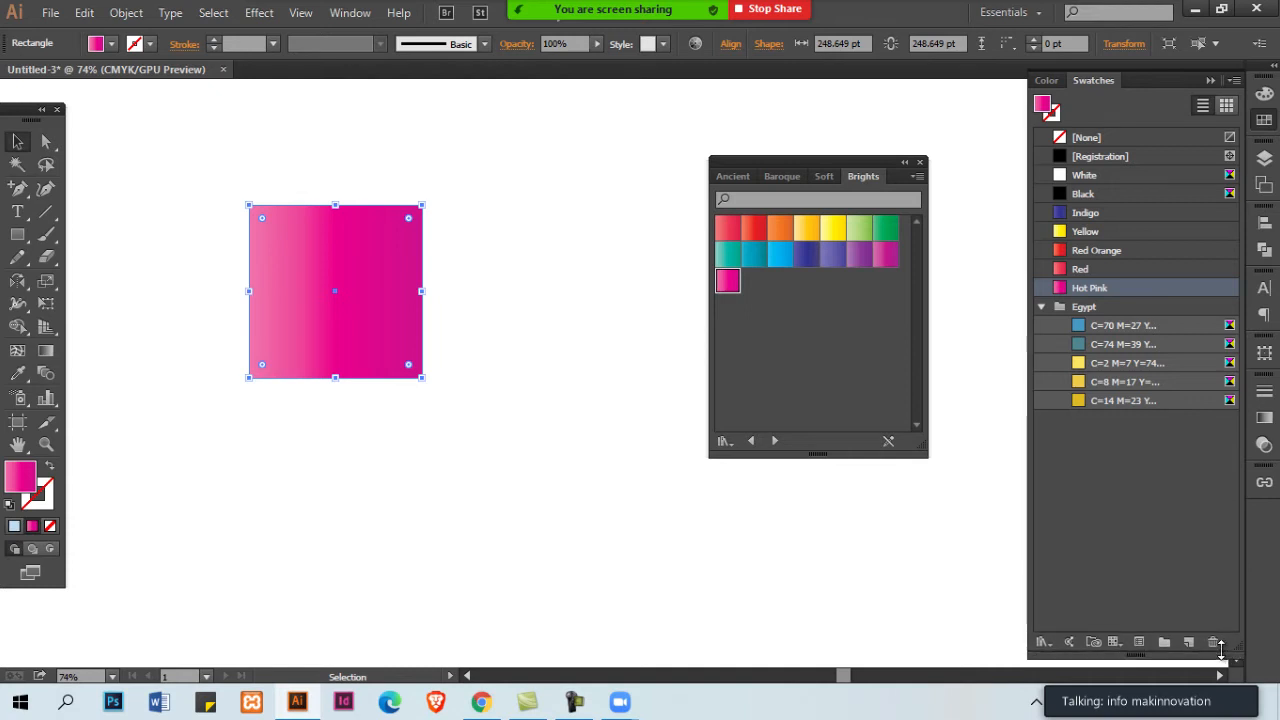
# Replace the open Brights library with the Water gradient library, enlarged and shown as large thumbnails
pyautogui.click(920, 162)
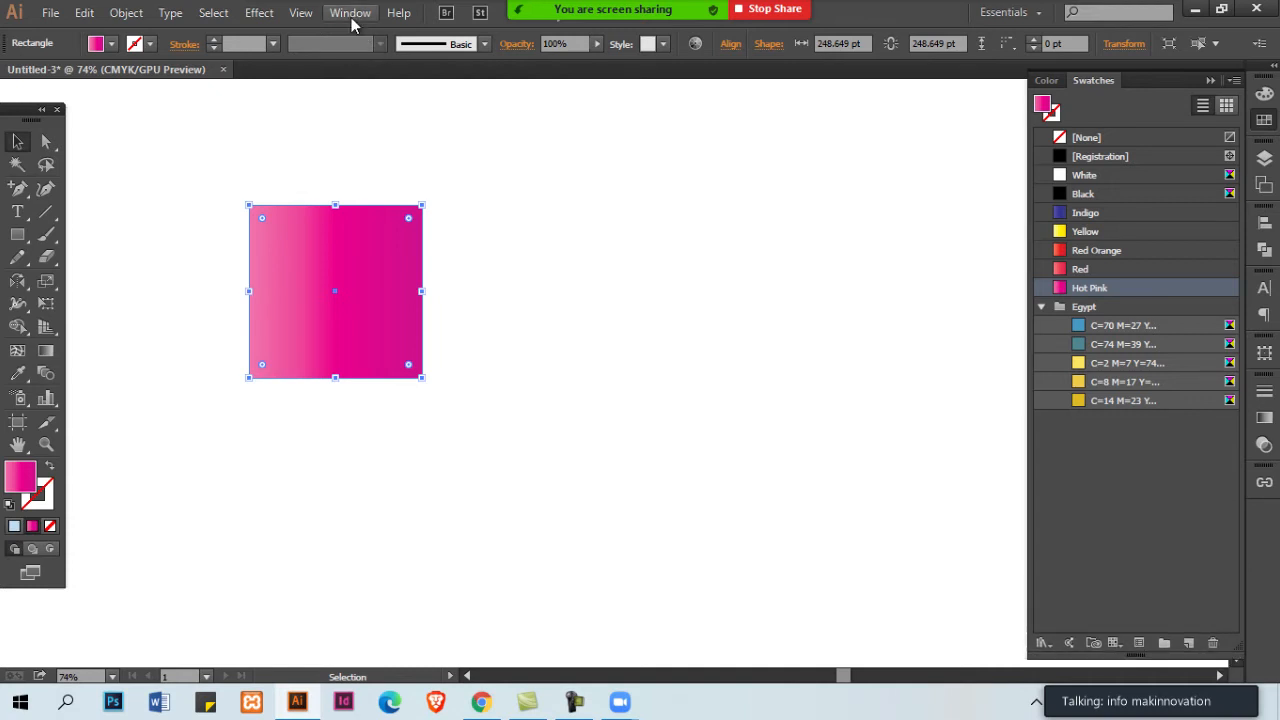
pyautogui.click(350, 12)
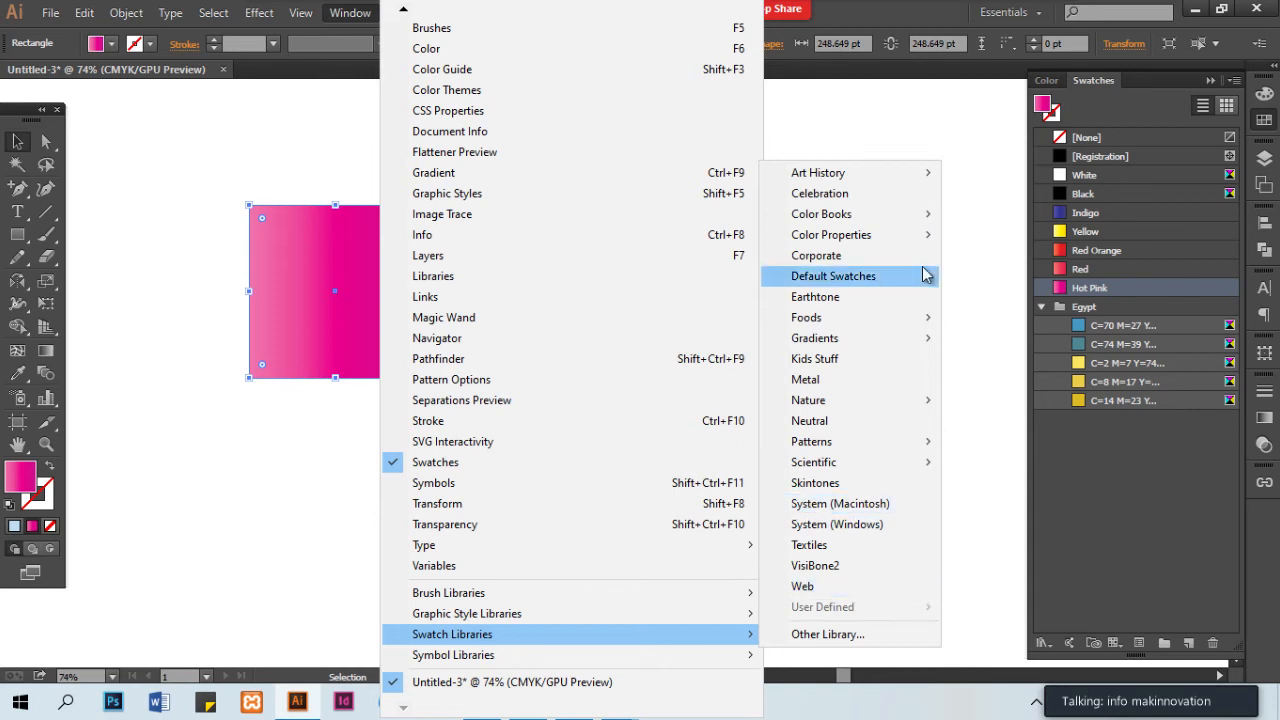
pyautogui.moveTo(898, 343)
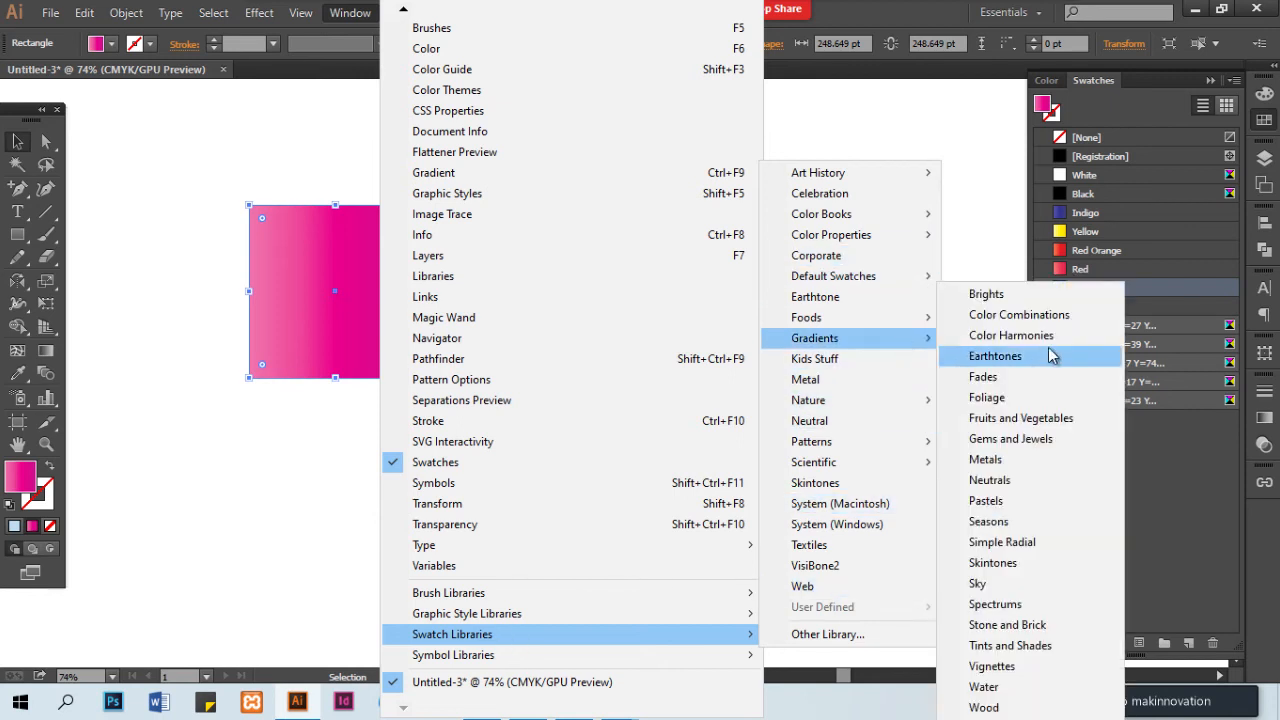
pyautogui.click(1037, 694)
pyautogui.moveTo(921, 293); pyautogui.dragTo(920, 490)
pyautogui.click(915, 177)
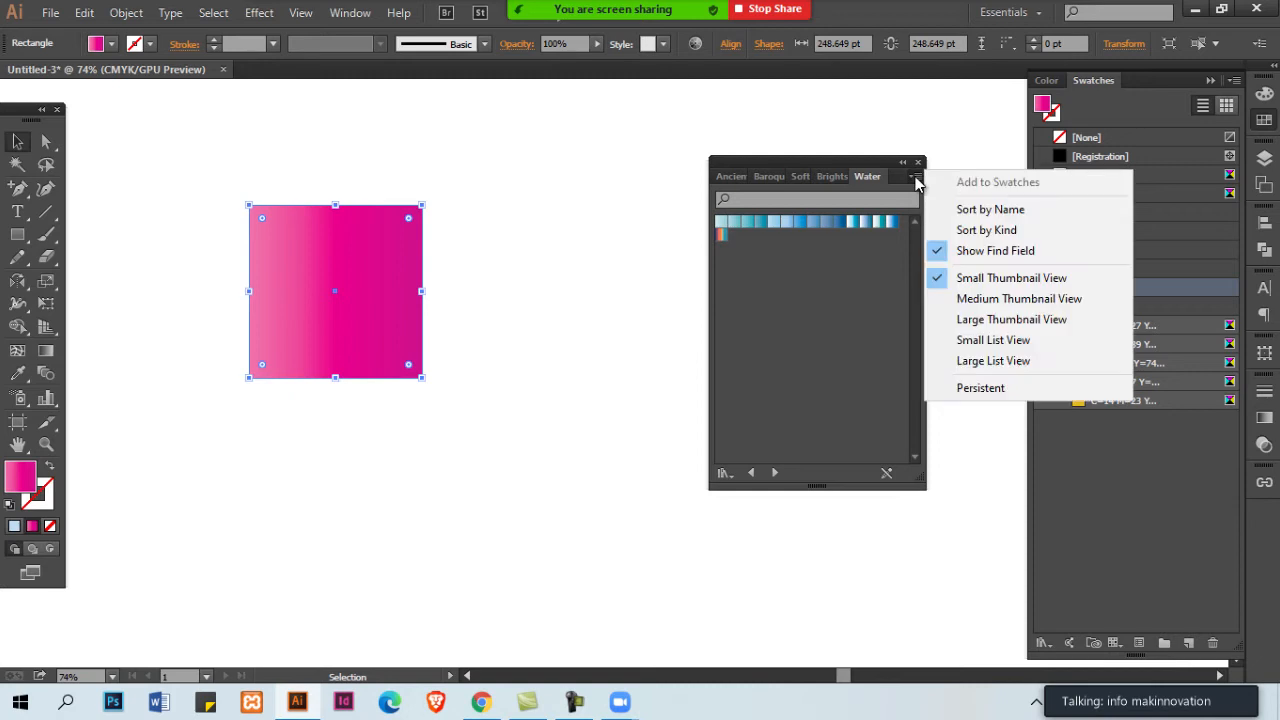
pyautogui.click(1005, 320)
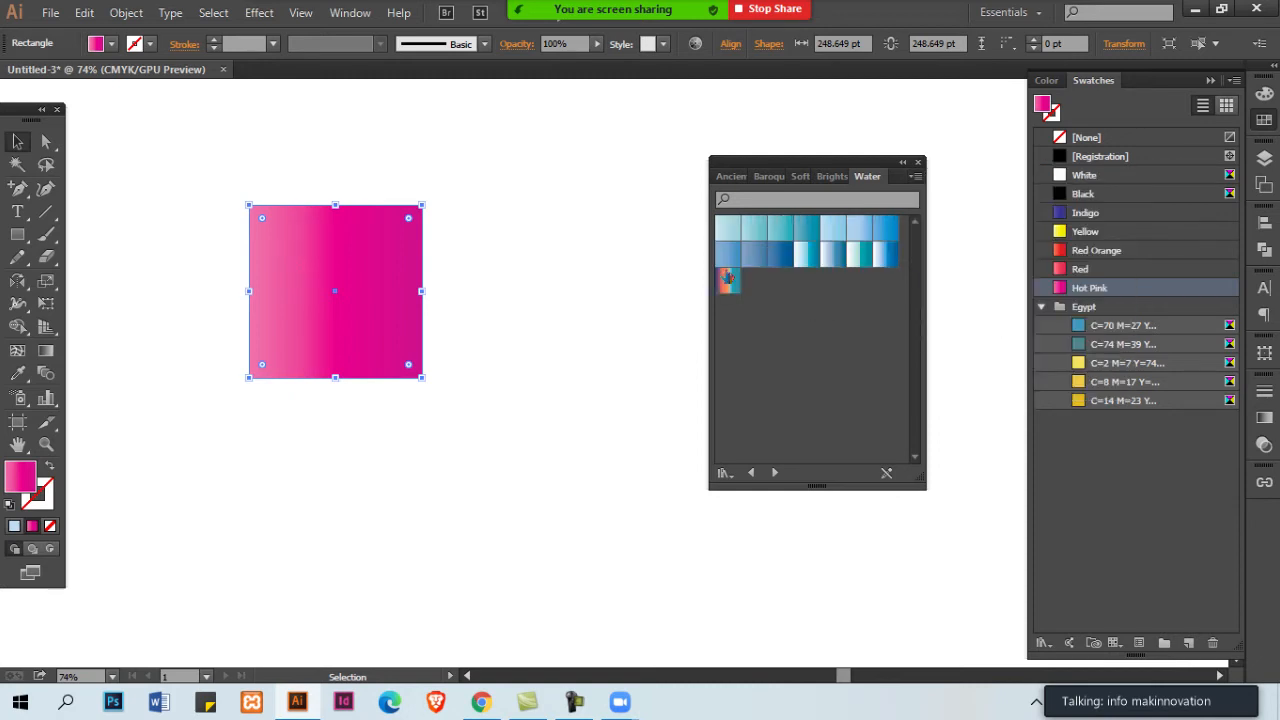
# Fill the square with the Water With Horizon 2, 3 and 4 gradients in turn, ending with Water With Horizon 1
pyautogui.click(834, 256)
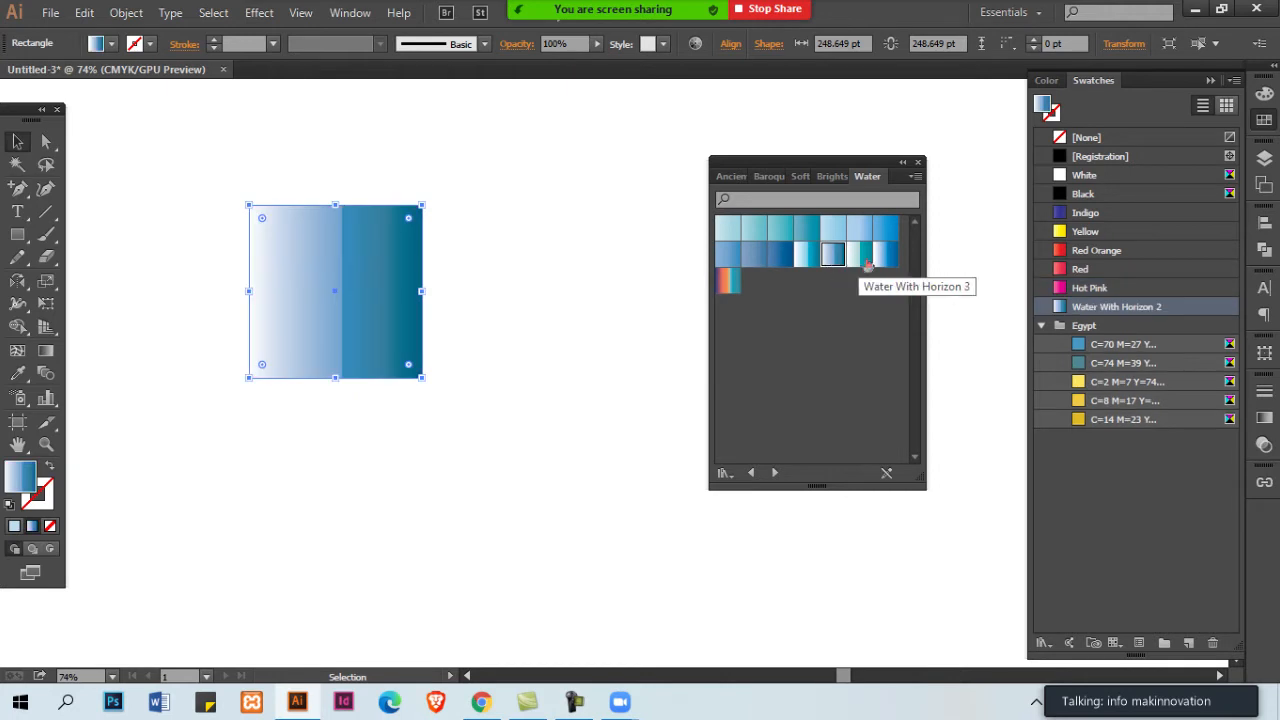
pyautogui.click(860, 256)
pyautogui.click(897, 257)
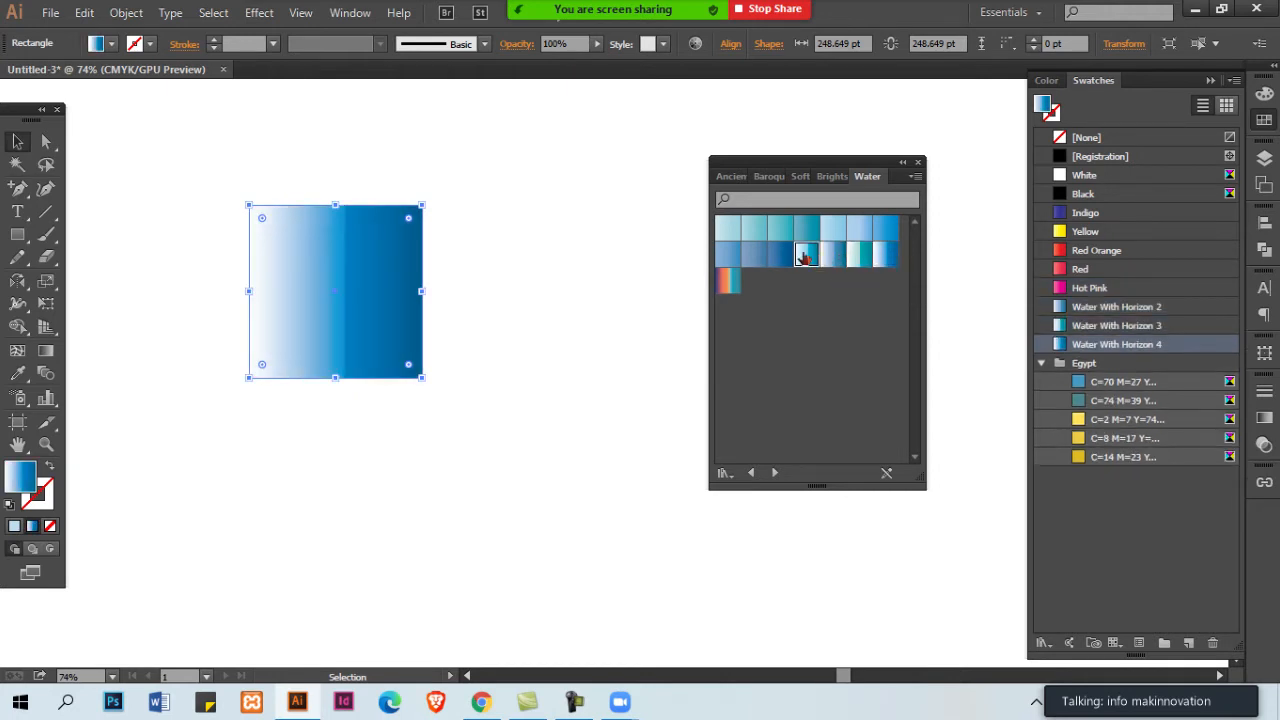
pyautogui.click(806, 256)
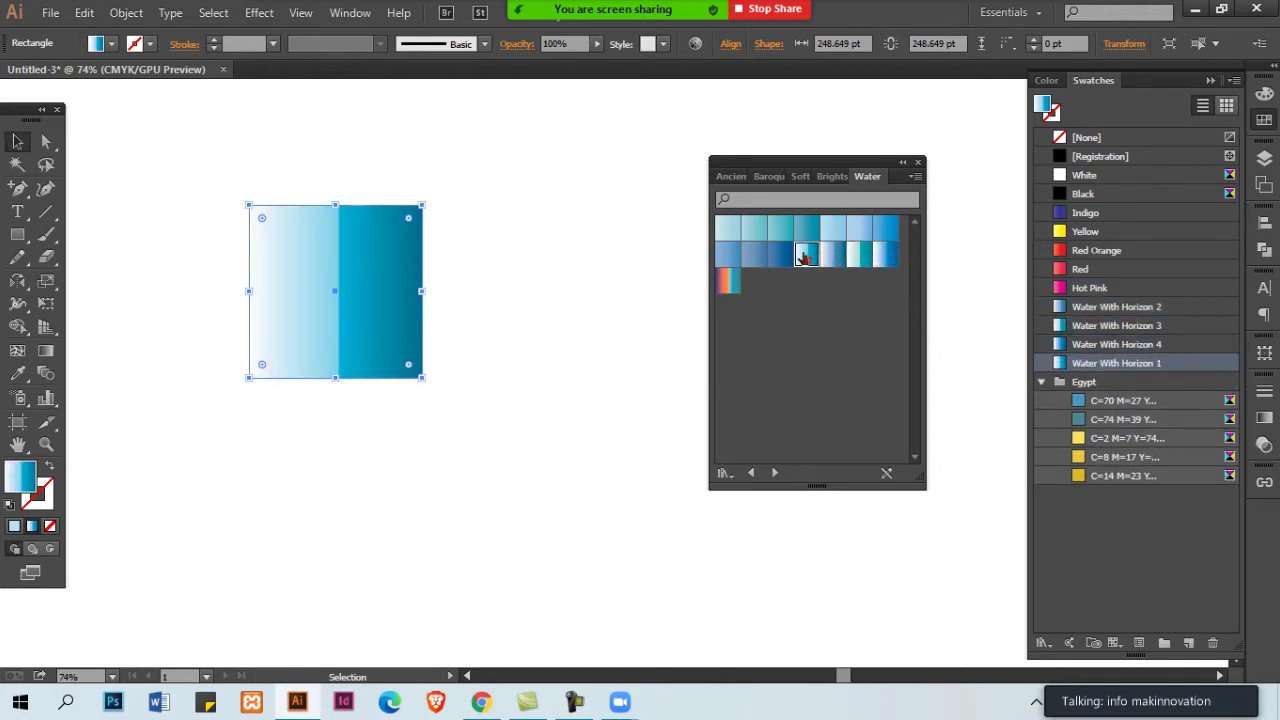
# Replace the open Water library with the Wood gradient library and enlarge its swatch area
pyautogui.click(918, 162)
pyautogui.click(350, 12)
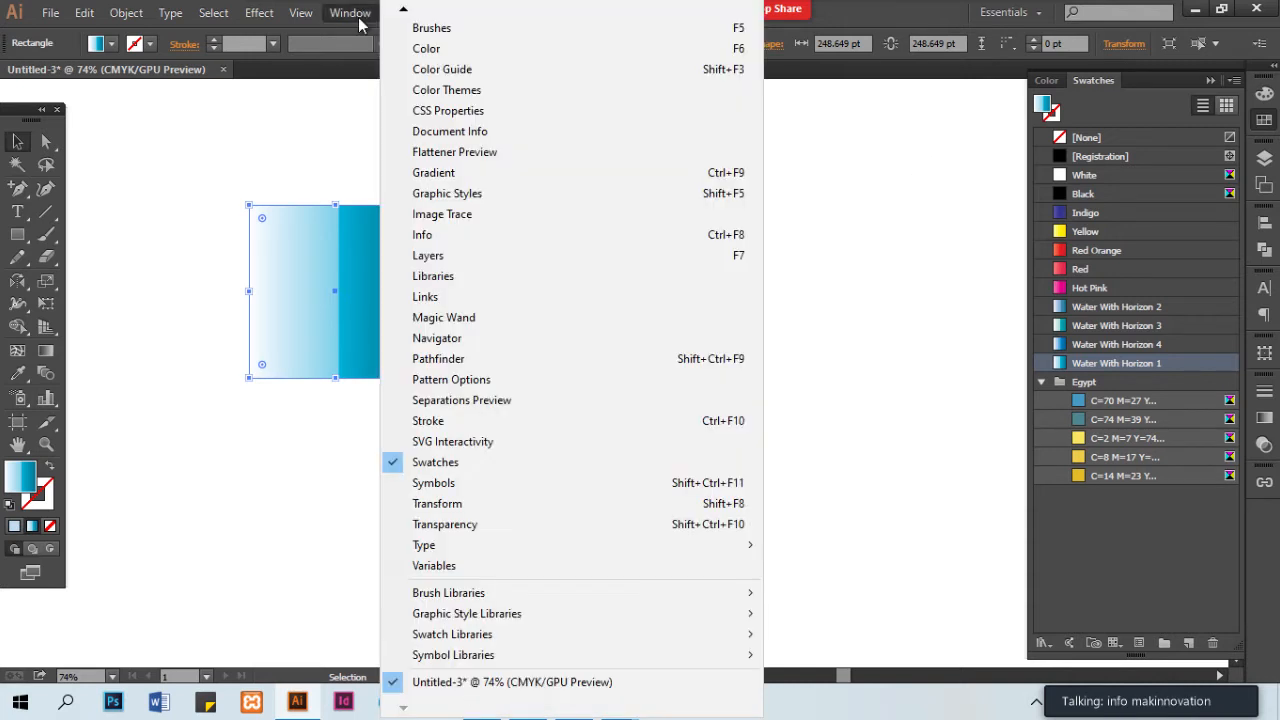
pyautogui.moveTo(560, 634)
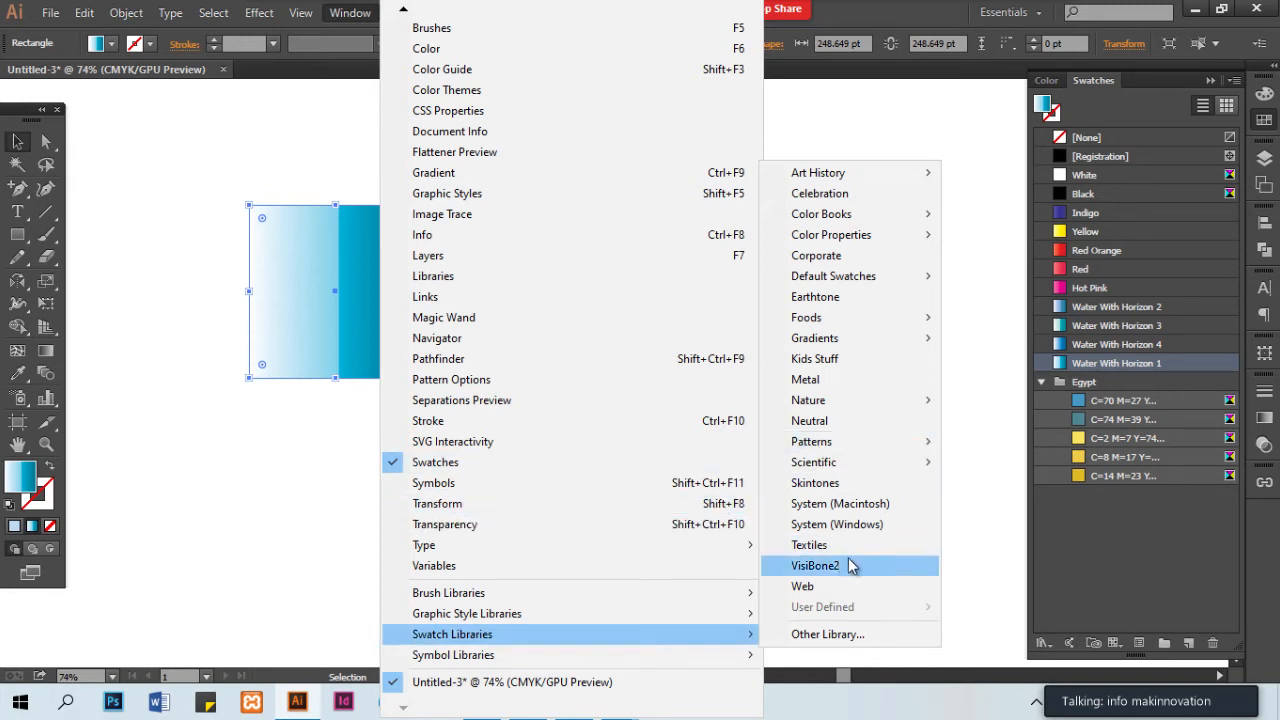
pyautogui.moveTo(886, 345)
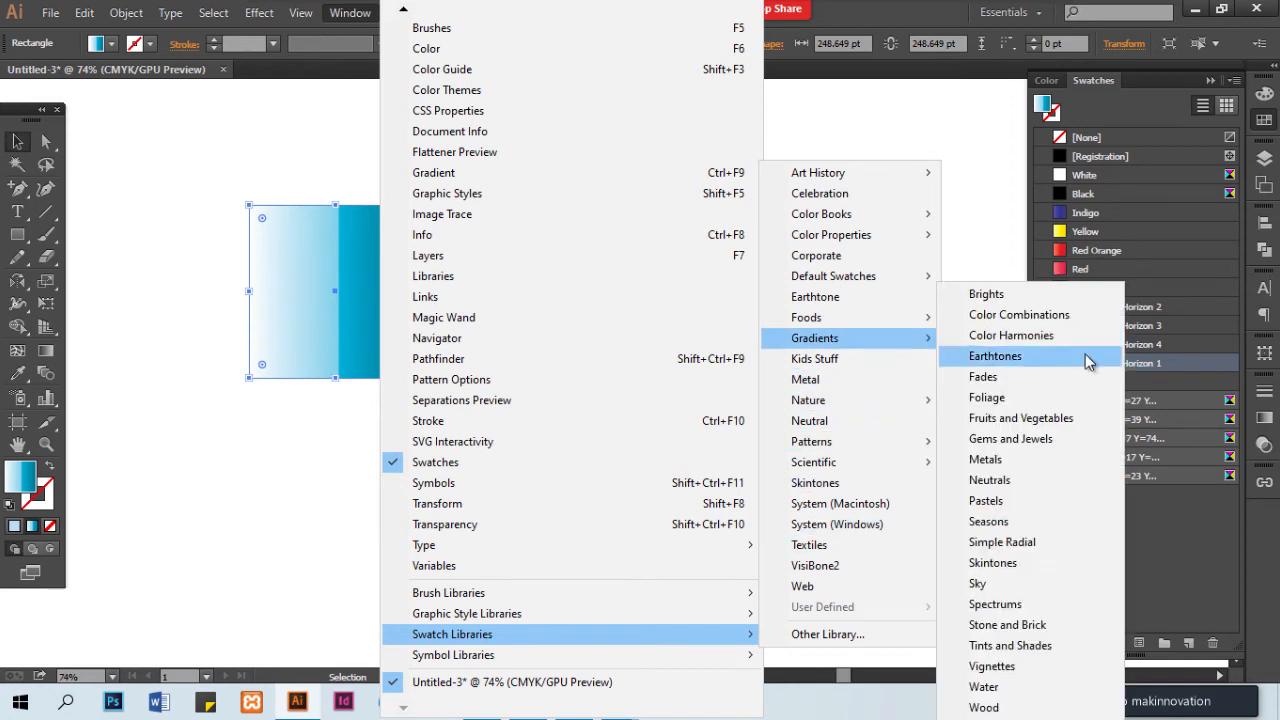
pyautogui.click(990, 707)
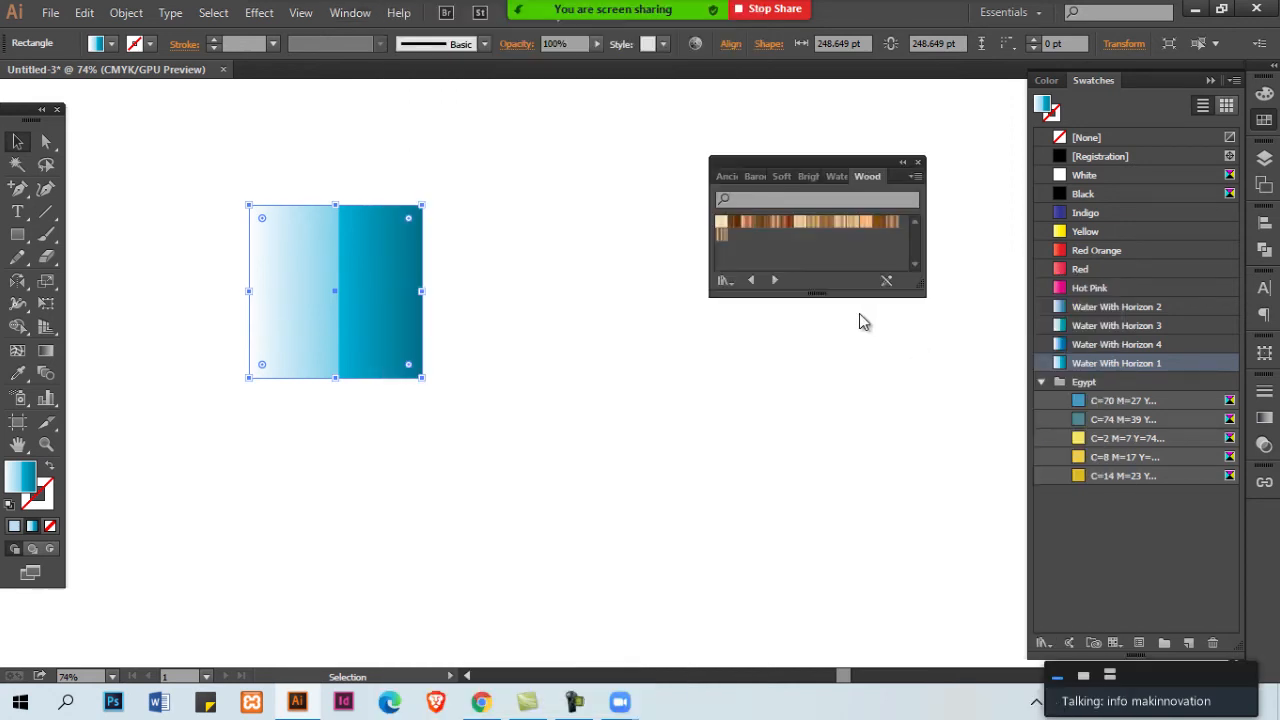
pyautogui.moveTo(924, 296); pyautogui.dragTo(921, 442)
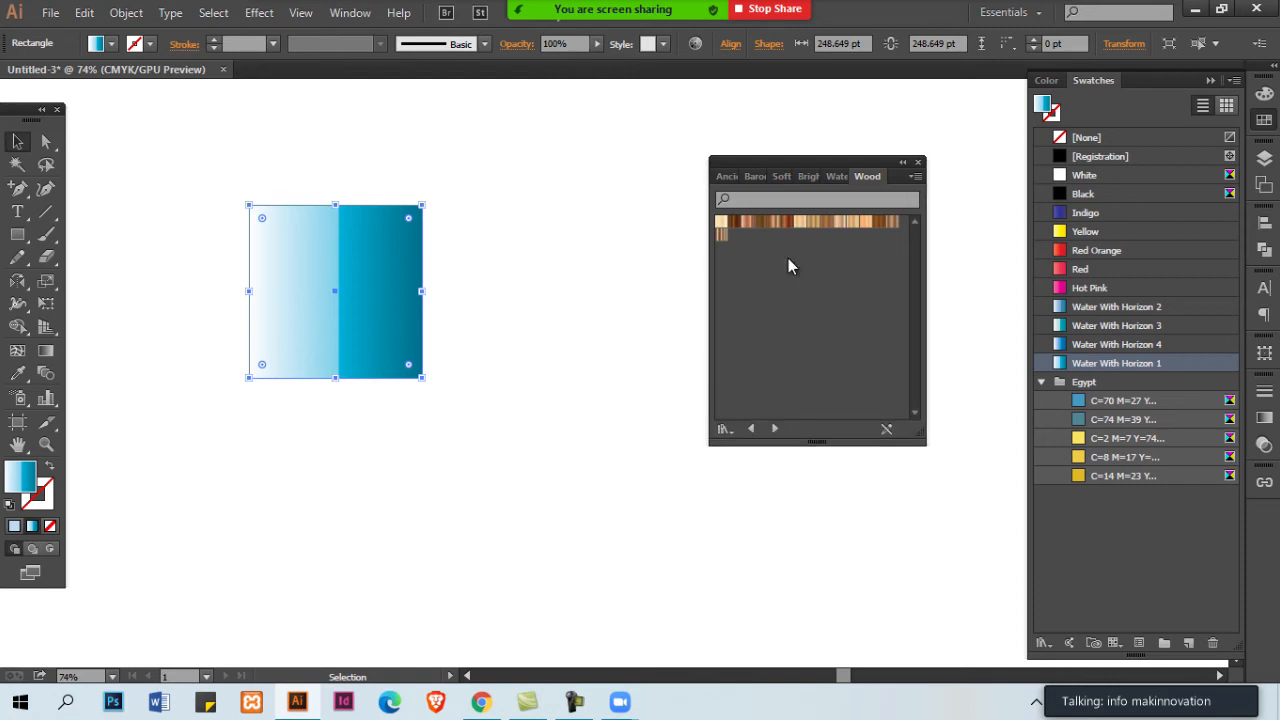
# Fill the square with the Ash, Cherry, Cypress, Mahogany, Maple, Oak, Pine and Teak gradients in turn, ending with Red Maple, and close the Wood library
pyautogui.click(721, 226)
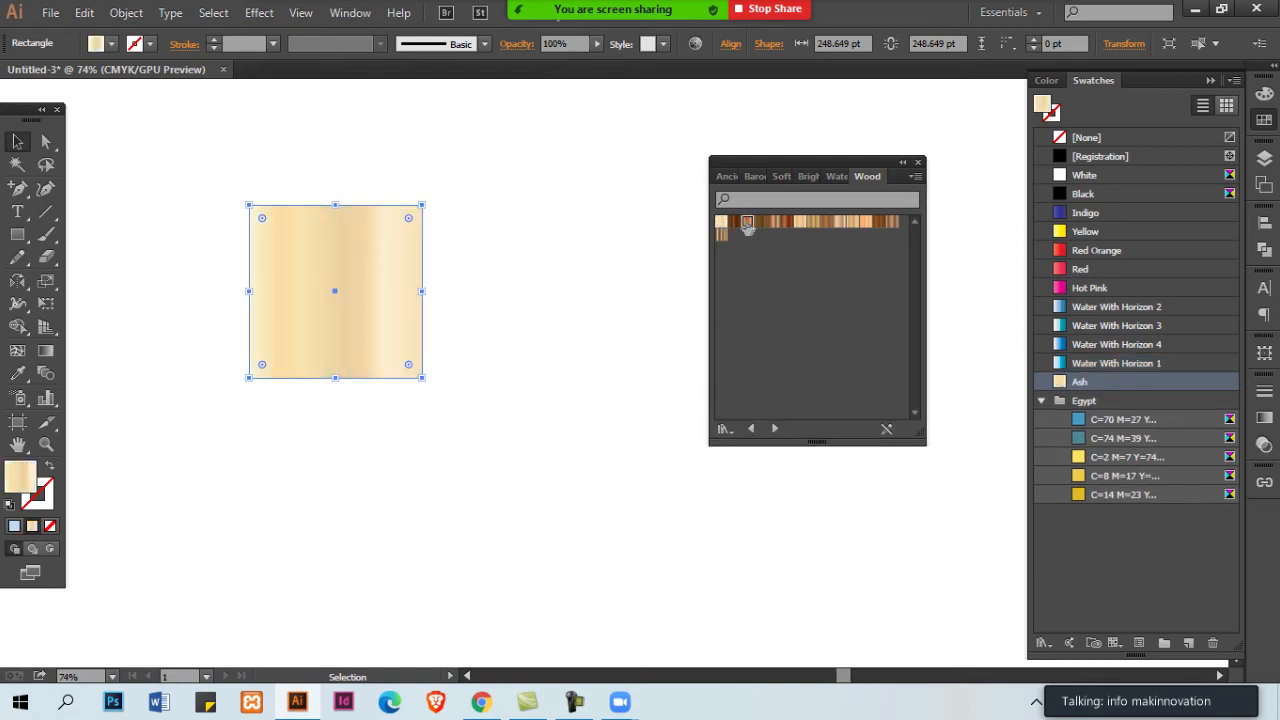
pyautogui.click(748, 223)
pyautogui.click(767, 223)
pyautogui.click(787, 223)
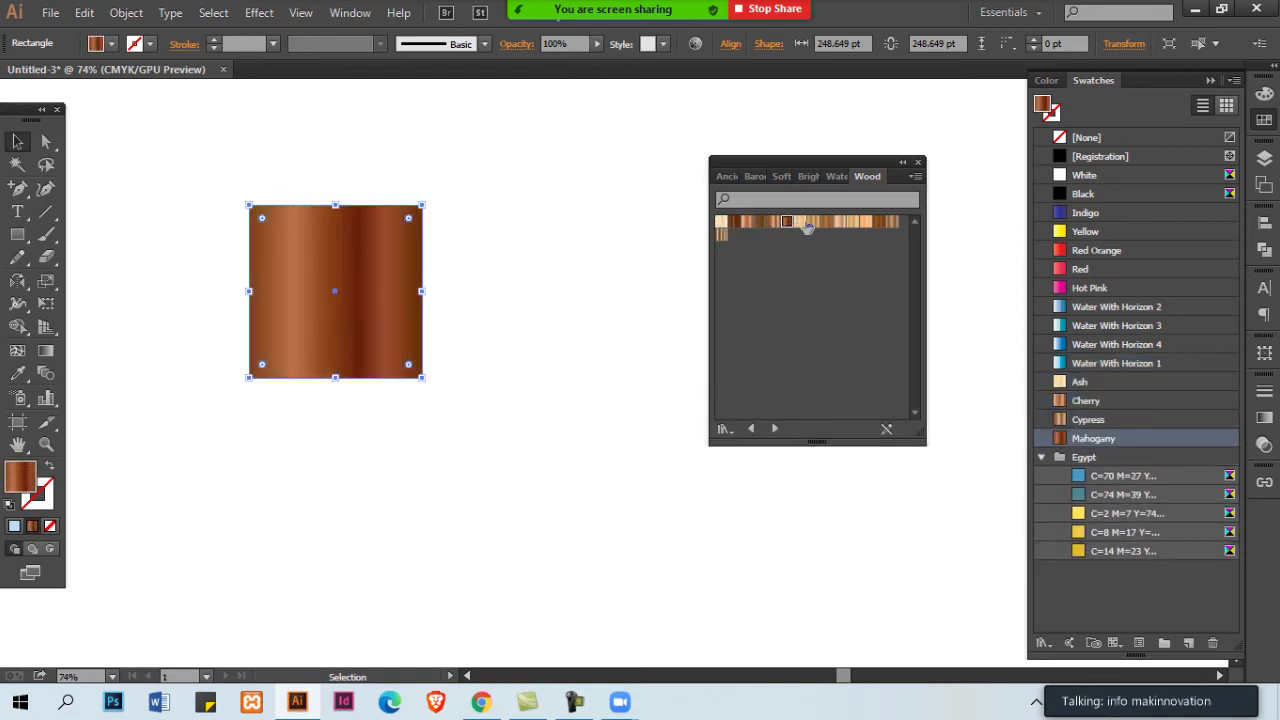
pyautogui.keyDown('shift'); pyautogui.click(880, 223); pyautogui.keyUp('shift')
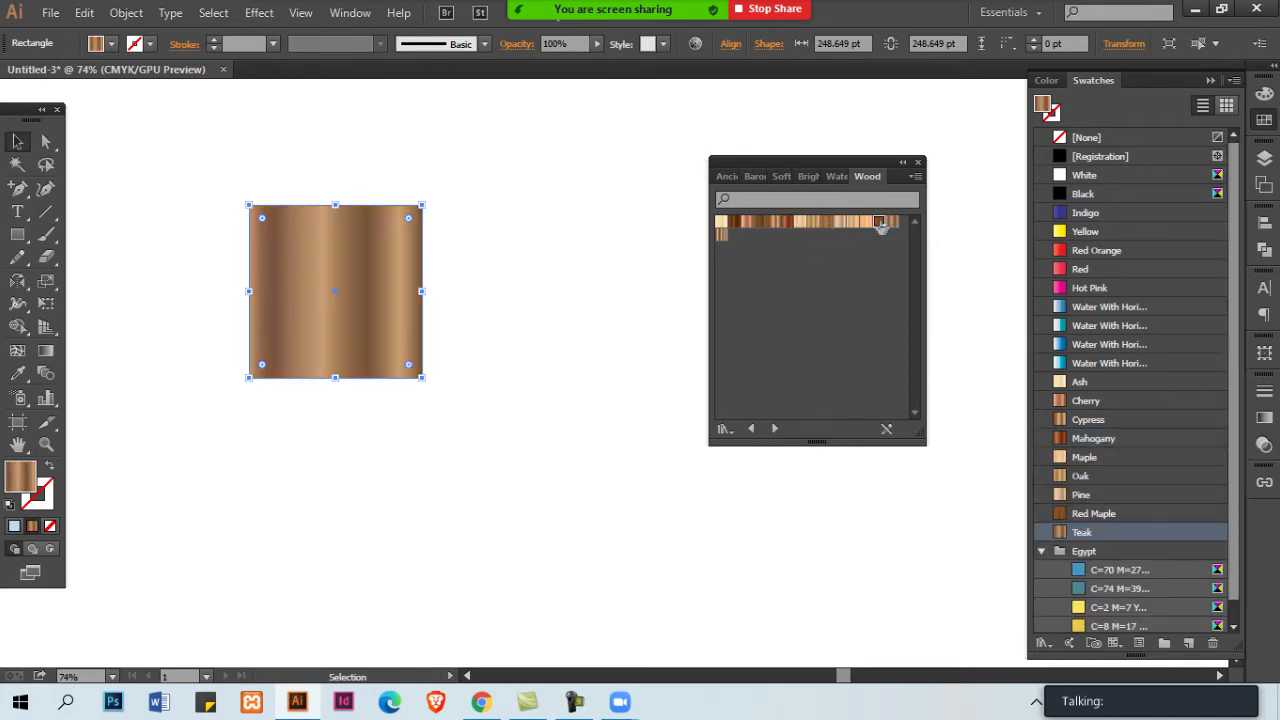
pyautogui.click(879, 222)
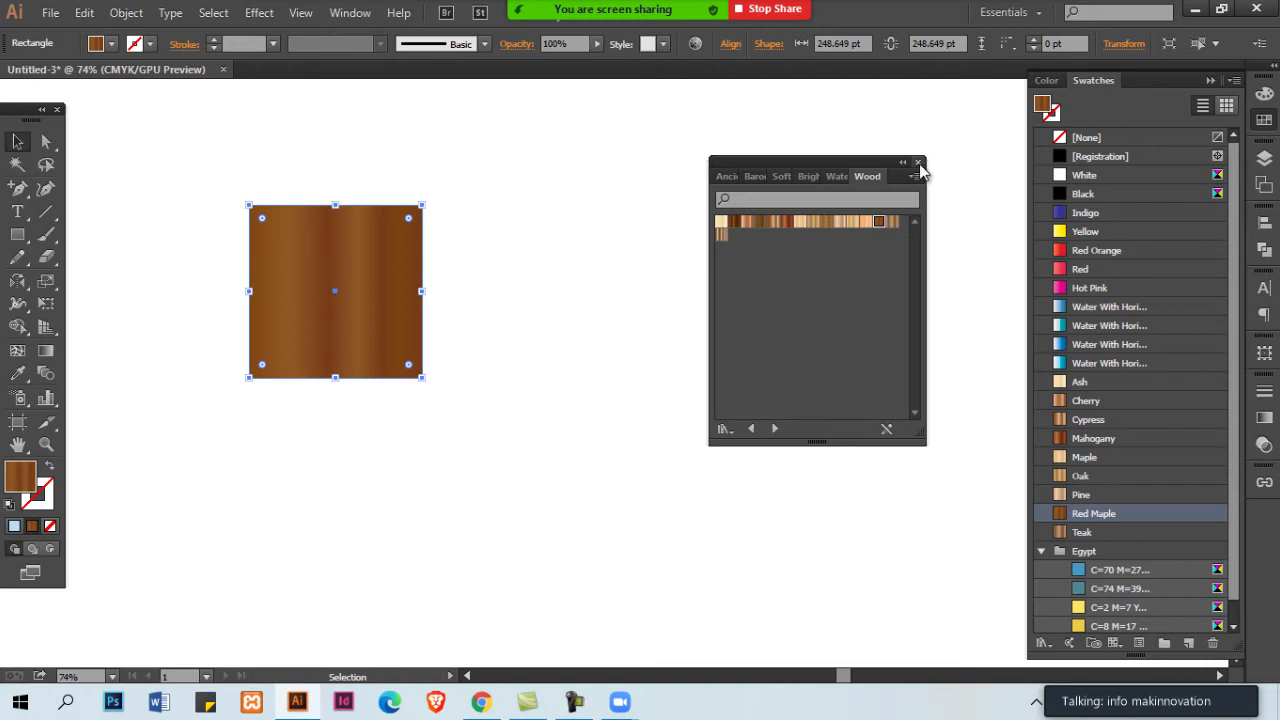
pyautogui.click(918, 163)
# Look through the available symbol, graphic style, swatch and brush libraries, briefly opening the Textiles swatch library
pyautogui.click(350, 13)
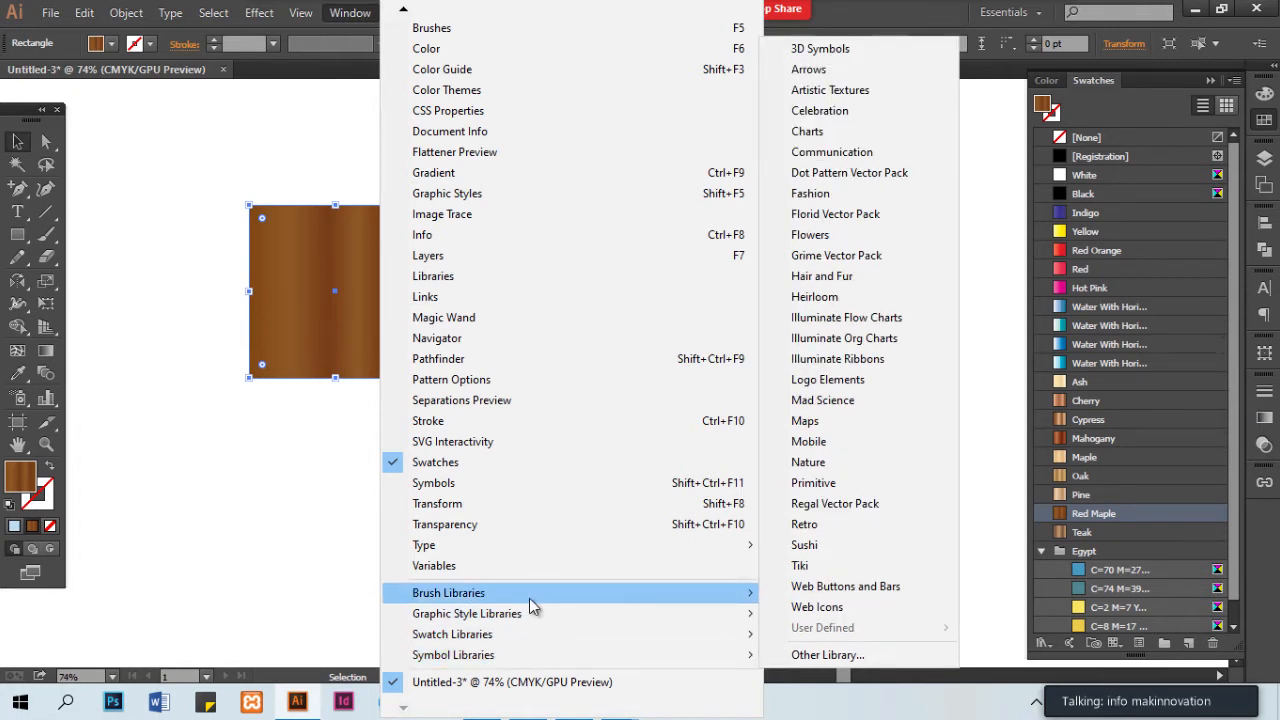
pyautogui.moveTo(529, 600)
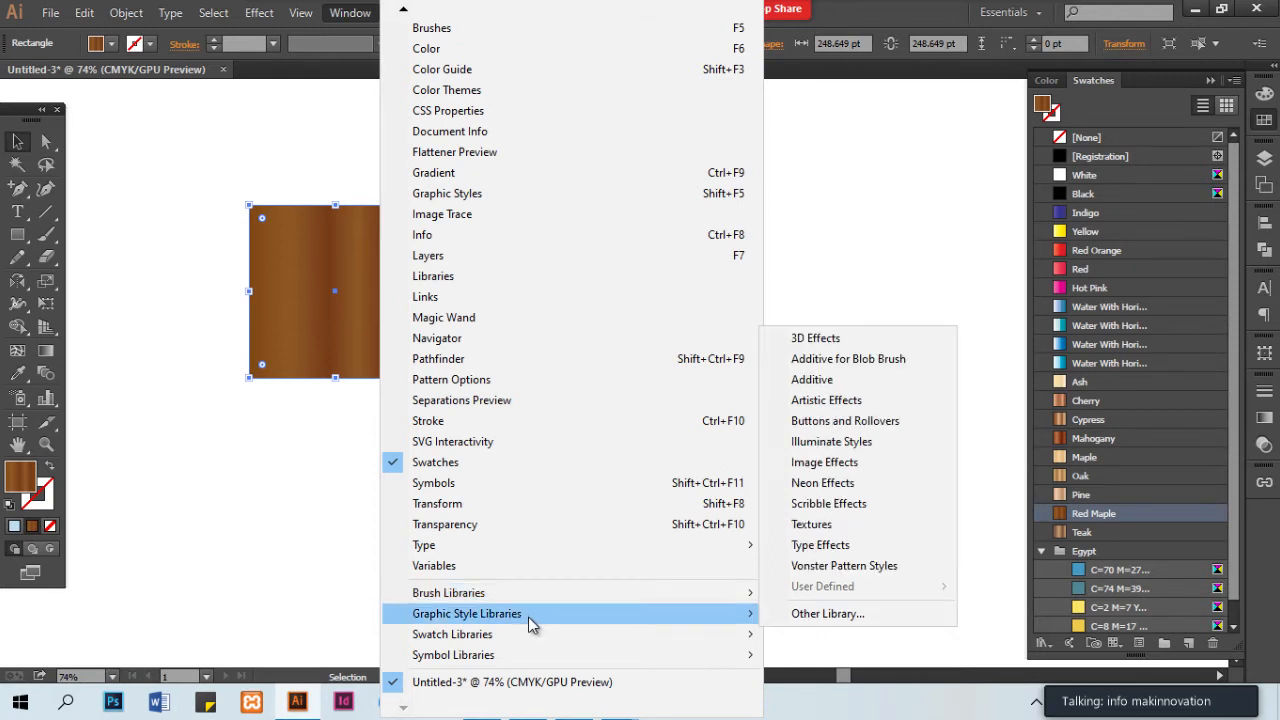
pyautogui.click(866, 344)
pyautogui.click(741, 303)
pyautogui.click(362, 14)
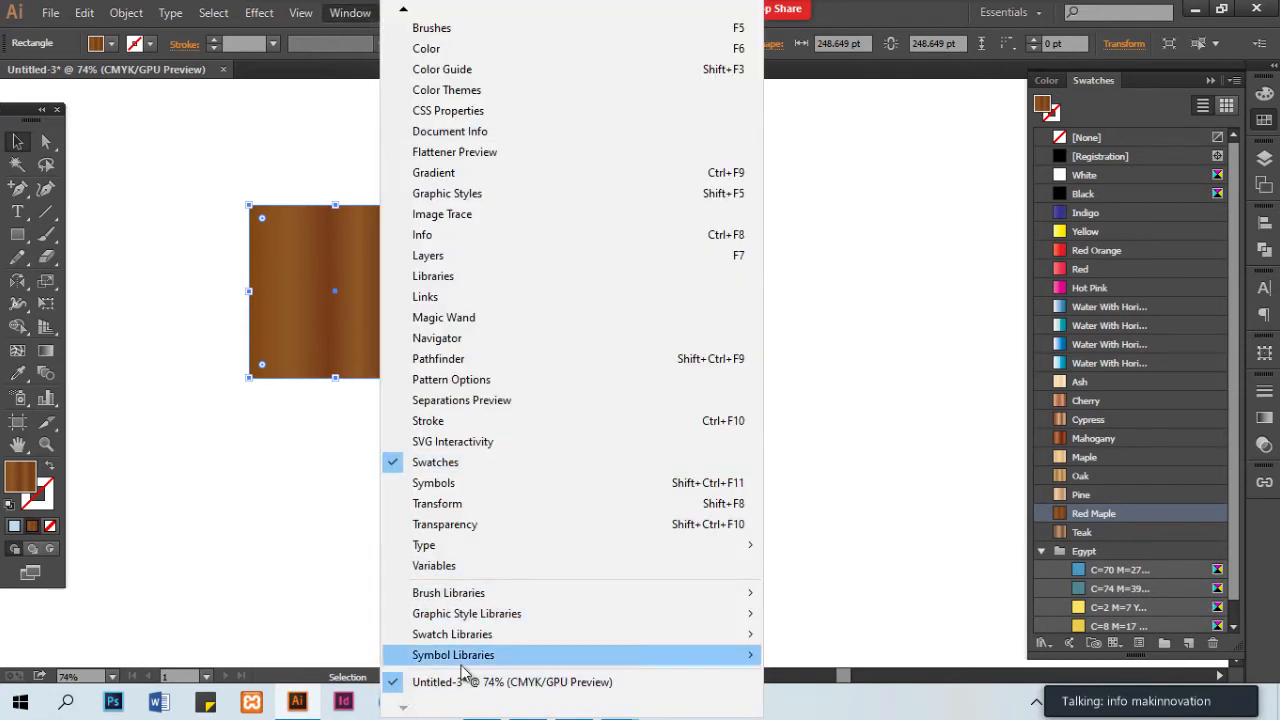
pyautogui.moveTo(463, 662)
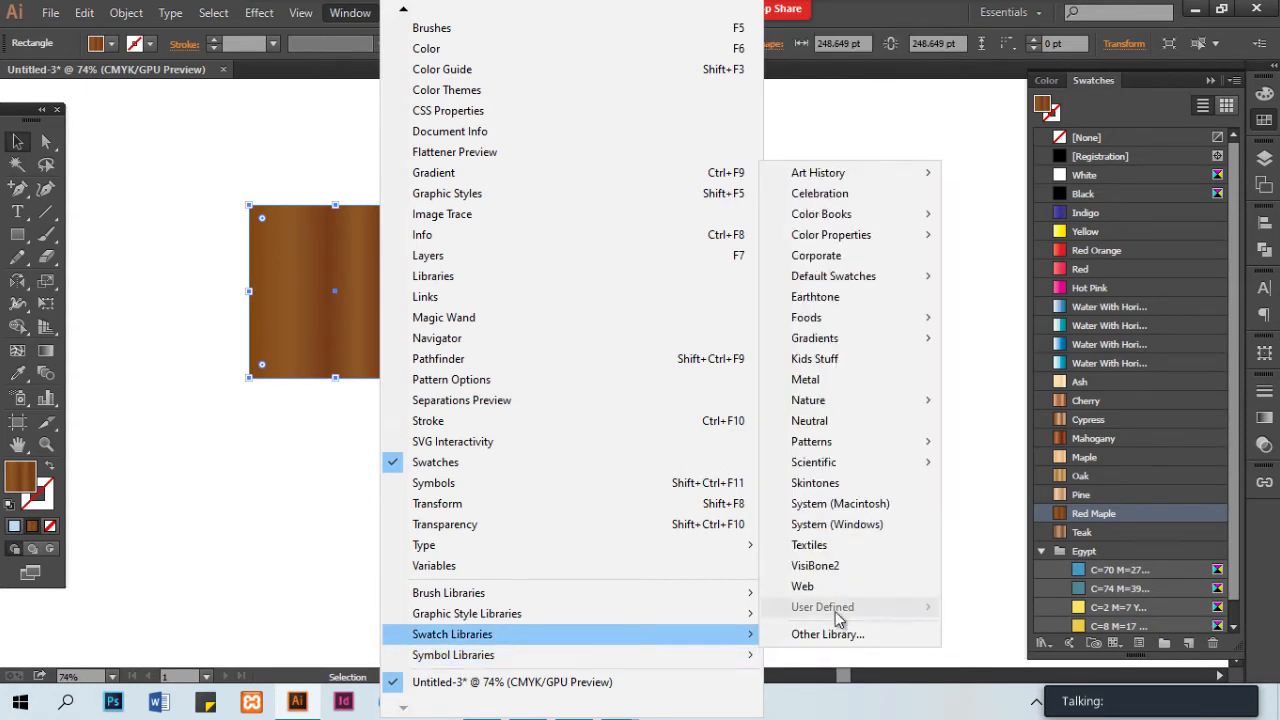
pyautogui.moveTo(620, 641)
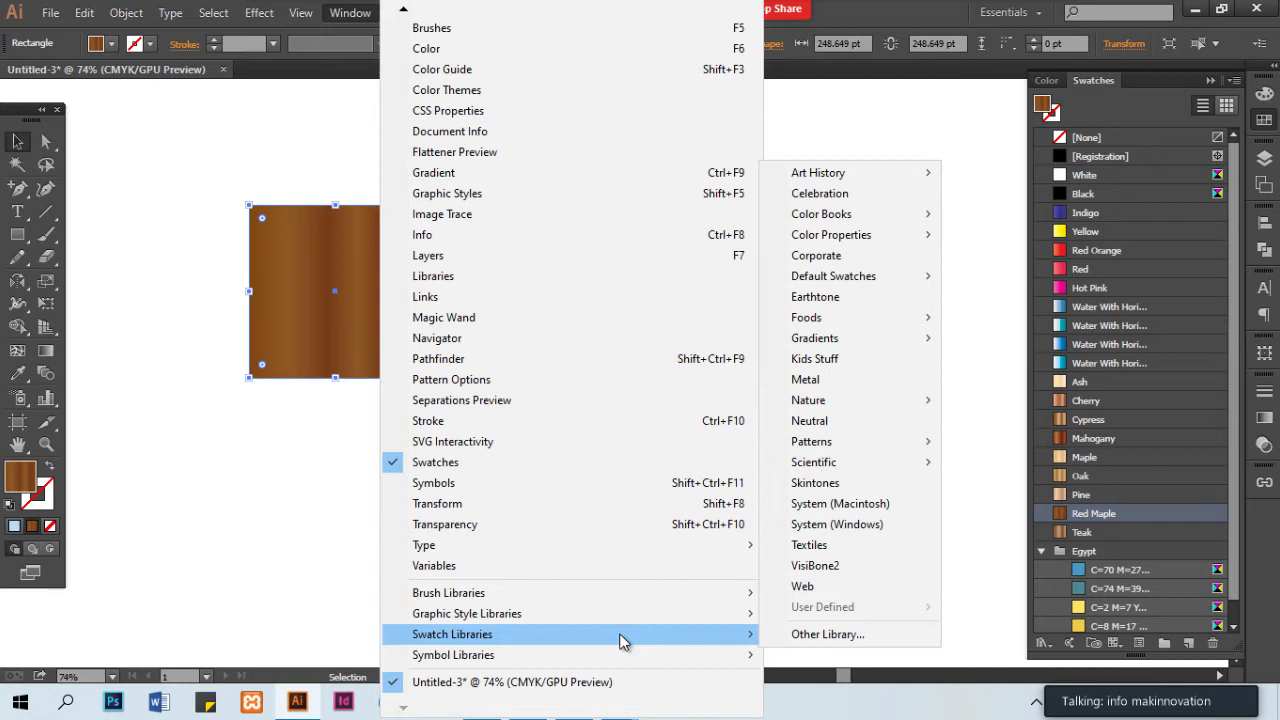
pyautogui.click(903, 553)
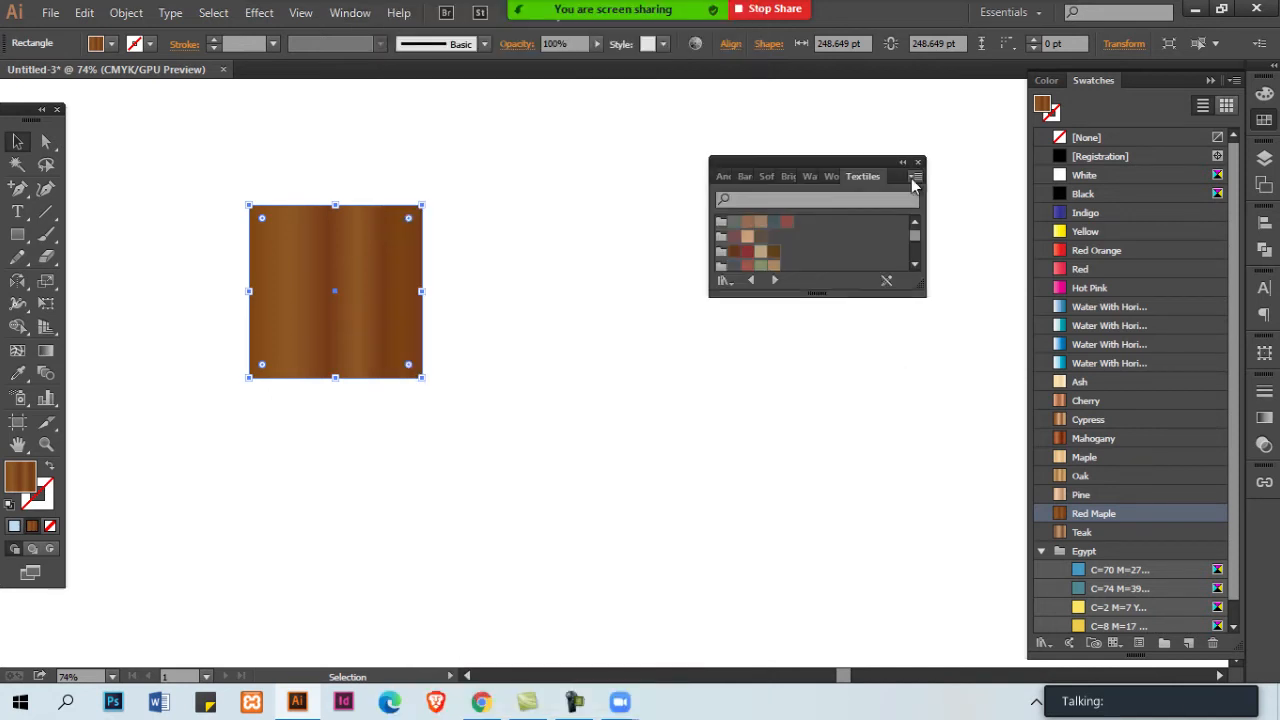
pyautogui.click(921, 160)
pyautogui.click(345, 12)
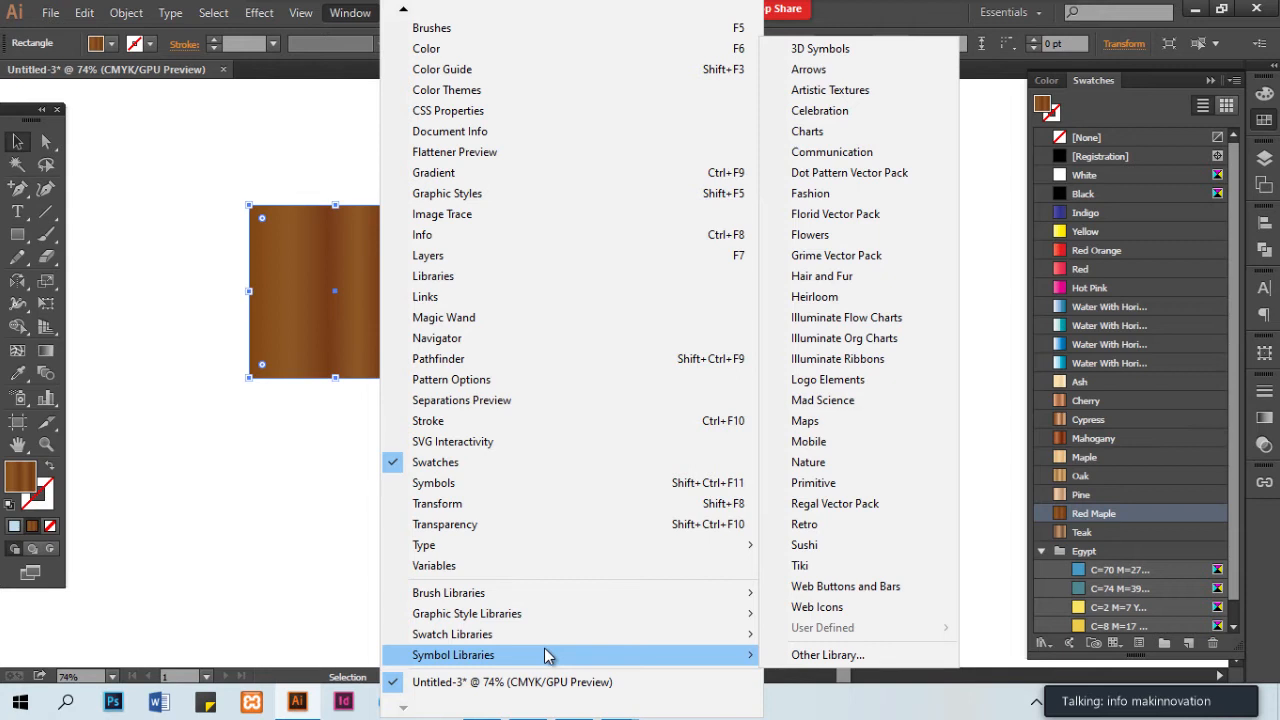
pyautogui.moveTo(511, 598)
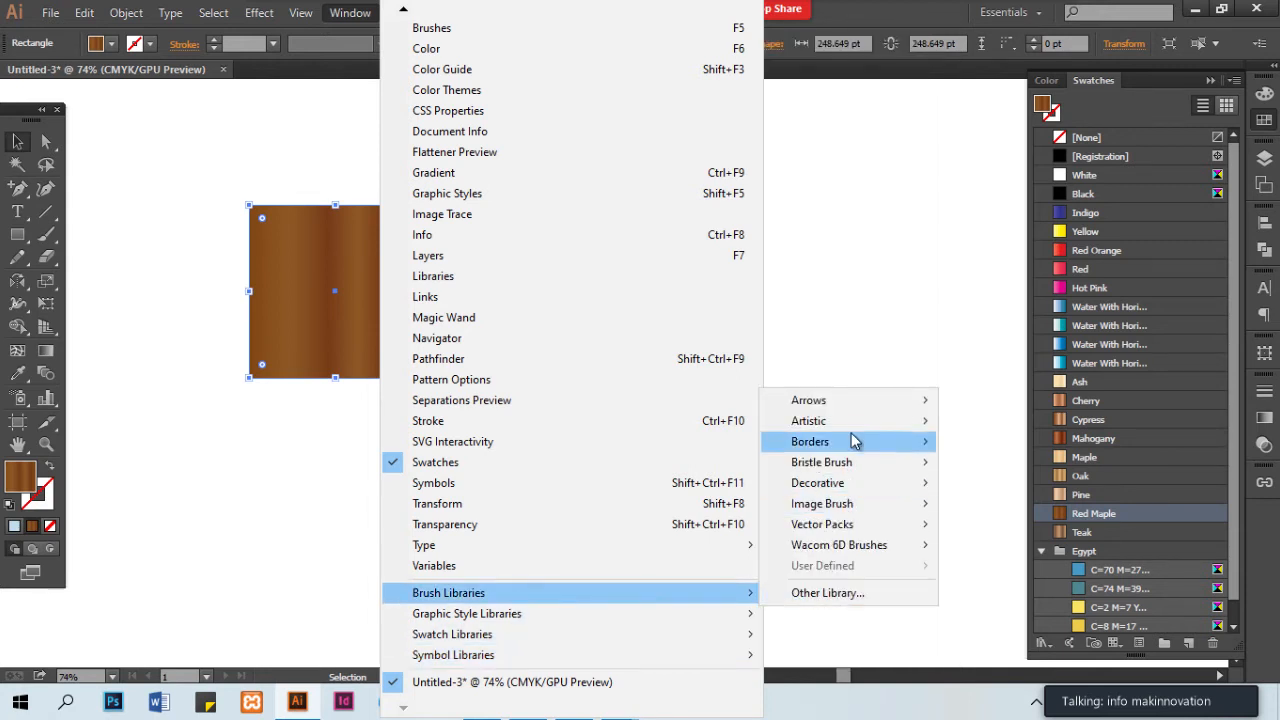
pyautogui.moveTo(845, 410)
pyautogui.moveTo(820, 470)
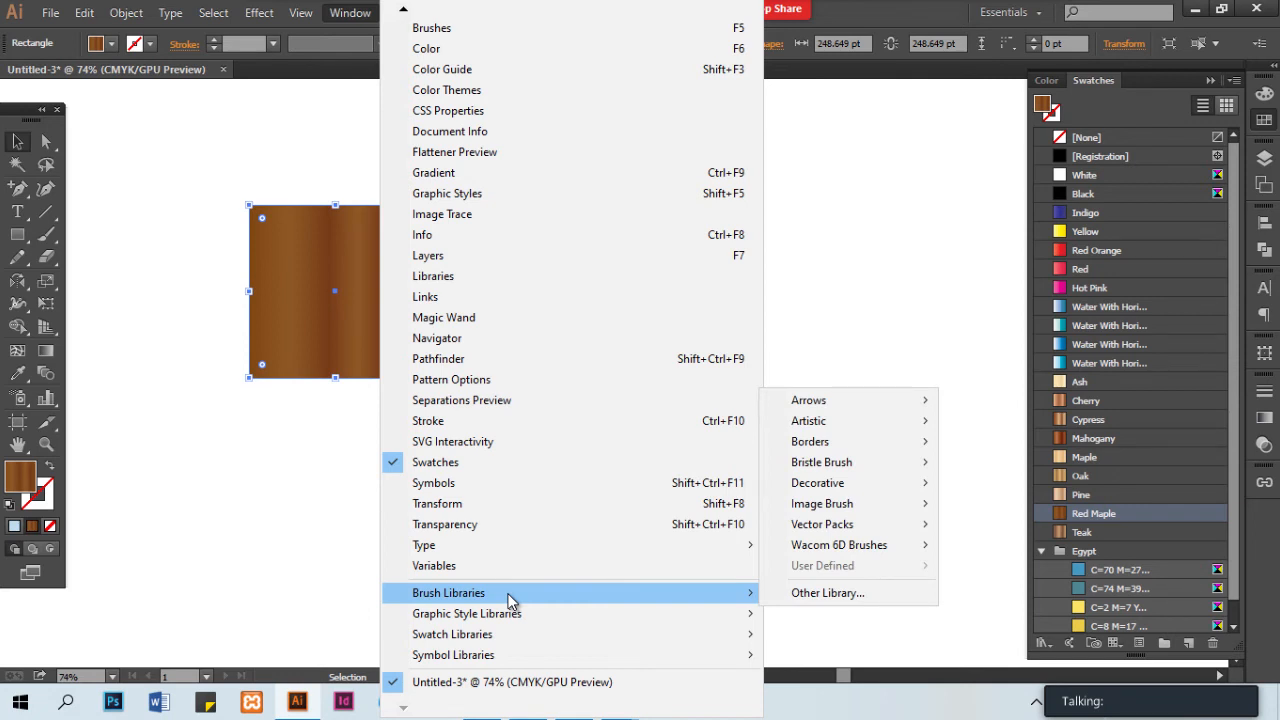
pyautogui.click(279, 589)
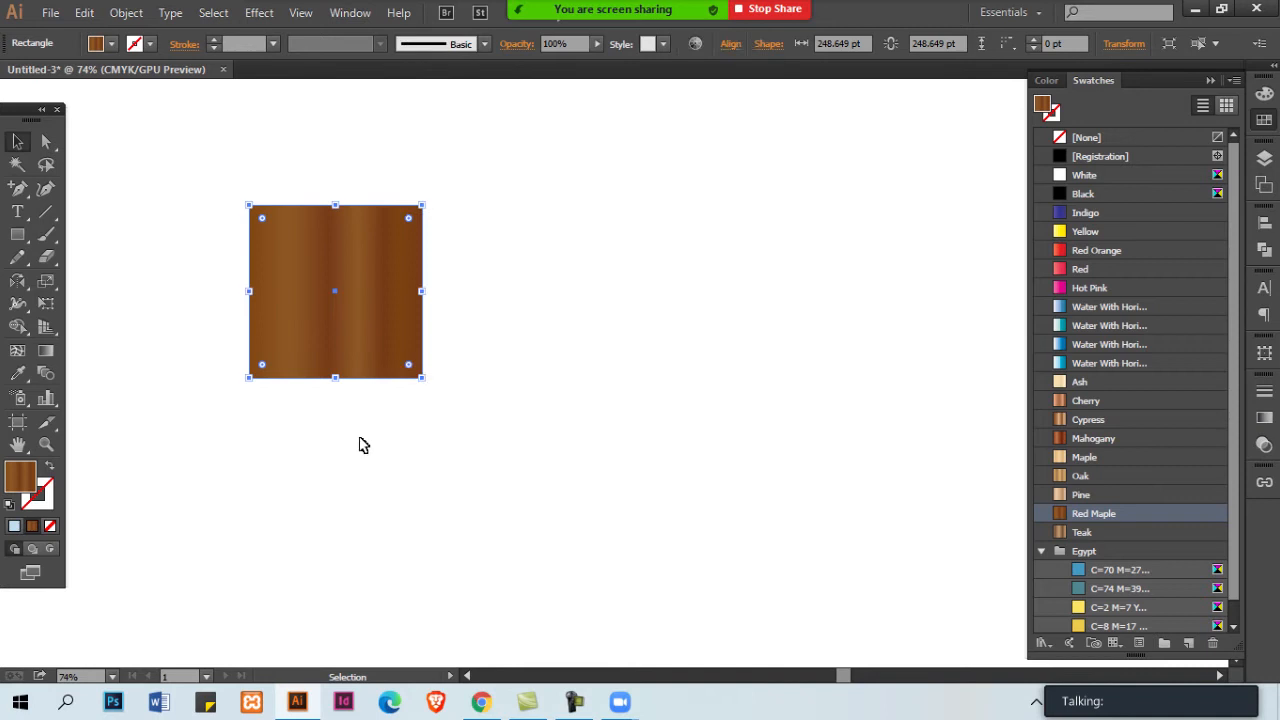
# Move the wood-filled square toward the middle of the canvas and widen it symmetrically about its center to about 565 pt
pyautogui.moveTo(362, 341); pyautogui.dragTo(520, 379)
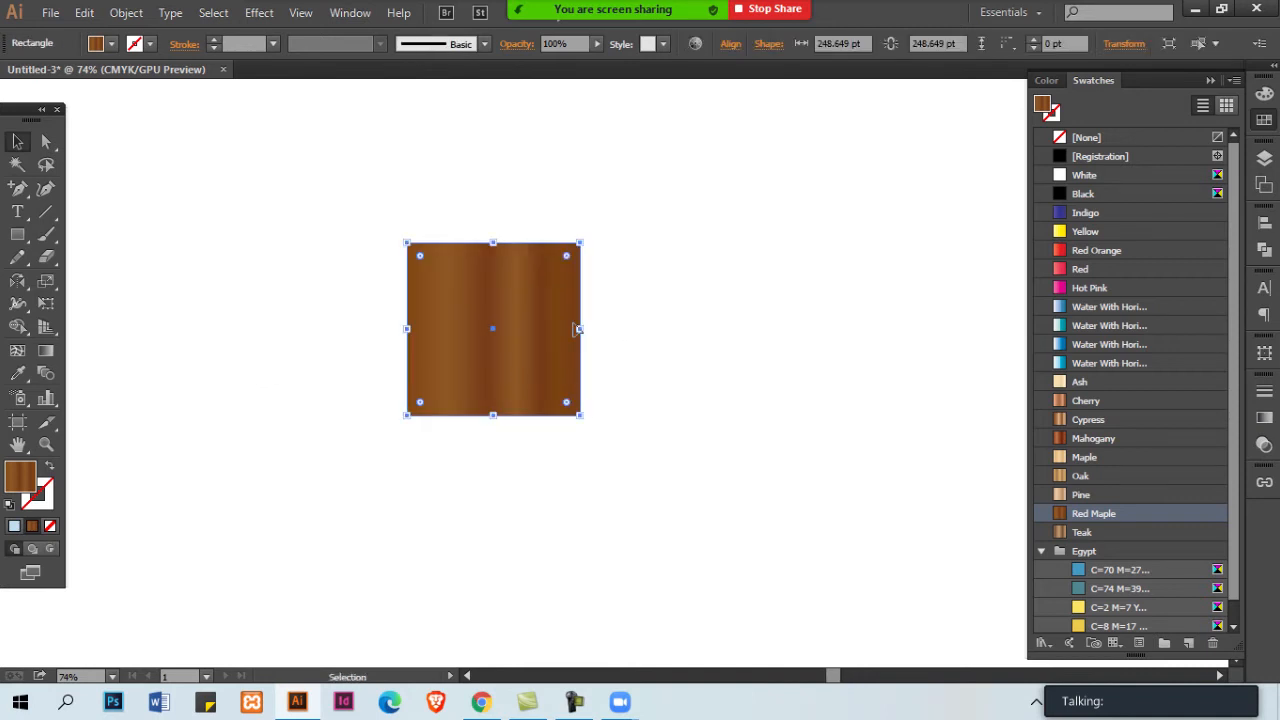
pyautogui.moveTo(584, 330); pyautogui.dragTo(691, 330)
pyautogui.click(832, 375)
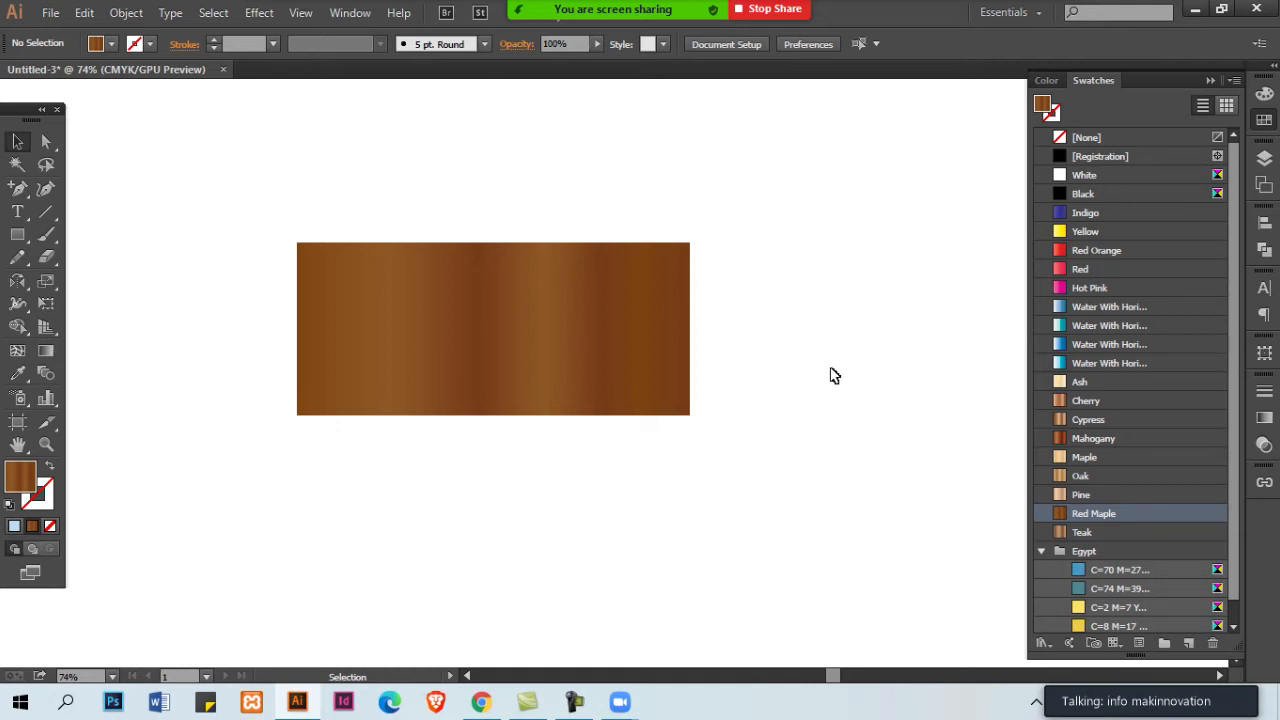
# Check the widened rectangle's gradient settings and delete the rectangle
pyautogui.click(632, 312)
pyautogui.click(1264, 419)
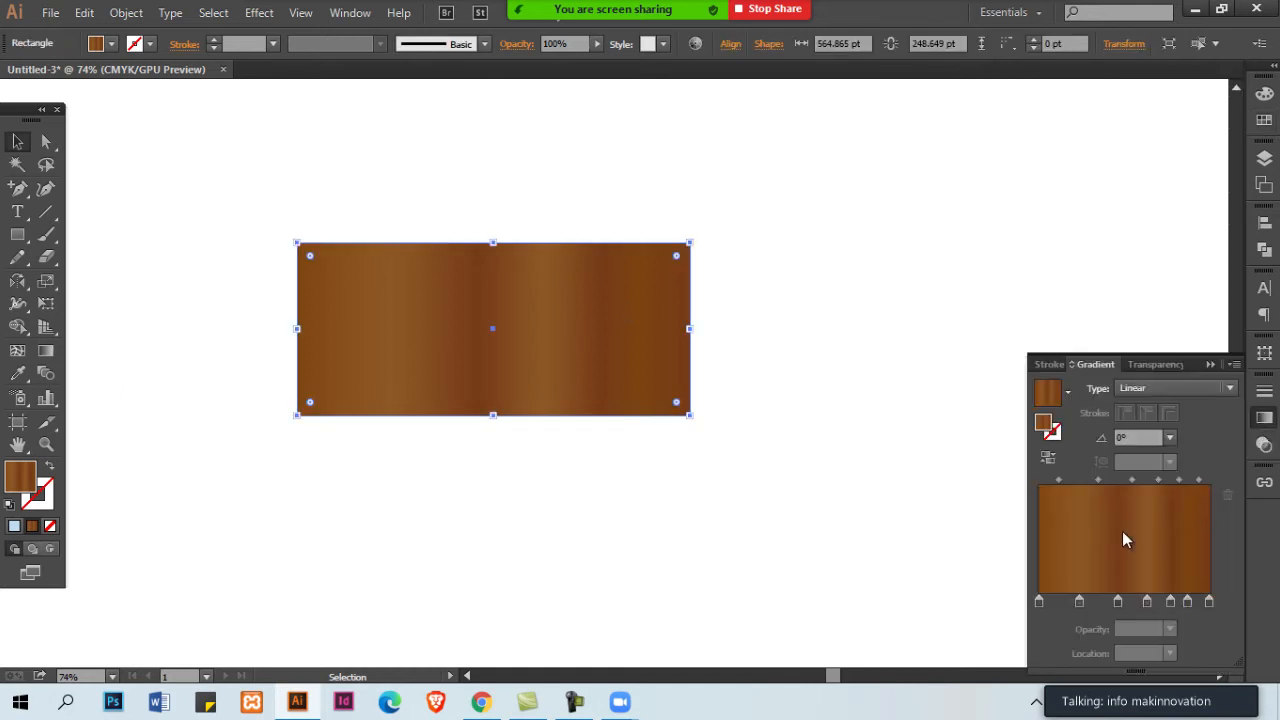
pyautogui.click(1265, 420)
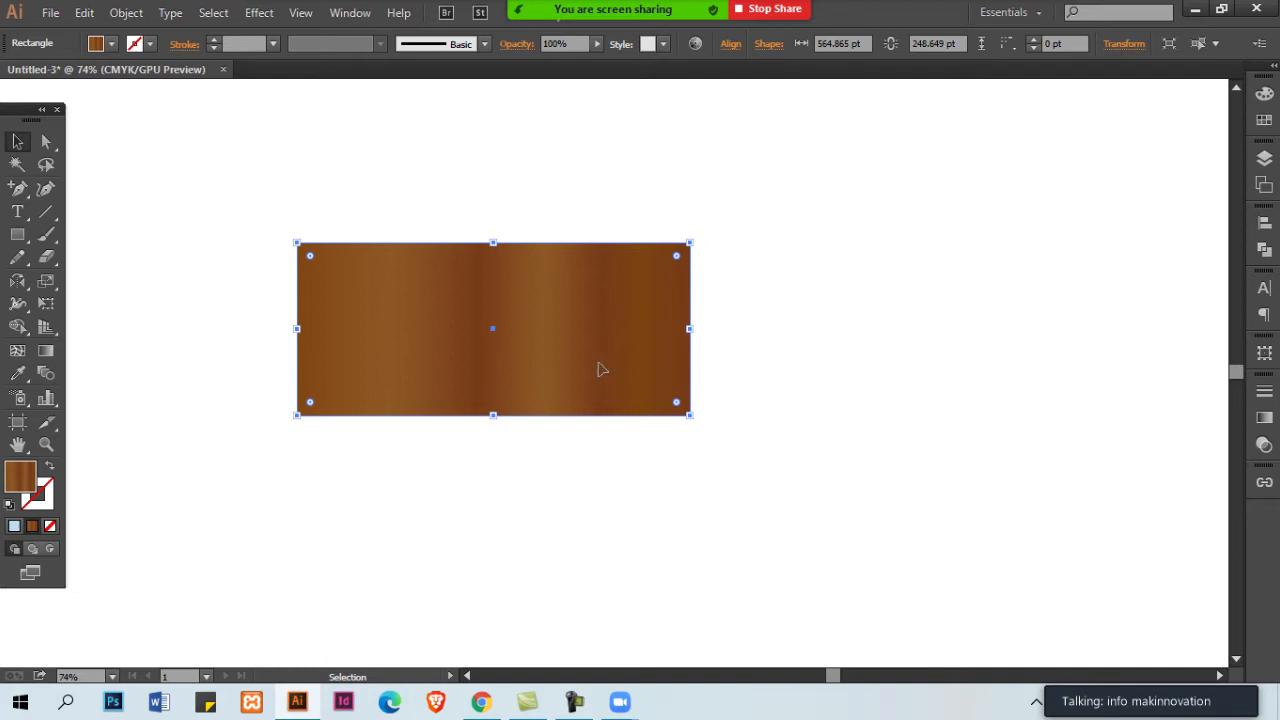
pyautogui.press('Delete')
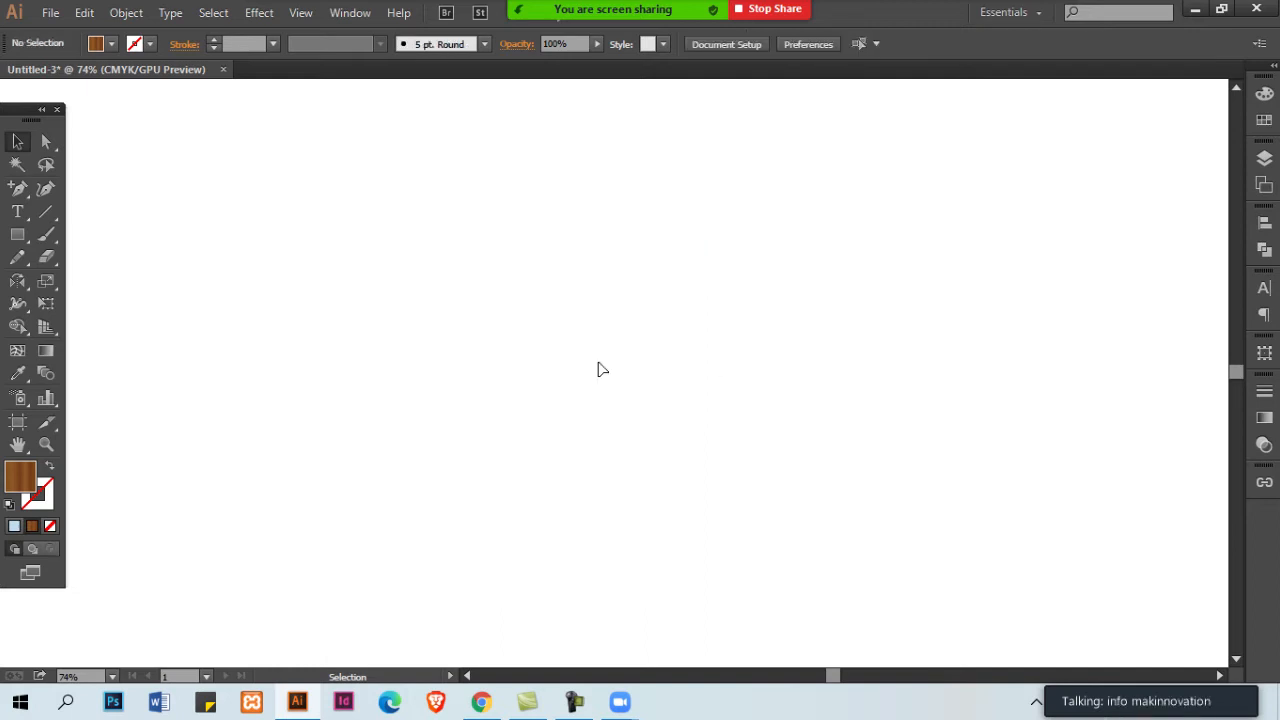
# Activate the Pen tool and set no fill with a blue-violet 1 pt stroke
pyautogui.press('p')
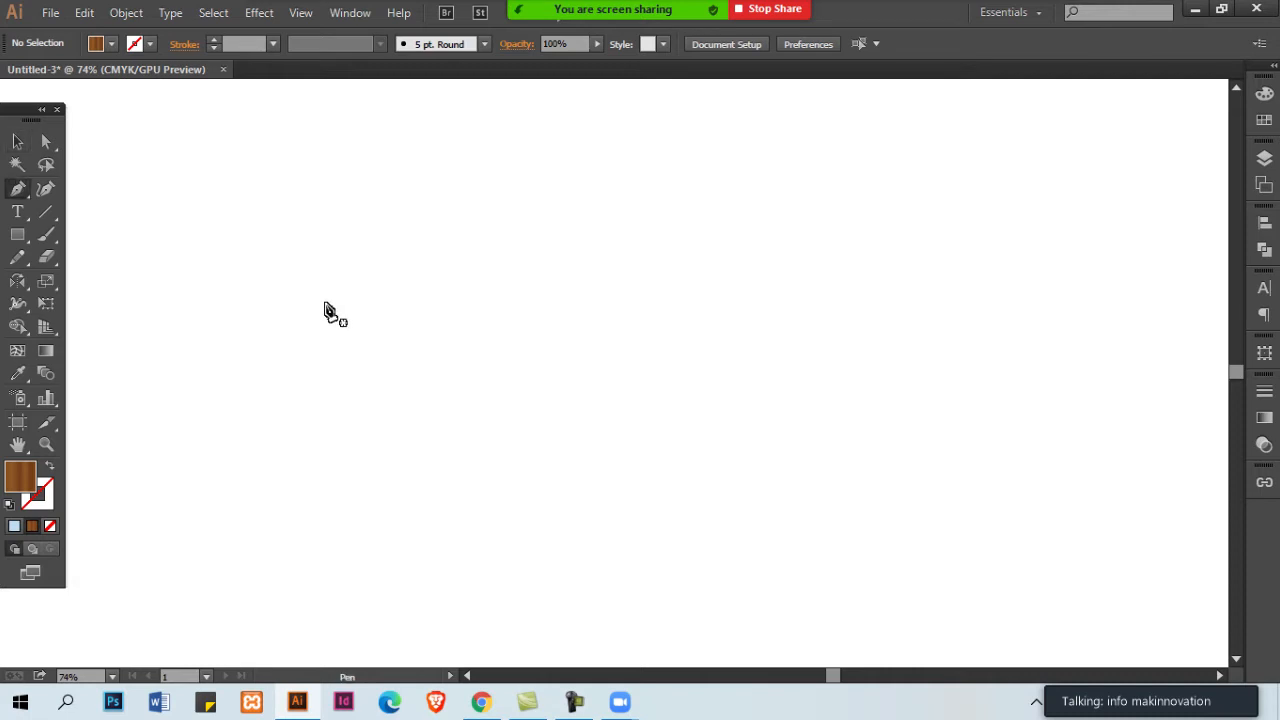
pyautogui.click(355, 12)
pyautogui.press('Escape')
pyautogui.press(',')
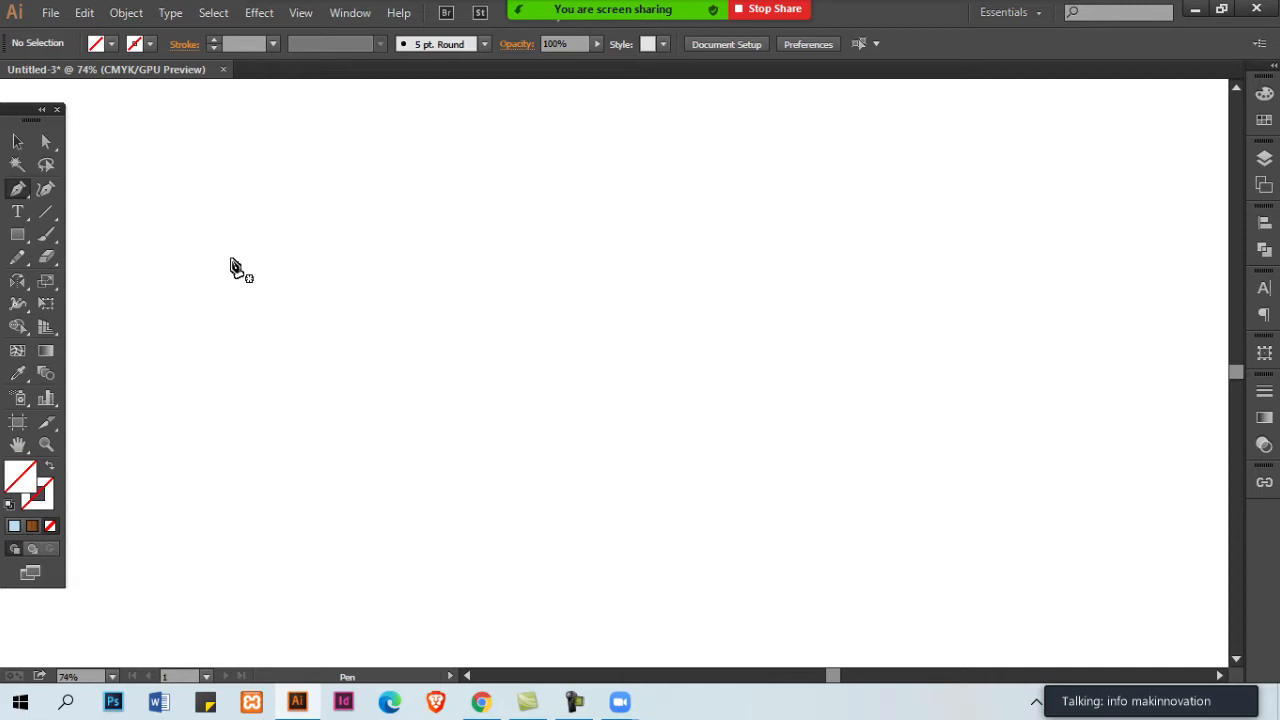
pyautogui.click(51, 527)
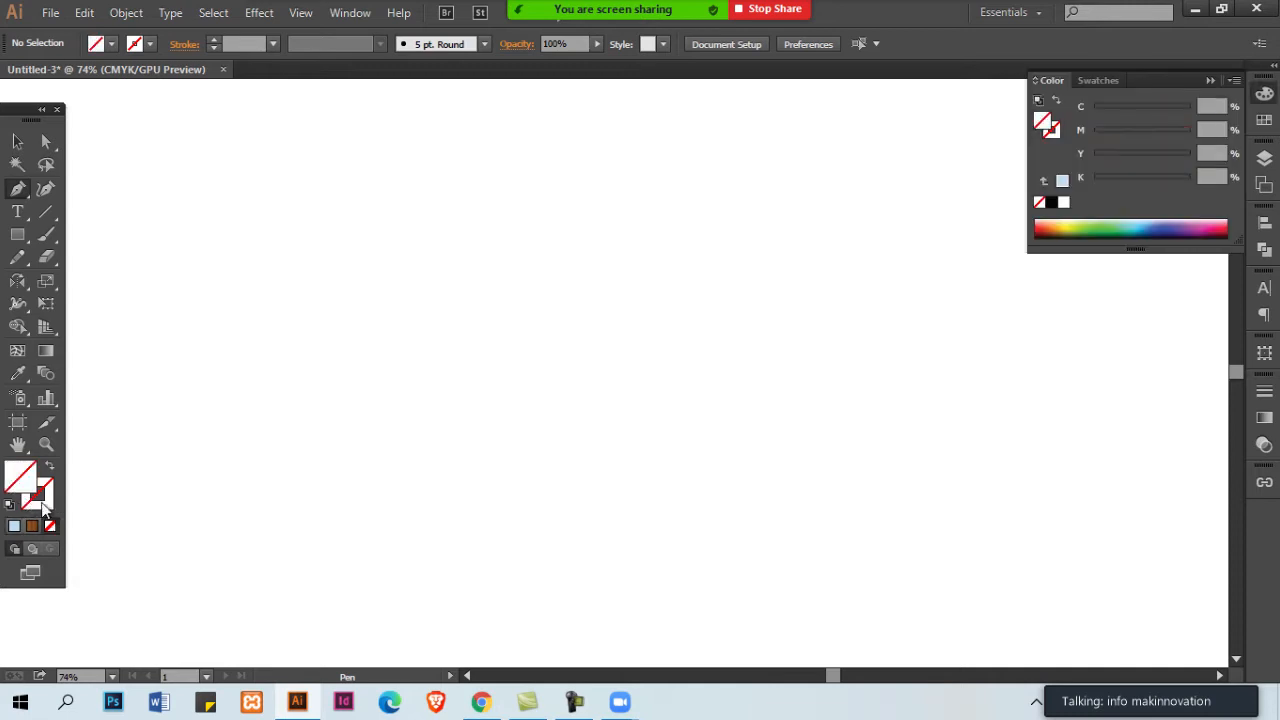
pyautogui.click(1264, 391)
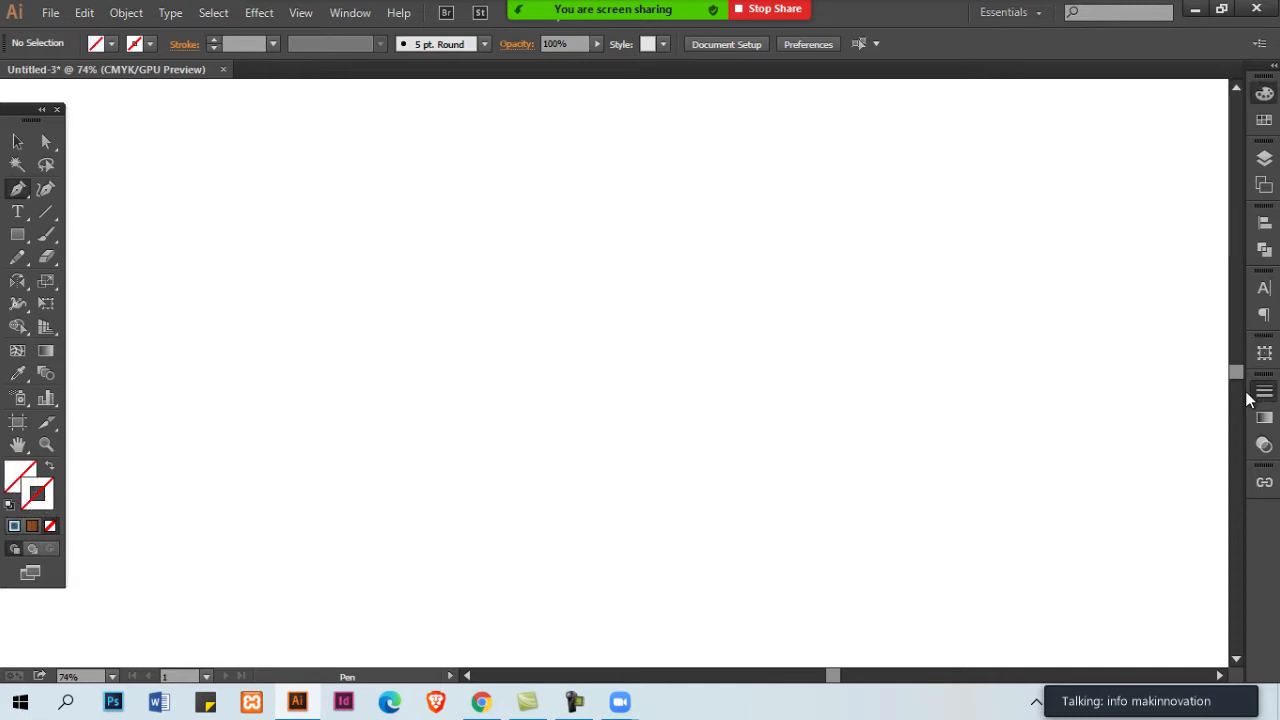
pyautogui.click(1163, 395)
pyautogui.click(1202, 77)
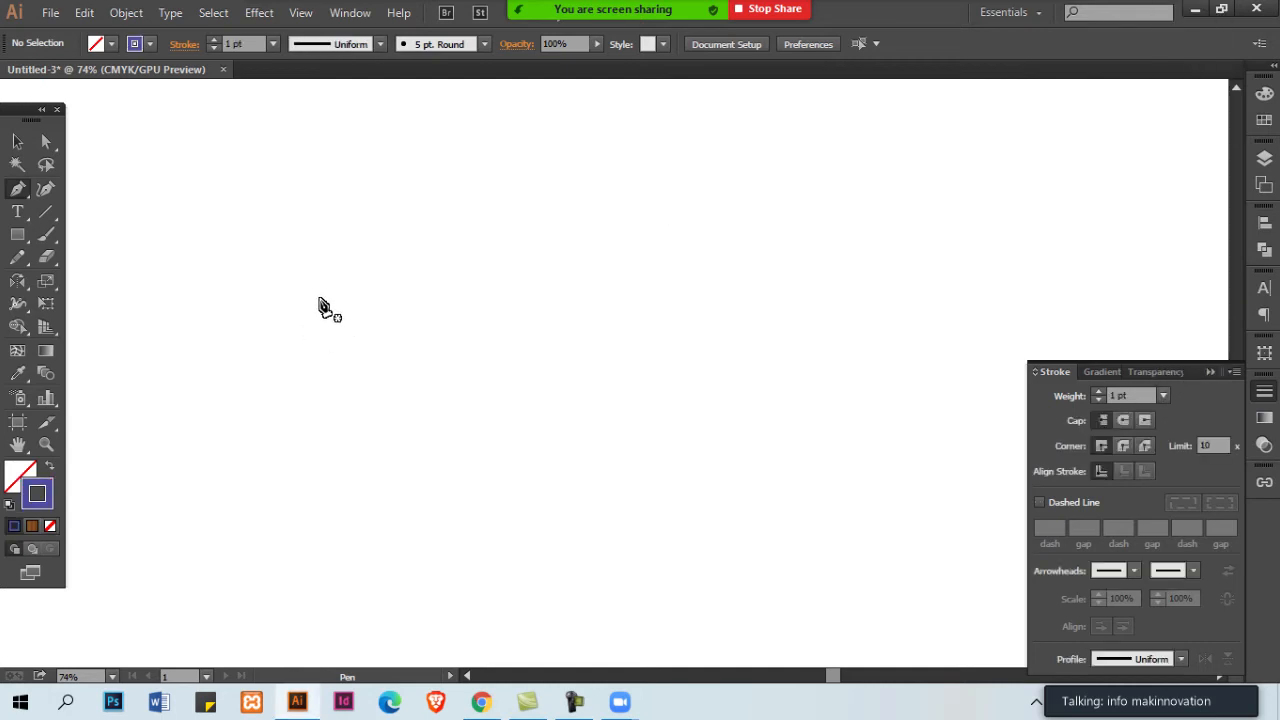
# Draw a straight horizontal line across the upper canvas with the Pen tool and select it
pyautogui.click(328, 258)
pyautogui.click(634, 258)
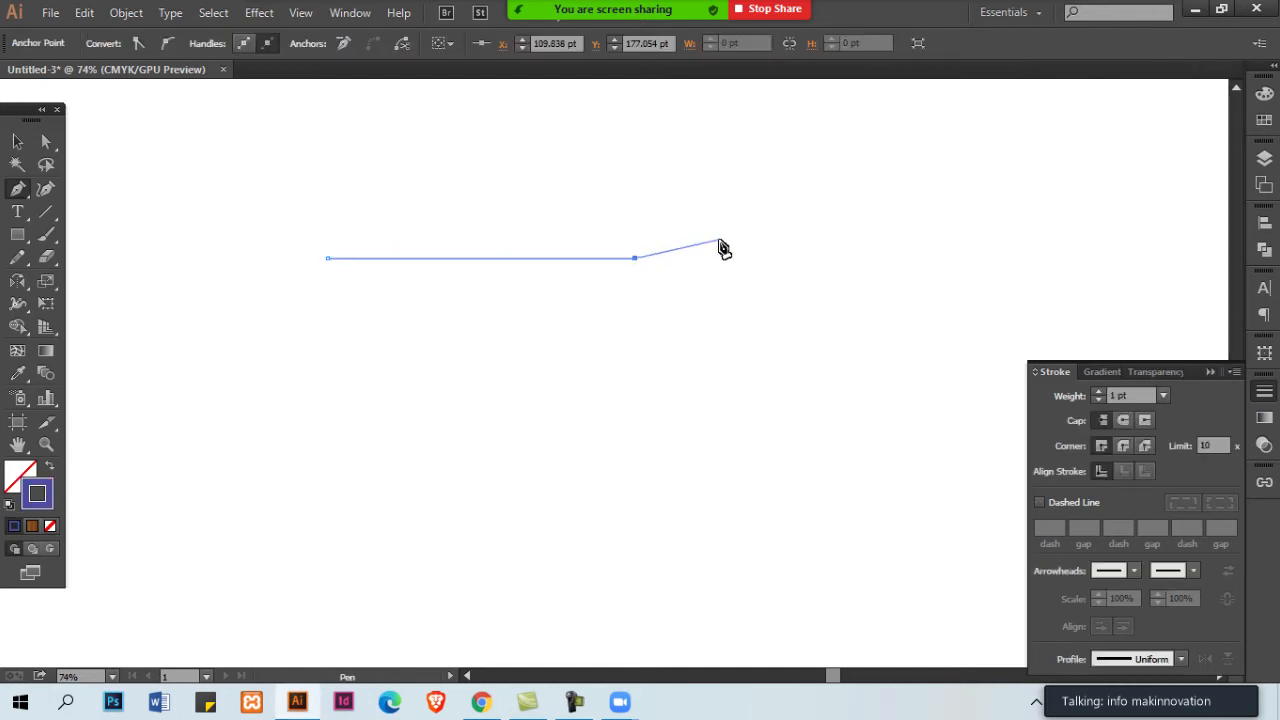
pyautogui.press('v')
pyautogui.click(449, 223)
pyautogui.hotkey('ctrl', '1')
pyautogui.moveTo(568, 300); pyautogui.dragTo(651, 493)
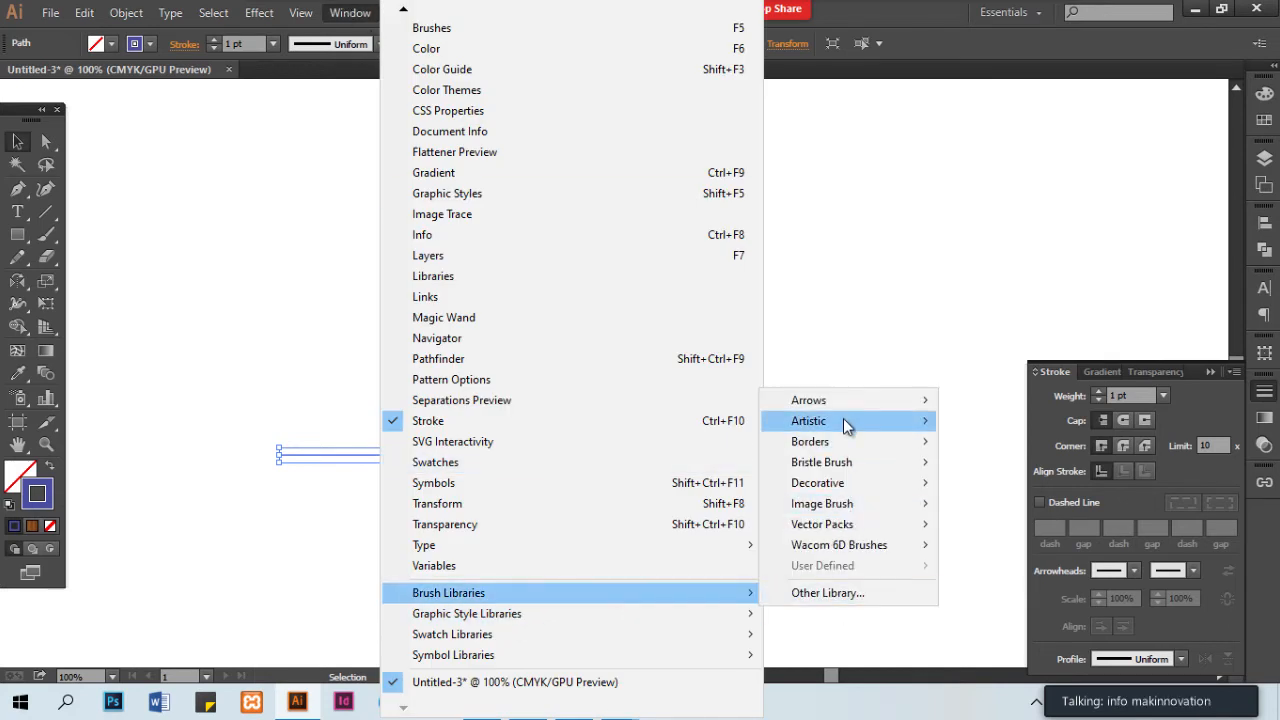
# Open the Arrows_Special brush library, enlarge it, and apply the Arrow 2.01 brush to the line
pyautogui.moveTo(845, 407)
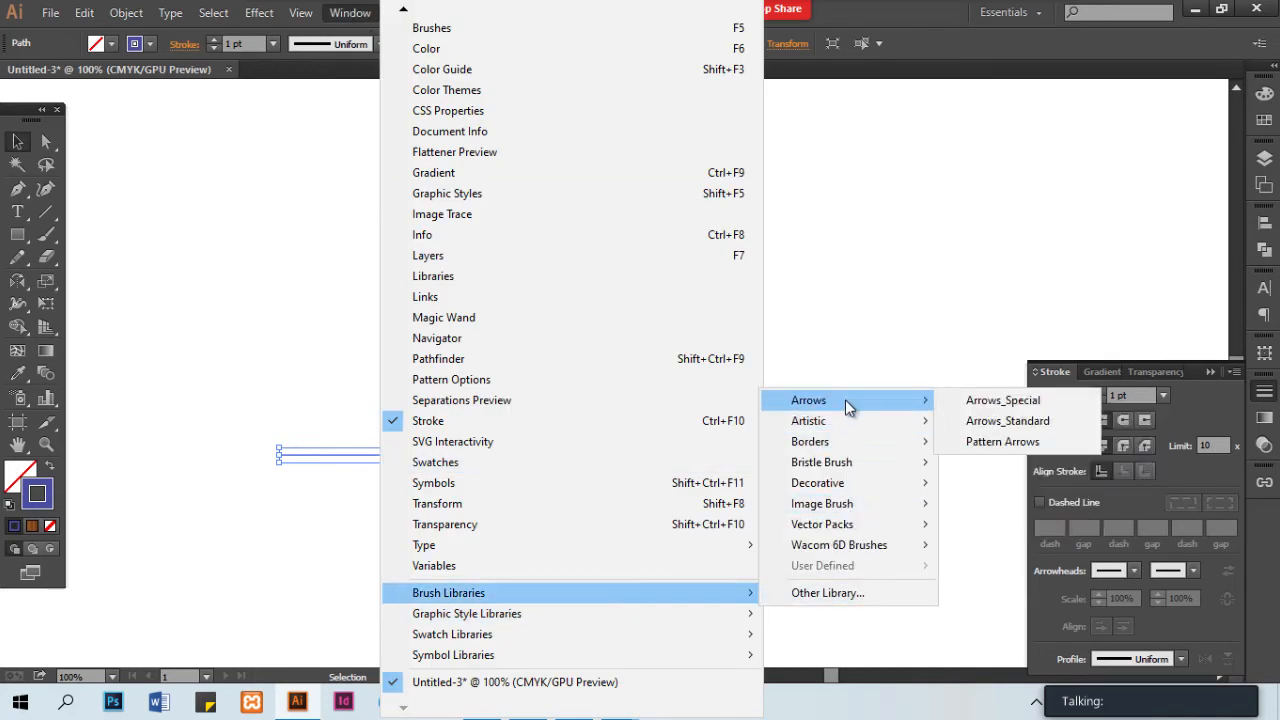
pyautogui.click(1049, 400)
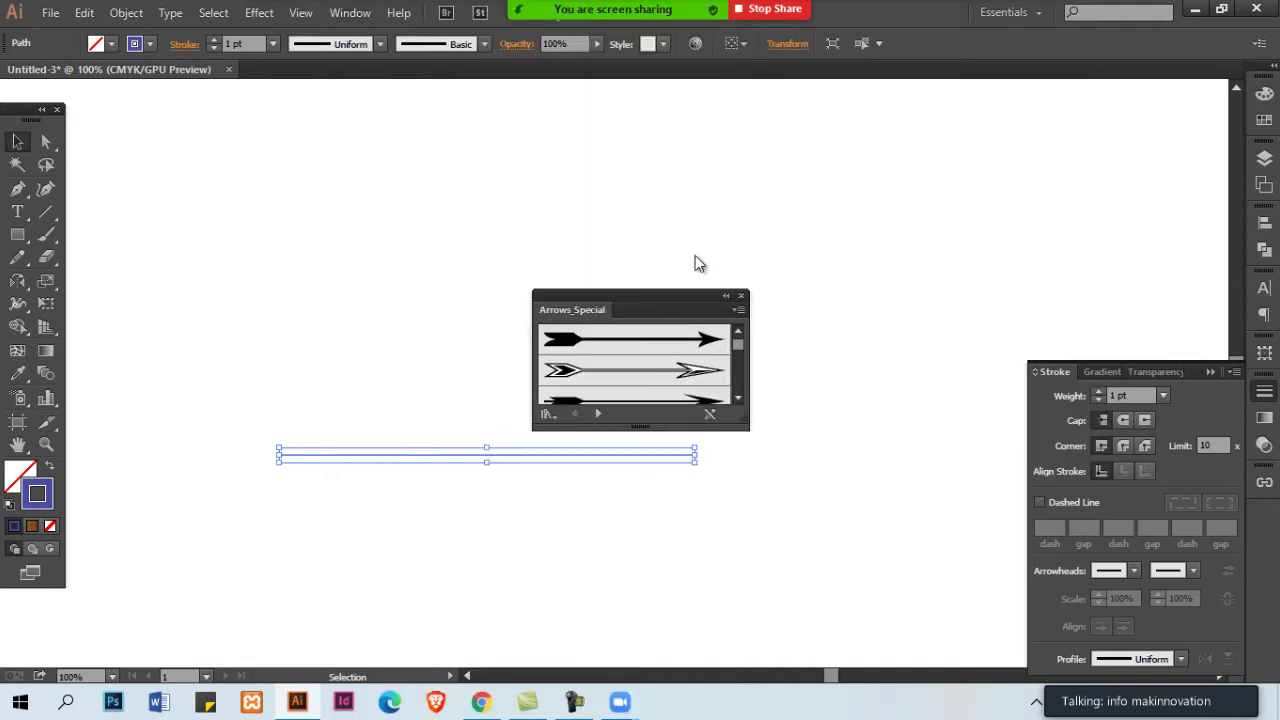
pyautogui.moveTo(868, 298); pyautogui.dragTo(891, 443)
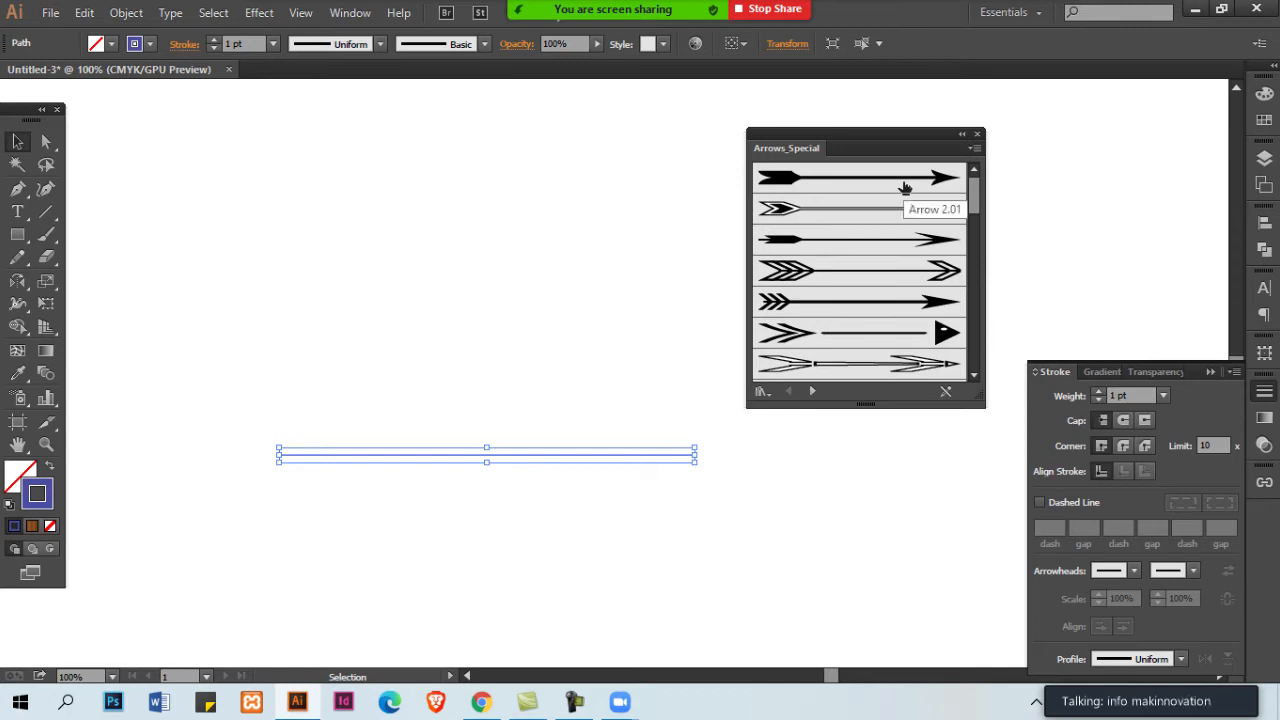
pyautogui.click(905, 188)
pyautogui.click(690, 472)
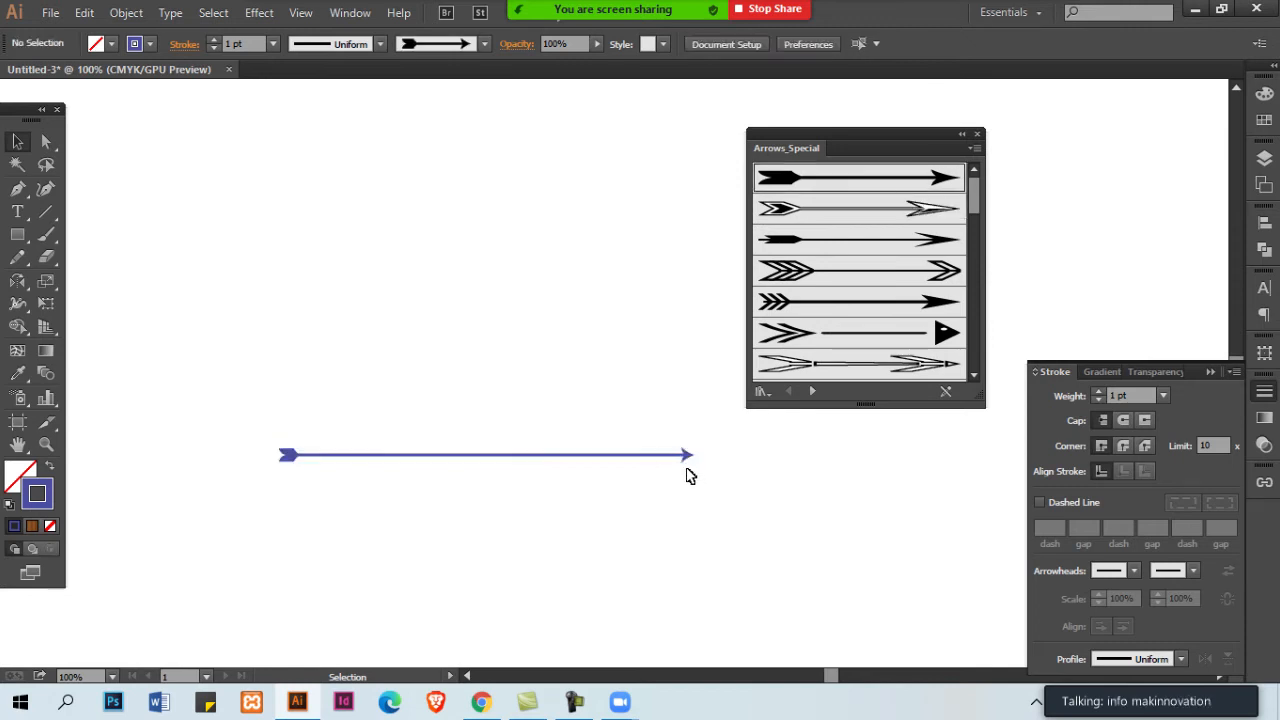
# Move the arrow line up, duplicate it just below, and apply the second Arrows_Special brush, the outlined arrow, to the copy
pyautogui.moveTo(692, 456); pyautogui.dragTo(651, 345)
pyautogui.click(645, 311)
pyautogui.click(831, 218)
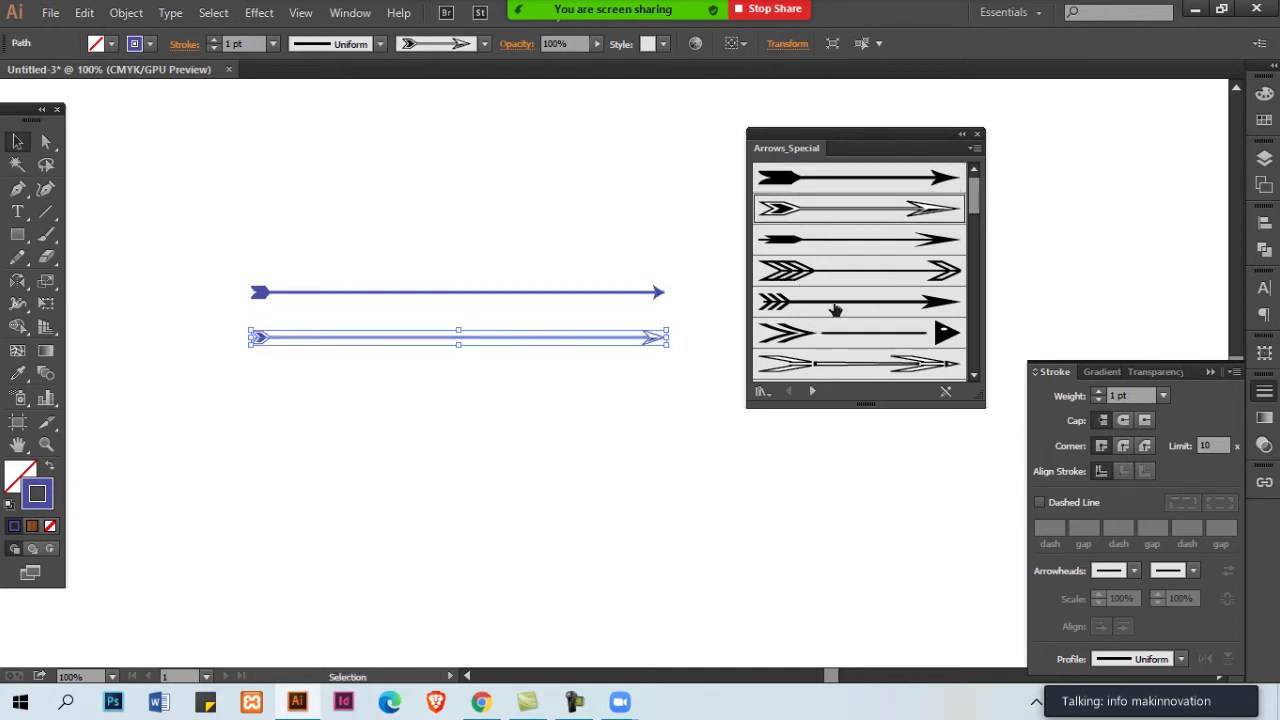
# Add two more copies of the line underneath and apply the third and fourth Arrows_Special brushes to them in order
pyautogui.click(657, 404)
pyautogui.moveTo(651, 343); pyautogui.dragTo(654, 416)
pyautogui.click(897, 239)
pyautogui.click(637, 400)
pyautogui.click(940, 275)
pyautogui.click(563, 420)
pyautogui.scroll(1, 556, 412)
# Draw a wavy open path with five anchor points above the arrow lines using the Pen tool
pyautogui.press('p')
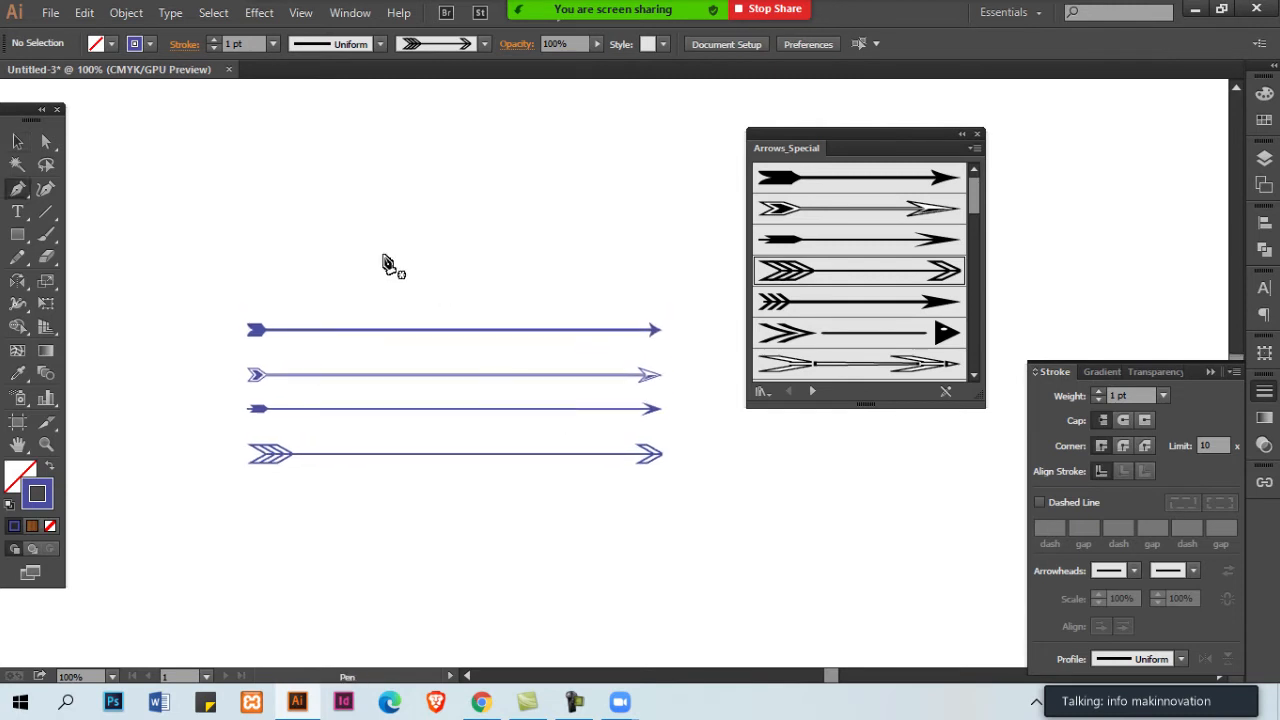
pyautogui.click(307, 216)
pyautogui.moveTo(331, 255); pyautogui.dragTo(365, 264)
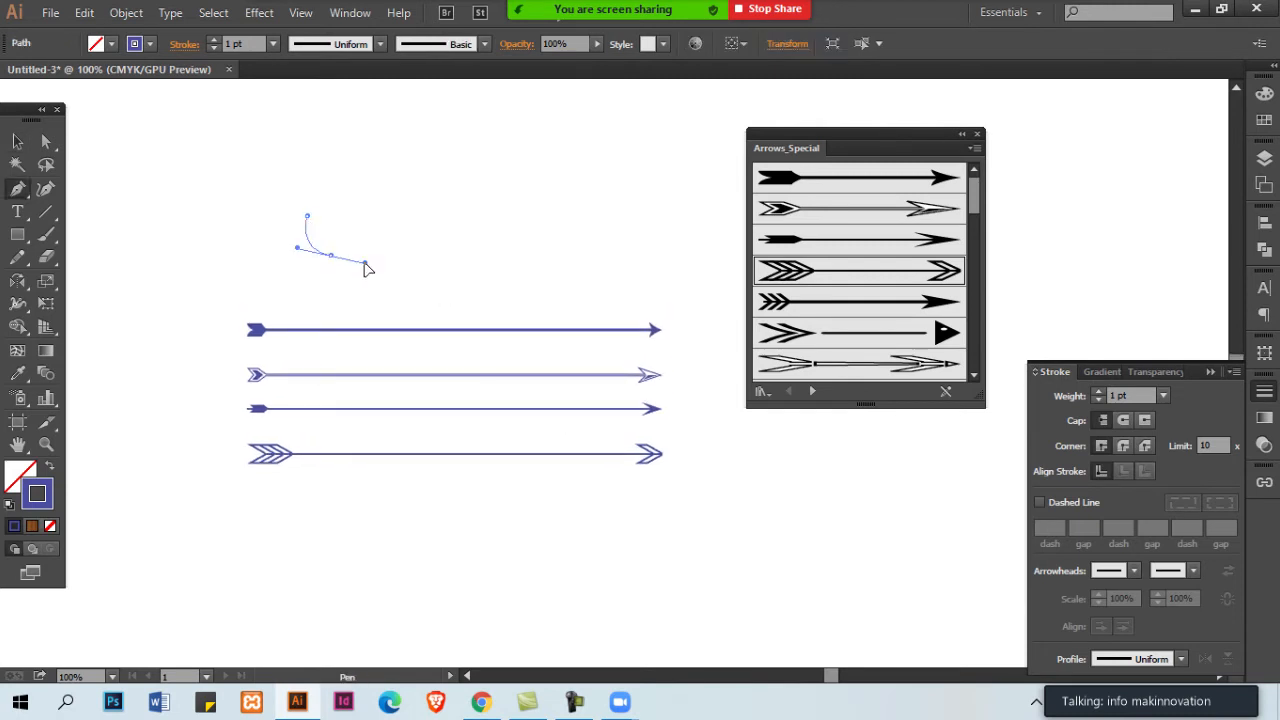
pyautogui.moveTo(400, 207); pyautogui.dragTo(440, 207)
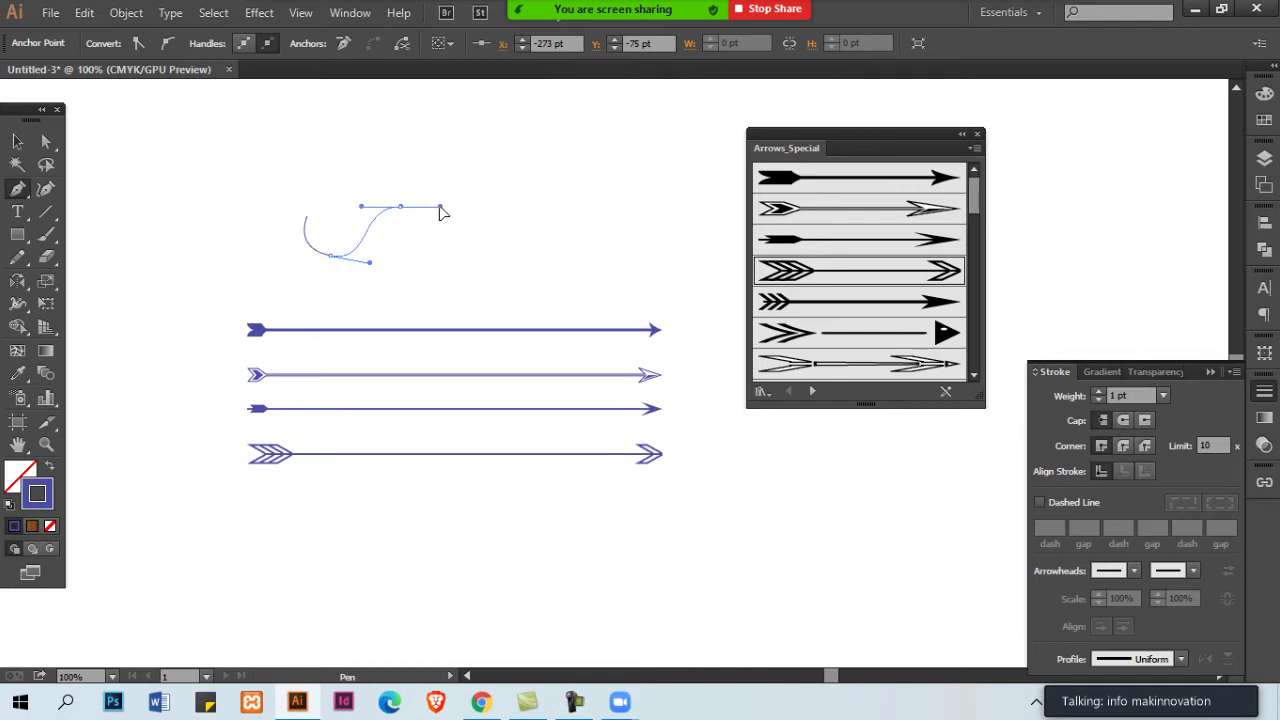
pyautogui.moveTo(519, 170); pyautogui.dragTo(537, 136)
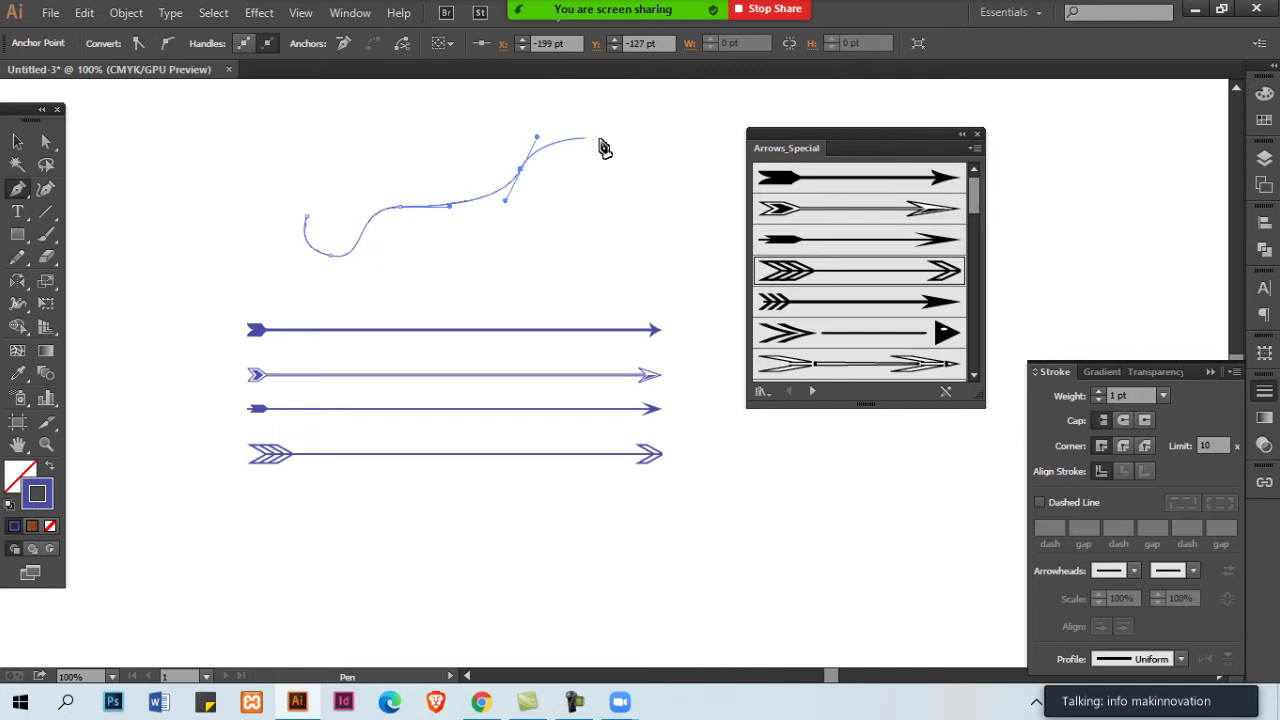
pyautogui.moveTo(627, 138); pyautogui.dragTo(651, 137)
pyautogui.keyDown('ctrl'); pyautogui.click(594, 154); pyautogui.keyUp('ctrl')
# Apply the fifth Arrows_Special brush, with the feathered tail and solid head, to the wavy path
pyautogui.moveTo(552, 126); pyautogui.dragTo(580, 172)
pyautogui.click(903, 301)
pyautogui.click(620, 203)
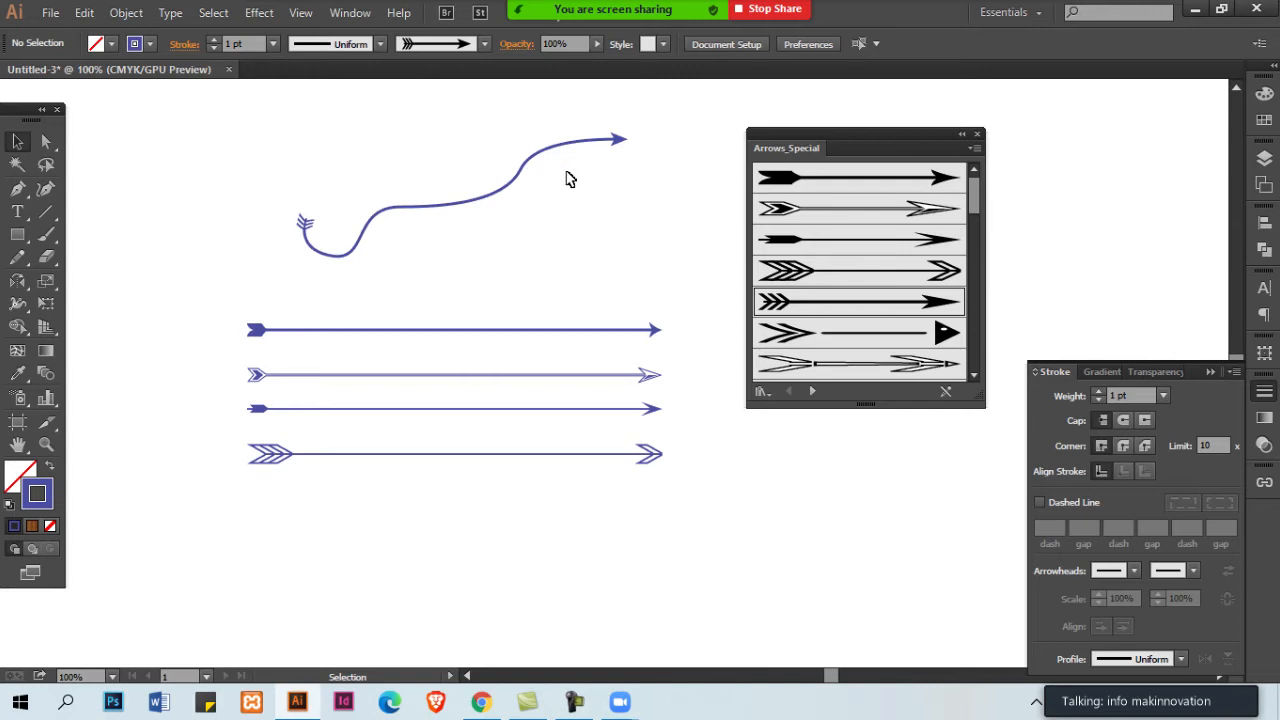
# Enlarge the brush library, try several arrow brushes on the wavy path, and finish with the ornamented arrow with an outlined triangular head
pyautogui.click(580, 143)
pyautogui.moveTo(988, 416); pyautogui.dragTo(977, 548)
pyautogui.click(912, 488)
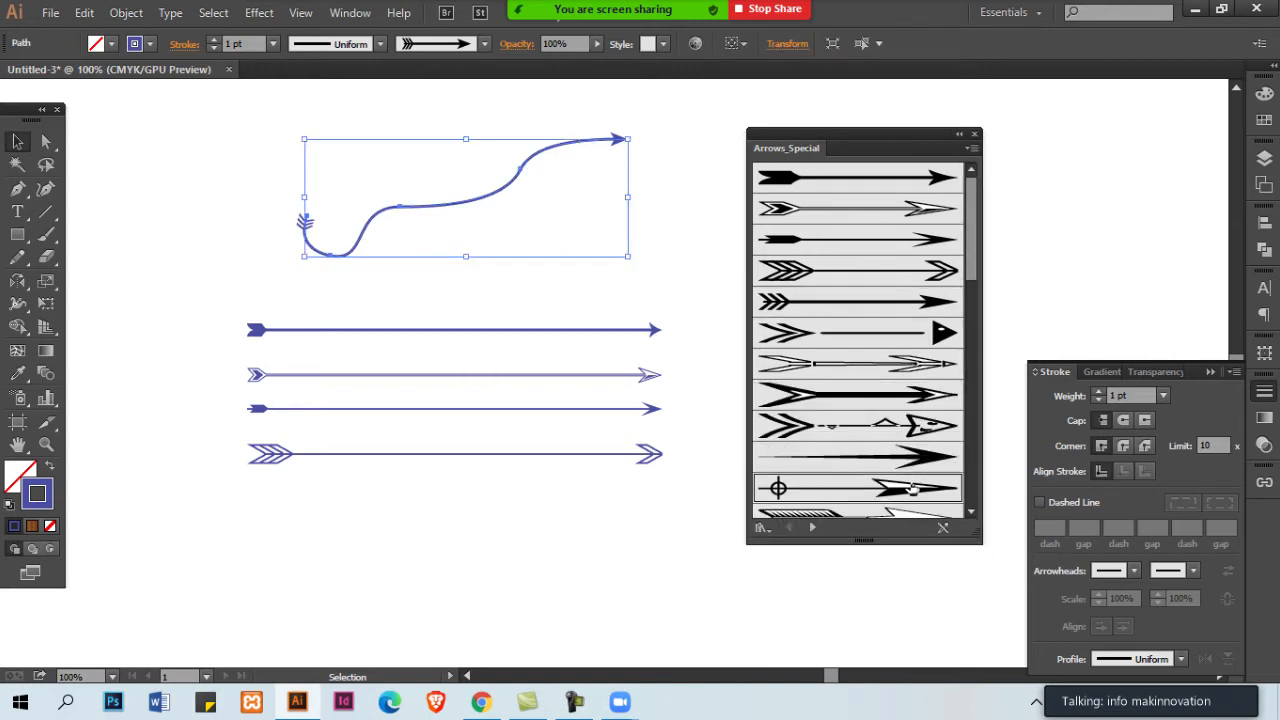
pyautogui.click(906, 466)
pyautogui.scroll(-1, 905, 472)
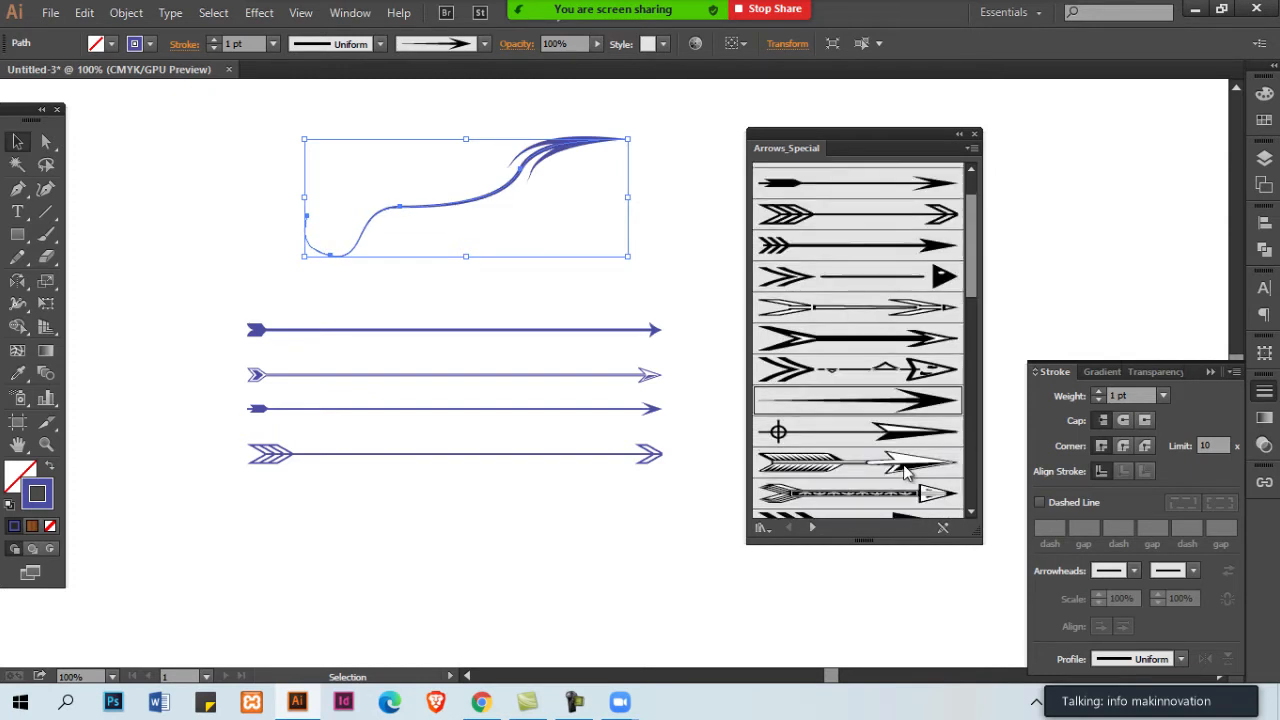
pyautogui.scroll(-1, 905, 472)
pyautogui.click(902, 496)
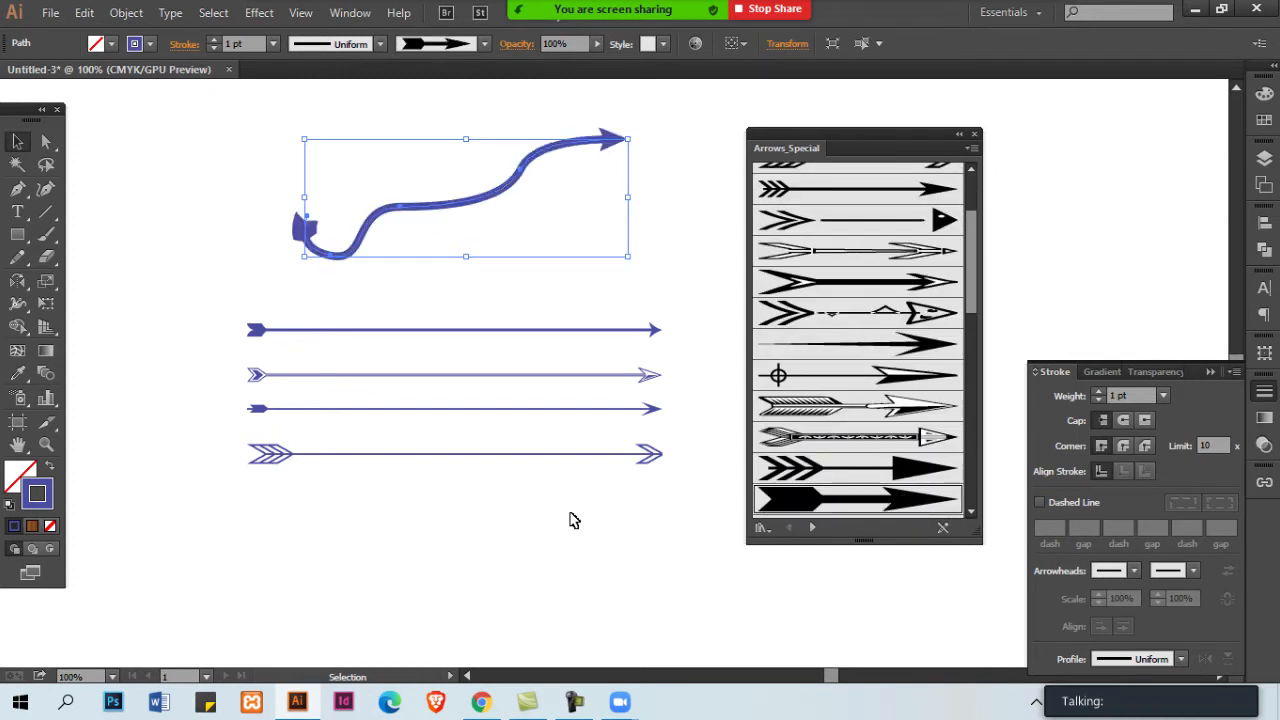
pyautogui.click(890, 434)
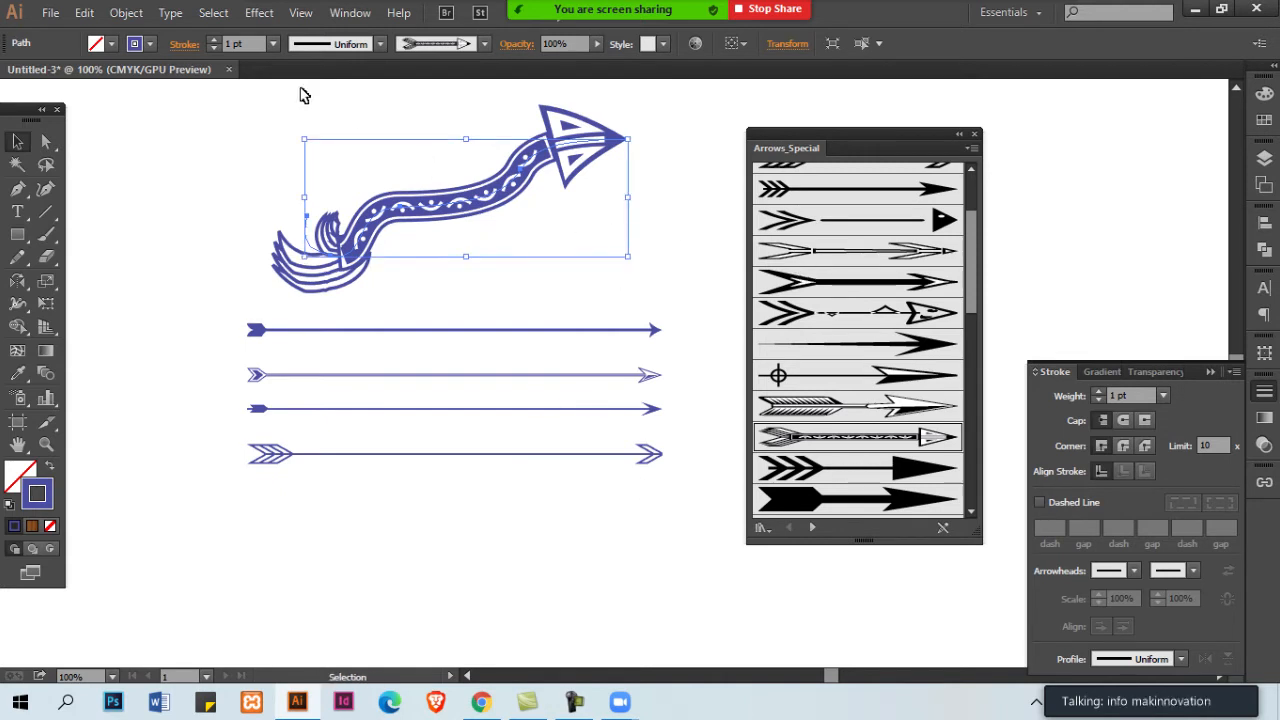
# Try stroke weights of 0.5, 0.25 and 2 pt on the wavy arrow and return it to 1 pt
pyautogui.click(272, 44)
pyautogui.click(296, 97)
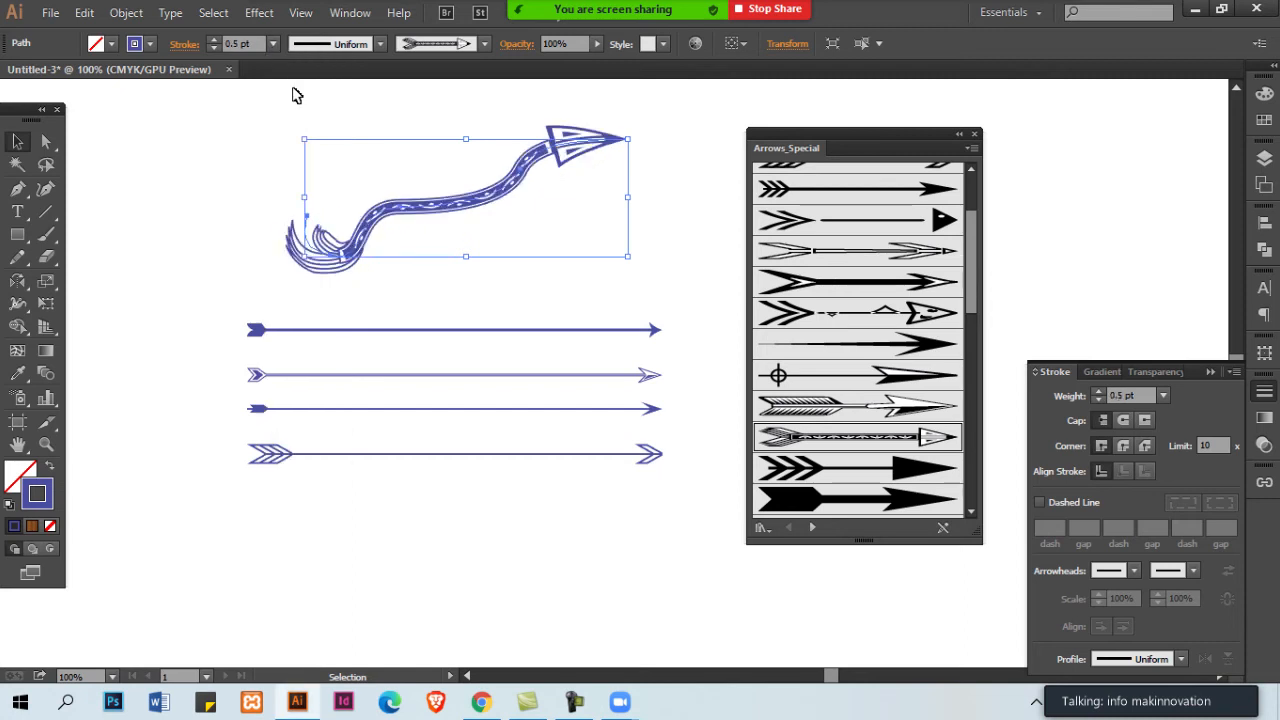
pyautogui.click(272, 44)
pyautogui.click(280, 61)
pyautogui.click(423, 166)
pyautogui.moveTo(423, 166); pyautogui.dragTo(444, 243)
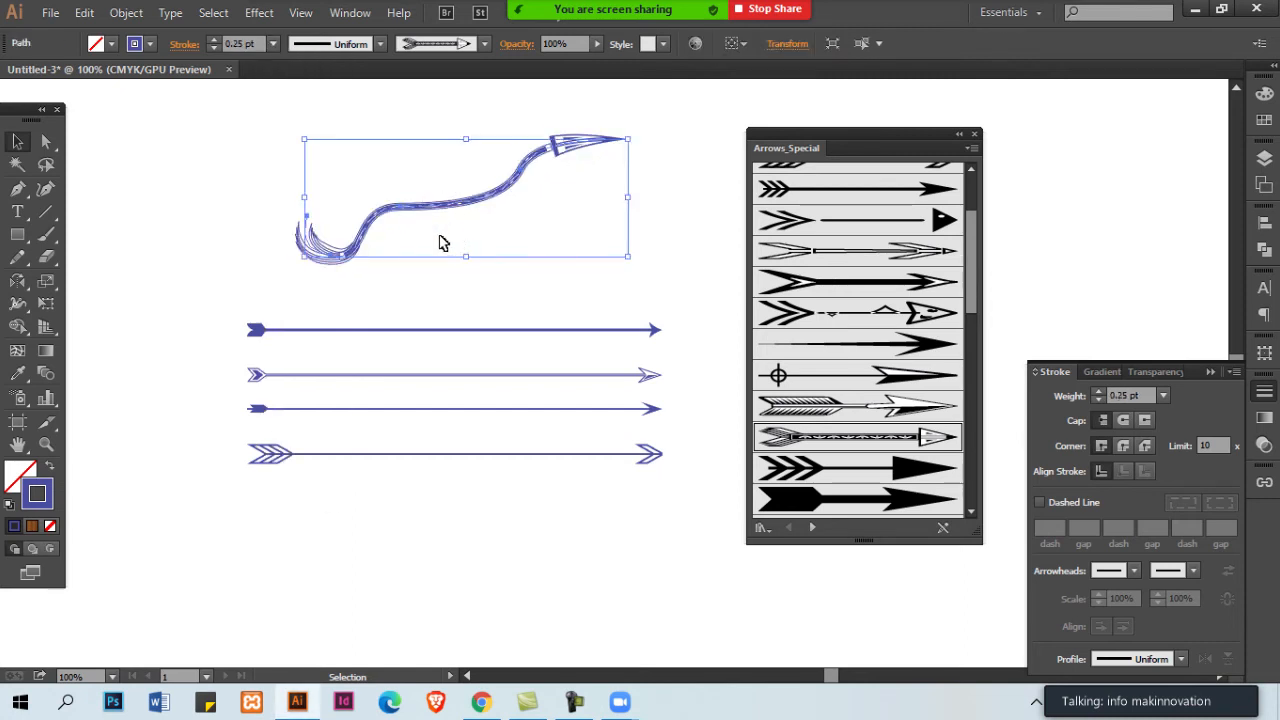
pyautogui.click(272, 44)
pyautogui.click(311, 150)
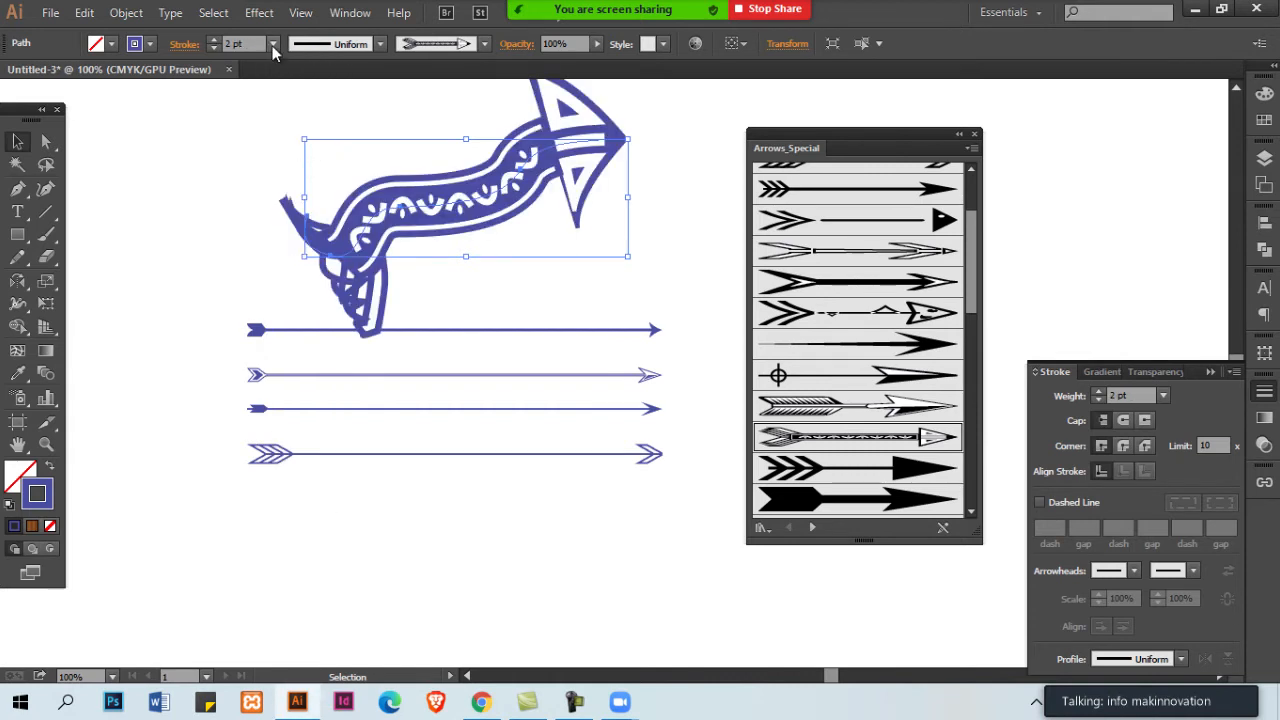
pyautogui.click(272, 44)
pyautogui.click(300, 128)
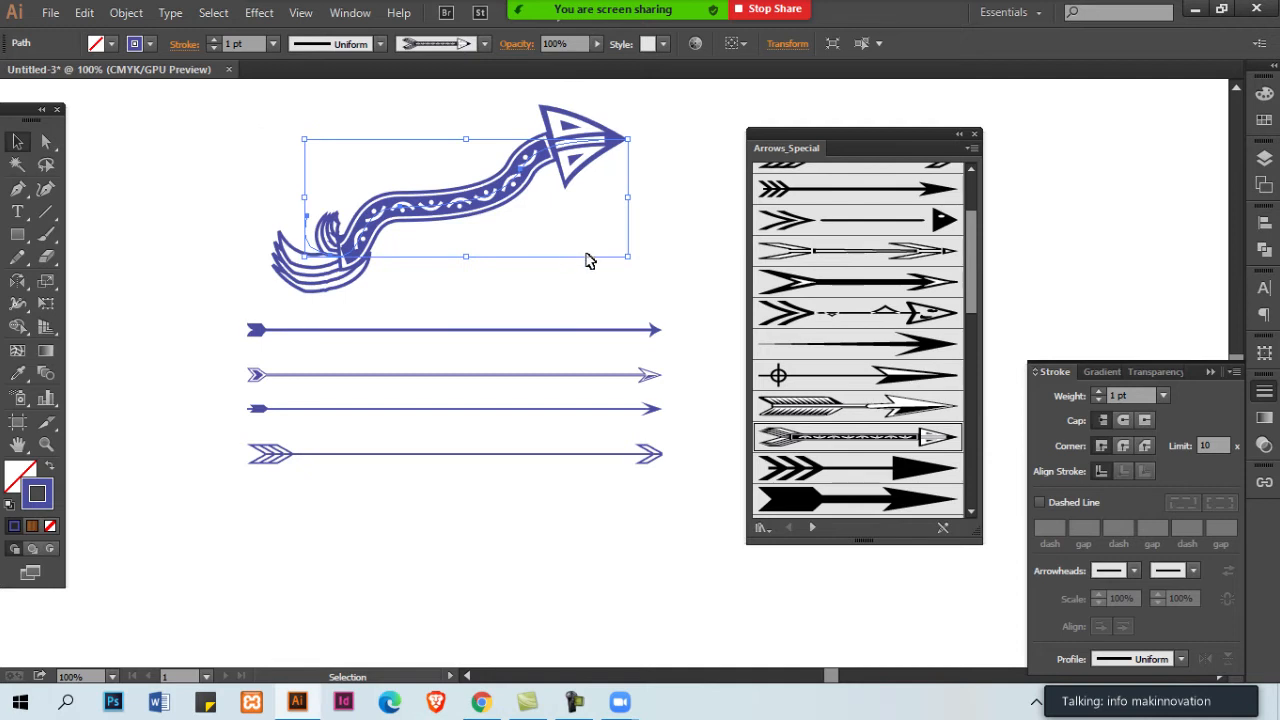
# Move the brush library clear of the artwork and draw a circle with the Ellipse tool beside the straight arrows
pyautogui.moveTo(888, 135); pyautogui.dragTo(1049, 135)
pyautogui.click(748, 211)
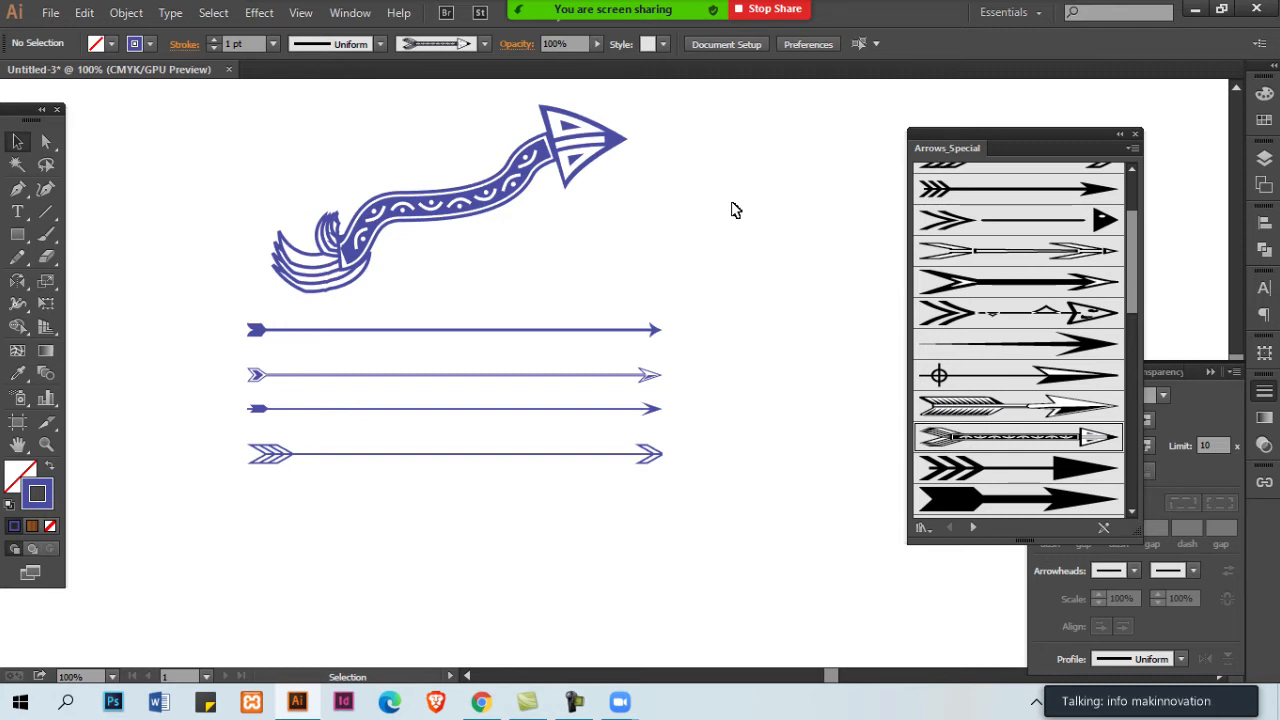
pyautogui.click(24, 238)
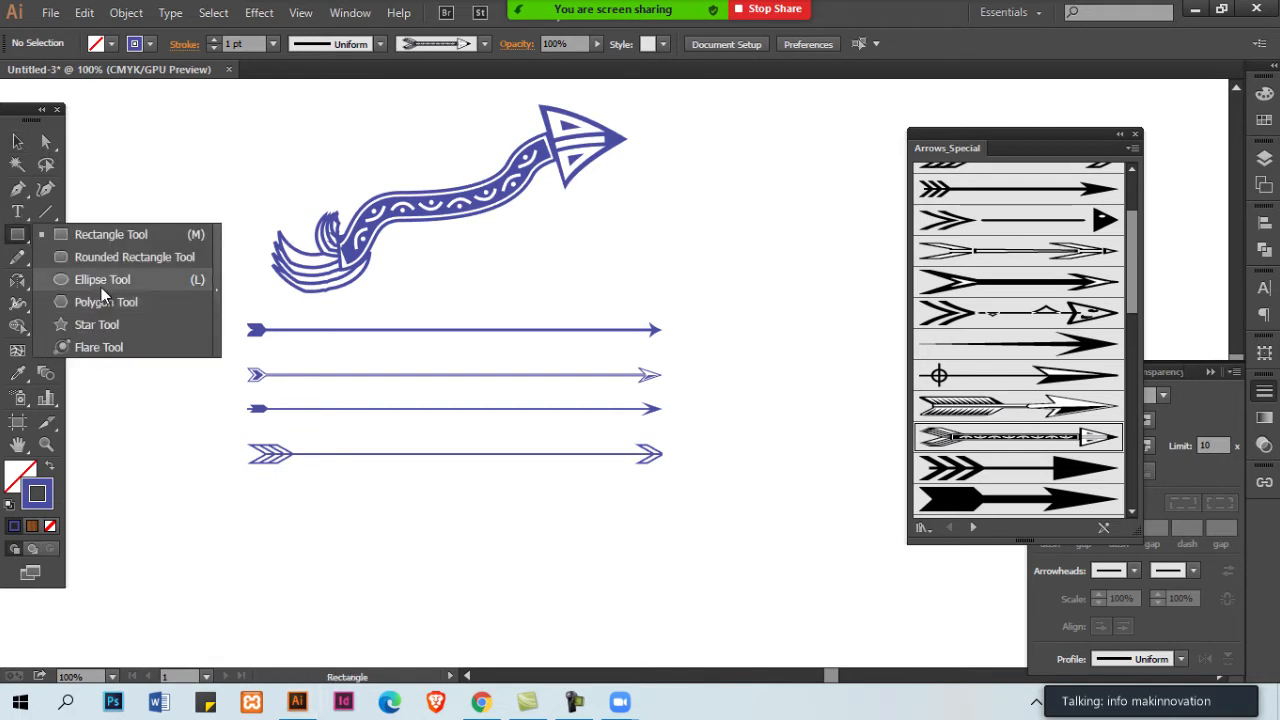
pyautogui.click(100, 280)
pyautogui.hscroll(5, 500, 285)
pyautogui.moveTo(474, 257)
pyautogui.mouseDown()
pyautogui.moveTo(617, 366)
pyautogui.moveTo(621, 404)
pyautogui.mouseUp()
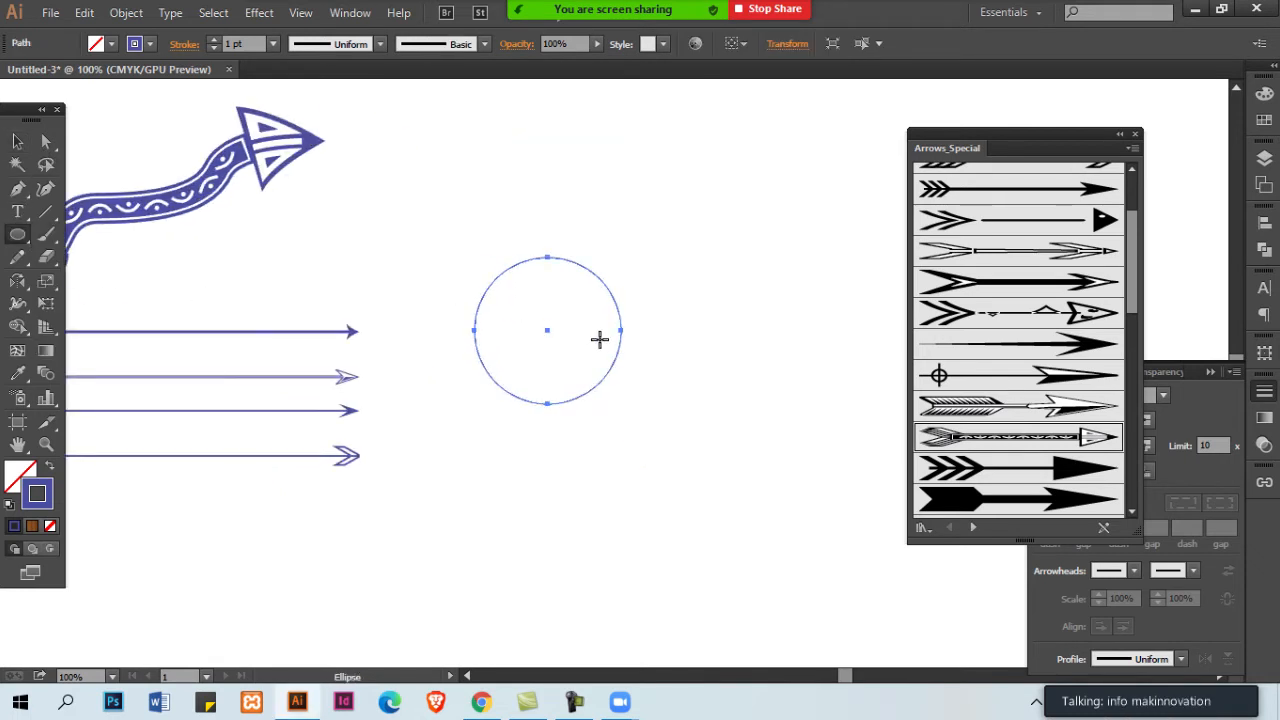
# Add anchor points on the circle's upper-right arc and delete the section between them to open the circle
pyautogui.press('p')
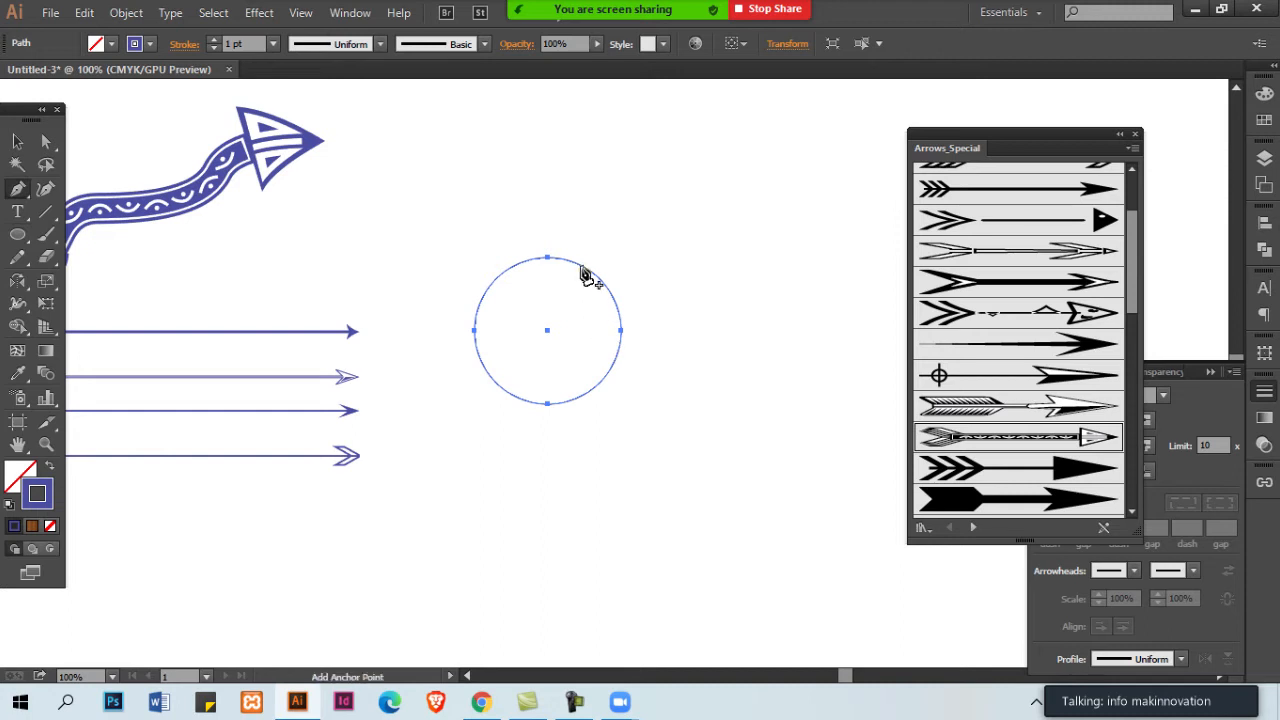
pyautogui.click(589, 271)
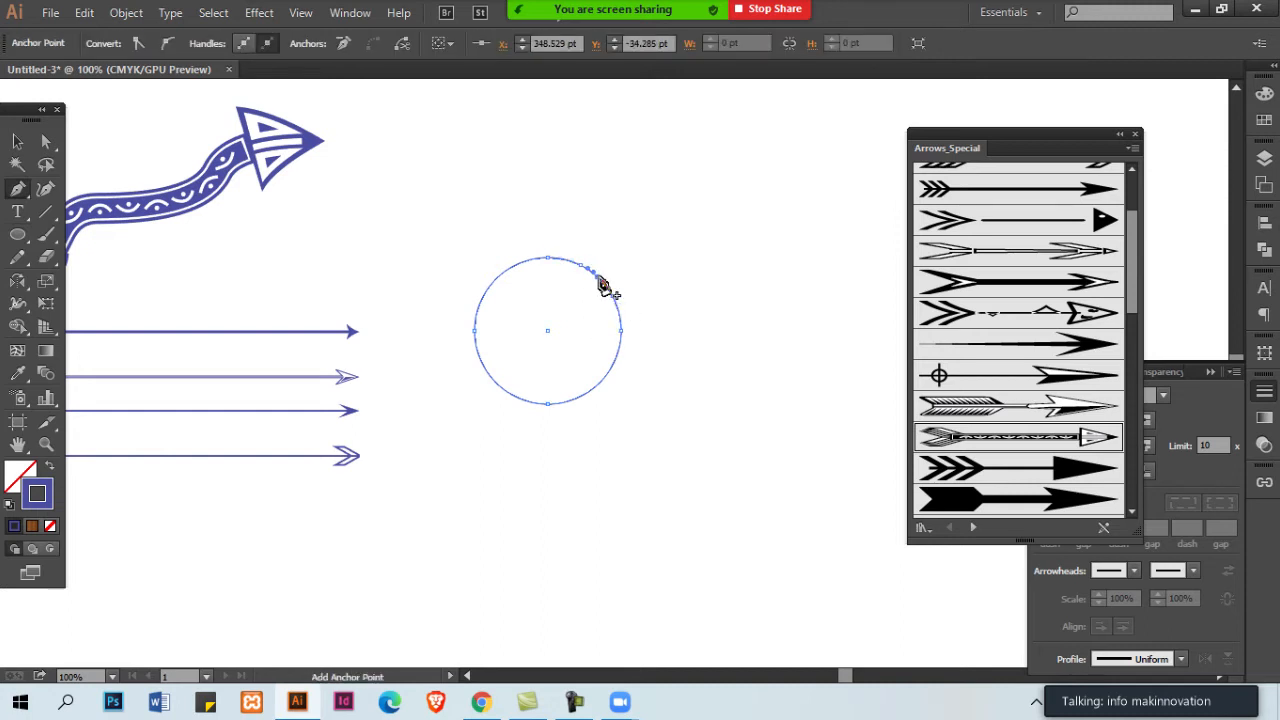
pyautogui.click(603, 284)
pyautogui.press('Delete')
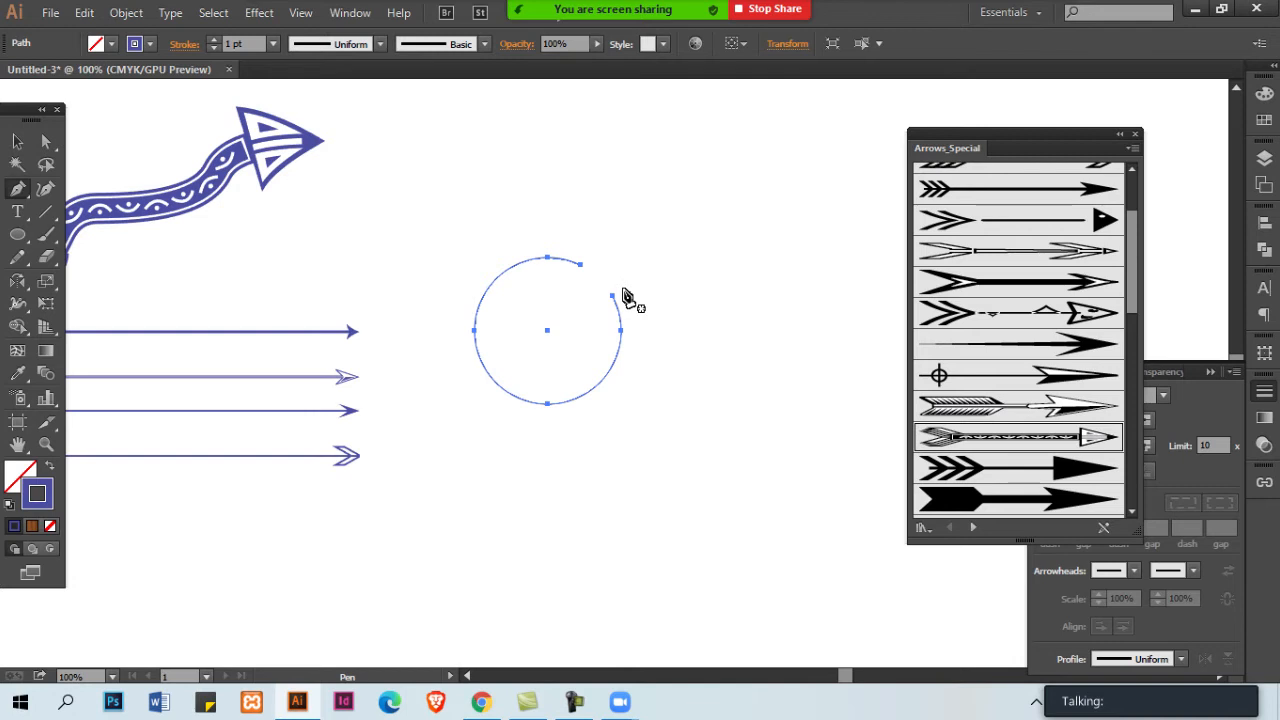
pyautogui.press('v')
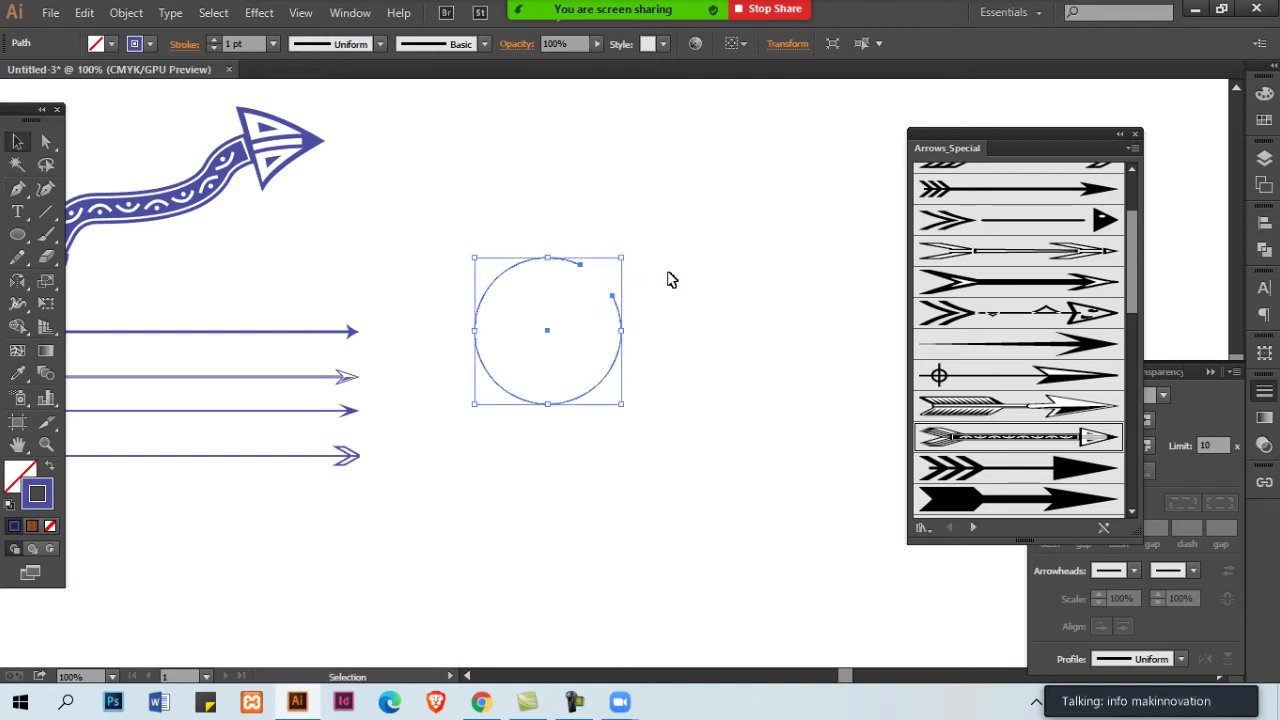
pyautogui.click(671, 266)
# Apply the arrow brush with a triple-feather tail and solid triangular head to the open circle
pyautogui.click(566, 264)
pyautogui.click(1044, 466)
pyautogui.click(600, 389)
pyautogui.hotkey('ctrl', '=')
pyautogui.hotkey('ctrl', '=')
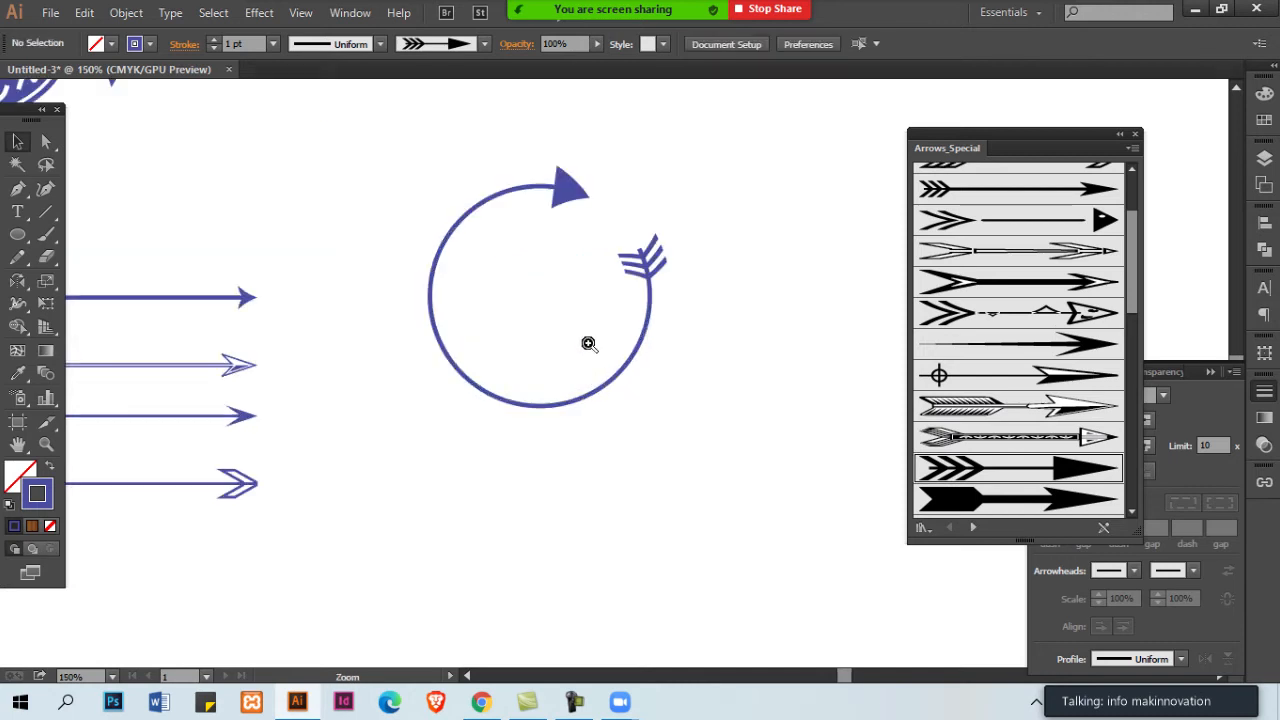
pyautogui.hotkey('ctrl', '=')
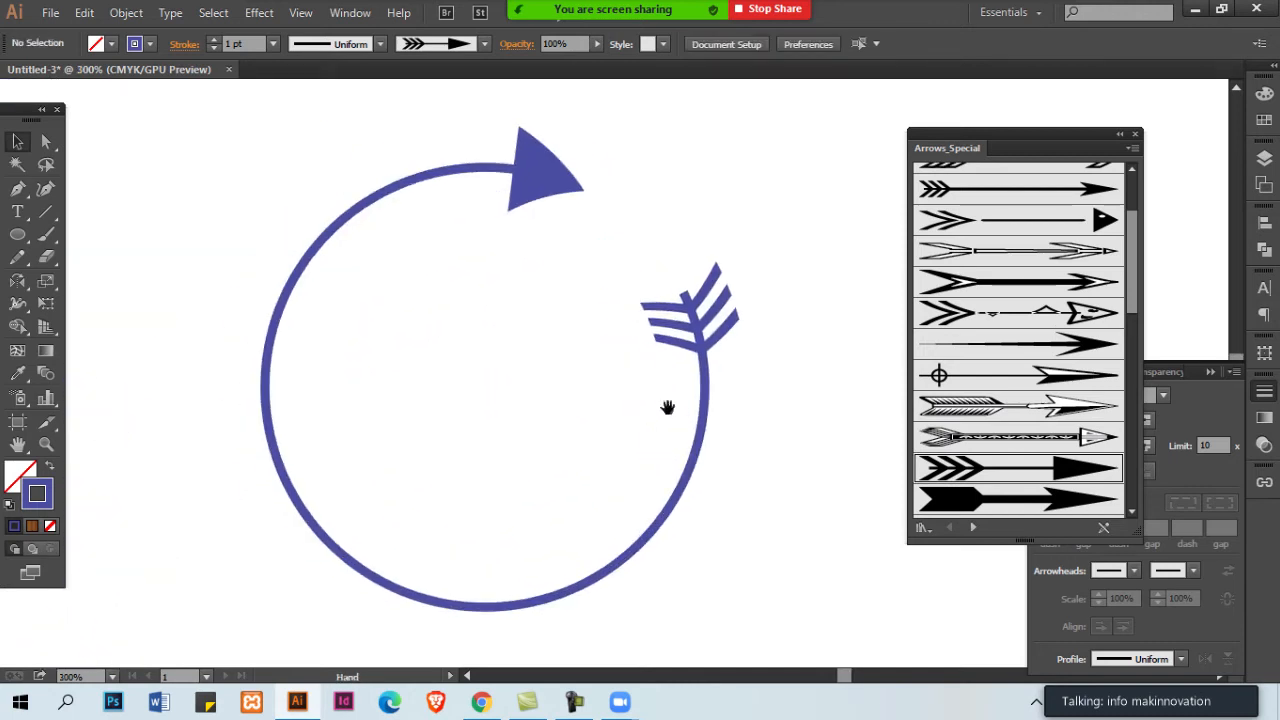
# Try the detailed feathered, forked, triple-feather and thick solid arrow brushes on the open circle
pyautogui.click(693, 318)
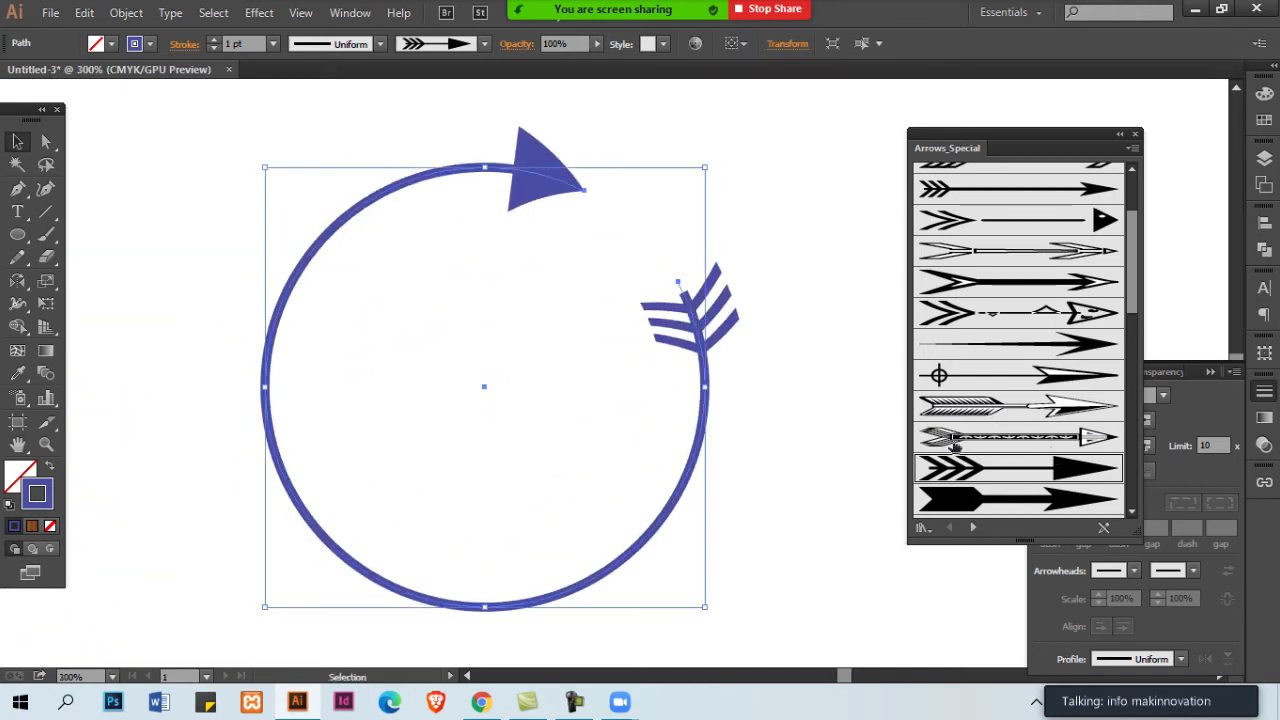
pyautogui.click(1048, 404)
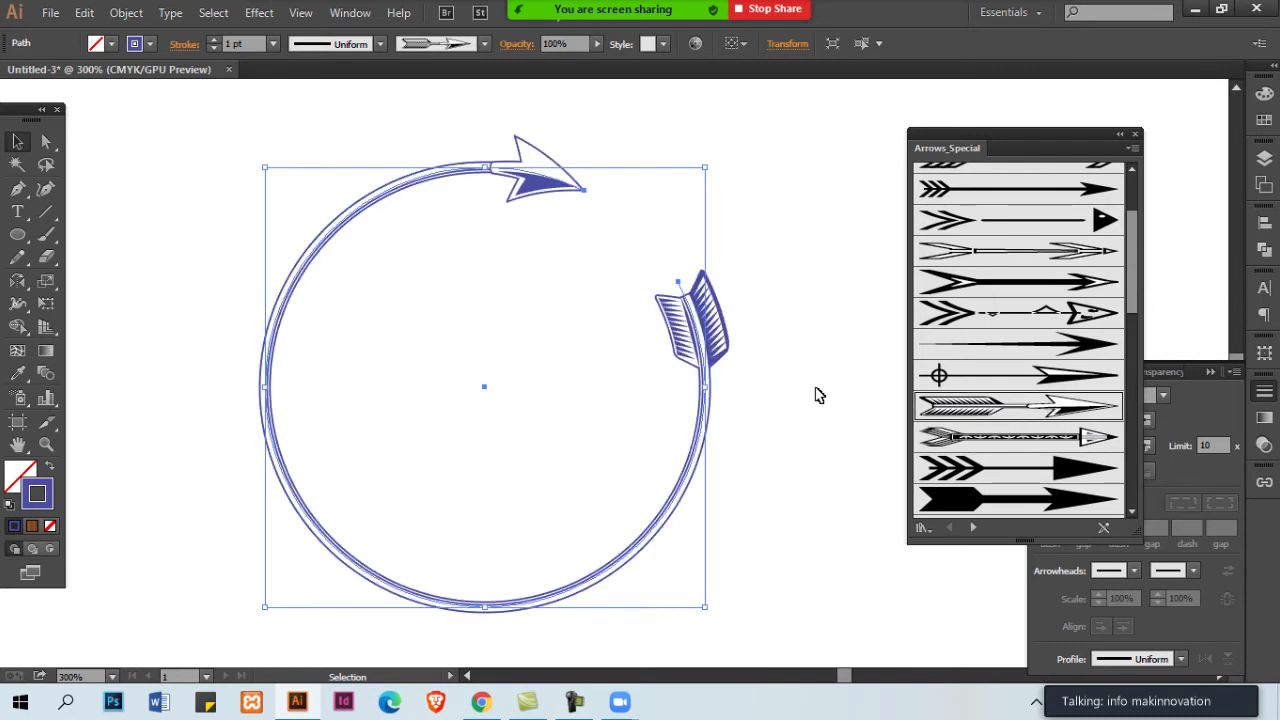
pyautogui.click(771, 306)
pyautogui.click(1004, 283)
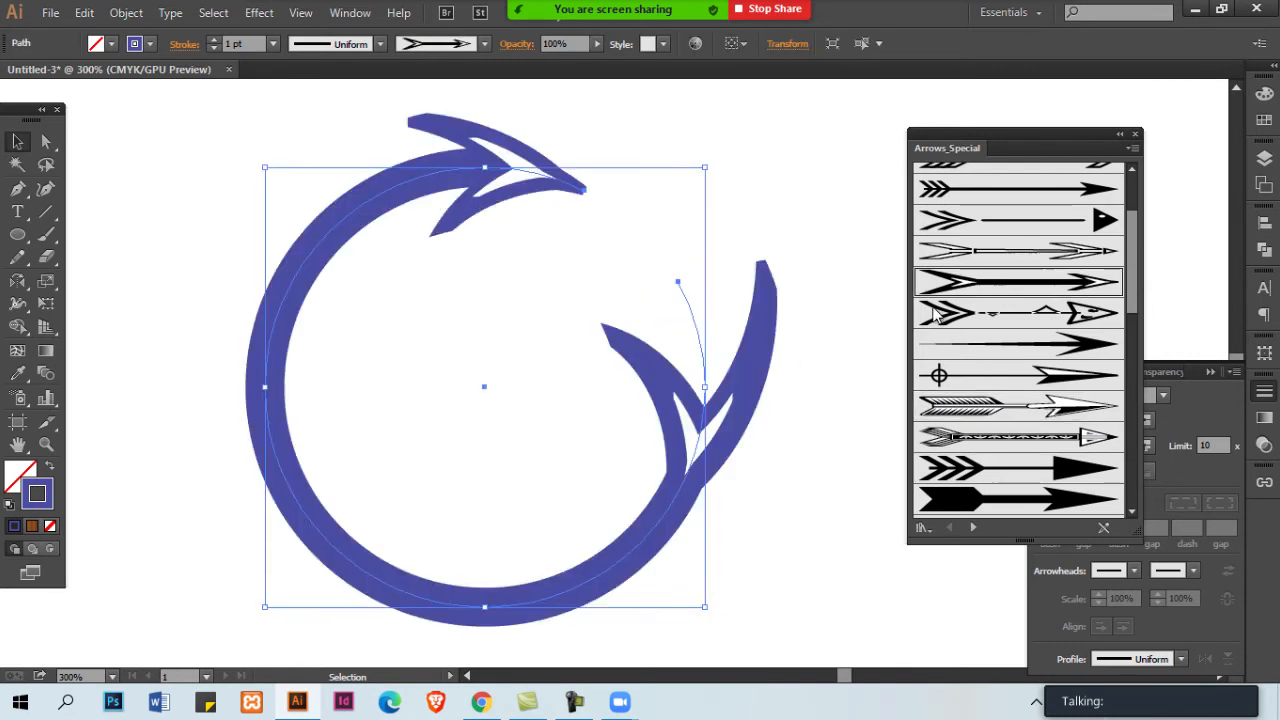
pyautogui.click(1037, 467)
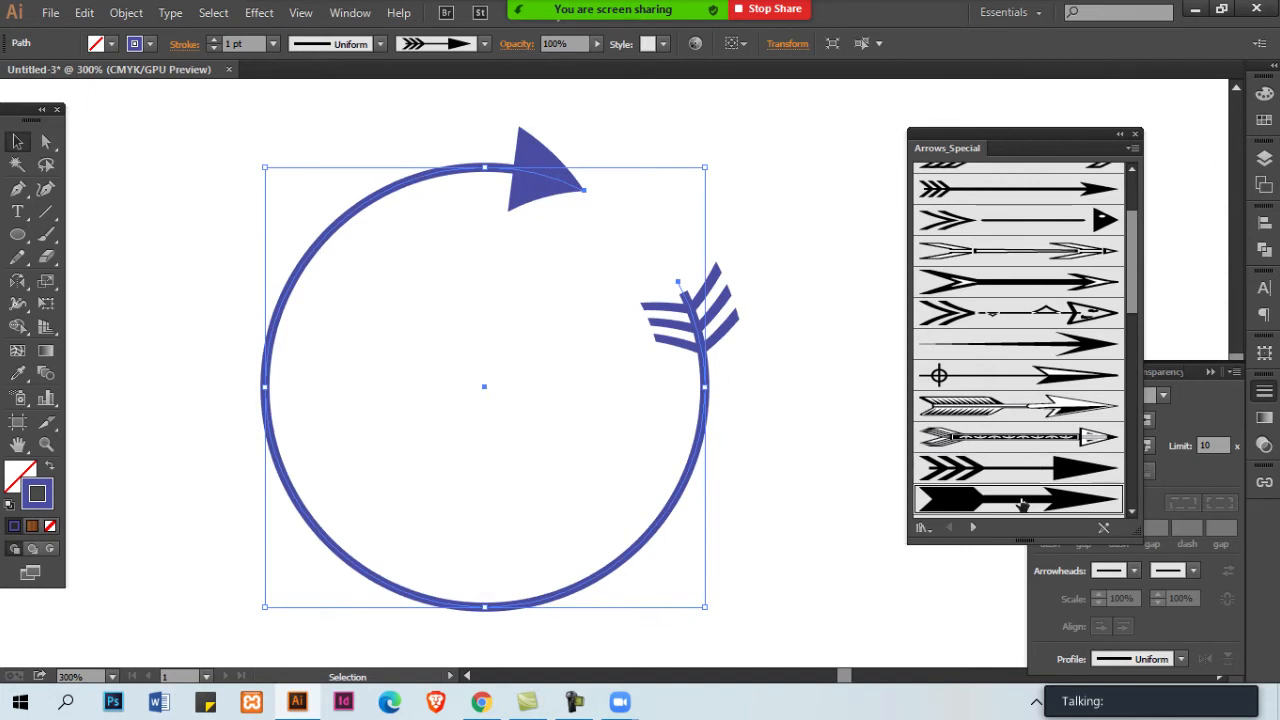
pyautogui.click(1020, 500)
# Apply the black pointing-hand brush, Arrow 2.22, from further down the Arrows_Special library to the open circle
pyautogui.moveTo(1134, 260); pyautogui.dragTo(1137, 475)
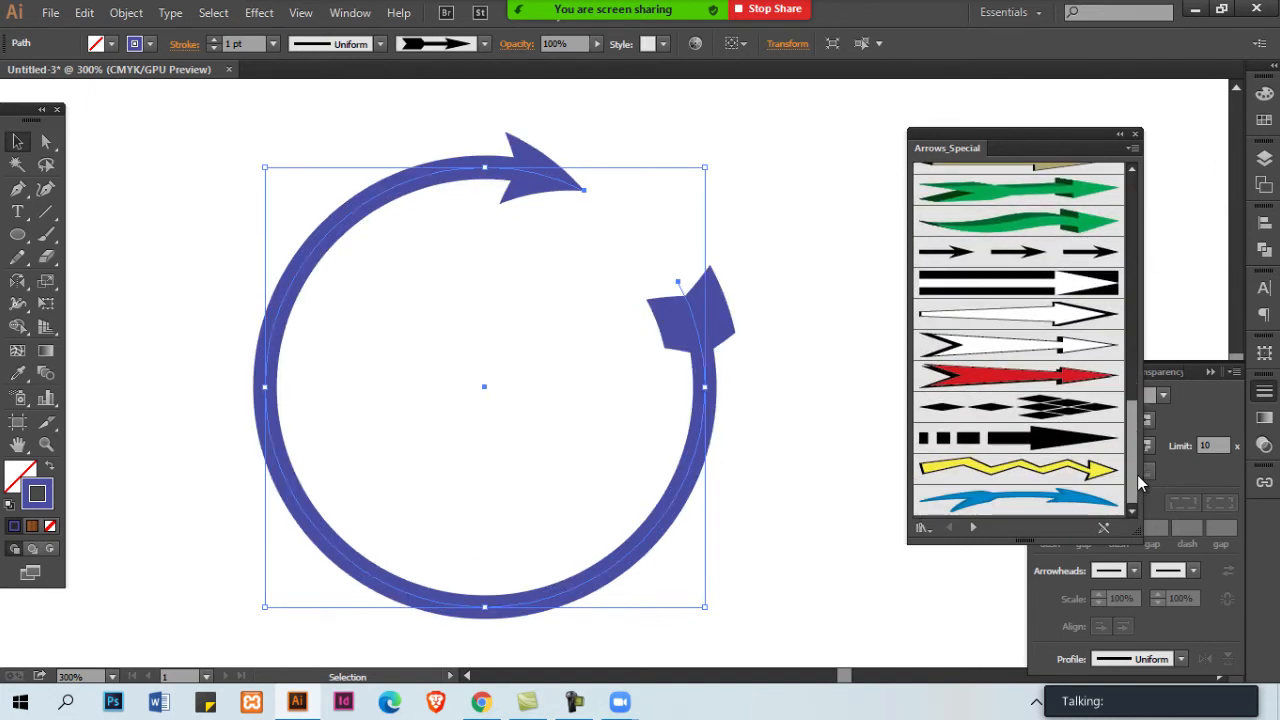
pyautogui.click(1078, 290)
pyautogui.moveTo(1127, 406); pyautogui.dragTo(1131, 332)
pyautogui.click(1046, 328)
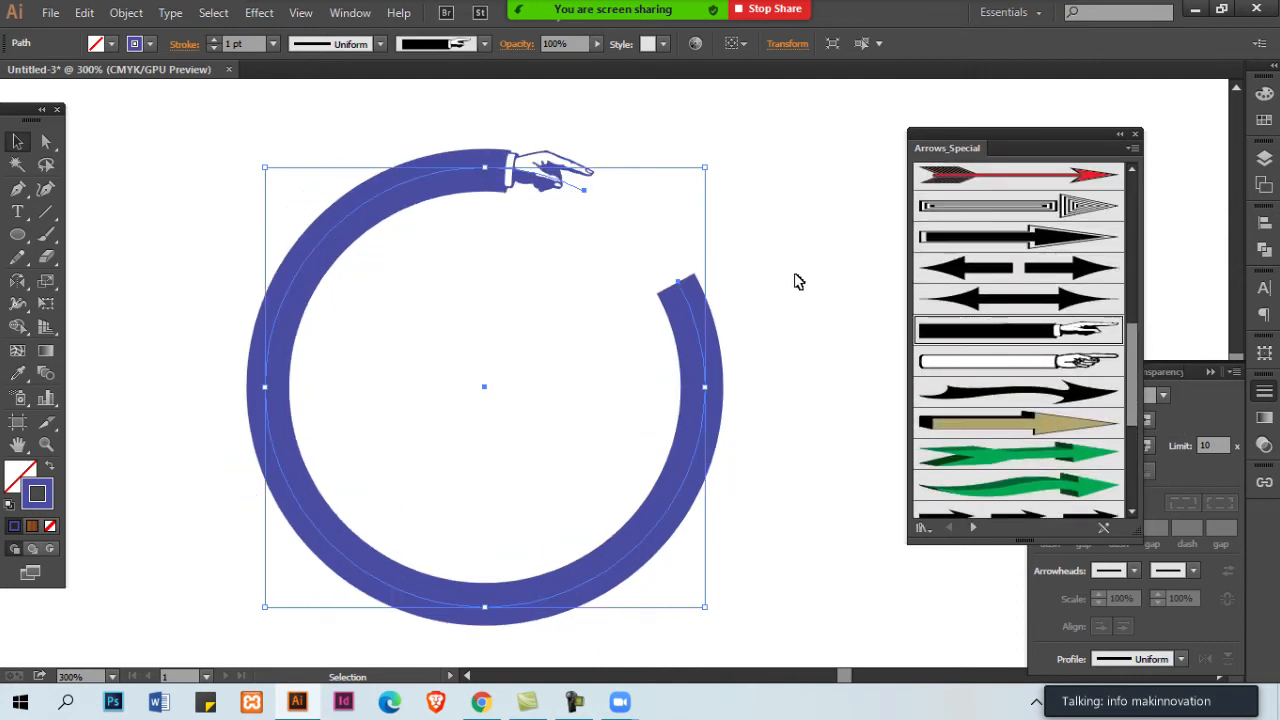
pyautogui.click(616, 236)
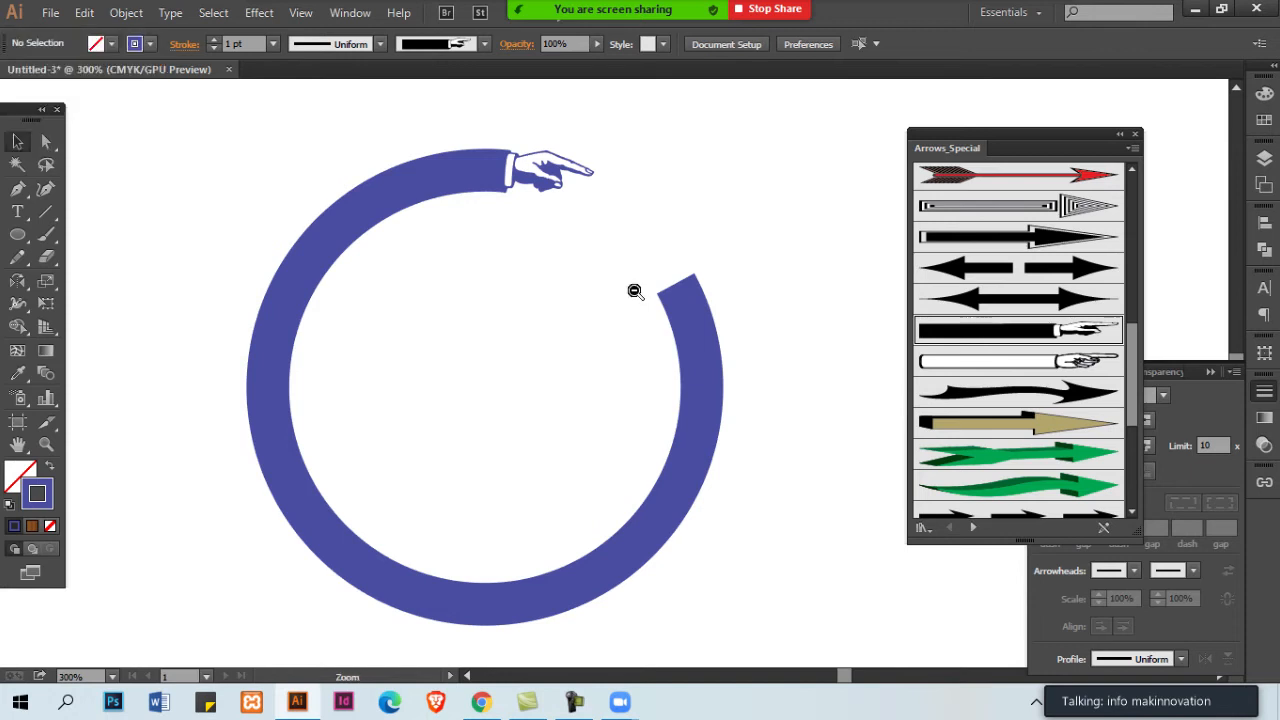
pyautogui.scroll(-2, 634, 291)
# Select the pointing-hand circle and open the Artistic_Calligraphic brush library
pyautogui.click(630, 335)
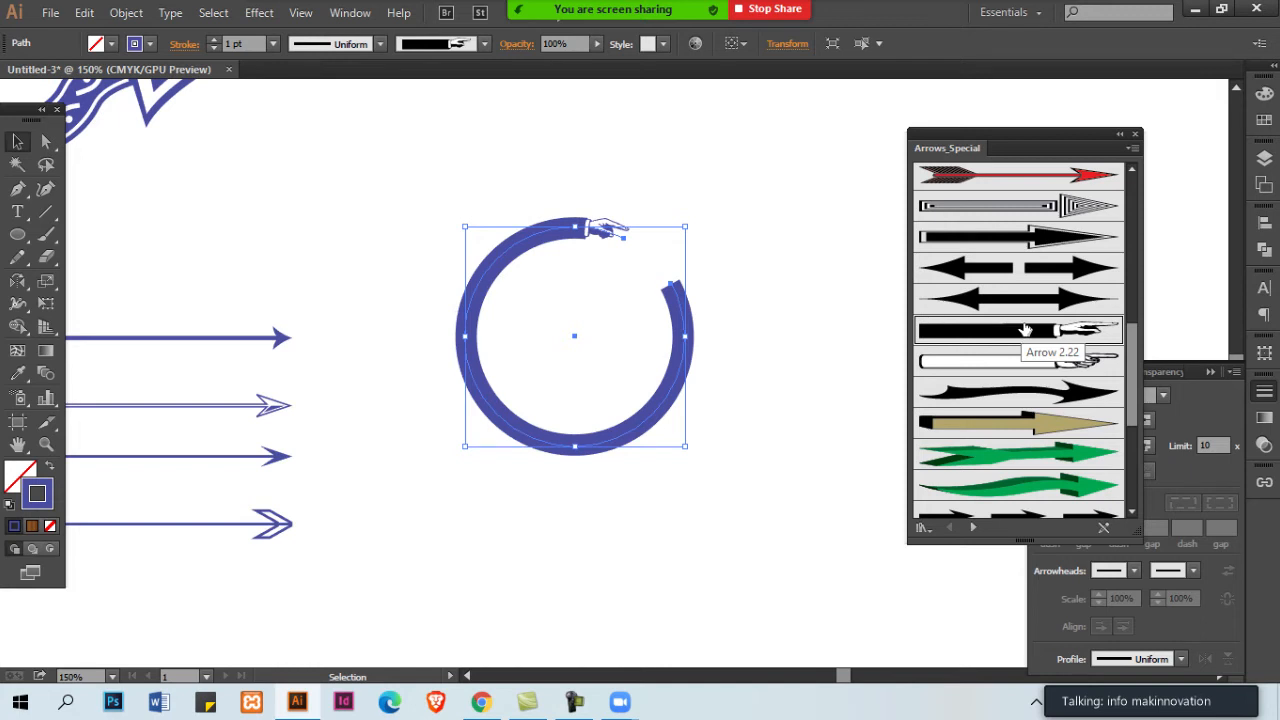
pyautogui.moveTo(1136, 368); pyautogui.dragTo(1133, 446)
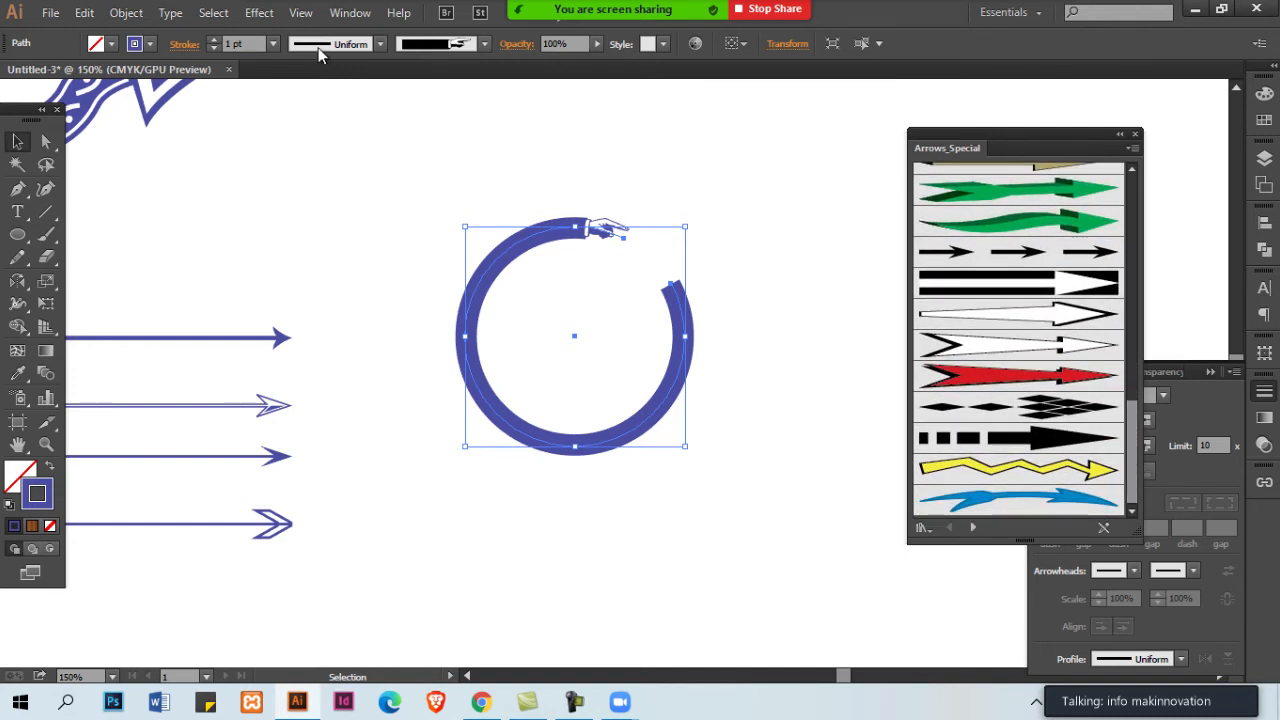
pyautogui.click(350, 12)
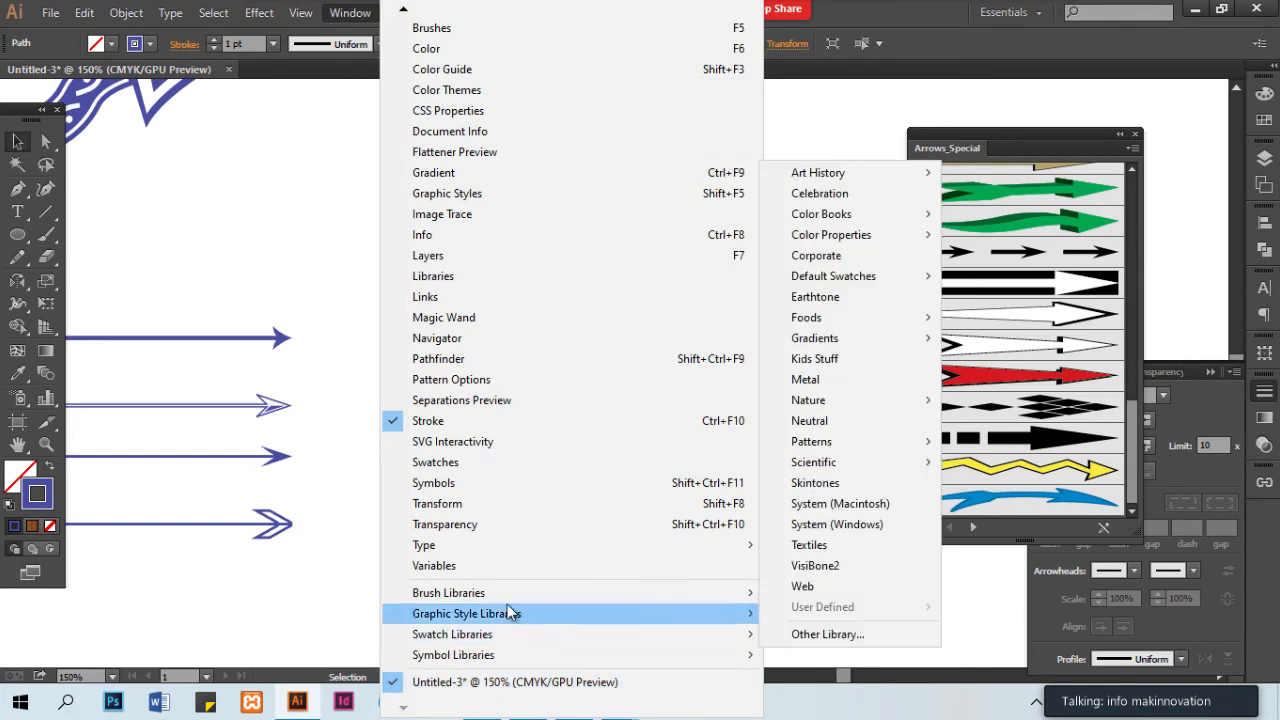
pyautogui.moveTo(517, 598)
pyautogui.moveTo(819, 405)
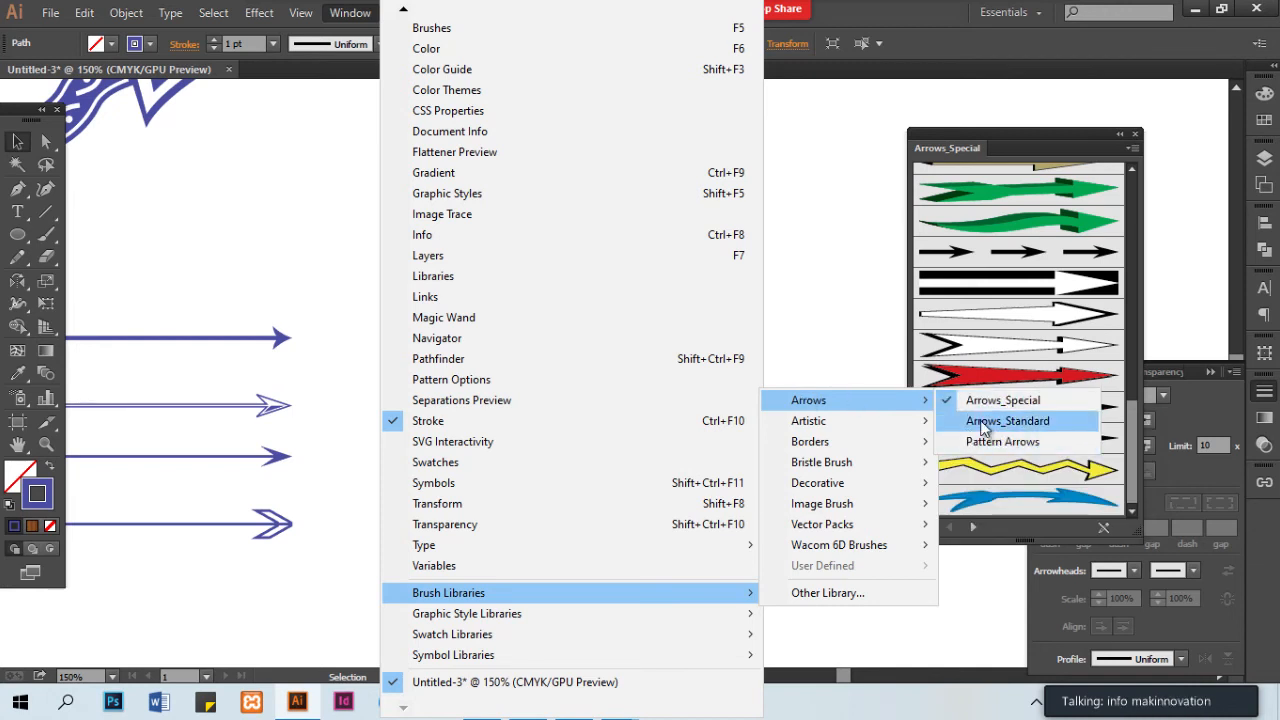
pyautogui.moveTo(875, 427)
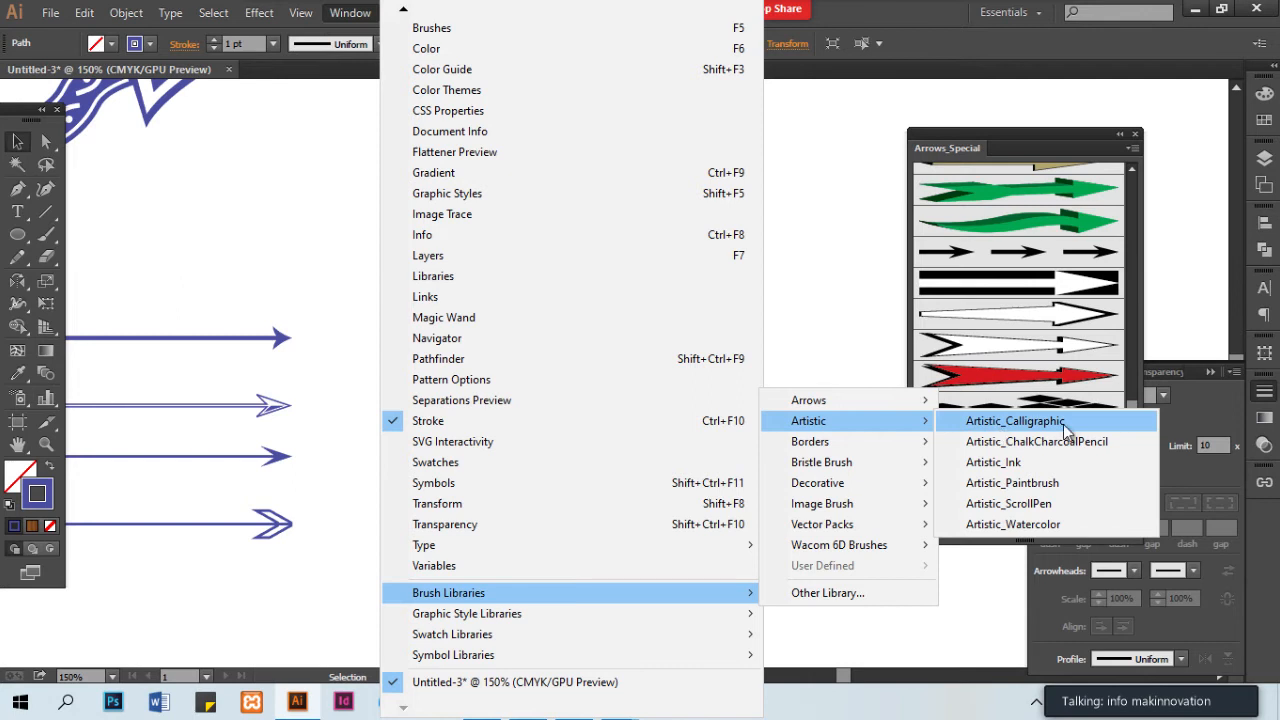
pyautogui.click(1015, 421)
pyautogui.hotkey('ctrl', '1')
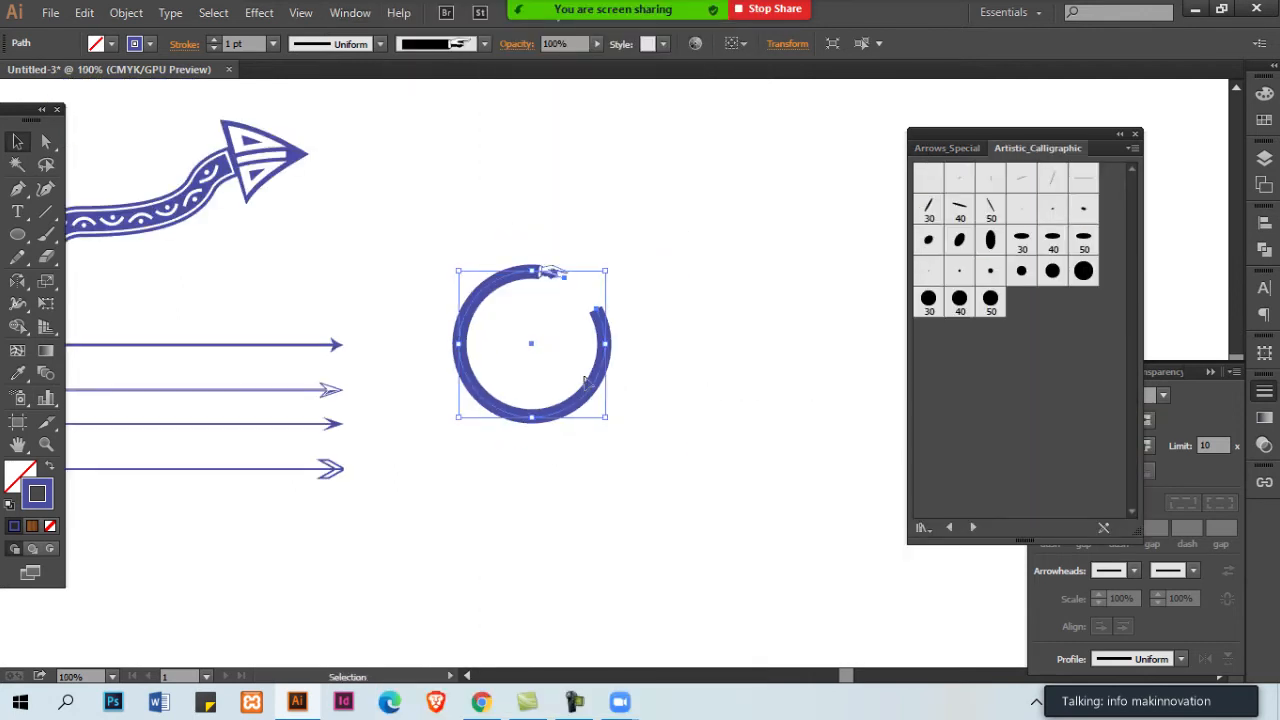
# Duplicate the pointing-hand circle beside the original and apply the 15 pt. Oval calligraphic brush to the copy
pyautogui.moveTo(593, 393); pyautogui.dragTo(531, 387)
pyautogui.press('space')
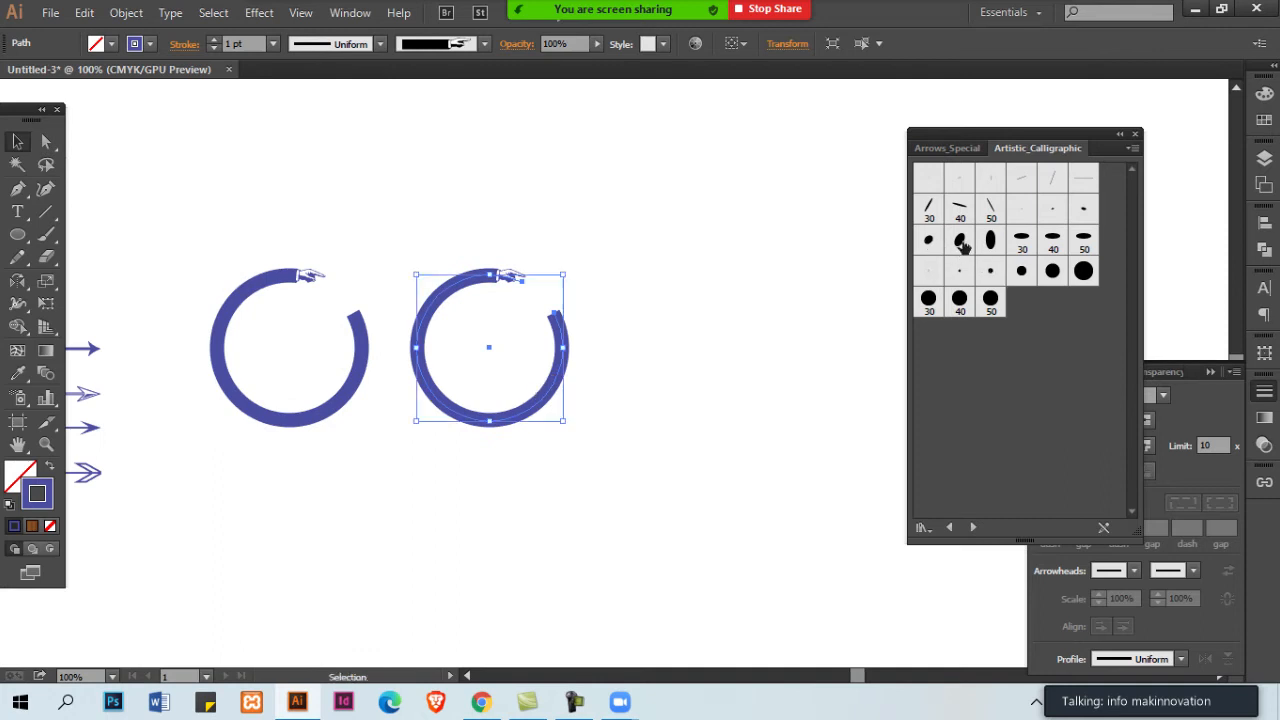
pyautogui.click(960, 242)
pyautogui.click(594, 346)
pyautogui.hotkey('ctrl', '+')
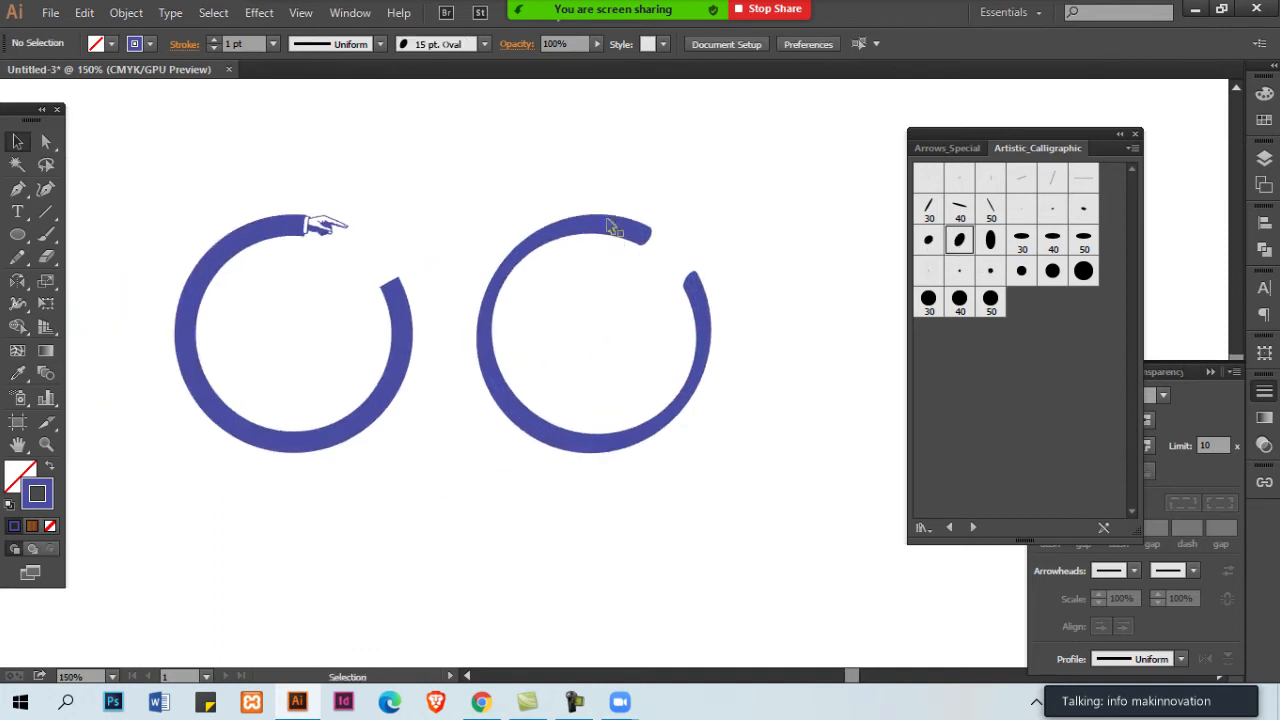
# Try larger calligraphic brushes such as 50 pt. Oval and 30 pt. Round on the copied circle and settle on 30 pt. Oval
pyautogui.moveTo(611, 227); pyautogui.dragTo(632, 261)
pyautogui.hotkey('ctrl', 'z')
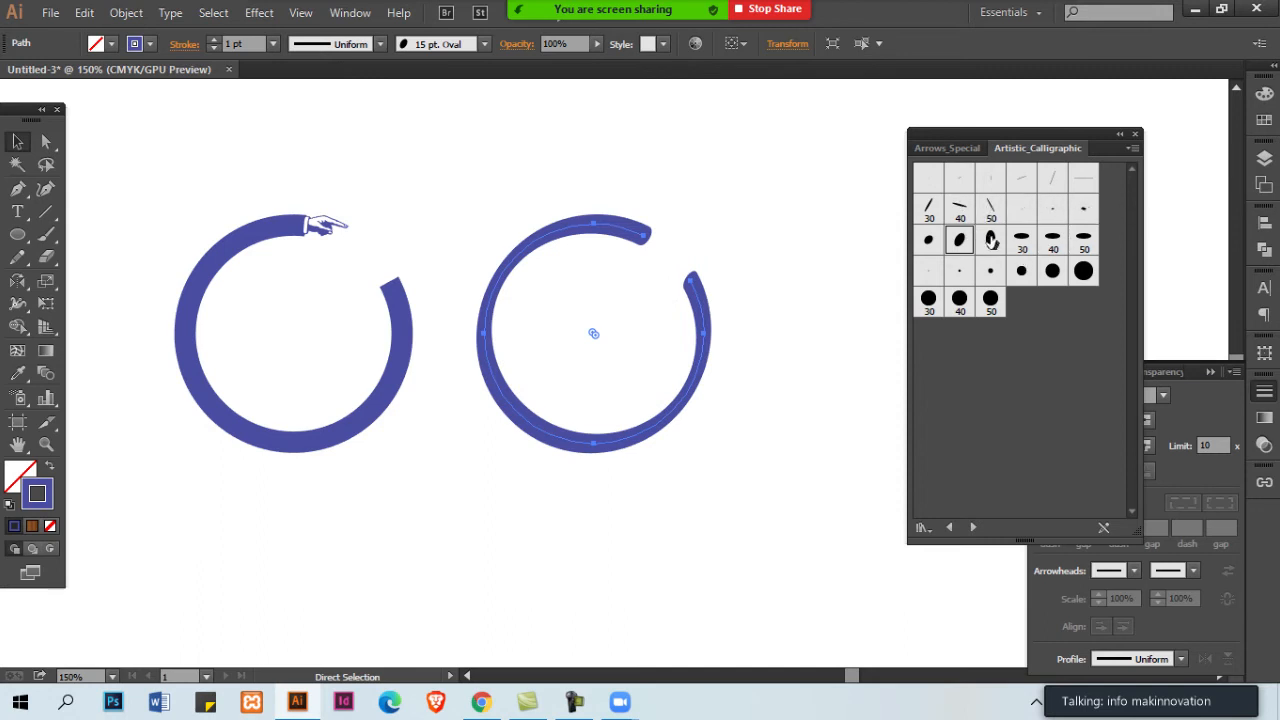
pyautogui.click(1021, 240)
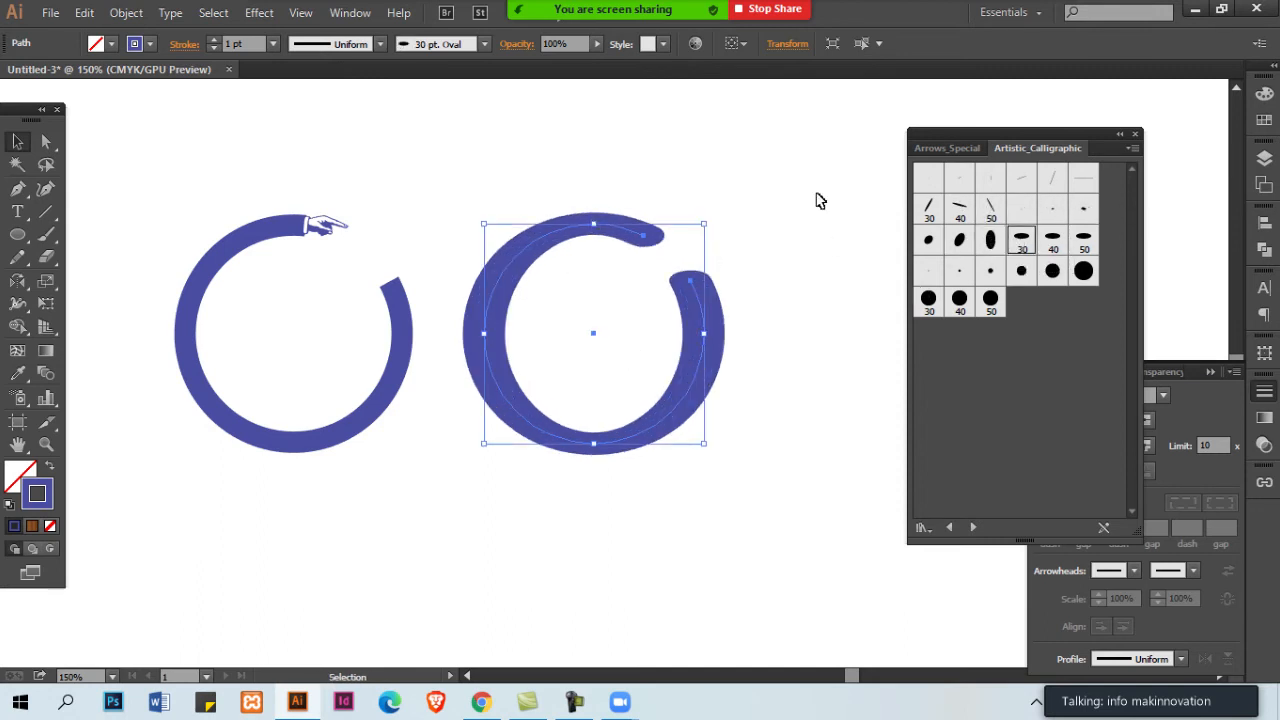
pyautogui.click(1052, 238)
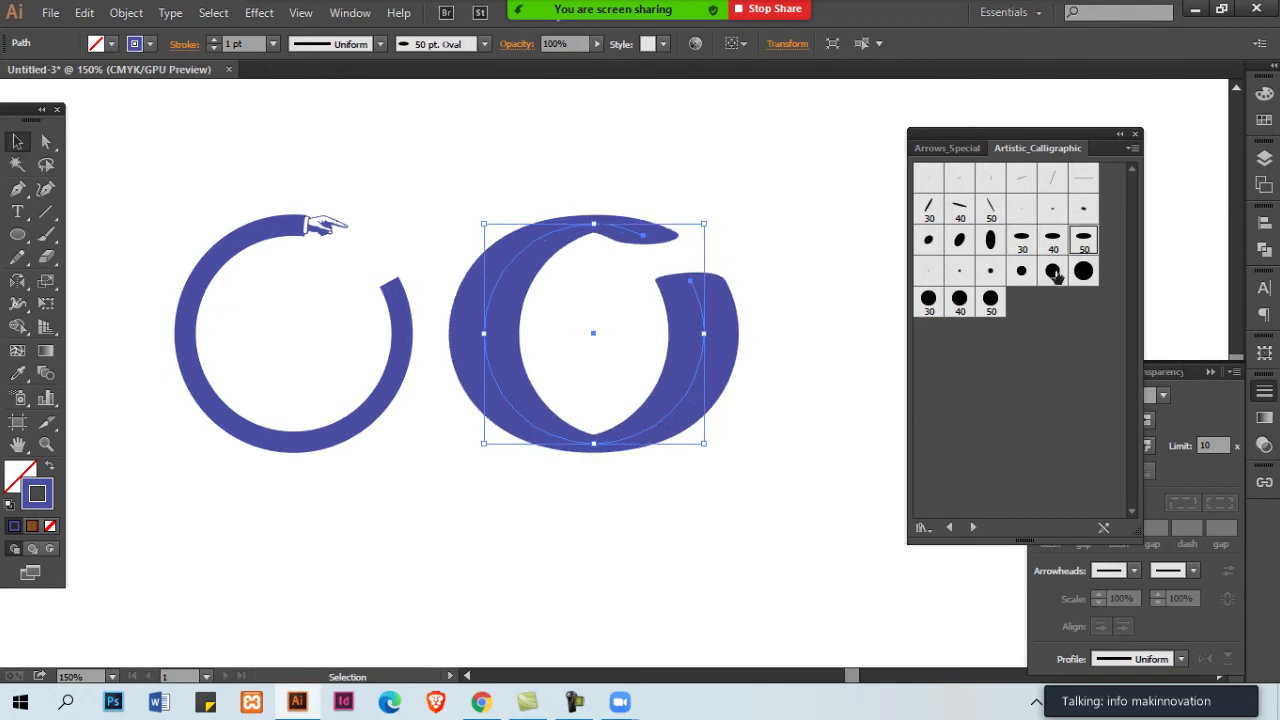
pyautogui.click(1052, 271)
pyautogui.click(929, 298)
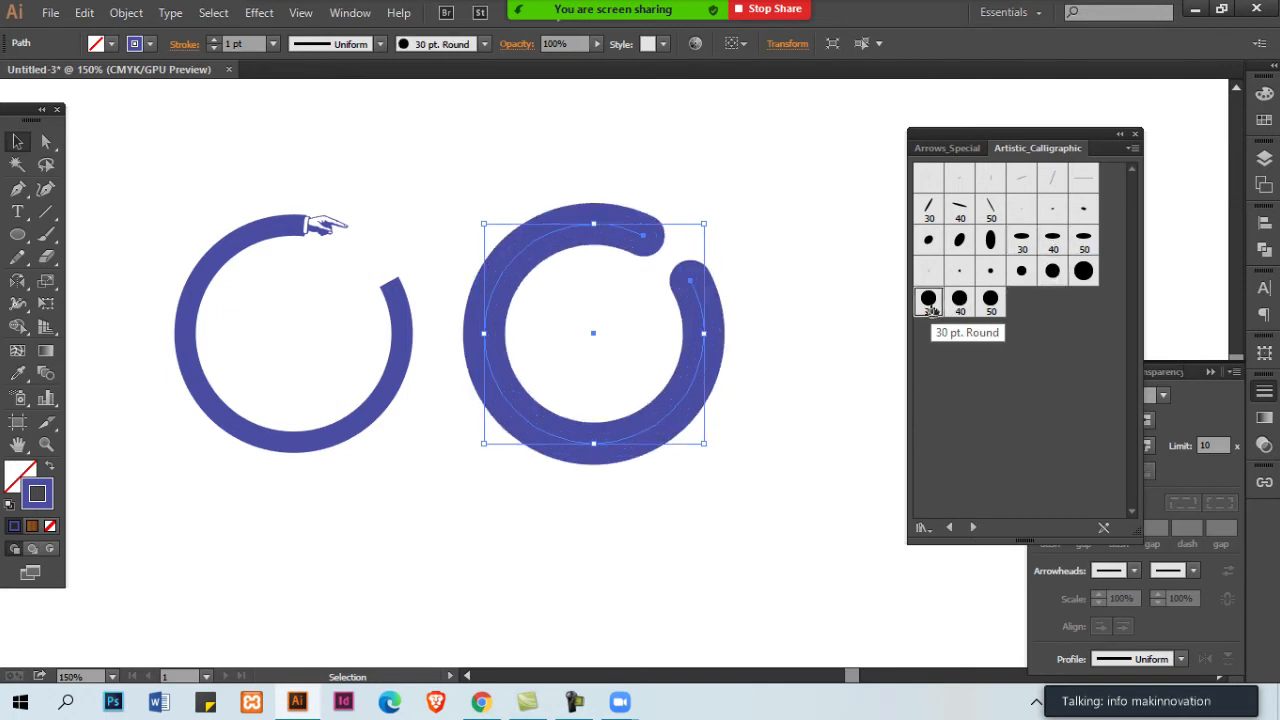
pyautogui.click(959, 298)
pyautogui.click(989, 300)
pyautogui.click(1021, 240)
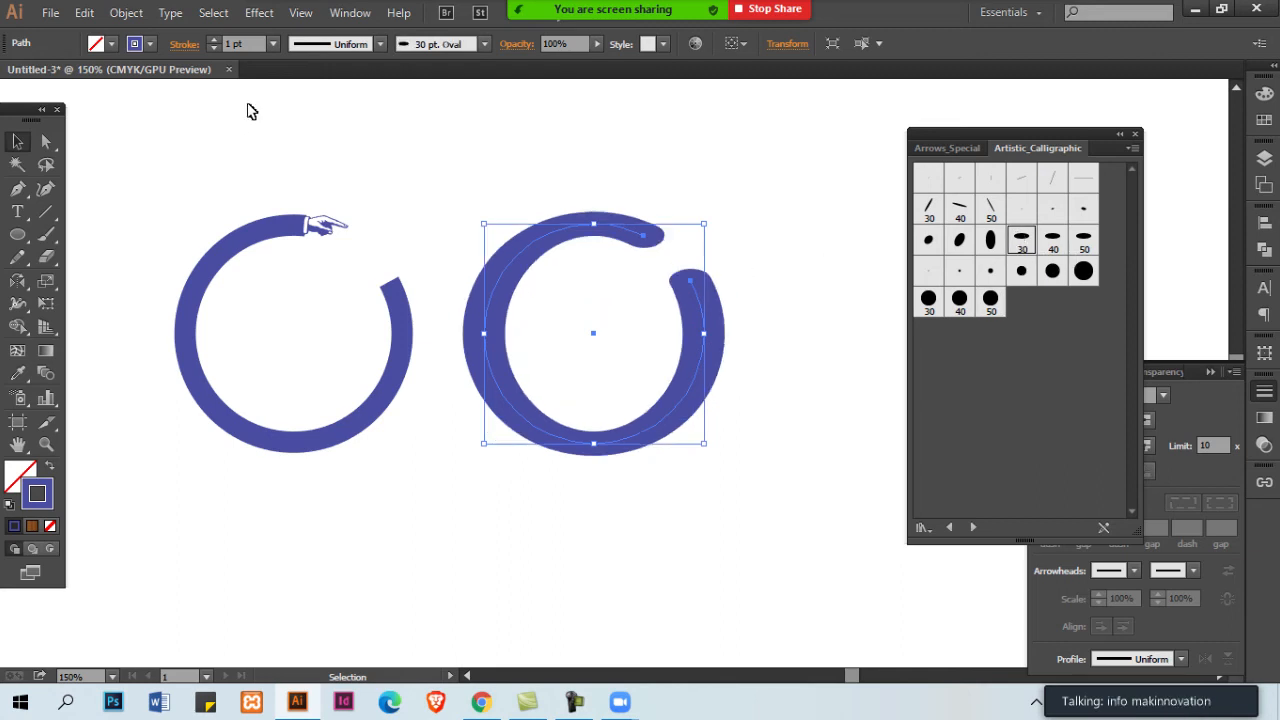
# Try a different stroke weight preset on the copied circle, followed by 0.25 pt
pyautogui.click(273, 43)
pyautogui.click(300, 165)
pyautogui.click(273, 43)
pyautogui.click(285, 67)
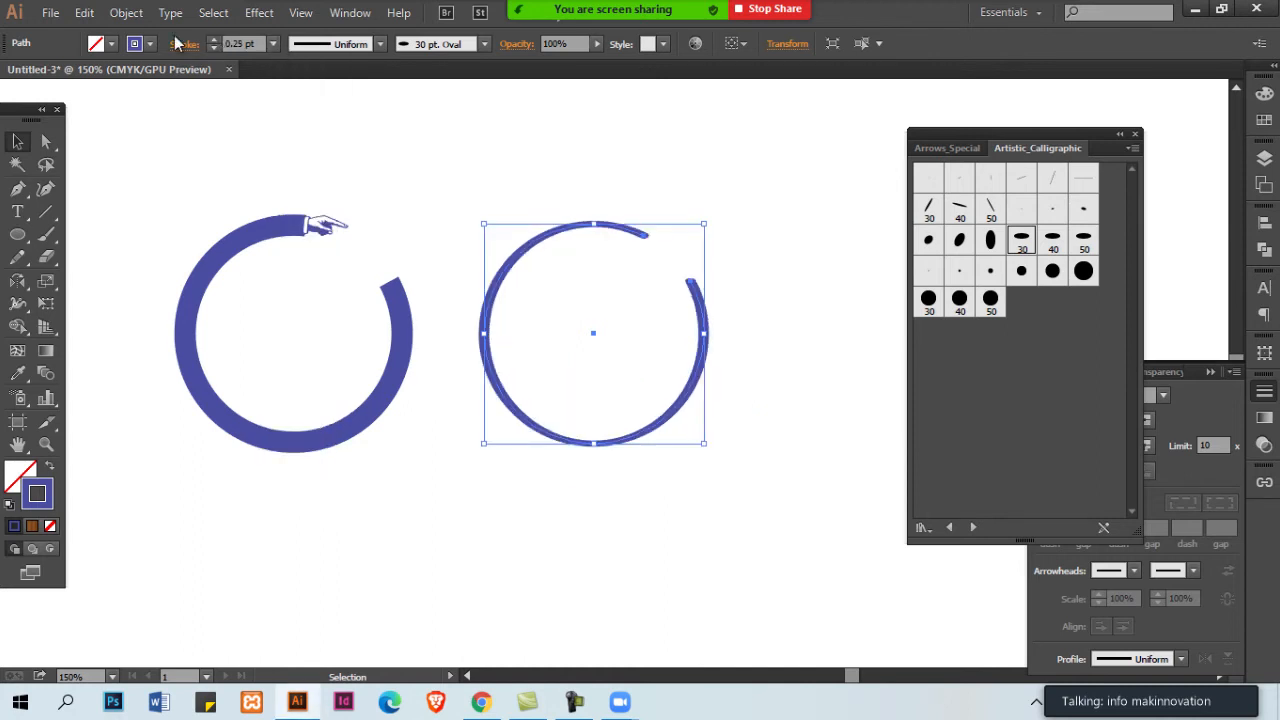
# Show where the Stroke settings are found and display them for the copied circle
pyautogui.click(348, 12)
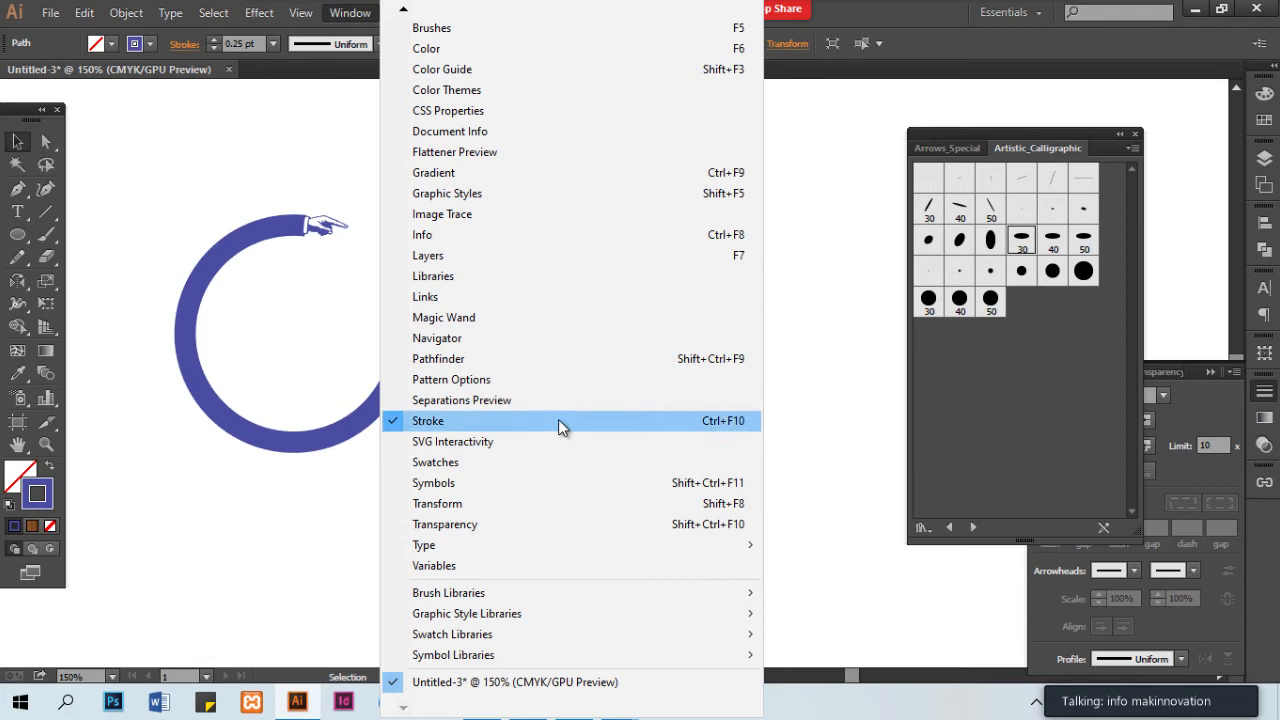
pyautogui.click(1266, 396)
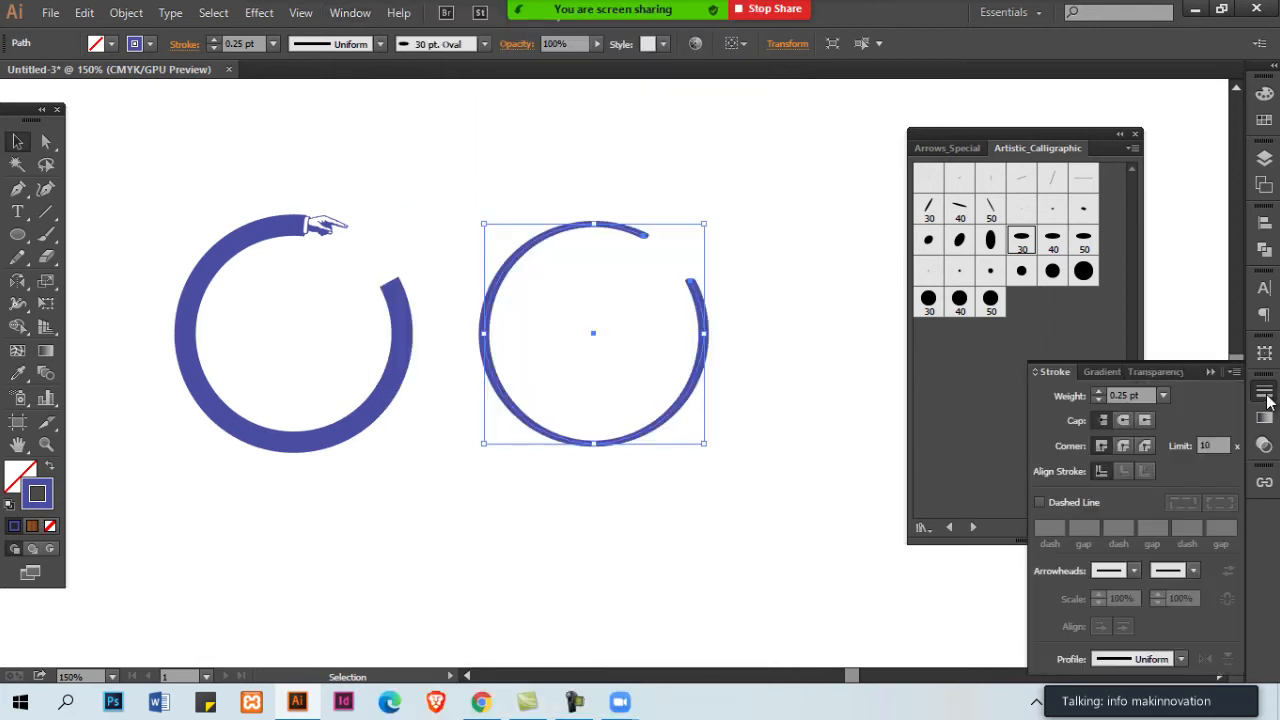
pyautogui.click(352, 13)
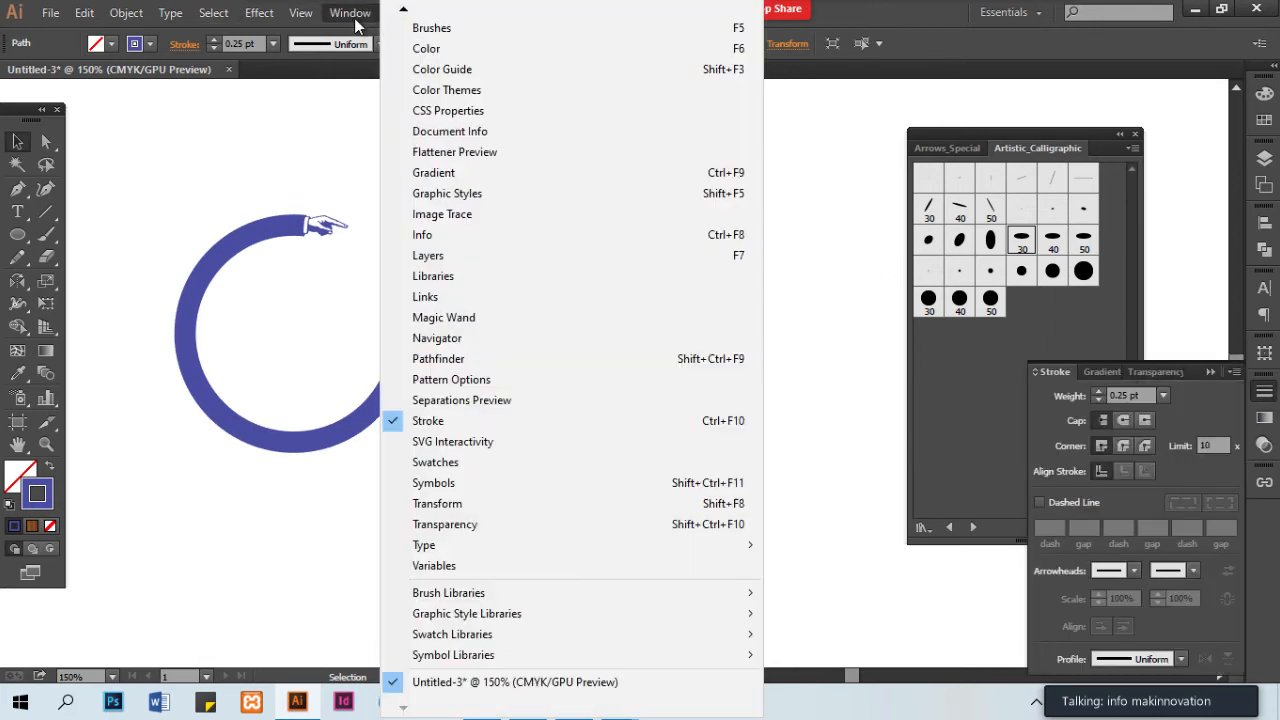
pyautogui.click(1266, 393)
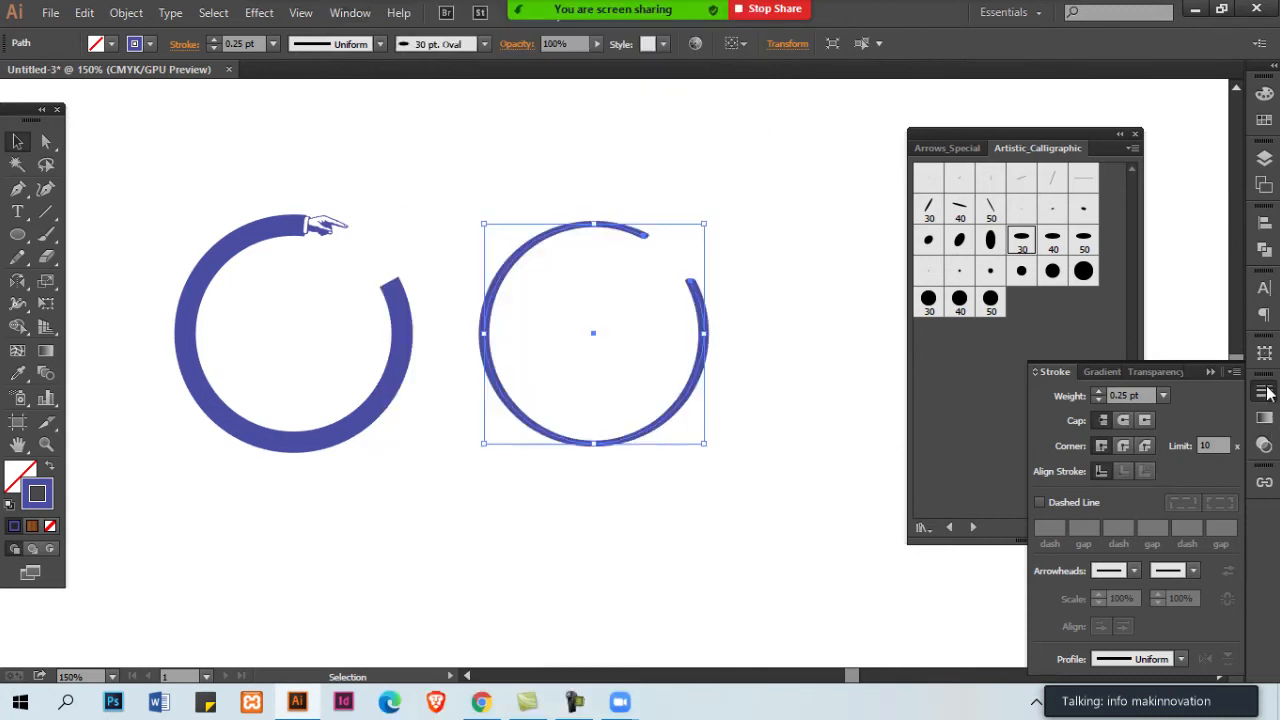
pyautogui.click(1266, 393)
pyautogui.click(1266, 393)
# Look through the stroke weight presets up to 100 pt and set the copied circle's weight to 1 pt
pyautogui.click(1163, 395)
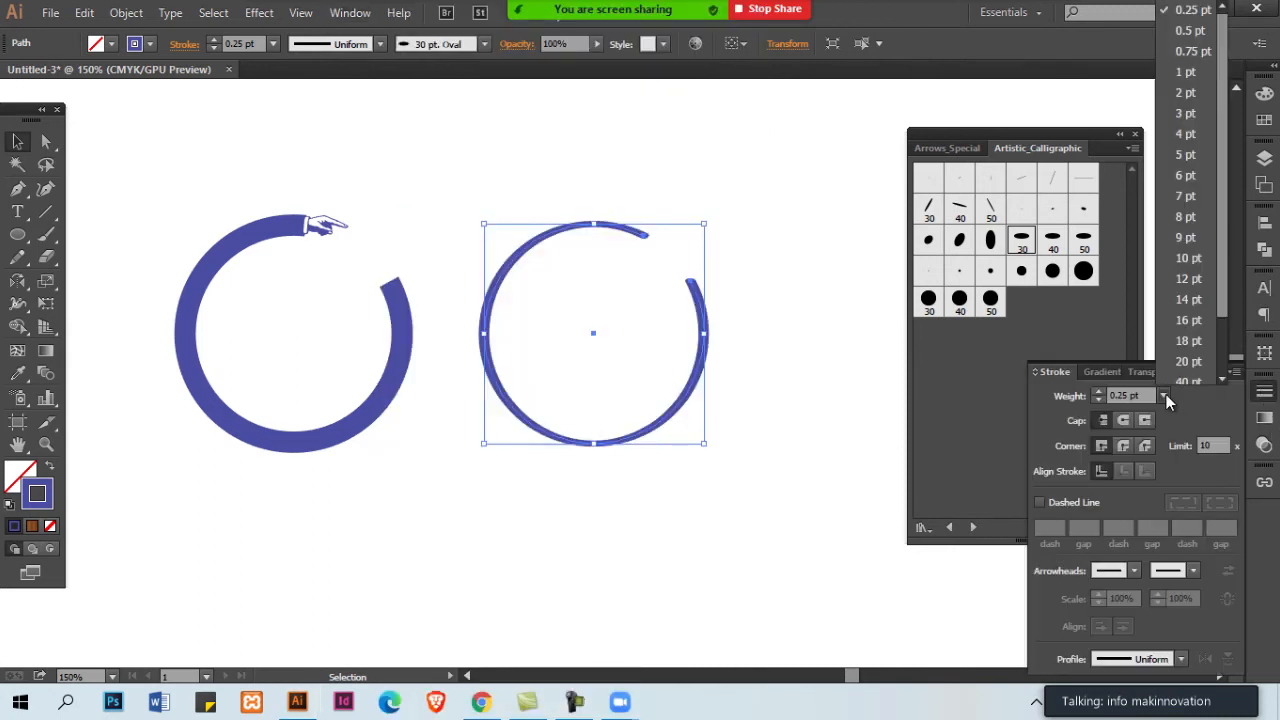
pyautogui.moveTo(1227, 117); pyautogui.dragTo(1228, 190)
pyautogui.scroll(3, 1228, 190)
pyautogui.scroll(-3, 1228, 190)
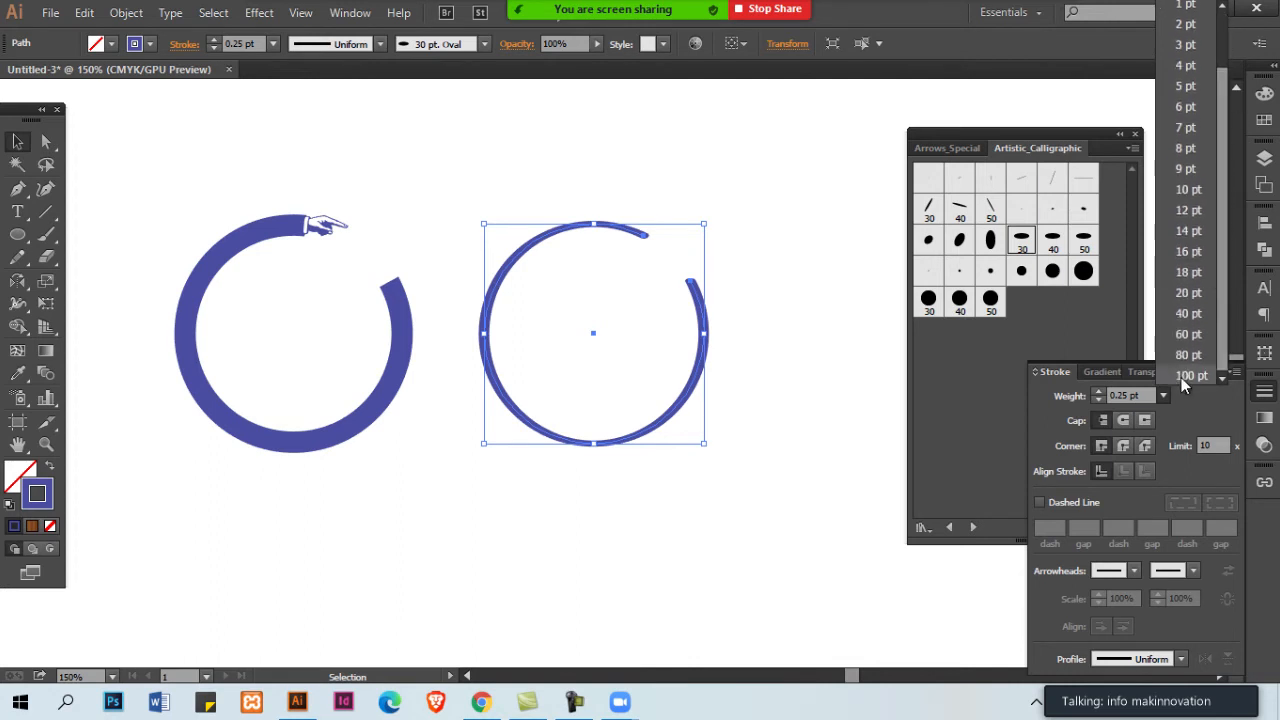
pyautogui.scroll(3, 1228, 200)
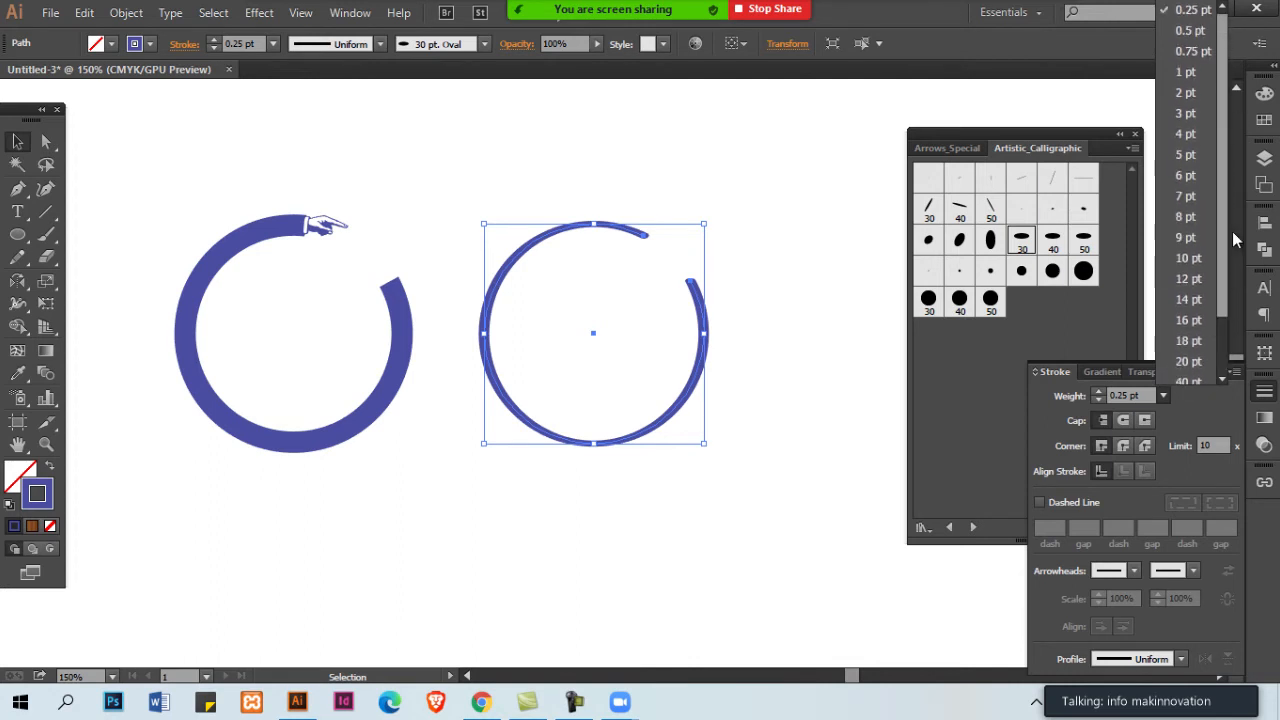
pyautogui.click(1192, 72)
# Try a 7 pt stroke weight on the copied circle, return it to 1 pt and deselect the circle
pyautogui.click(1163, 396)
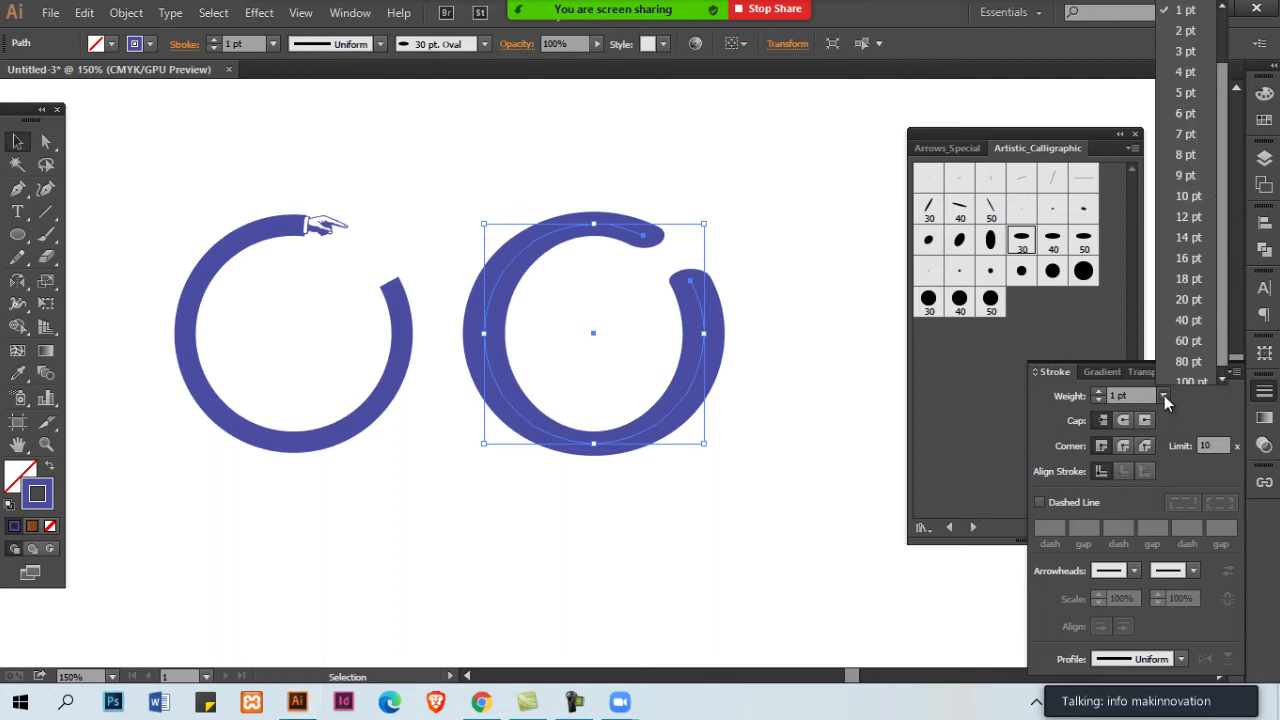
pyautogui.click(1188, 135)
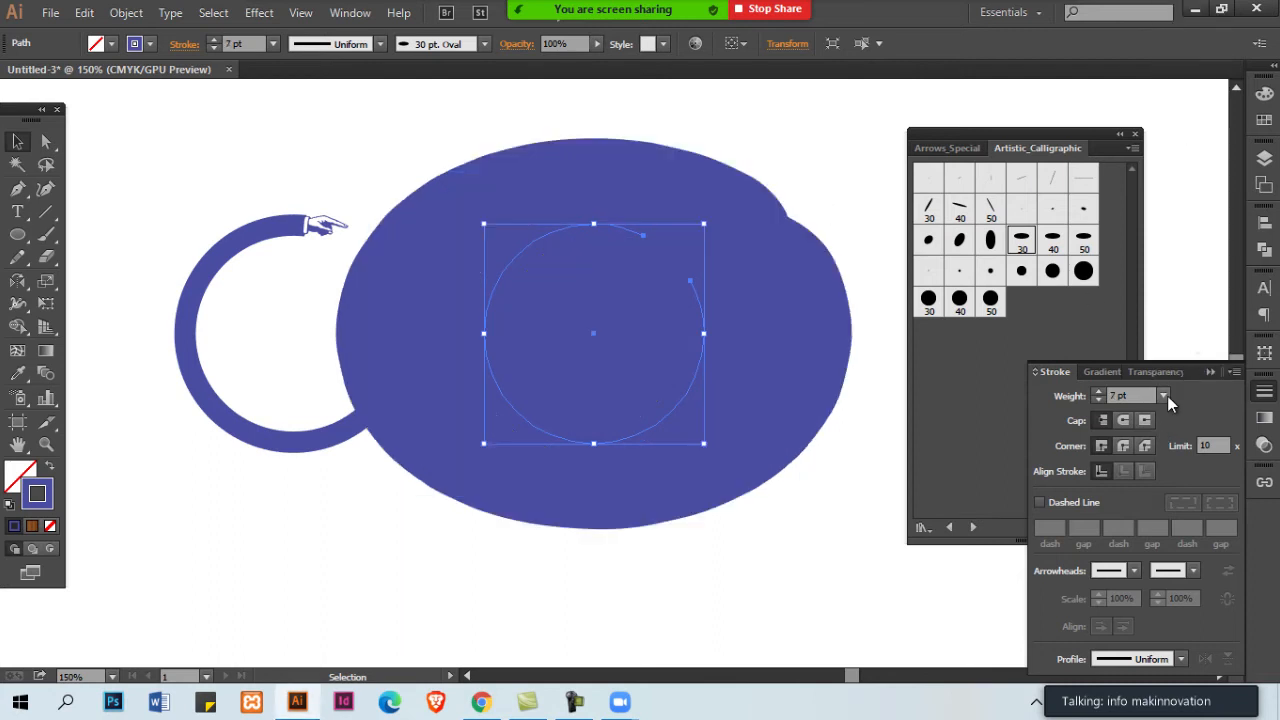
pyautogui.click(1164, 396)
pyautogui.click(1192, 72)
pyautogui.click(630, 368)
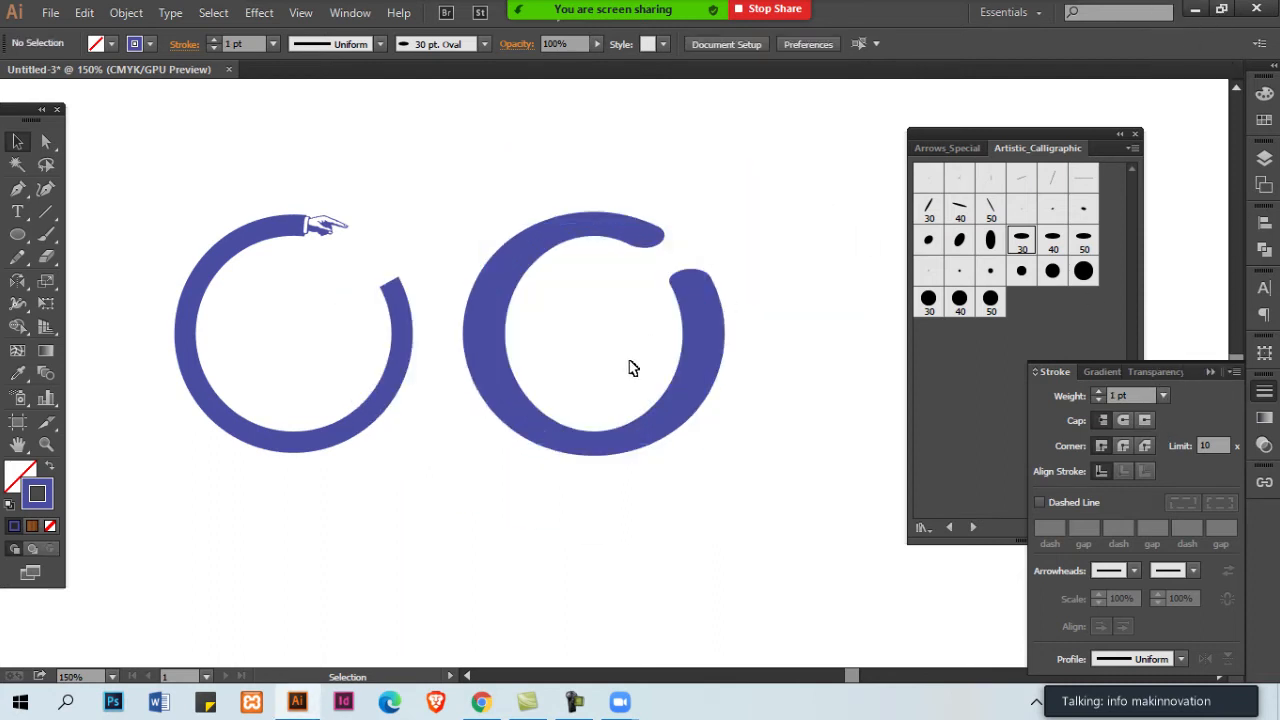
# Place a copy of the calligraphic circle below it and a copy of the lowest arrow line beside that circle
pyautogui.hotkey('ctrl', '-')
pyautogui.moveTo(594, 408); pyautogui.dragTo(604, 500)
pyautogui.click(604, 325)
pyautogui.moveTo(604, 500); pyautogui.dragTo(905, 415)
pyautogui.moveTo(480, 343)
pyautogui.mouseDown()
pyautogui.moveTo(700, 416)
pyautogui.moveTo(463, 320)
pyautogui.mouseUp()
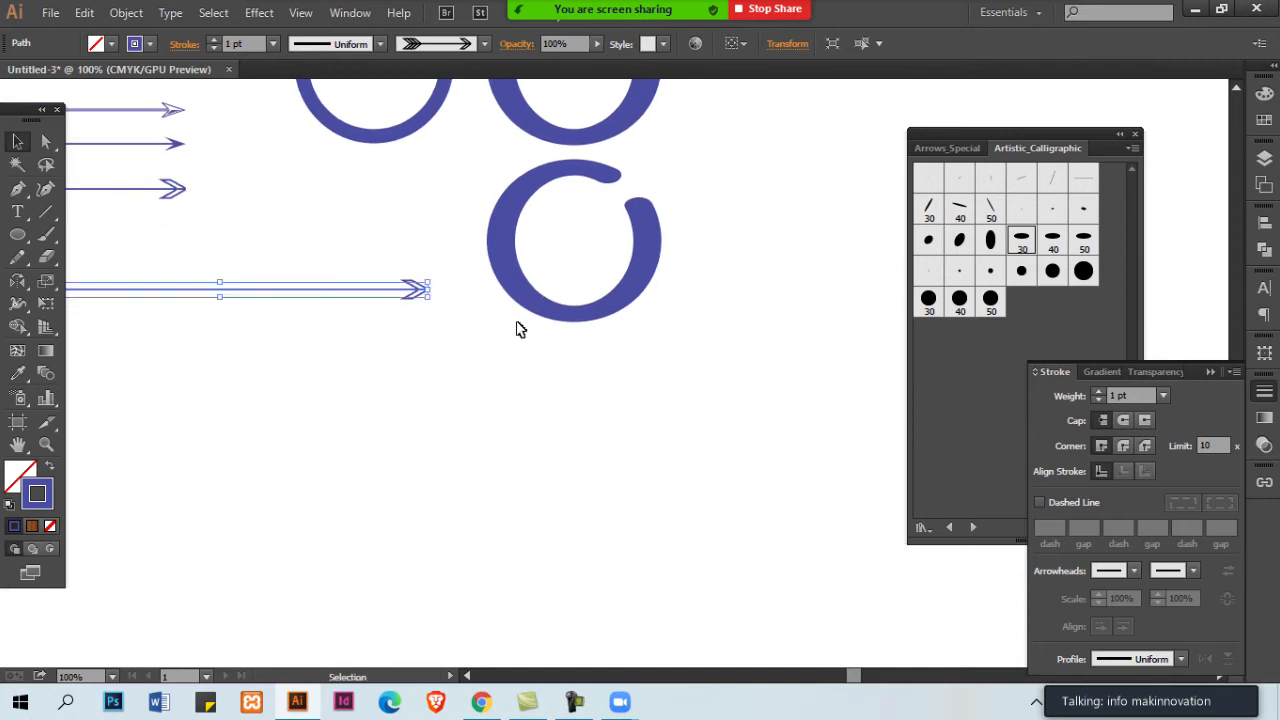
# Apply the 20 pt. Oval calligraphic brush to the copied arrow line
pyautogui.click(990, 240)
pyautogui.click(594, 397)
pyautogui.hotkey('ctrl', '+')
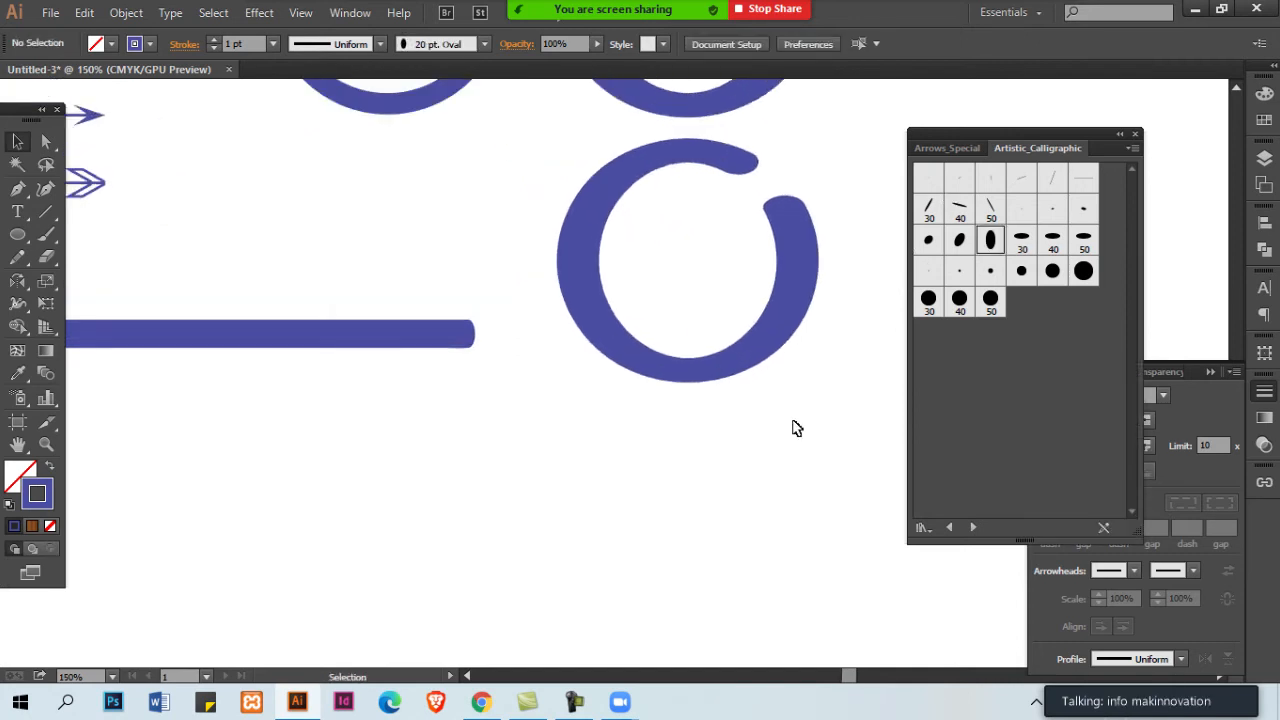
# Set the stroke of the copied line and lower circle to black and move both further down
pyautogui.moveTo(412, 484); pyautogui.dragTo(745, 322)
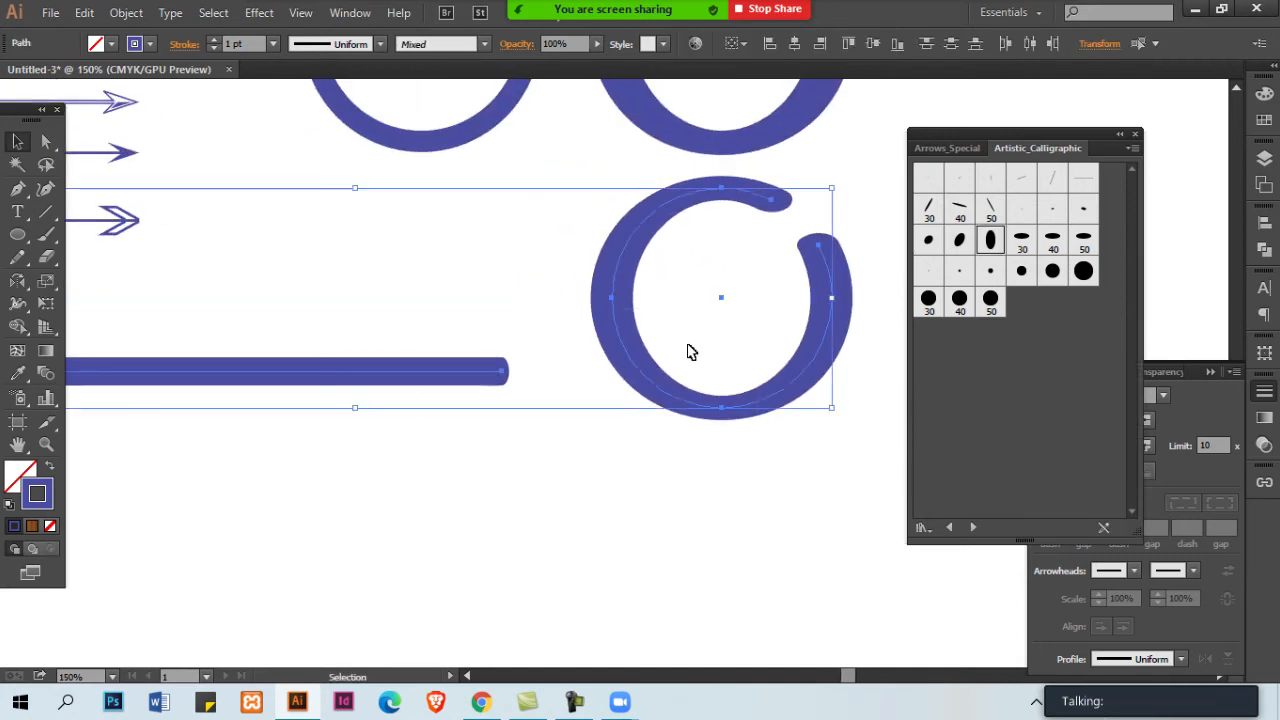
pyautogui.click(1263, 120)
pyautogui.hotkey('ctrl', '-')
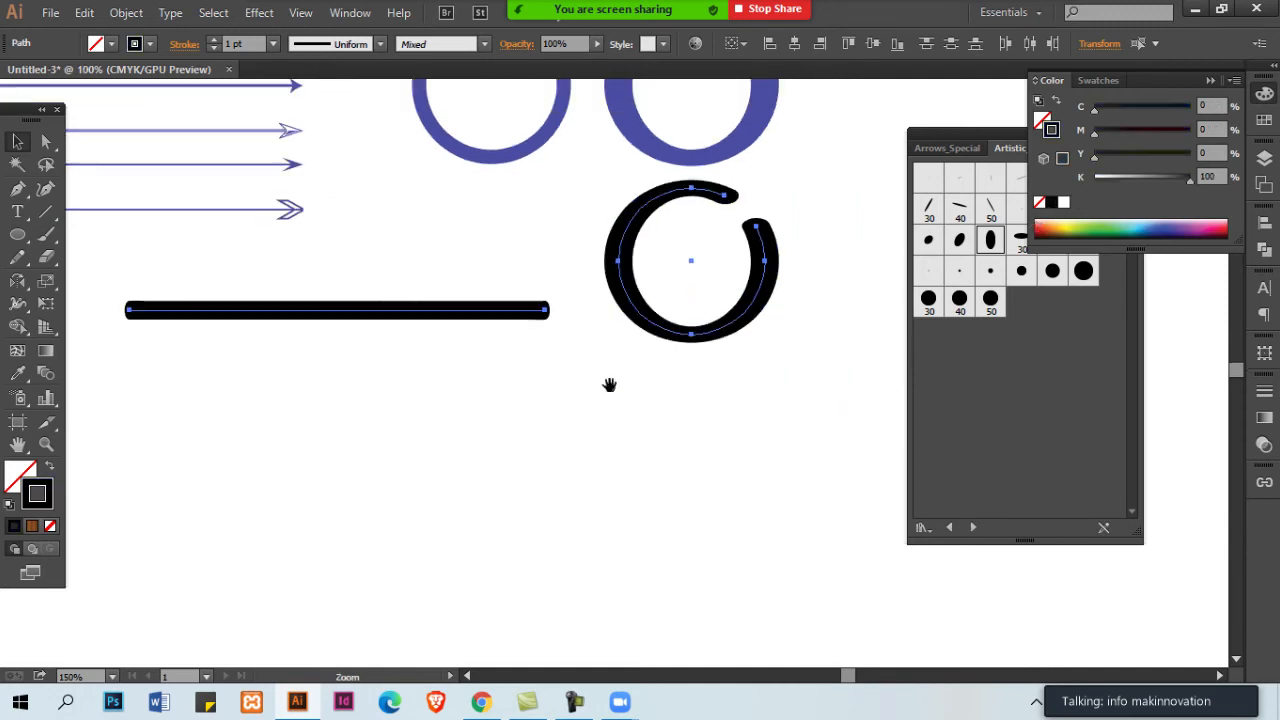
pyautogui.moveTo(642, 327); pyautogui.dragTo(631, 435)
pyautogui.click(830, 330)
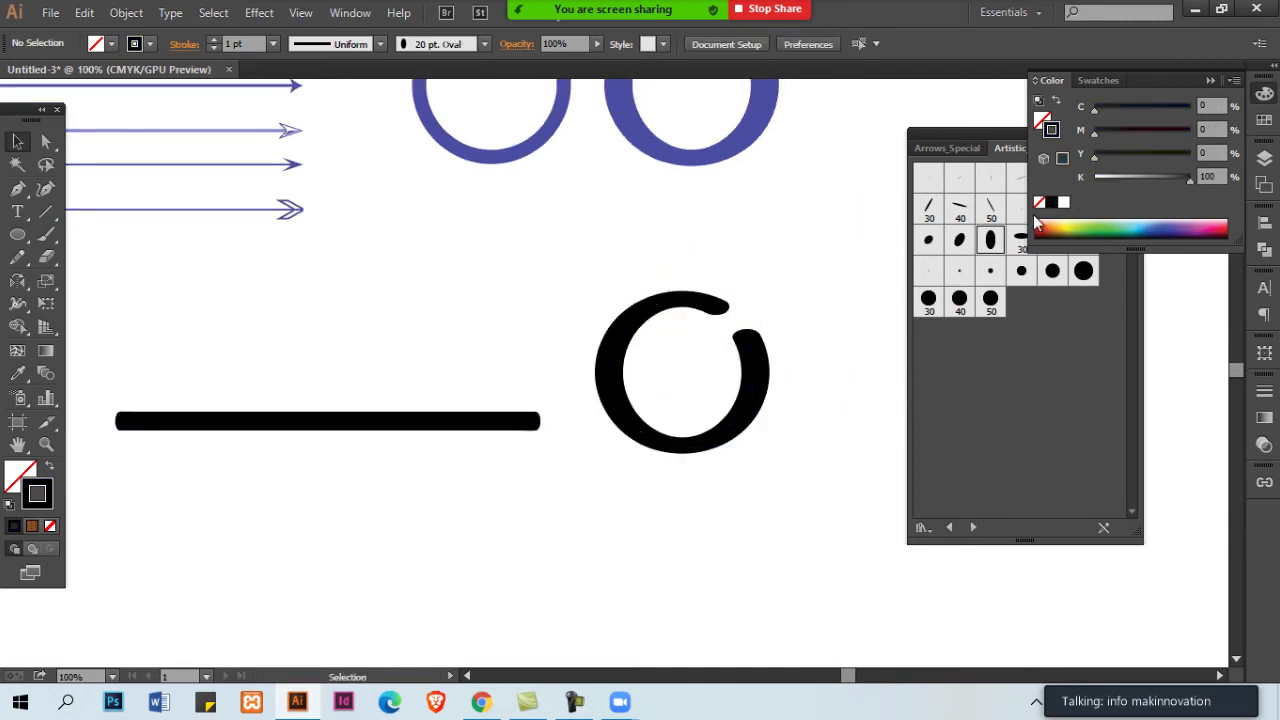
# Fill the black line and open circle with light blue from the color spectrum
pyautogui.moveTo(678, 393); pyautogui.dragTo(443, 476)
pyautogui.hotkey('ctrl', 'z')
pyautogui.moveTo(449, 526); pyautogui.dragTo(686, 356)
pyautogui.click(1049, 124)
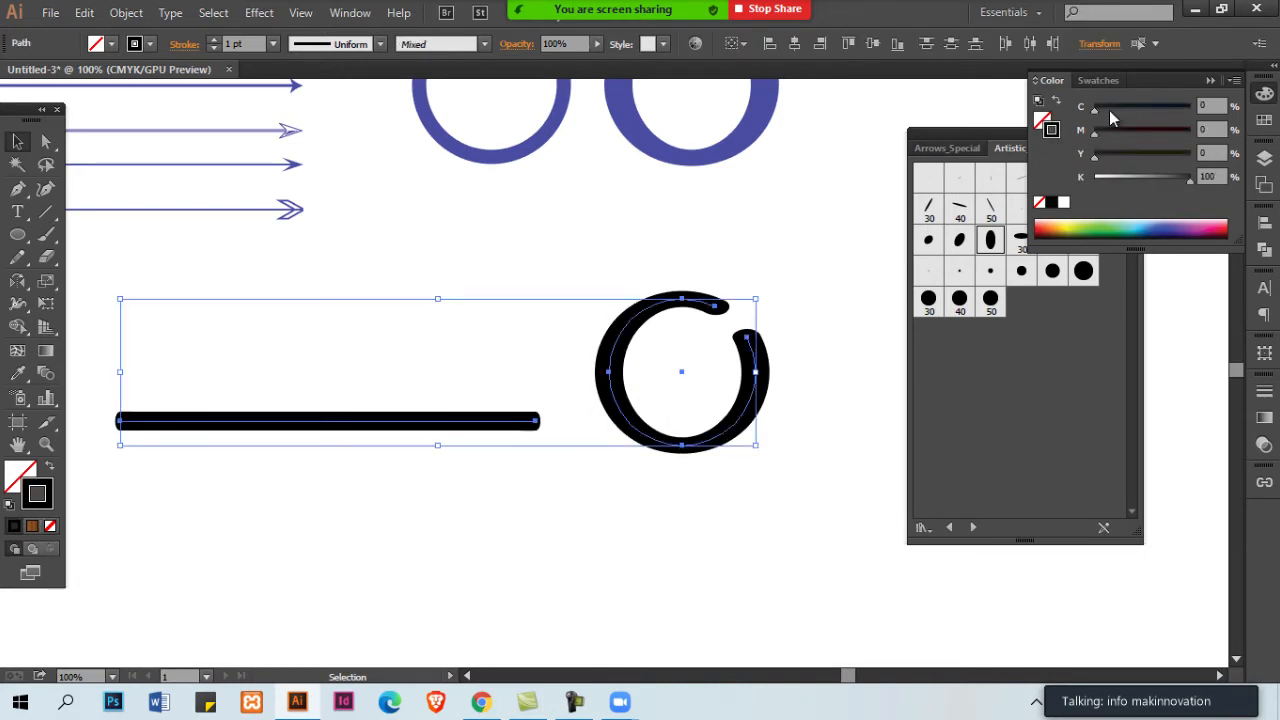
pyautogui.click(1041, 118)
pyautogui.click(1133, 227)
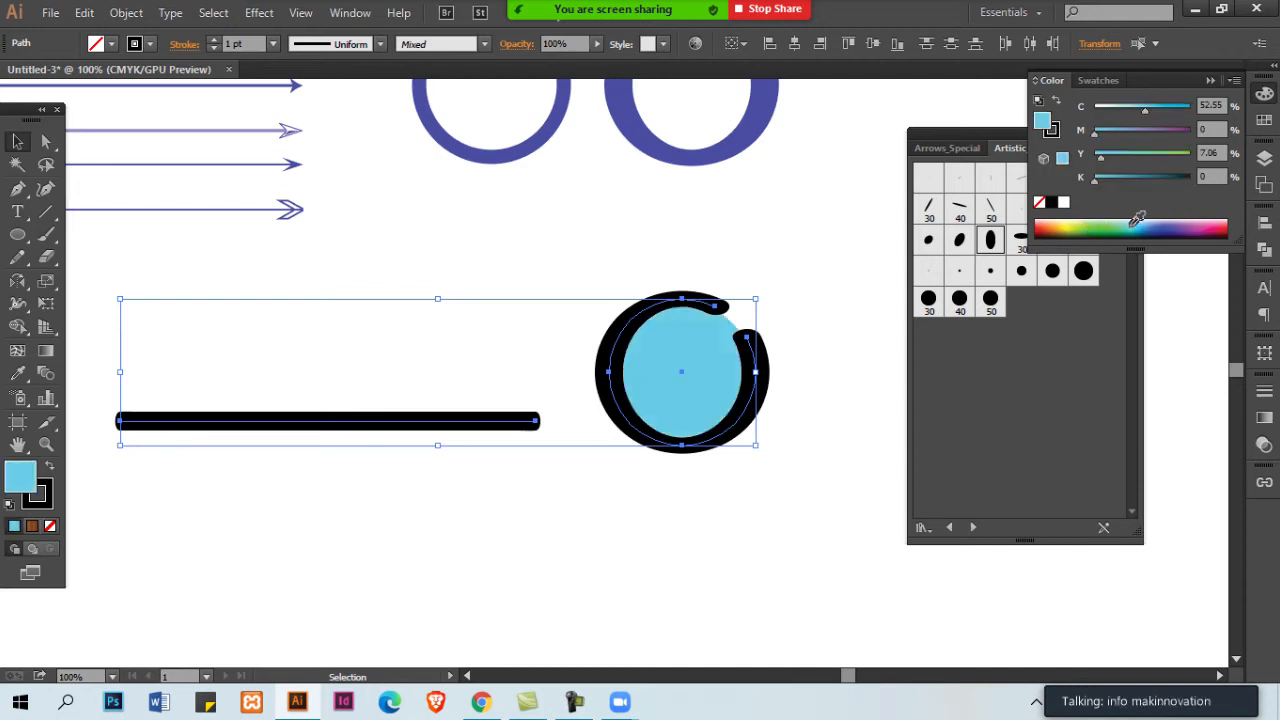
pyautogui.click(829, 309)
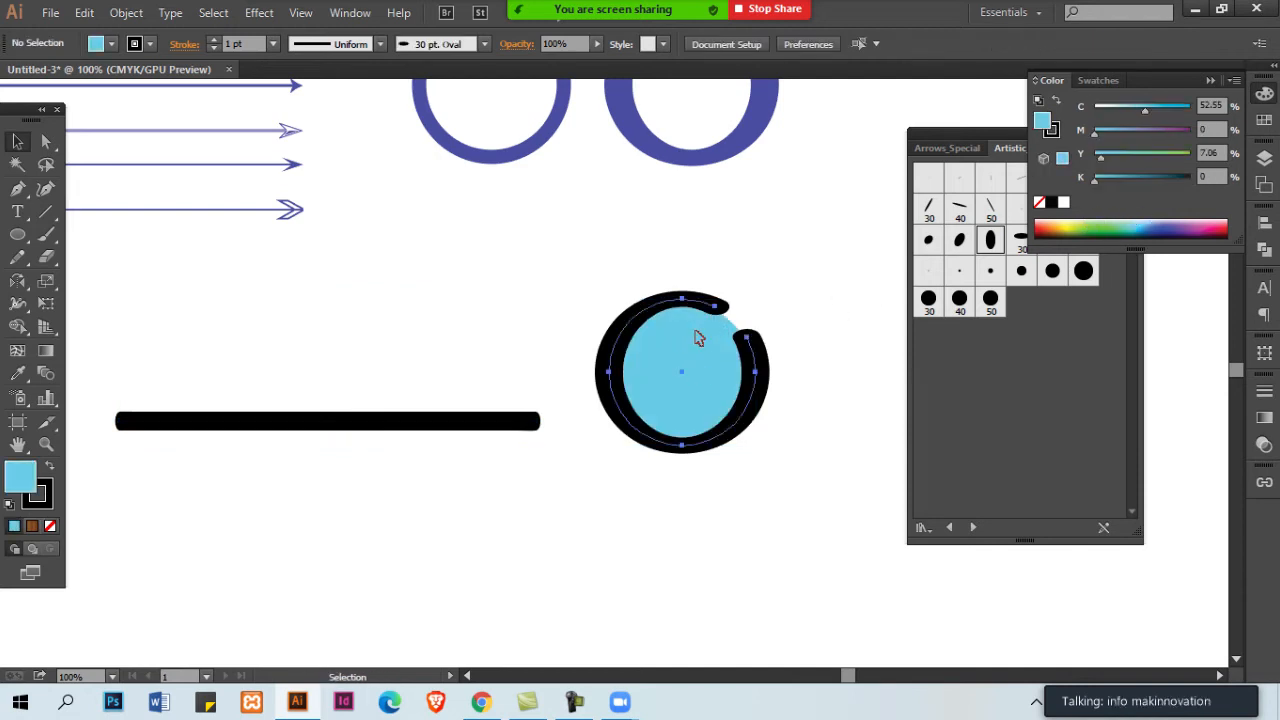
# Set the fill of the black open circle and the black line to none
pyautogui.click(698, 338)
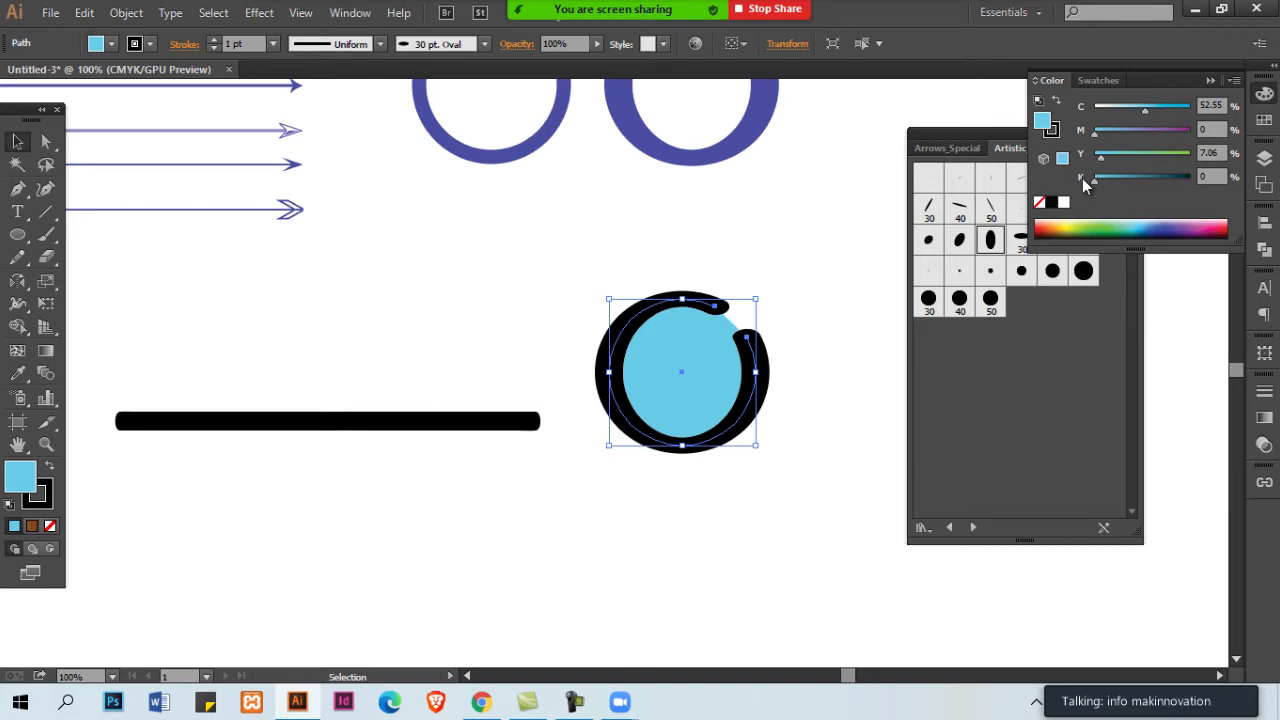
pyautogui.click(1039, 202)
pyautogui.moveTo(492, 366)
pyautogui.mouseDown()
pyautogui.moveTo(531, 480)
pyautogui.moveTo(558, 480)
pyautogui.mouseUp()
pyautogui.click(1039, 202)
pyautogui.click(451, 340)
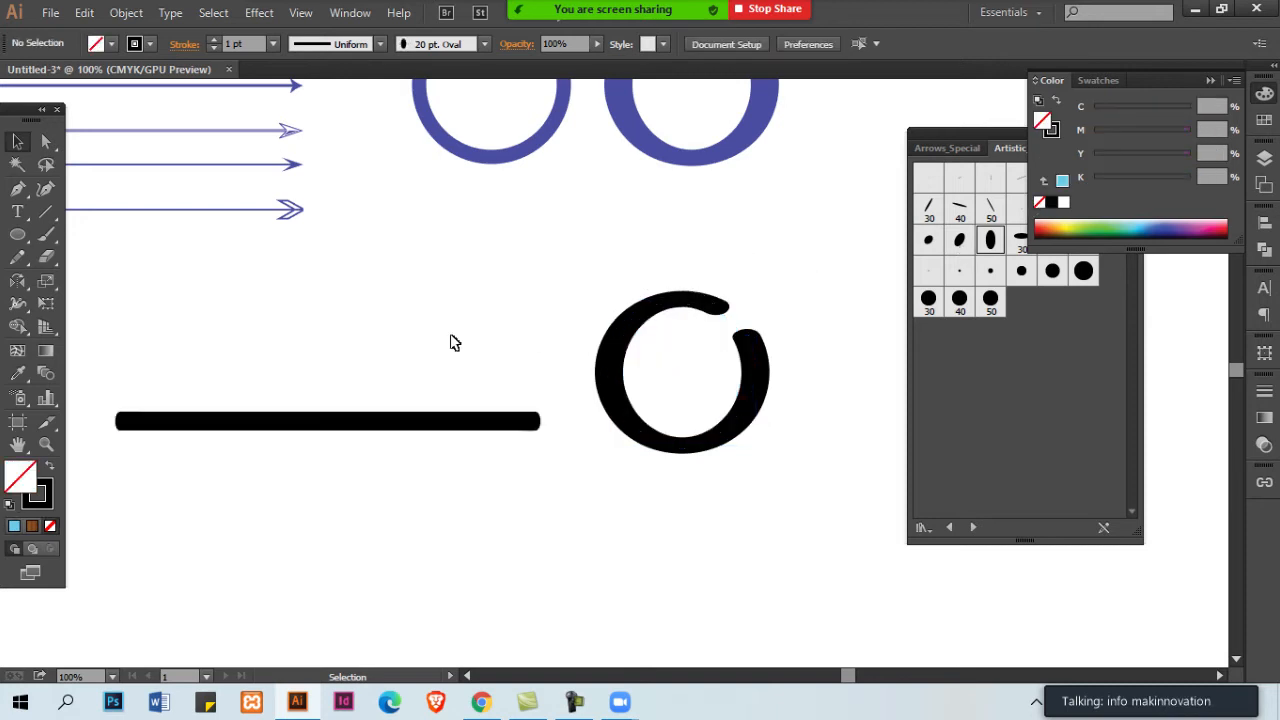
# Select the black line and open circle and open the Artistic_ChalkCharcoalPencil brush library
pyautogui.moveTo(451, 340); pyautogui.dragTo(729, 429)
pyautogui.click(342, 13)
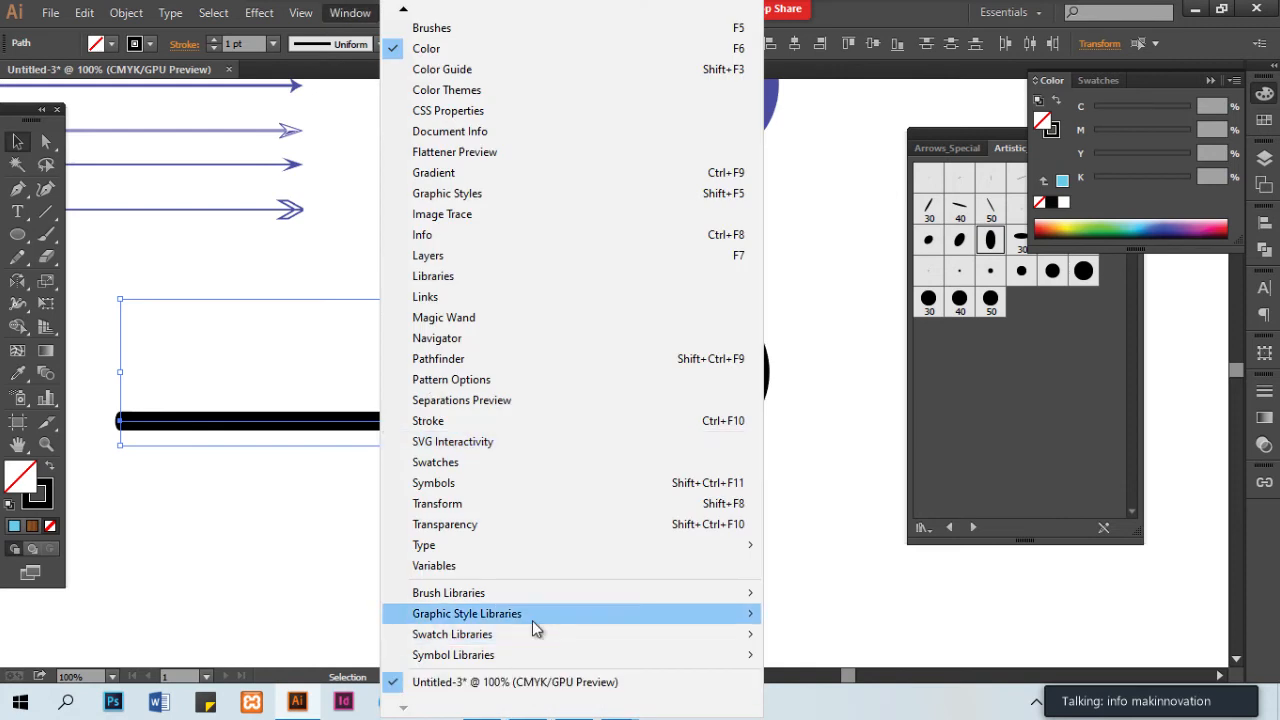
pyautogui.moveTo(553, 595)
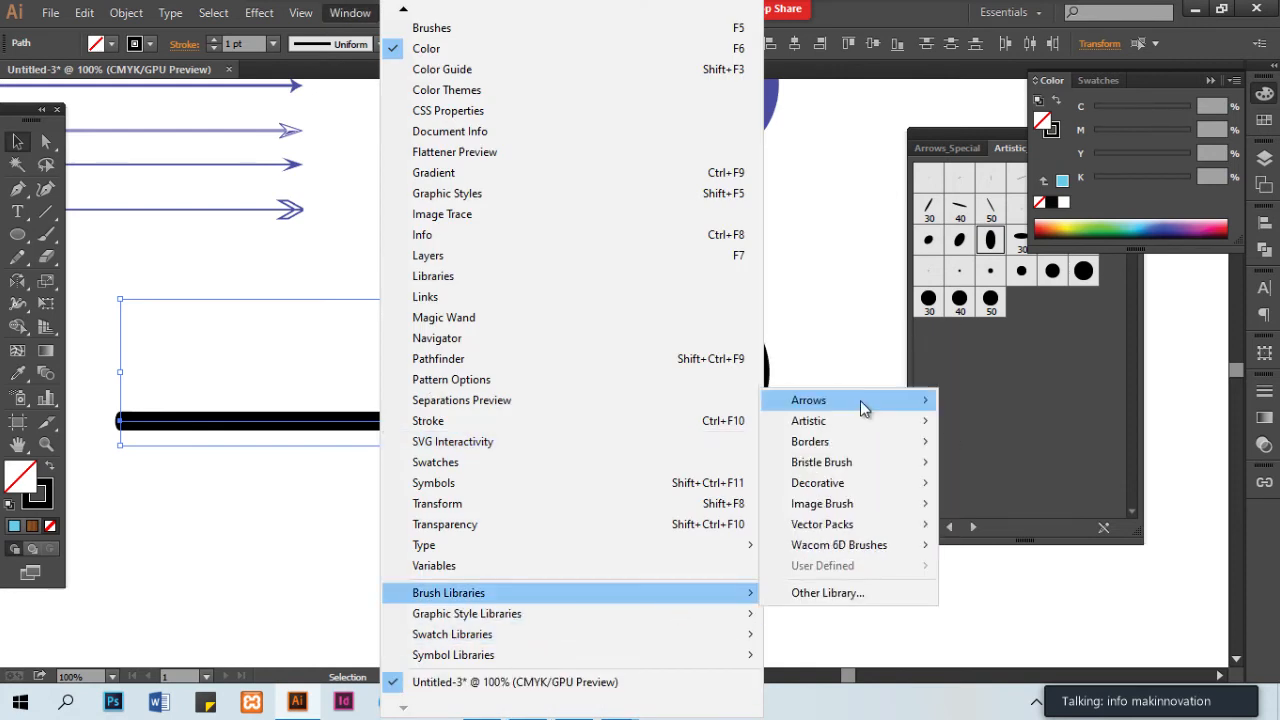
pyautogui.moveTo(858, 420)
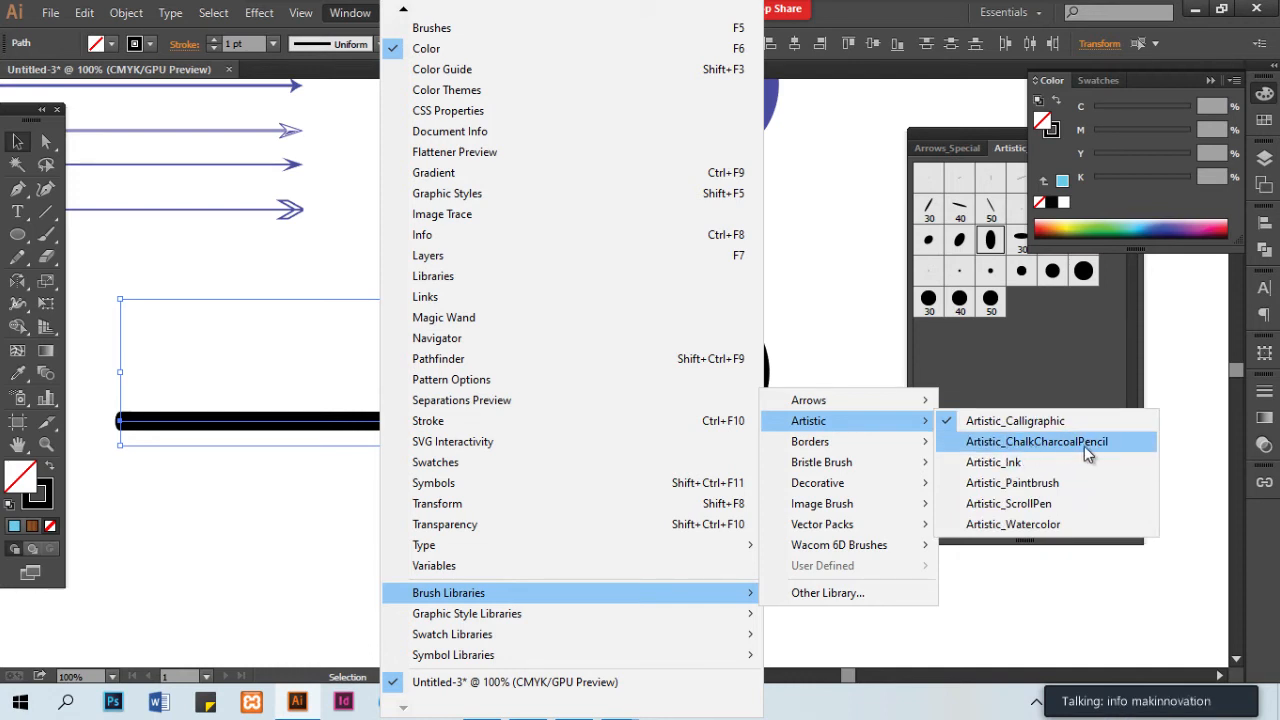
pyautogui.click(1094, 442)
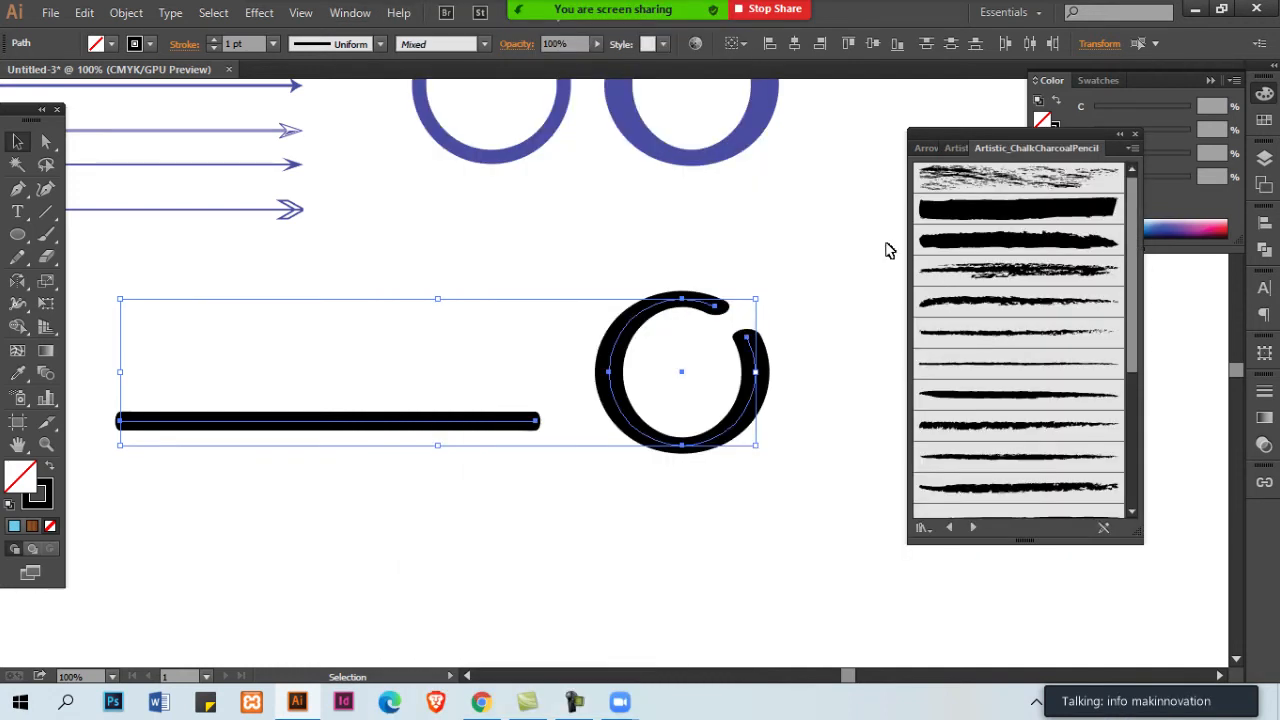
# Apply the first, scribbled chalk brush to the line and open circle and check both paths in outline view
pyautogui.click(757, 280)
pyautogui.moveTo(519, 458); pyautogui.dragTo(445, 483)
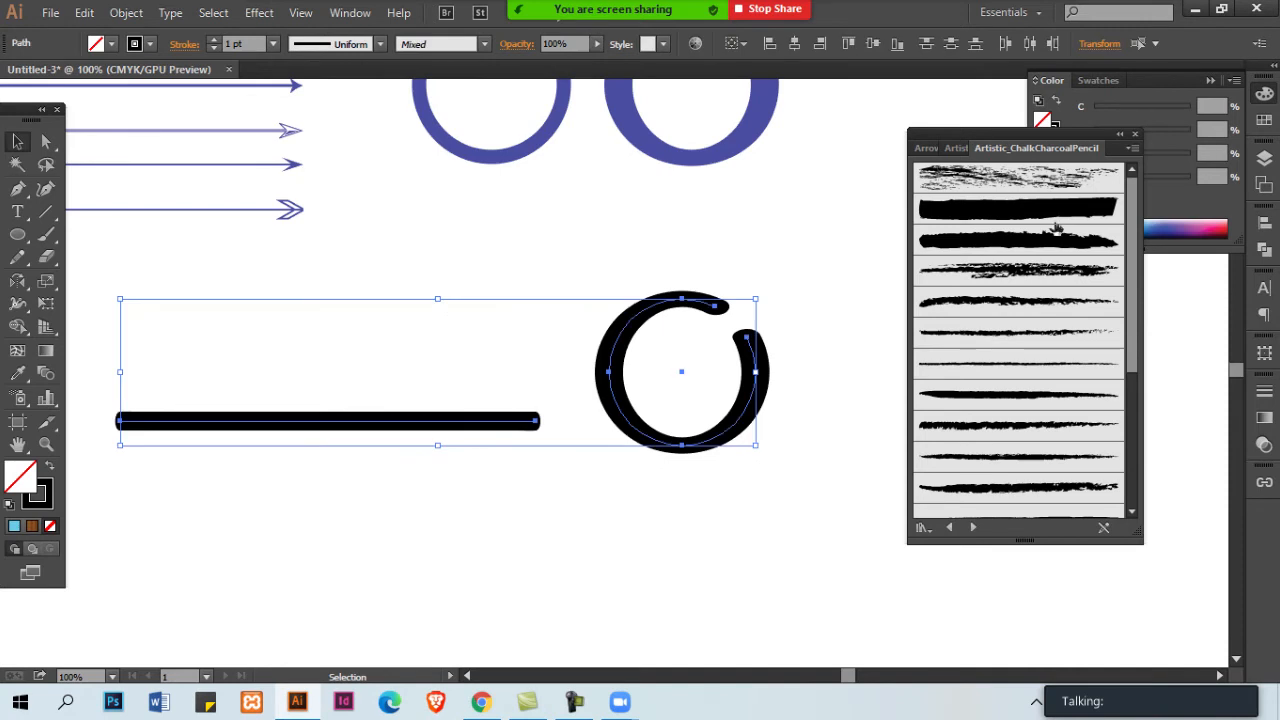
pyautogui.click(1058, 178)
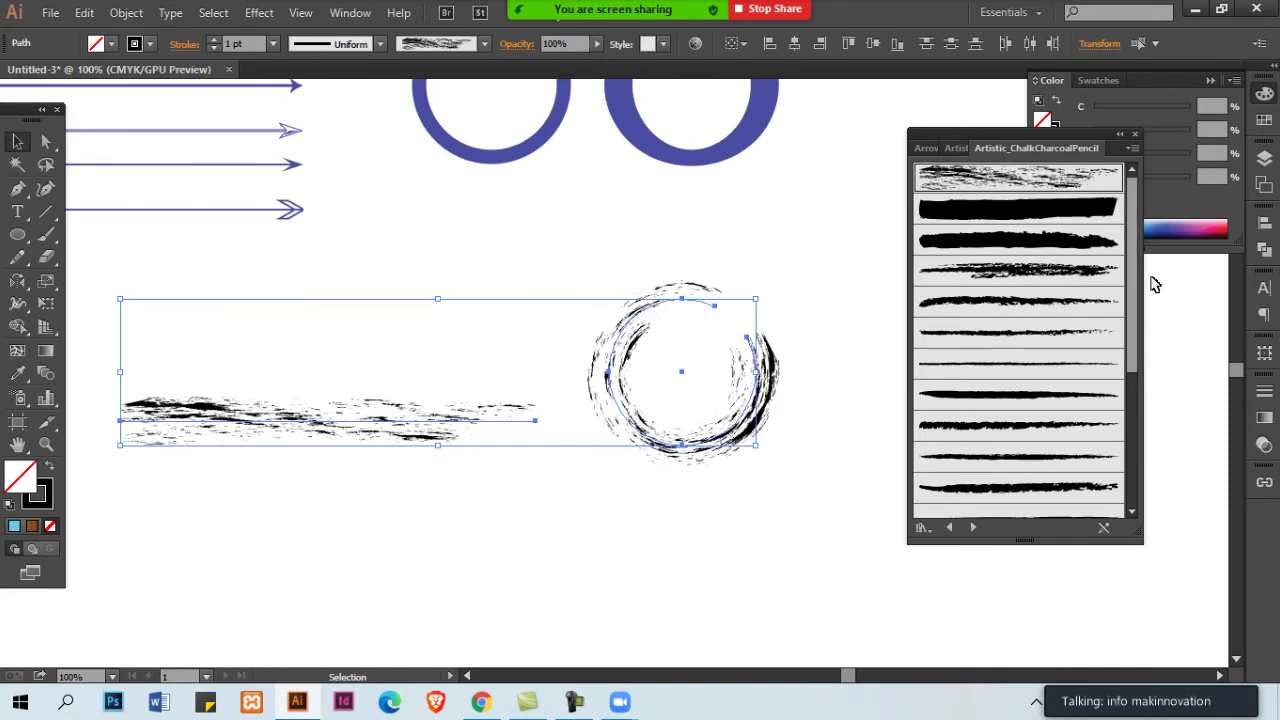
pyautogui.click(751, 490)
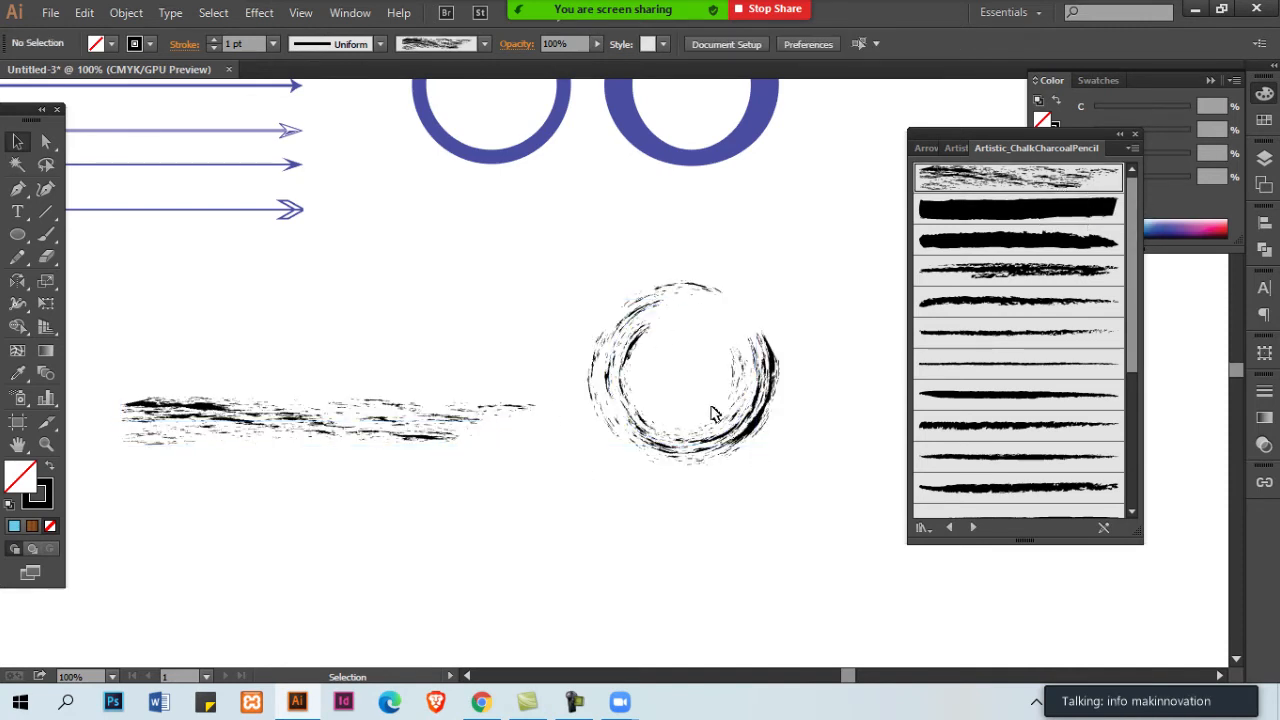
pyautogui.hotkey('ctrl', 'y')
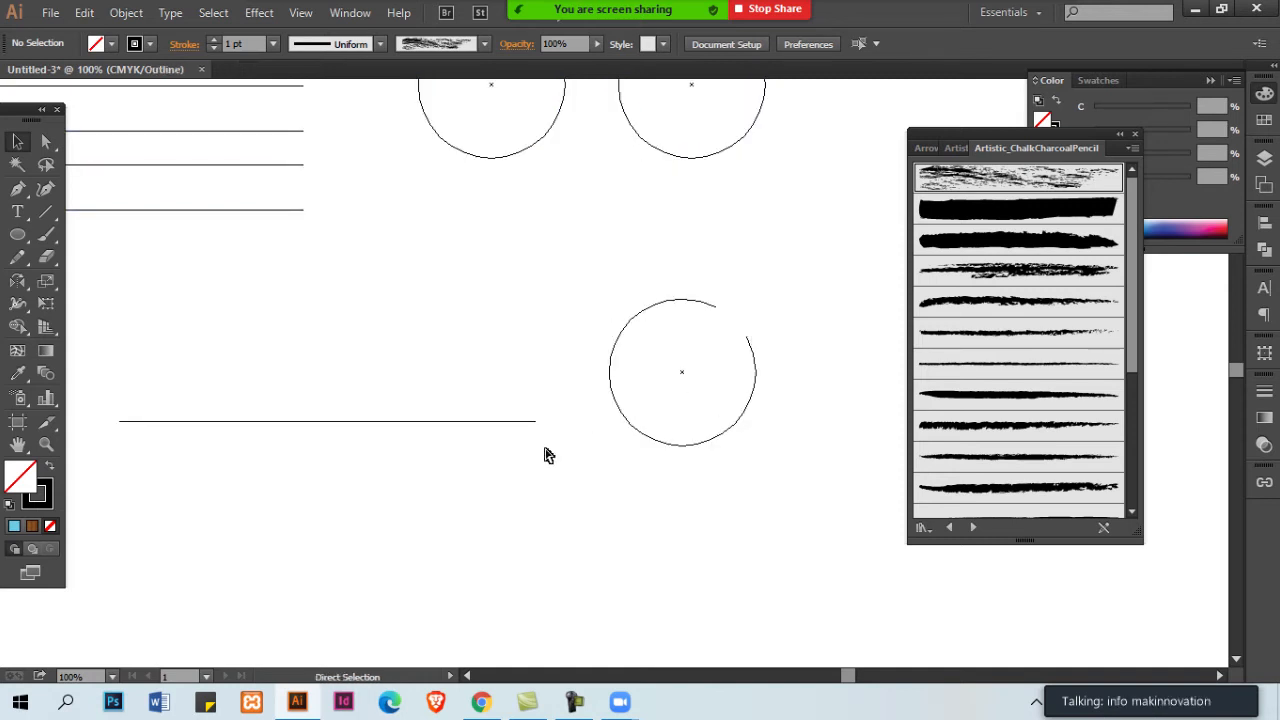
pyautogui.hotkey('ctrl', 'y')
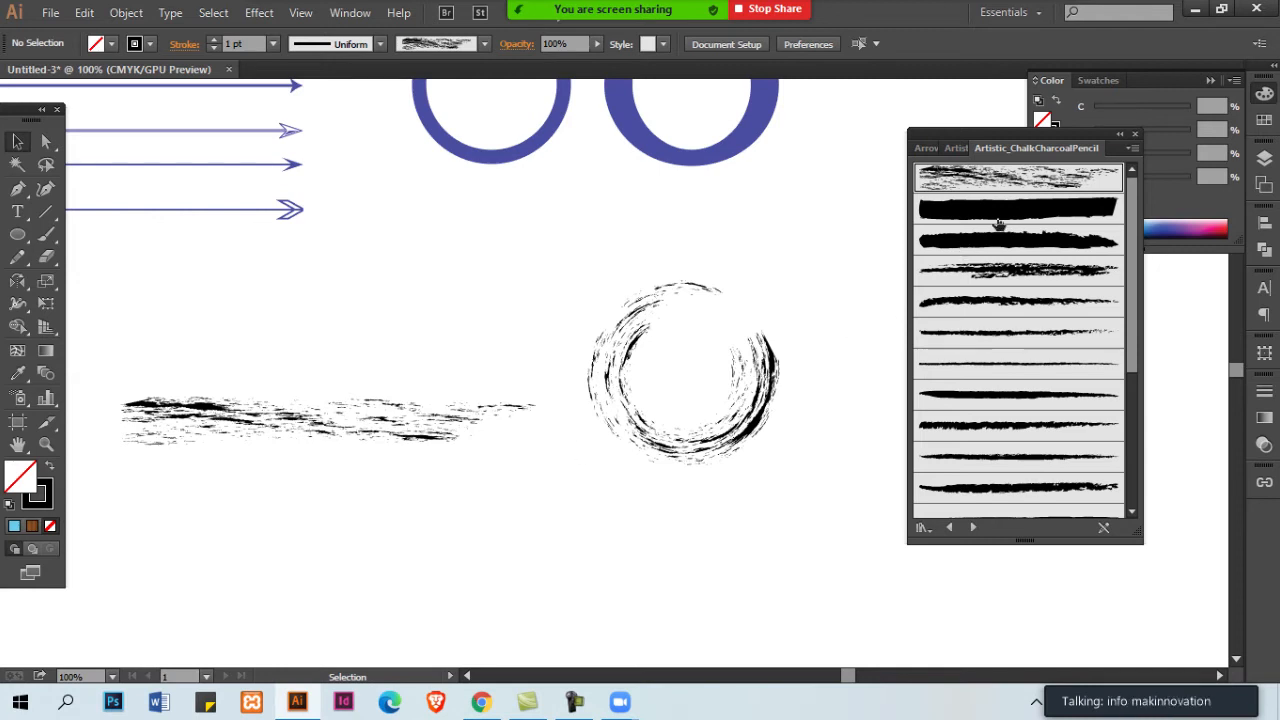
# Try the third and fourth Artistic_ChalkCharcoalPencil brushes on the line and open circle, ending with the fifth brush
pyautogui.moveTo(768, 291)
pyautogui.mouseDown()
pyautogui.moveTo(480, 445)
pyautogui.moveTo(443, 495)
pyautogui.mouseUp()
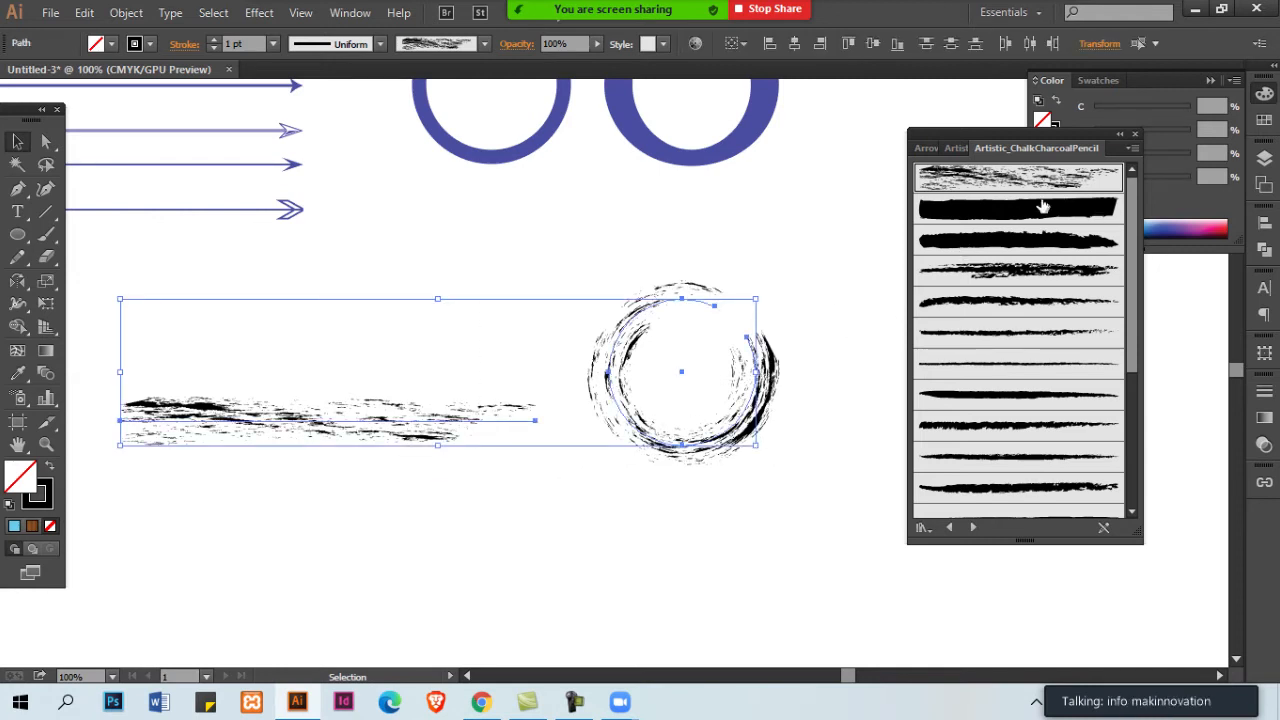
pyautogui.click(1045, 240)
pyautogui.click(1047, 275)
pyautogui.moveTo(775, 20)
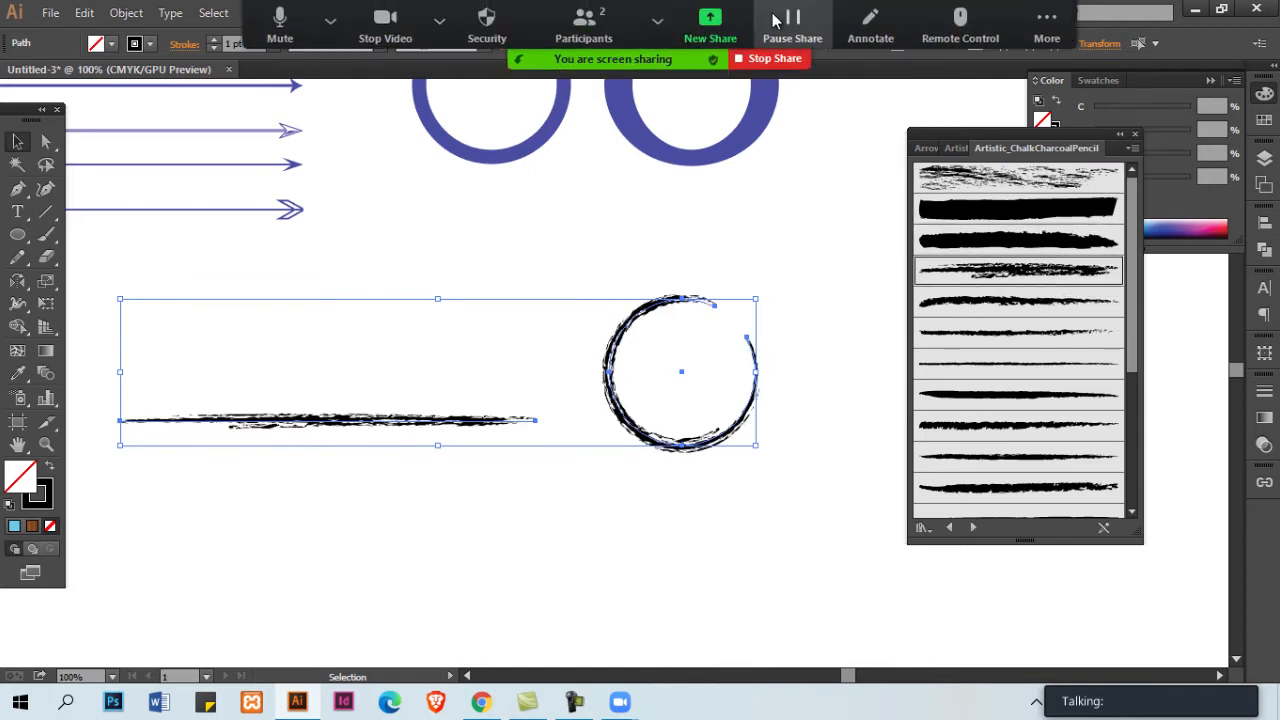
pyautogui.click(1031, 305)
pyautogui.click(814, 397)
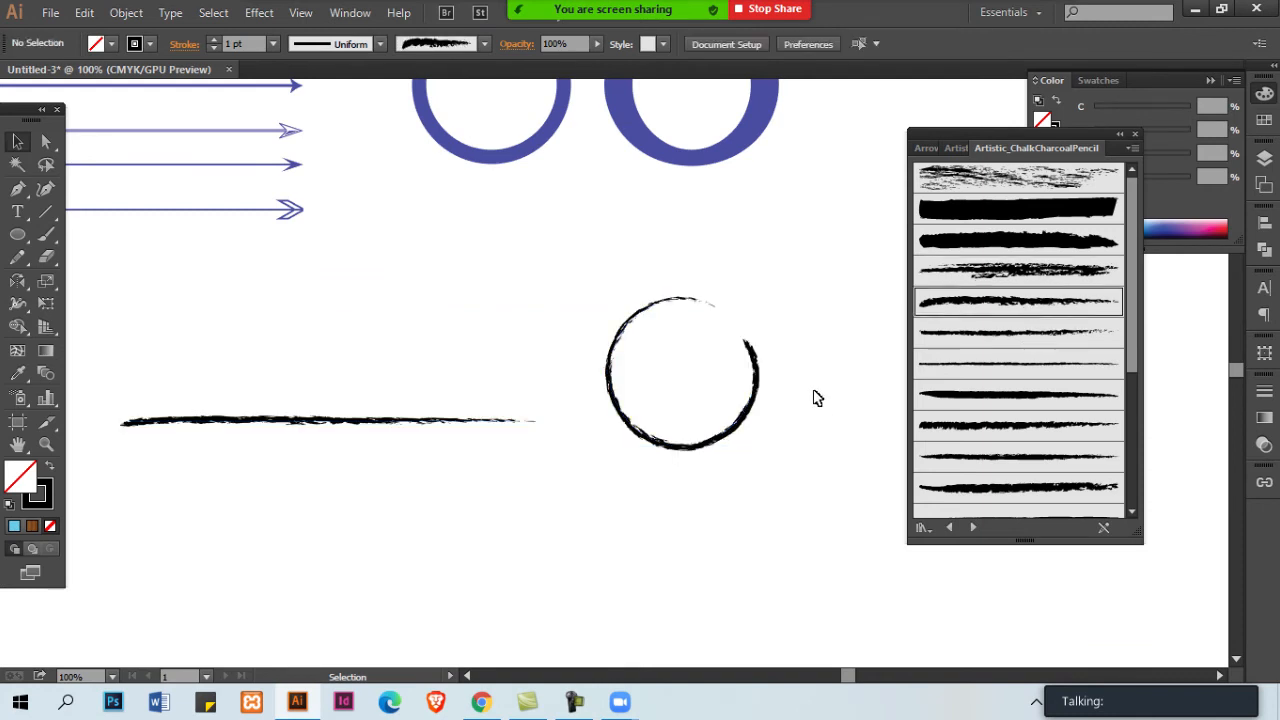
# Set the stroke weight of the chalk-brushed line and open circle to 2 pt
pyautogui.keyDown('ctrl'); pyautogui.click(669, 429); pyautogui.keyUp('ctrl')
pyautogui.moveTo(632, 405); pyautogui.dragTo(703, 371)
pyautogui.keyDown('ctrl'); pyautogui.keyDown('alt'); pyautogui.click(703, 371); pyautogui.keyUp('alt'); pyautogui.keyUp('ctrl')
pyautogui.moveTo(477, 314); pyautogui.dragTo(780, 411)
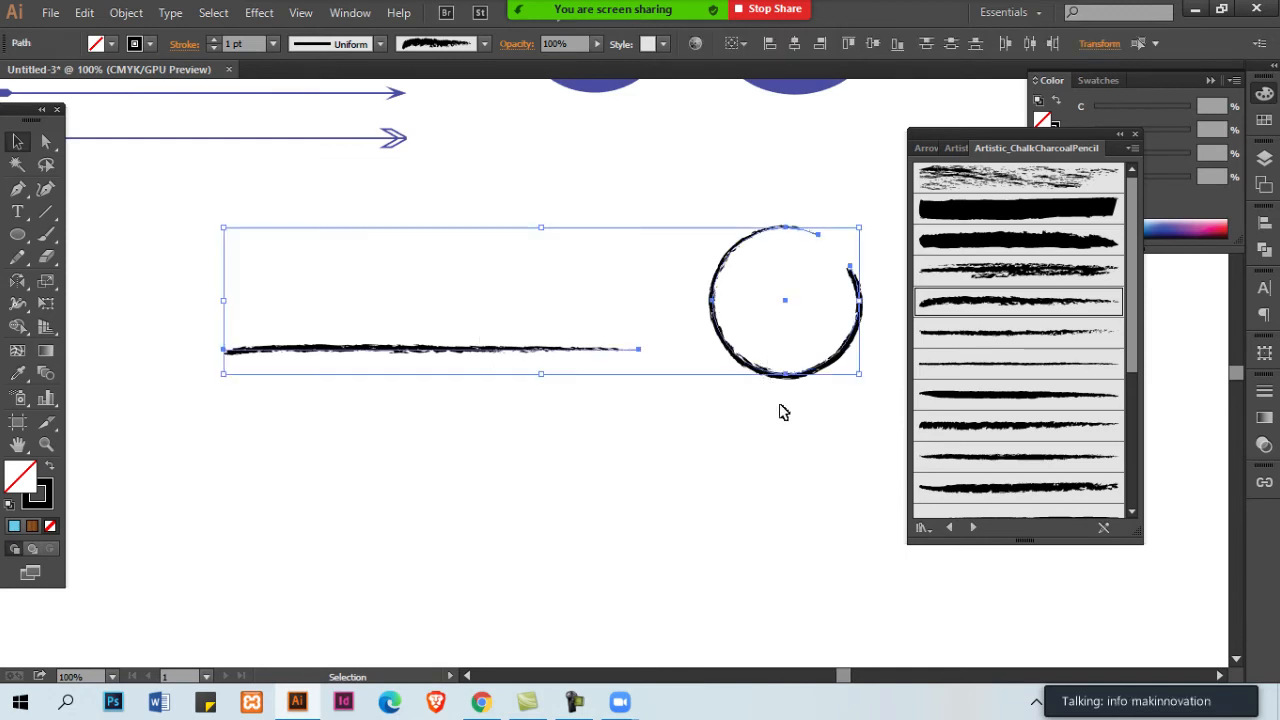
pyautogui.click(214, 41)
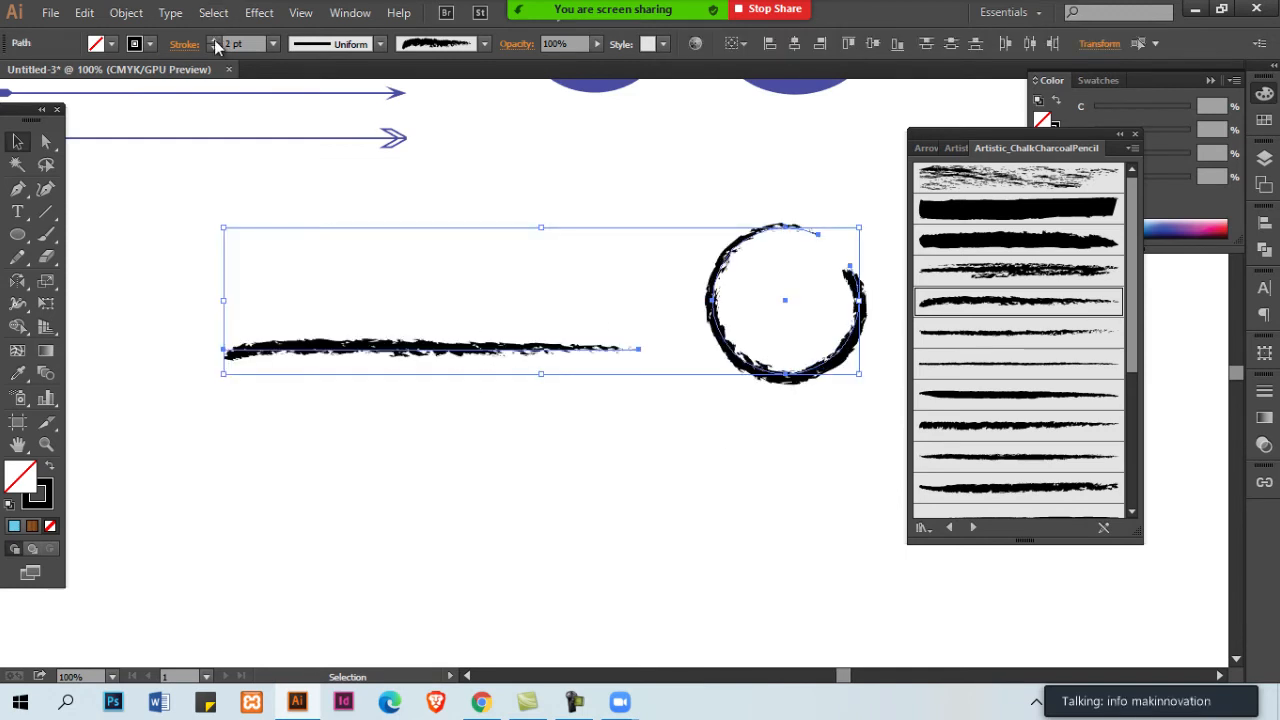
pyautogui.click(213, 40)
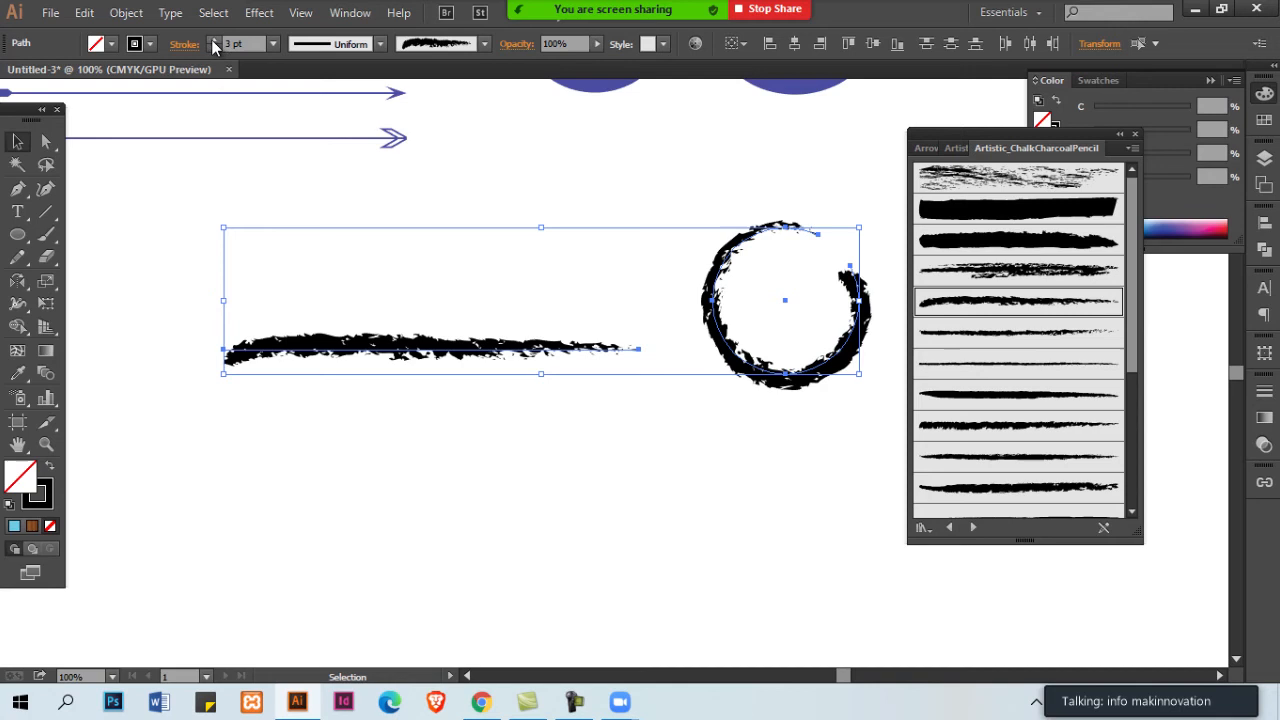
pyautogui.click(213, 47)
pyautogui.click(443, 261)
# Try further chalk and charcoal brushes on the line and open circle, ending with Charcoal - Thick
pyautogui.moveTo(408, 229); pyautogui.dragTo(796, 440)
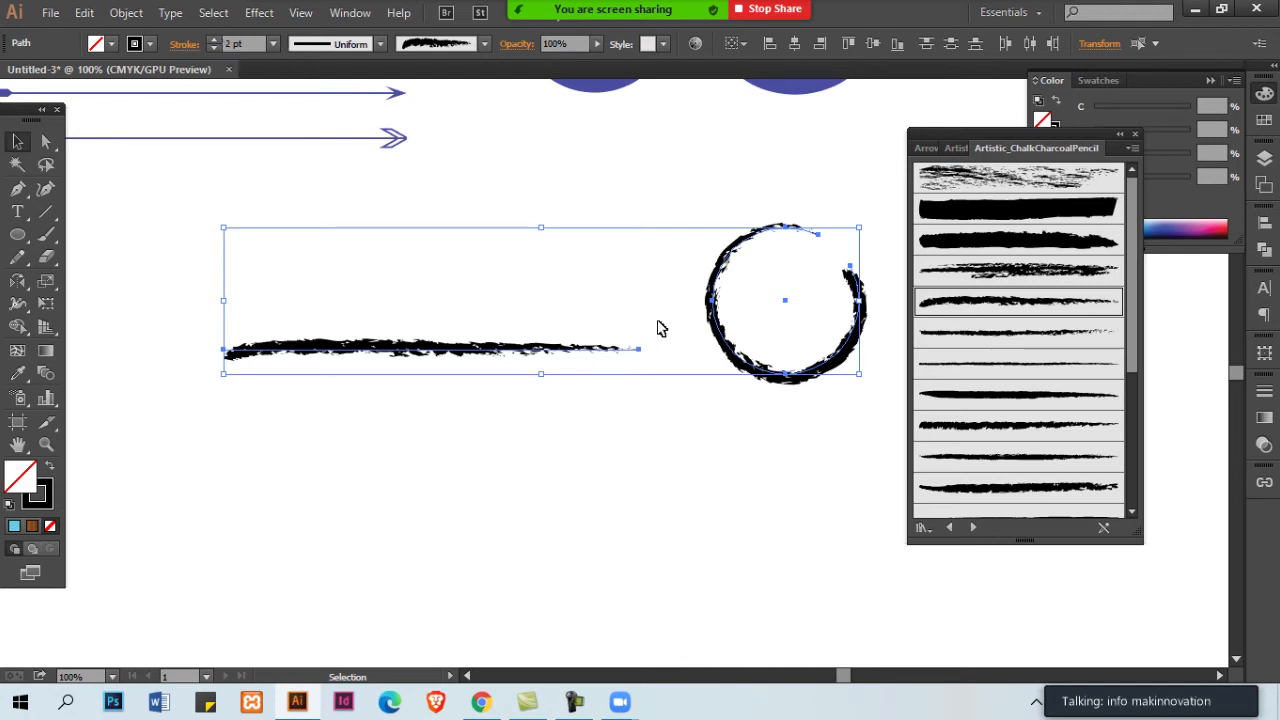
pyautogui.click(1007, 340)
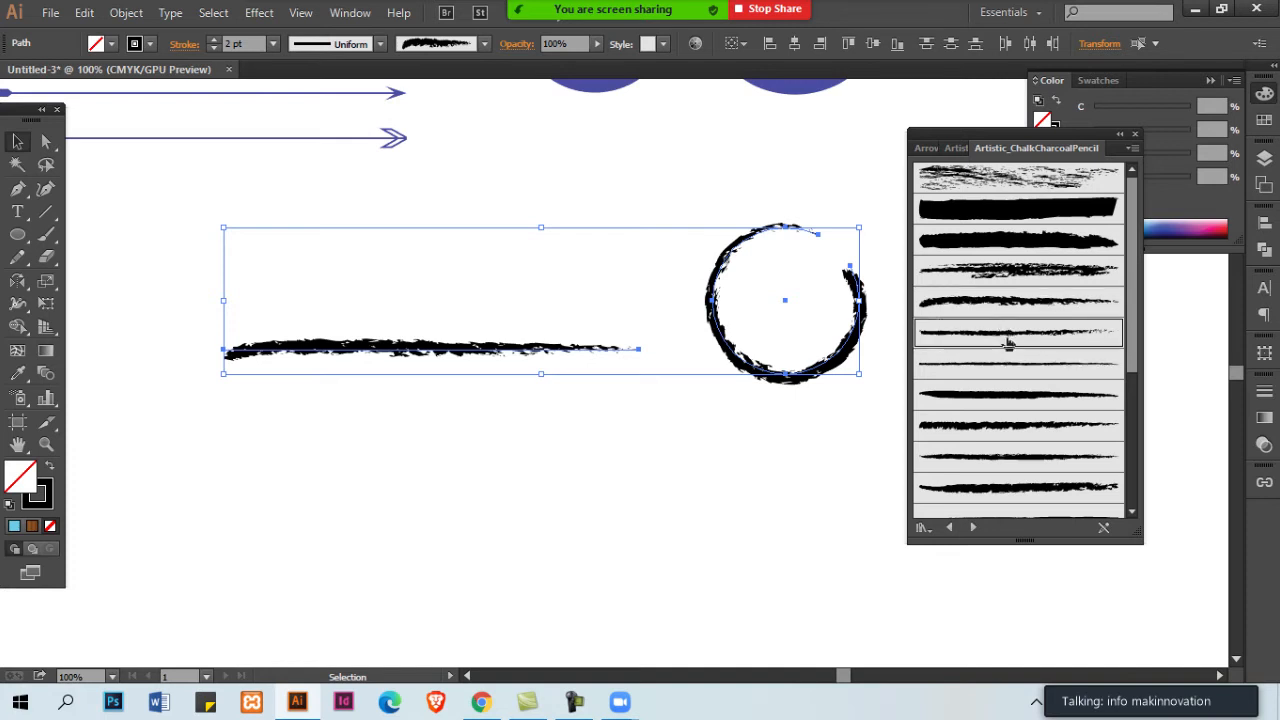
pyautogui.click(1035, 374)
pyautogui.click(1035, 414)
pyautogui.click(1040, 440)
pyautogui.click(1035, 487)
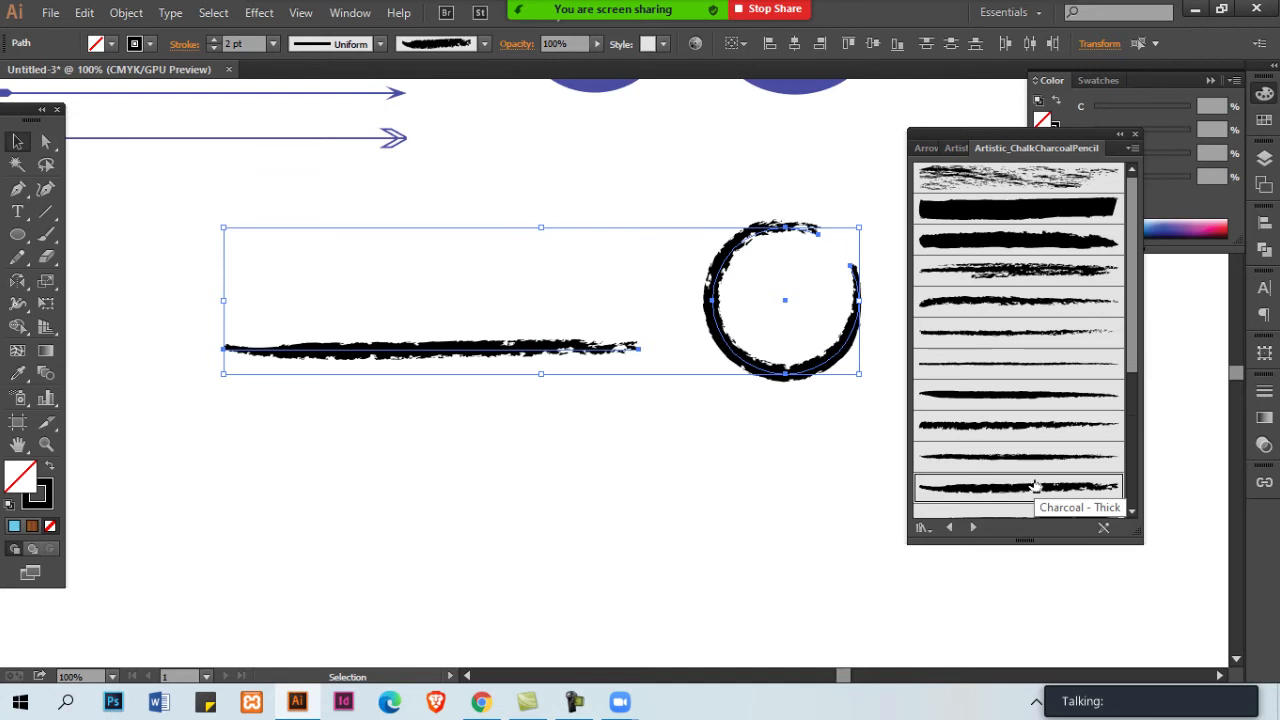
# Open the Artistic_Watercolor brush library
pyautogui.click(350, 13)
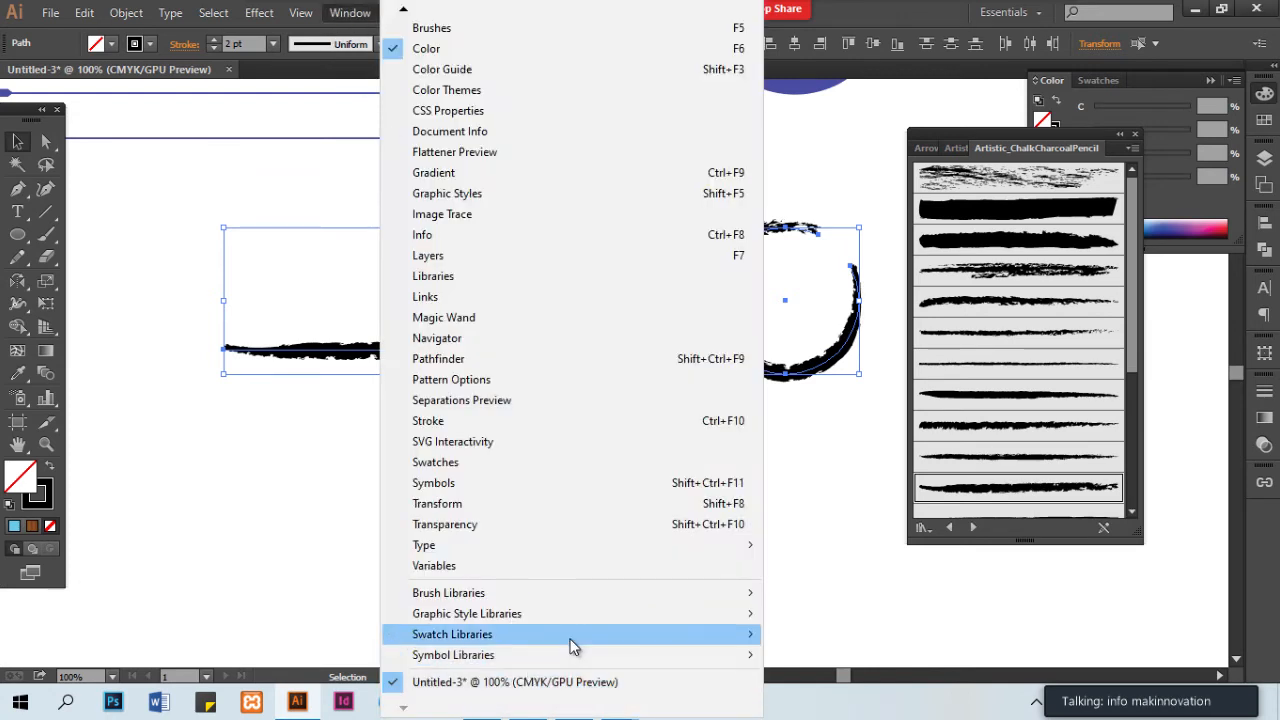
pyautogui.moveTo(642, 599)
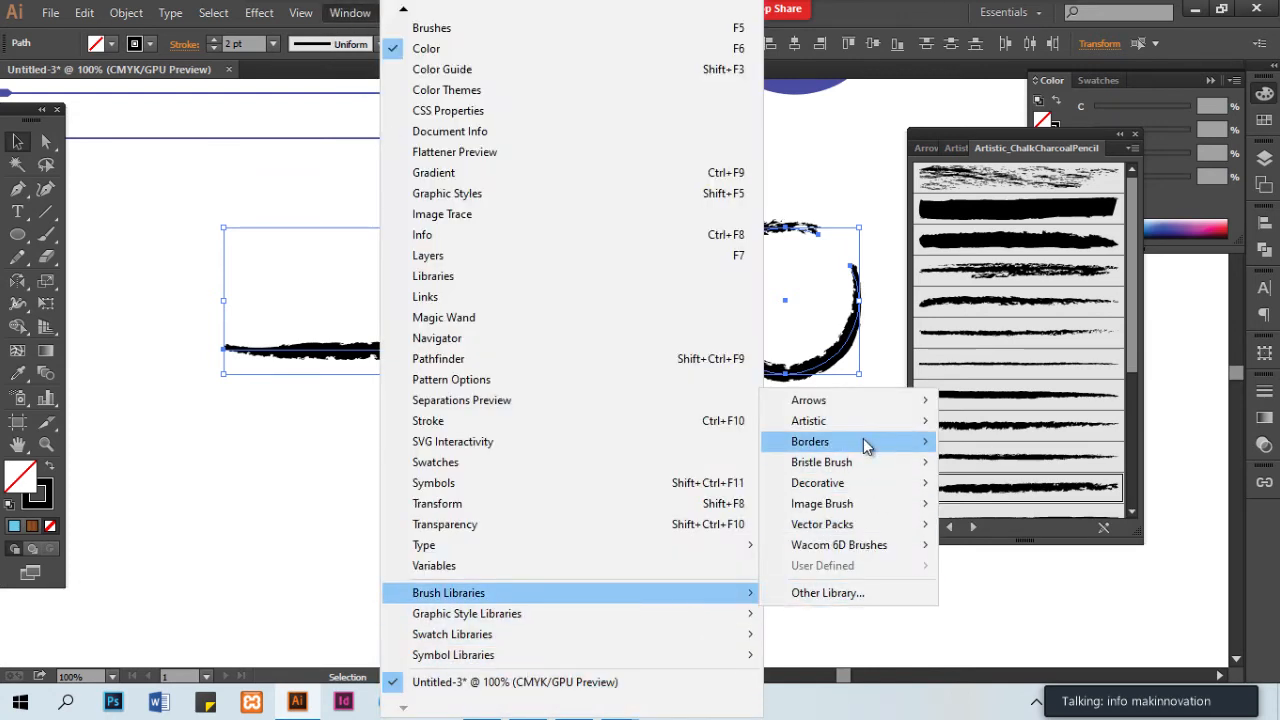
pyautogui.moveTo(866, 424)
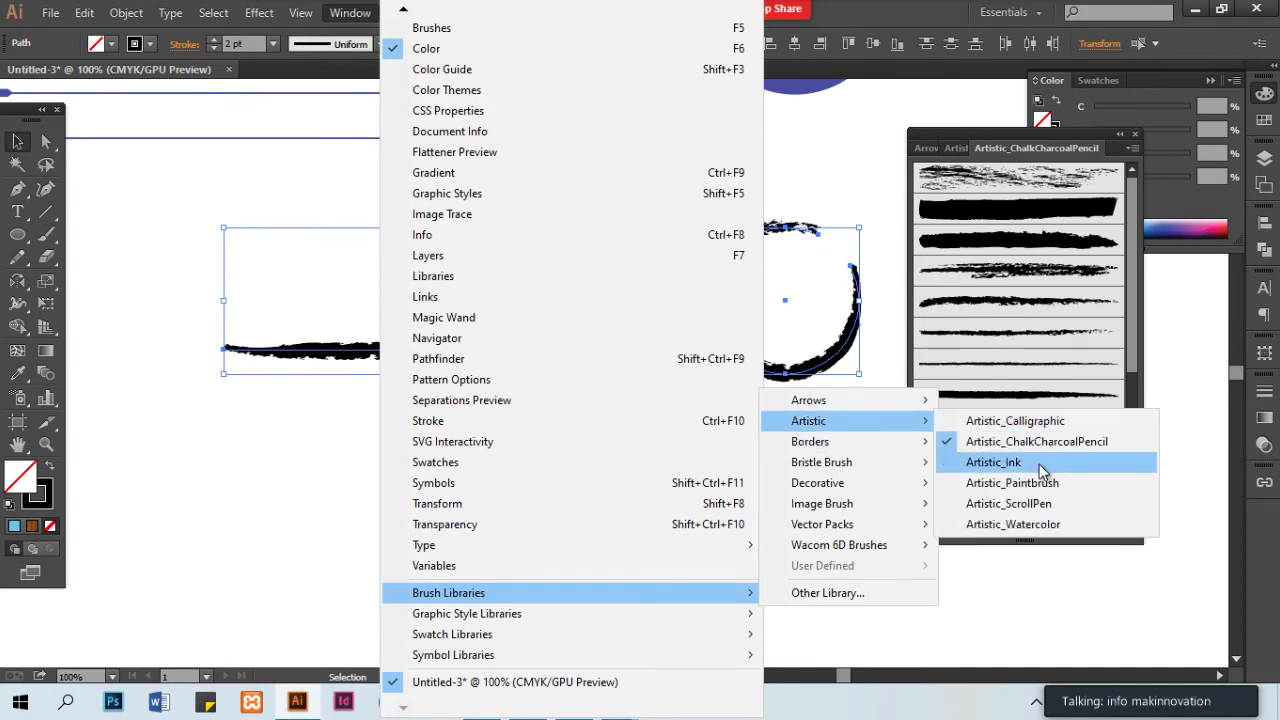
pyautogui.click(1066, 520)
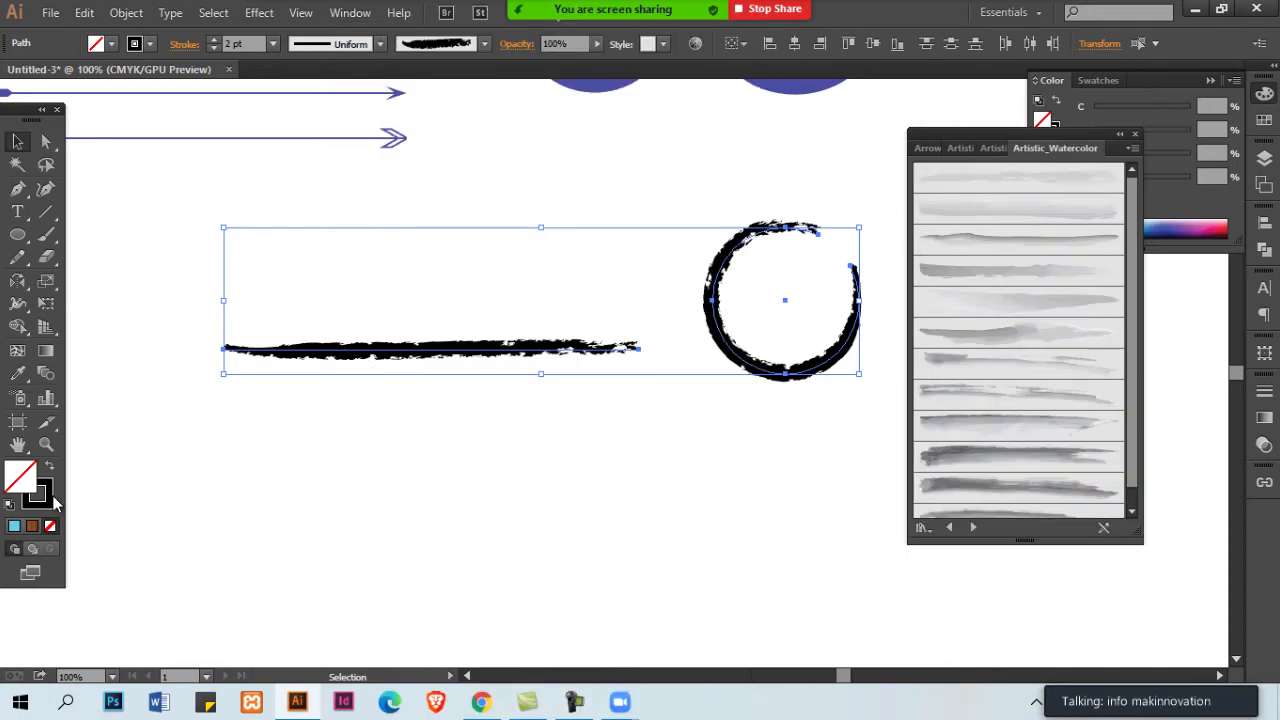
# Apply the seventh watercolor brush to the line and open circle and set their stroke weight to 1 pt
pyautogui.click(986, 303)
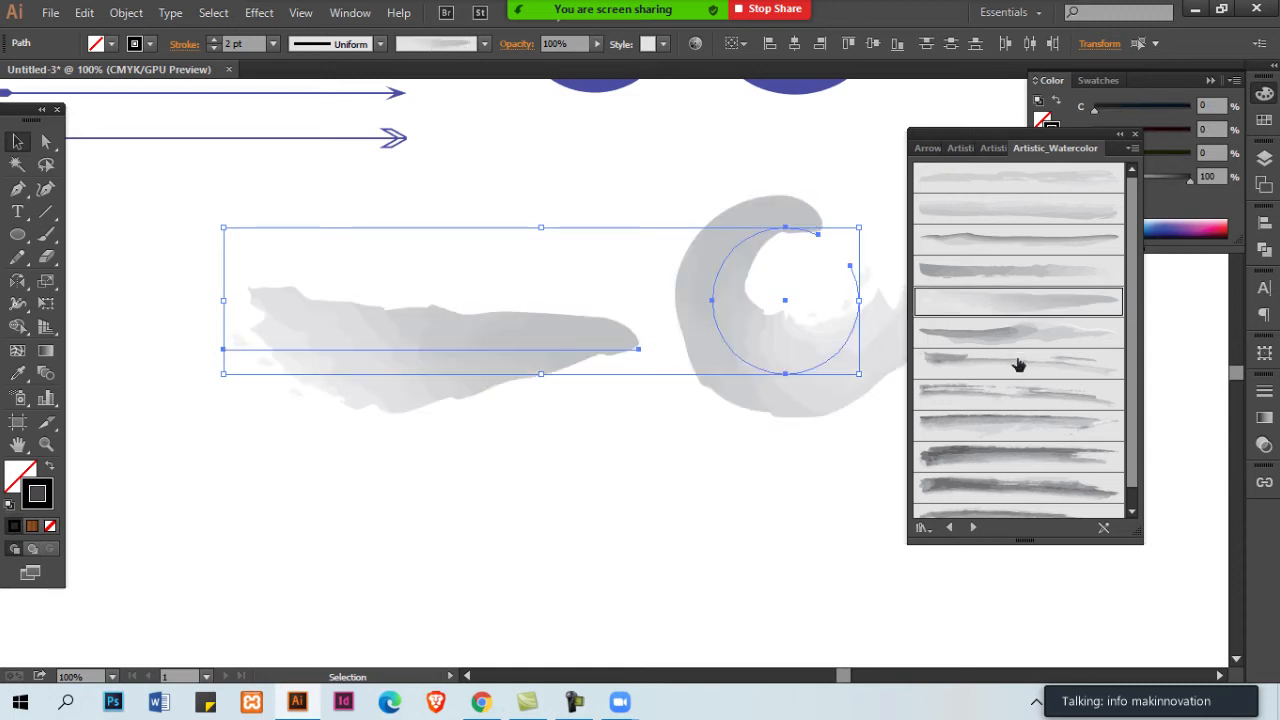
pyautogui.click(1018, 365)
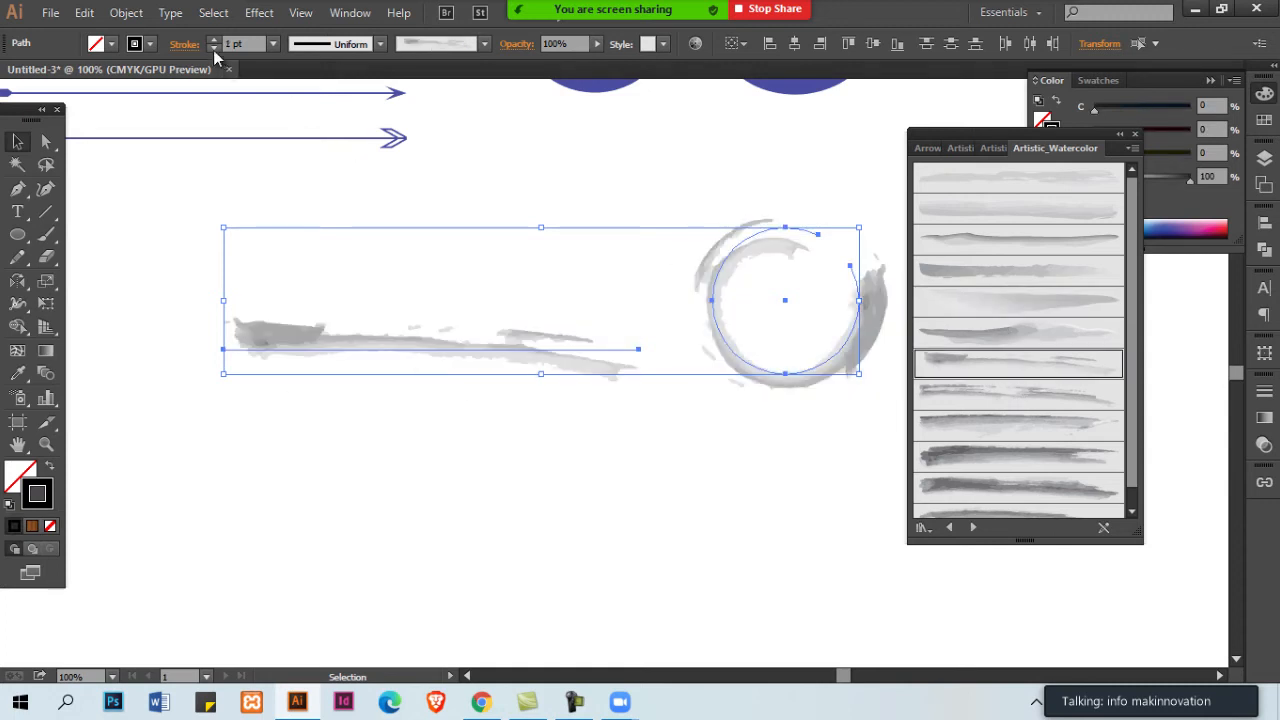
pyautogui.click(213, 49)
pyautogui.click(588, 208)
pyautogui.moveTo(457, 209)
pyautogui.mouseDown()
pyautogui.moveTo(829, 380)
pyautogui.moveTo(815, 410)
pyautogui.mouseUp()
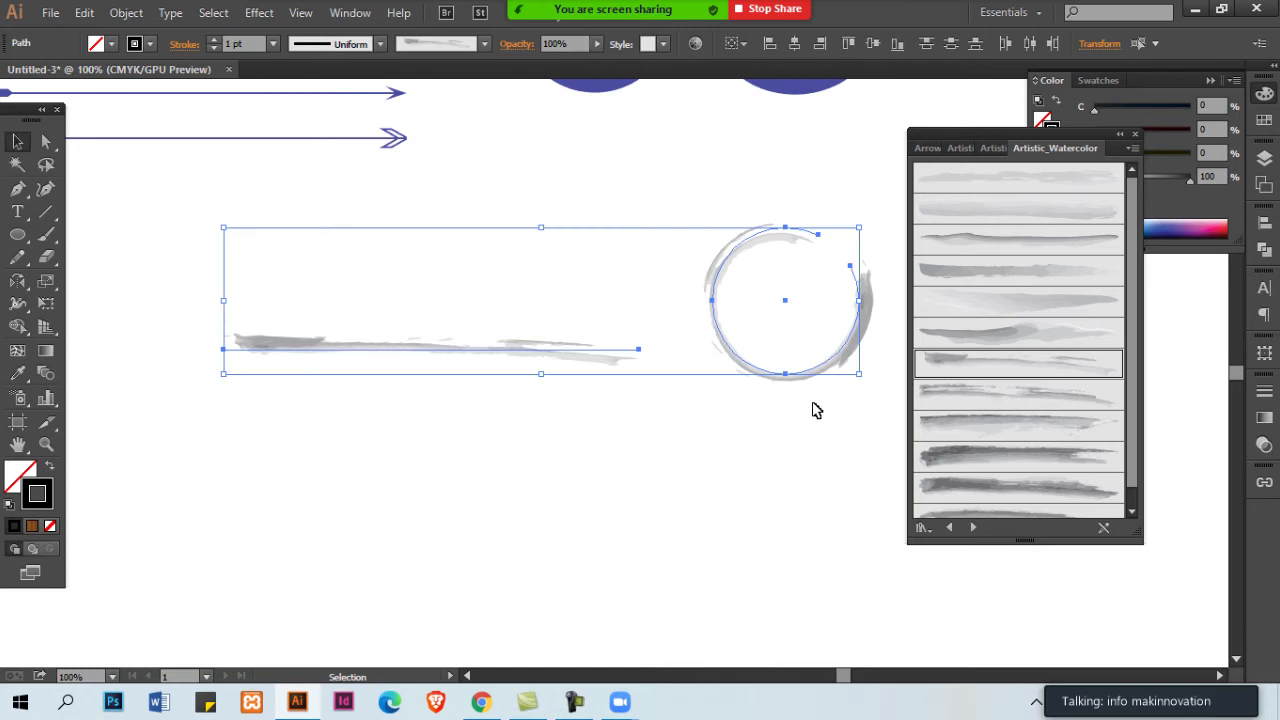
# Try the eighth and eleventh watercolor brushes on the line and open circle, ending with the dark tenth one
pyautogui.click(1051, 403)
pyautogui.click(734, 466)
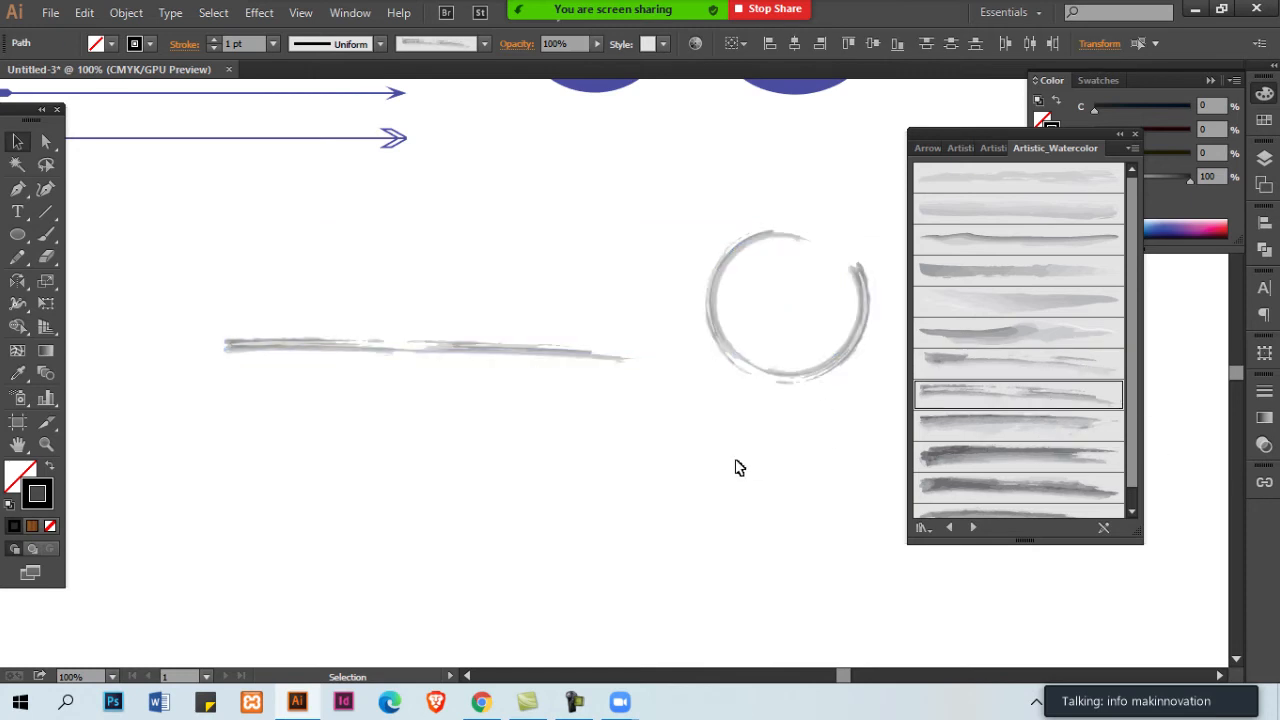
pyautogui.moveTo(392, 277); pyautogui.dragTo(825, 403)
pyautogui.click(1000, 488)
pyautogui.click(1008, 457)
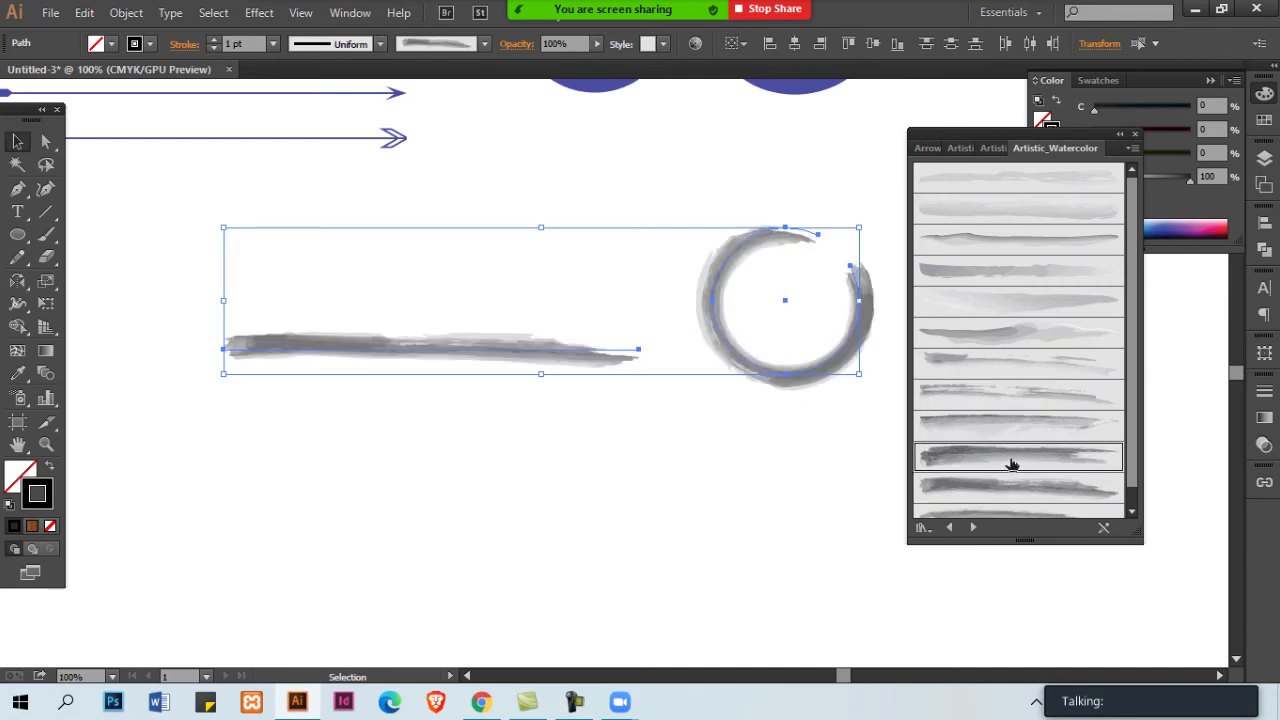
# Apply the eleventh watercolor brush to both the straight line and the open circle
pyautogui.click(711, 471)
pyautogui.moveTo(460, 437); pyautogui.dragTo(820, 389)
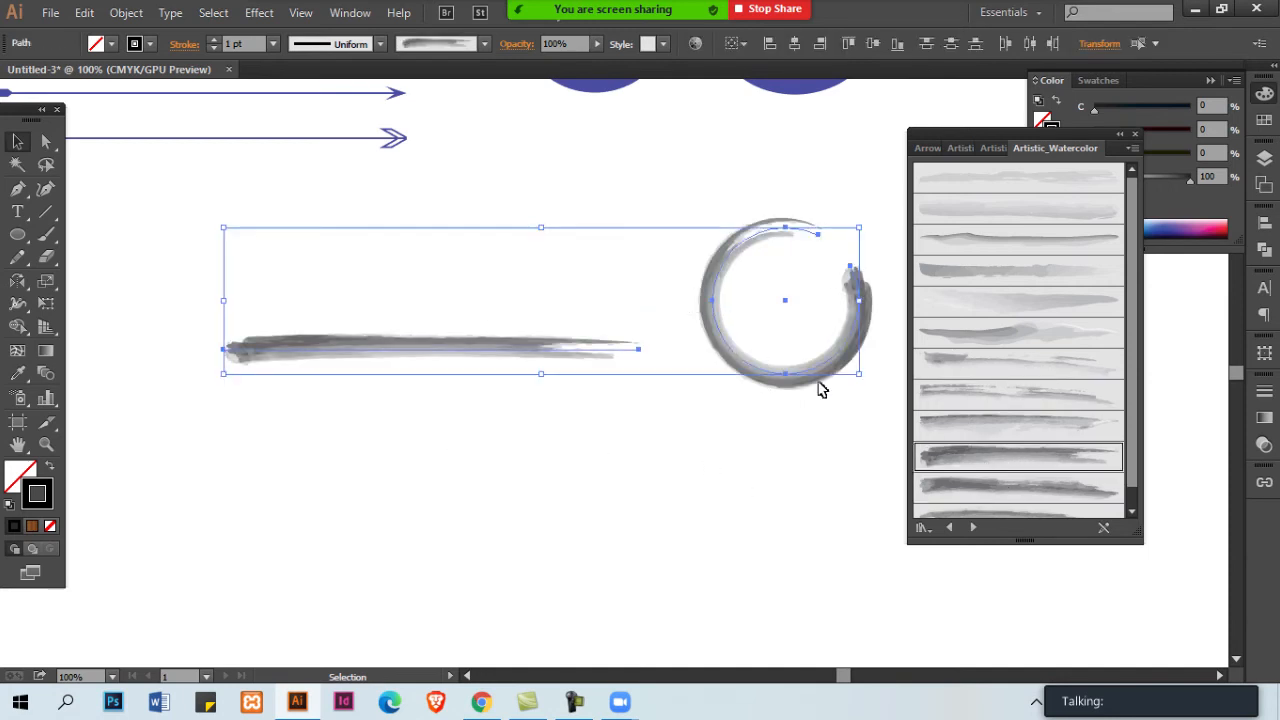
pyautogui.click(1002, 490)
# Draw a wavy open path with the Pen tool above the straight watercolor line and select it
pyautogui.scroll(-2, 626, 474)
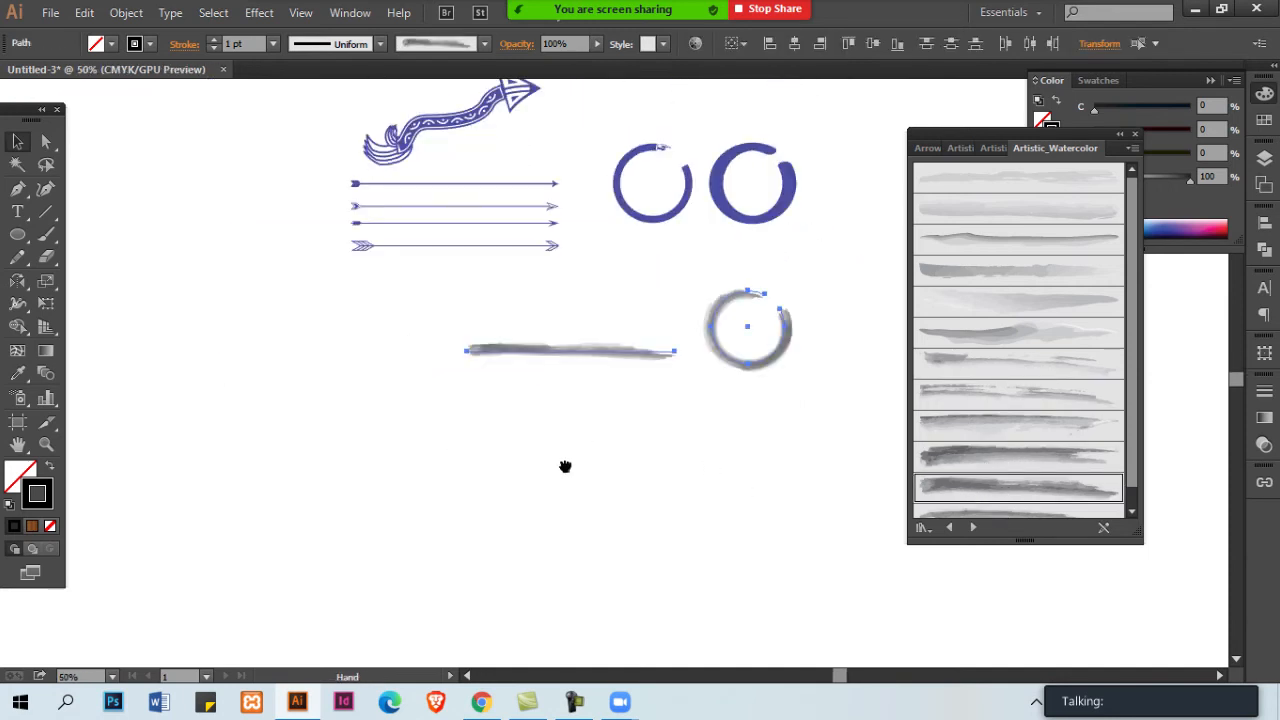
pyautogui.scroll(1, 571, 480)
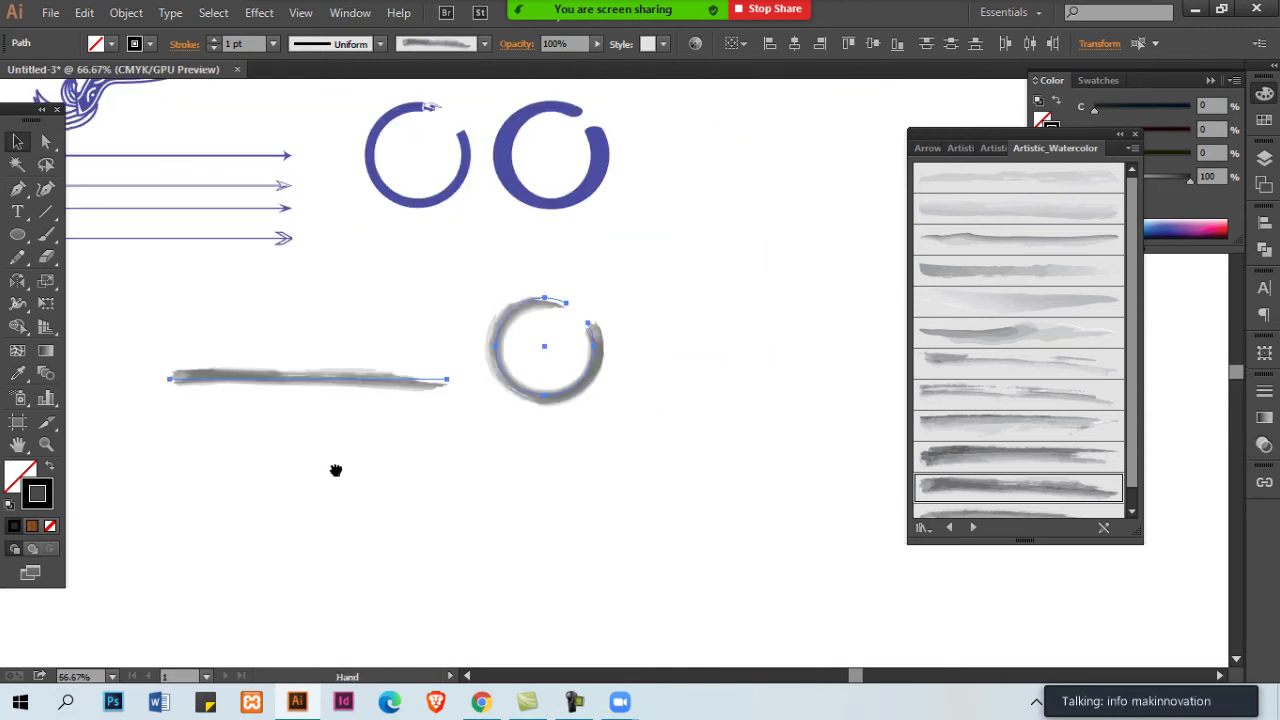
pyautogui.press('o')
pyautogui.scroll(1, 490, 425)
pyautogui.hscroll(-2, 457, 395)
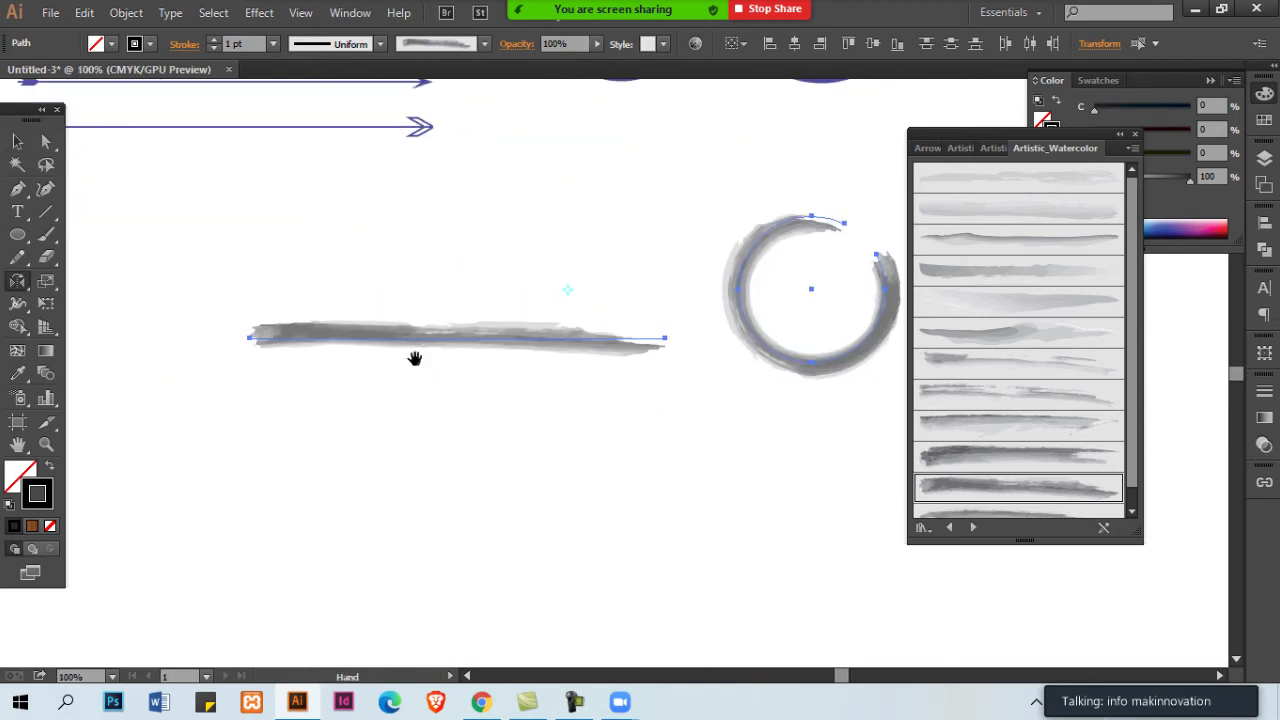
pyautogui.scroll(1, 395, 359)
pyautogui.keyDown('ctrl'); pyautogui.click(376, 360); pyautogui.keyUp('ctrl')
pyautogui.press('p')
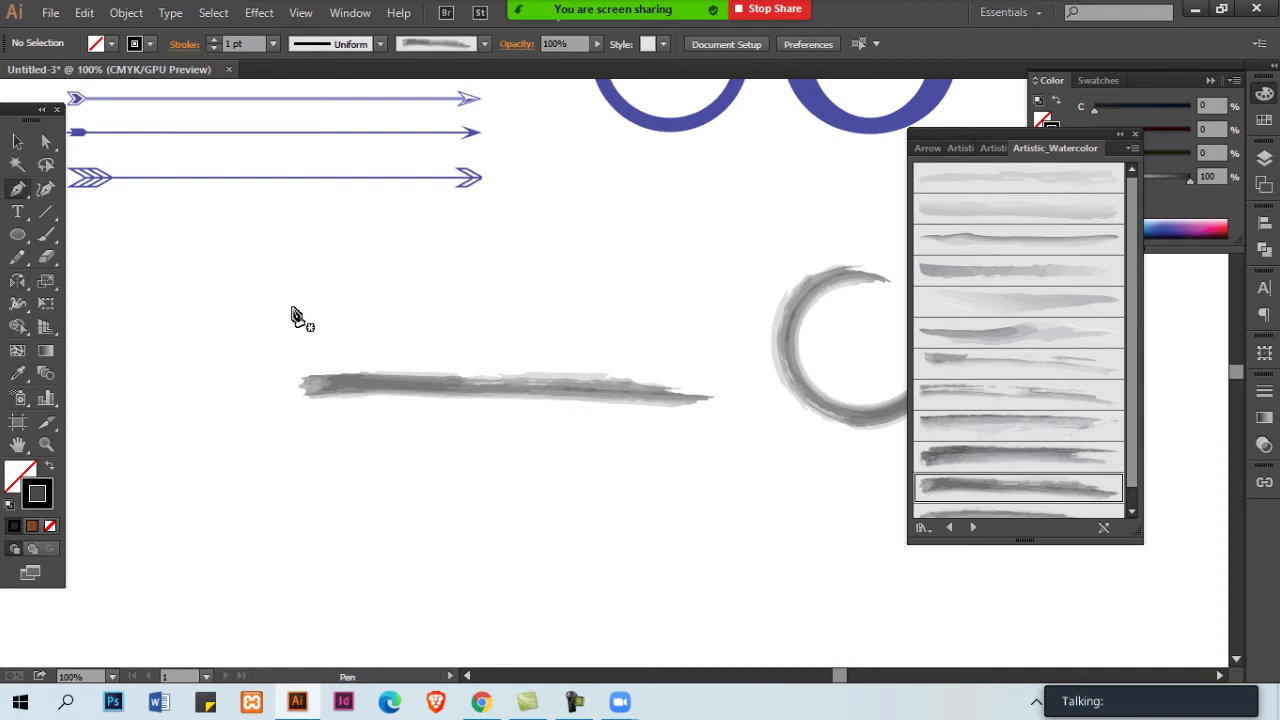
pyautogui.click(270, 320)
pyautogui.moveTo(330, 295)
pyautogui.mouseDown()
pyautogui.moveTo(390, 297)
pyautogui.moveTo(380, 323)
pyautogui.moveTo(423, 322)
pyautogui.moveTo(491, 287)
pyautogui.moveTo(541, 333)
pyautogui.moveTo(575, 283)
pyautogui.mouseUp()
pyautogui.press('v')
pyautogui.click(370, 322)
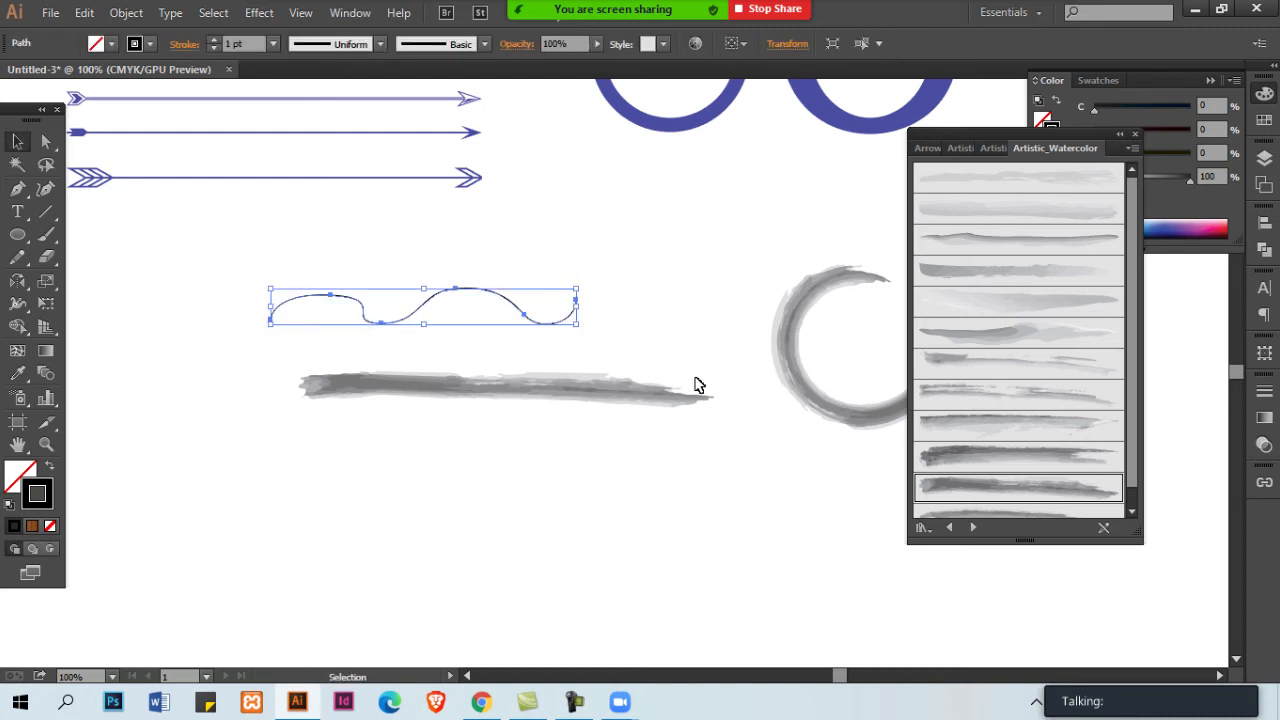
# Apply the sixth watercolor brush to the new wavy path
pyautogui.press('i')
pyautogui.click(966, 335)
pyautogui.press('v')
pyautogui.click(814, 334)
# Apply the dark tenth watercolor brush to the wavy path, straight line and open circle together
pyautogui.moveTo(416, 248); pyautogui.dragTo(818, 430)
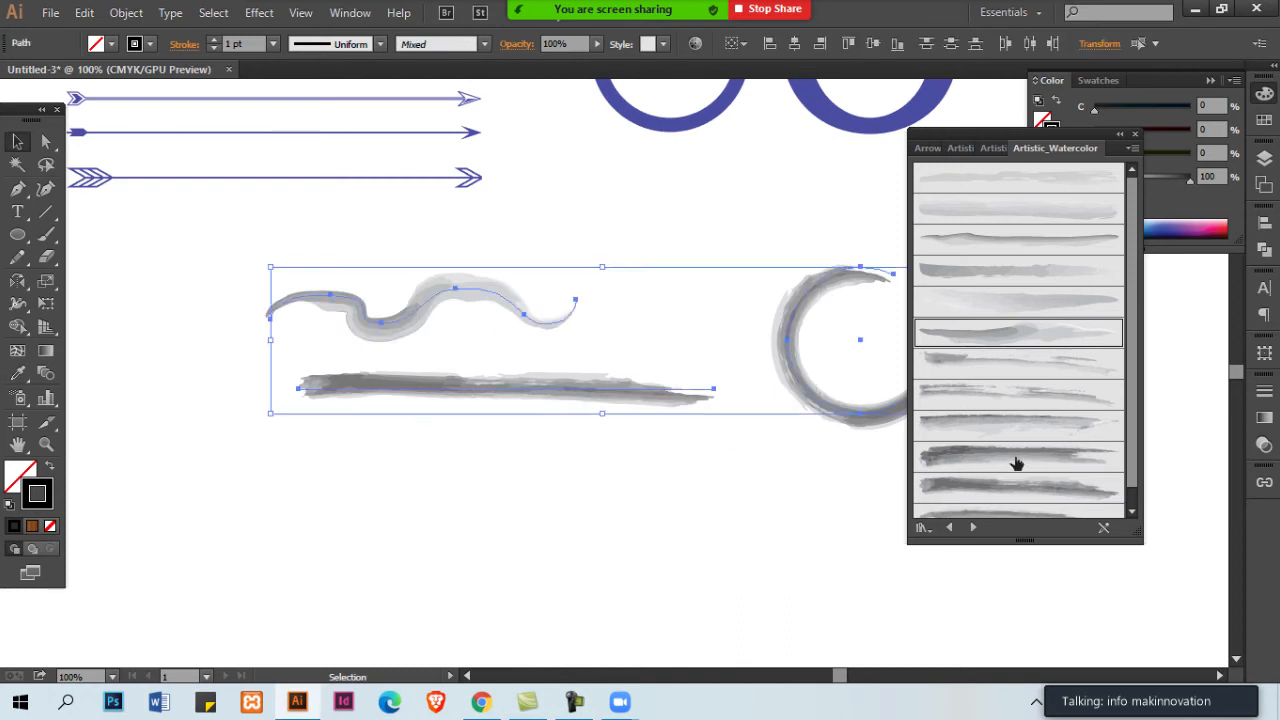
pyautogui.click(1016, 456)
pyautogui.click(752, 474)
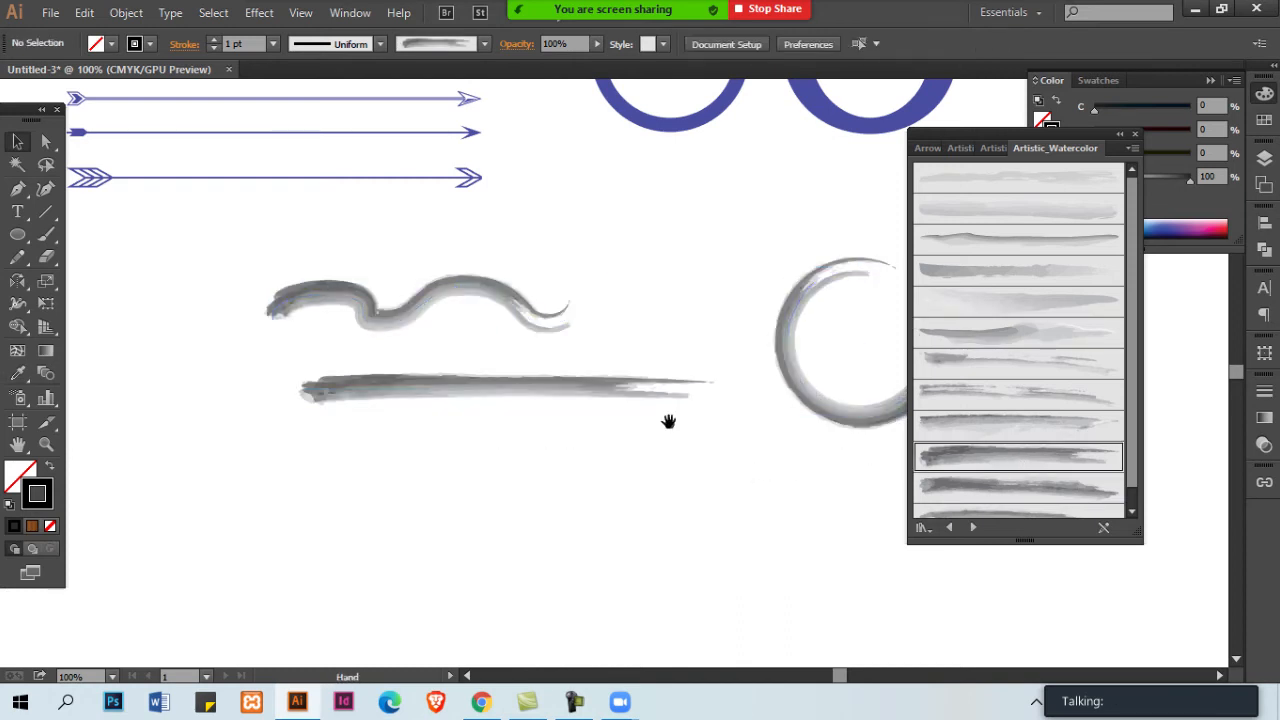
# Move the wavy path and the straight line slightly right, closer to the open circle
pyautogui.moveTo(669, 423); pyautogui.dragTo(563, 423)
pyautogui.moveTo(1029, 133); pyautogui.dragTo(1055, 231)
pyautogui.moveTo(245, 282); pyautogui.dragTo(293, 288)
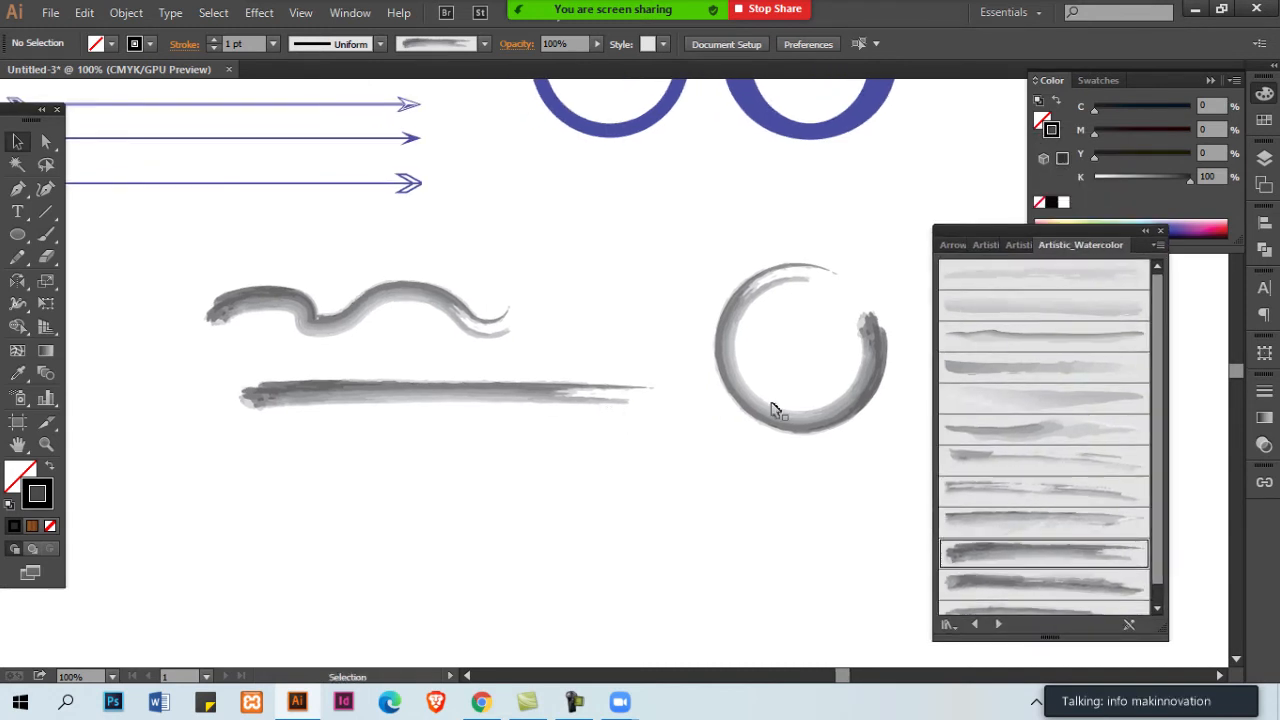
pyautogui.moveTo(514, 306)
pyautogui.mouseDown()
pyautogui.moveTo(563, 334)
pyautogui.moveTo(599, 320)
pyautogui.mouseUp()
pyautogui.click(574, 480)
pyautogui.moveTo(540, 398); pyautogui.dragTo(559, 399)
pyautogui.moveTo(771, 449); pyautogui.dragTo(709, 466)
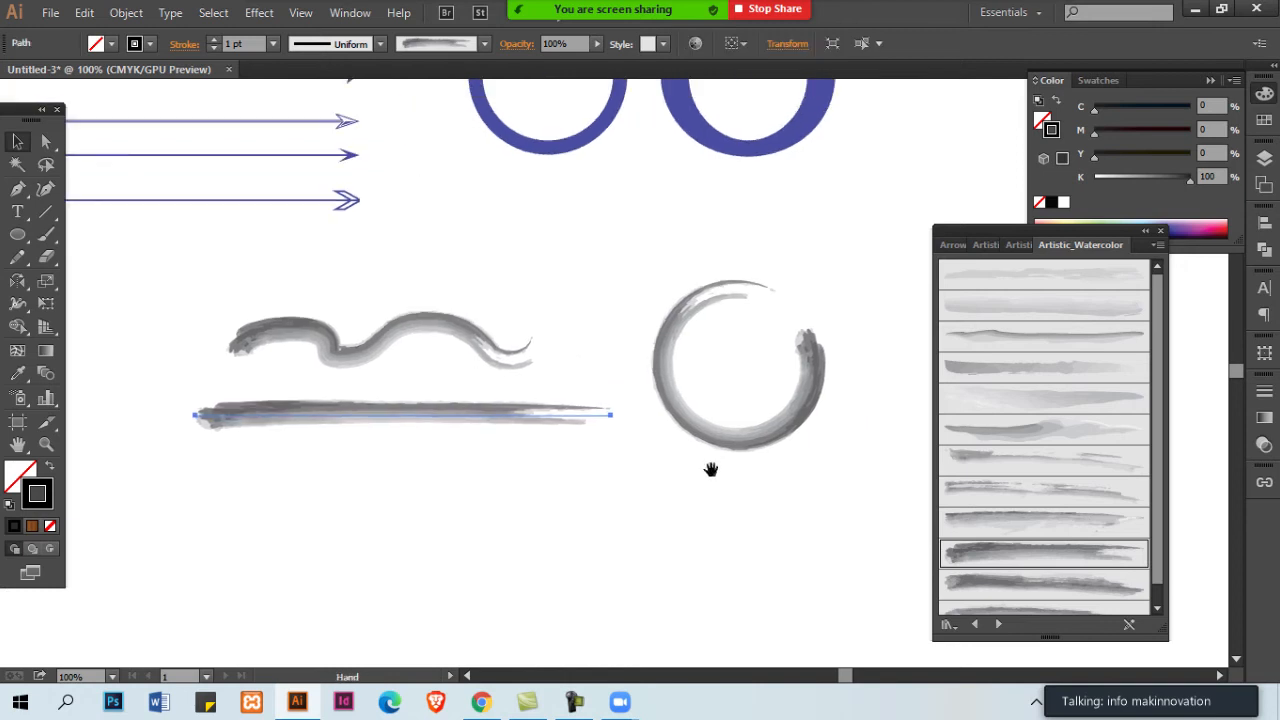
pyautogui.click(709, 466)
# Select all three watercolor paths, close the watercolor brush library, and open an enlarged Borders_Dashed brush library
pyautogui.moveTo(362, 296); pyautogui.dragTo(831, 497)
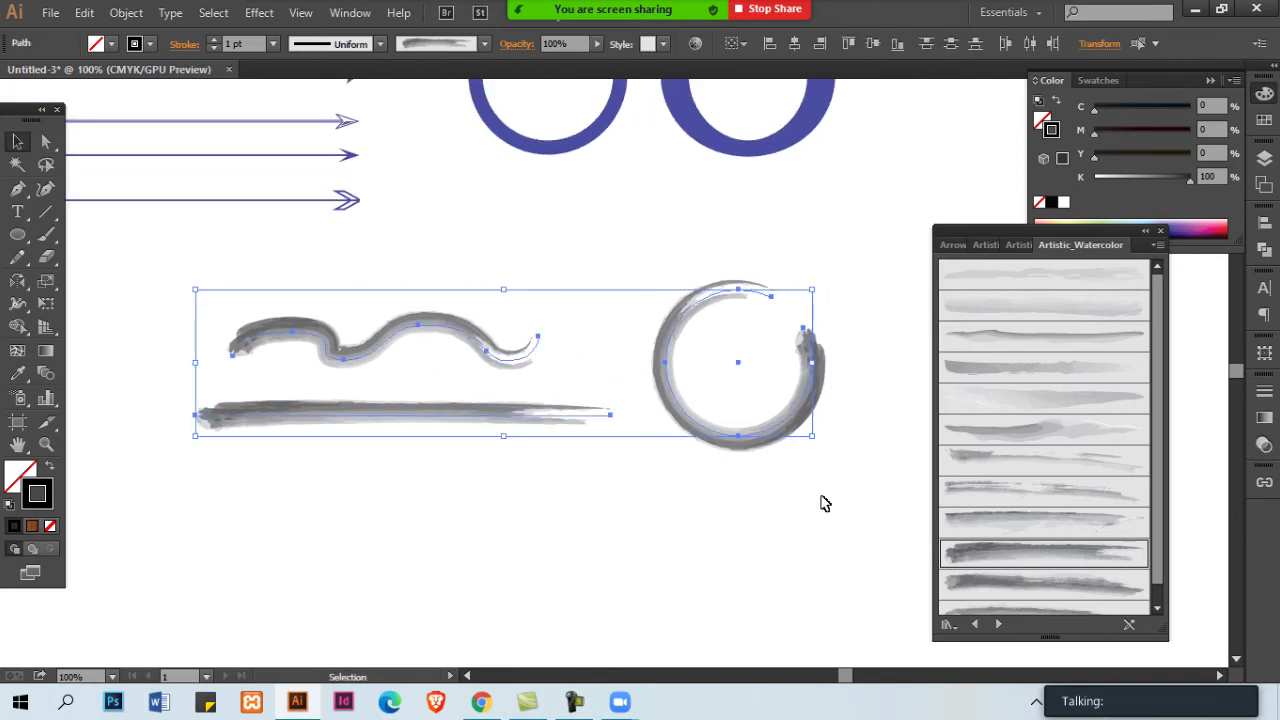
pyautogui.click(1160, 231)
pyautogui.click(348, 13)
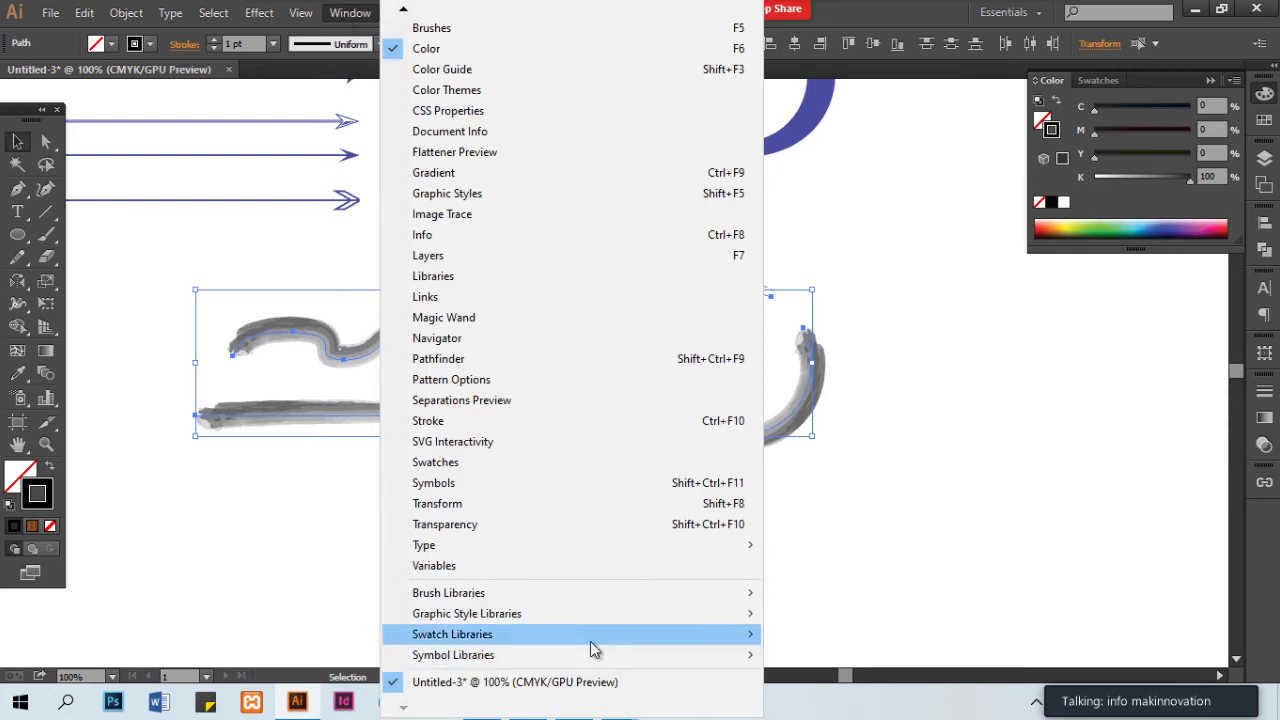
pyautogui.moveTo(611, 593)
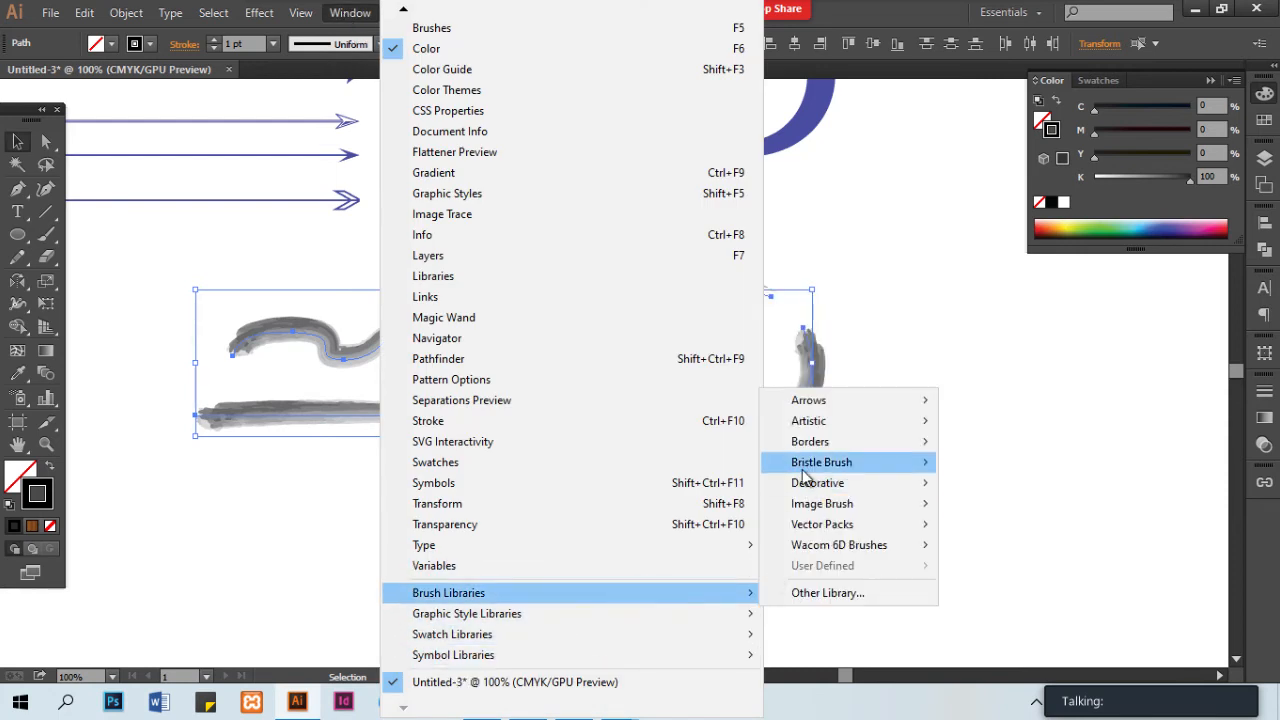
pyautogui.moveTo(845, 425)
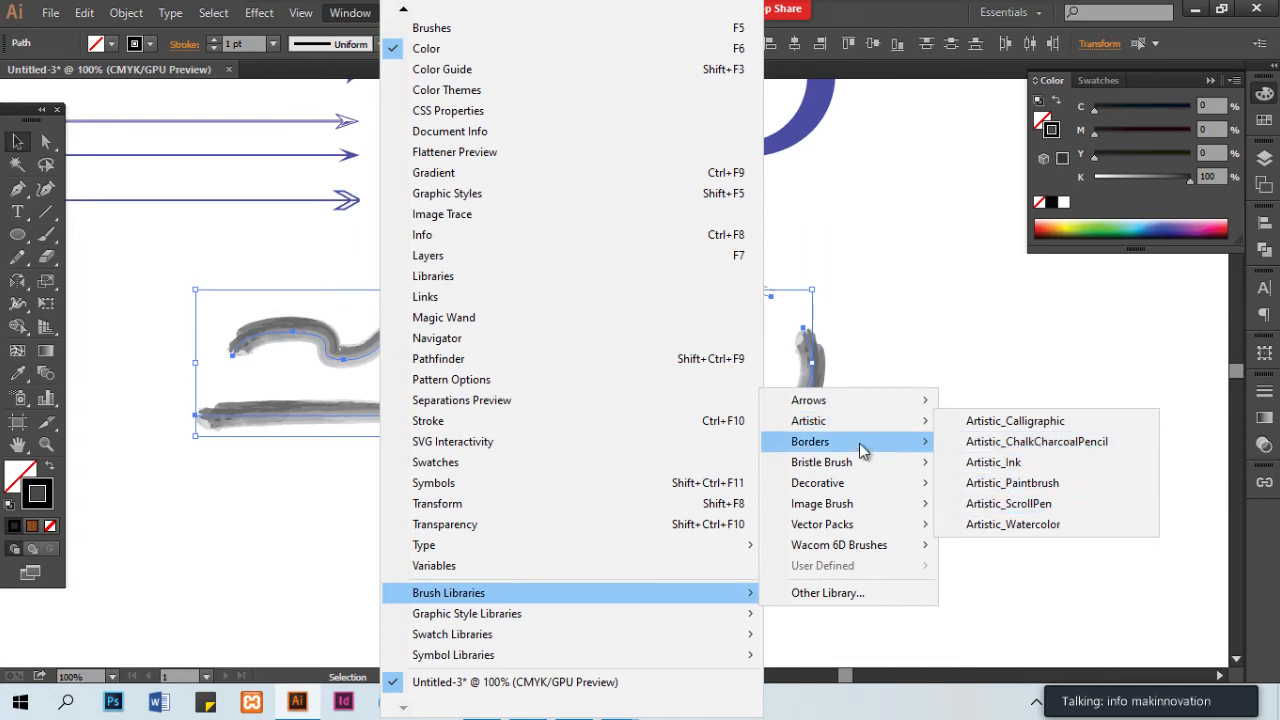
pyautogui.moveTo(866, 444)
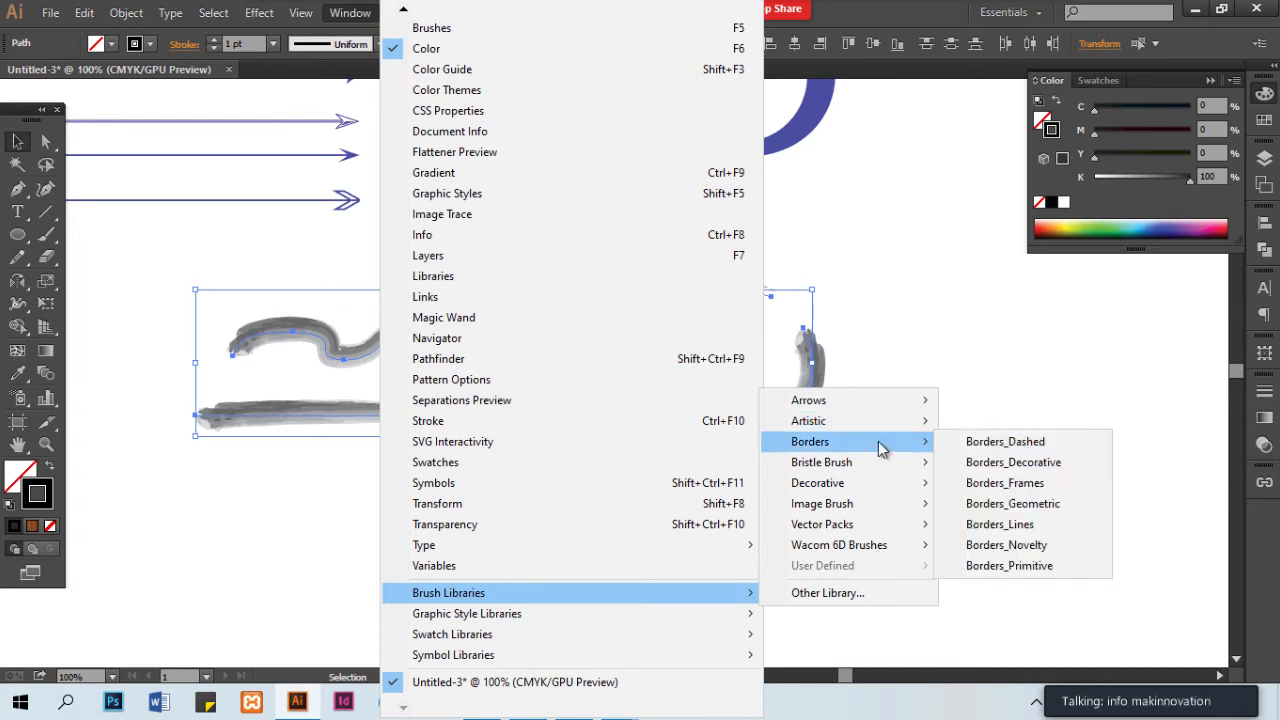
pyautogui.click(1056, 449)
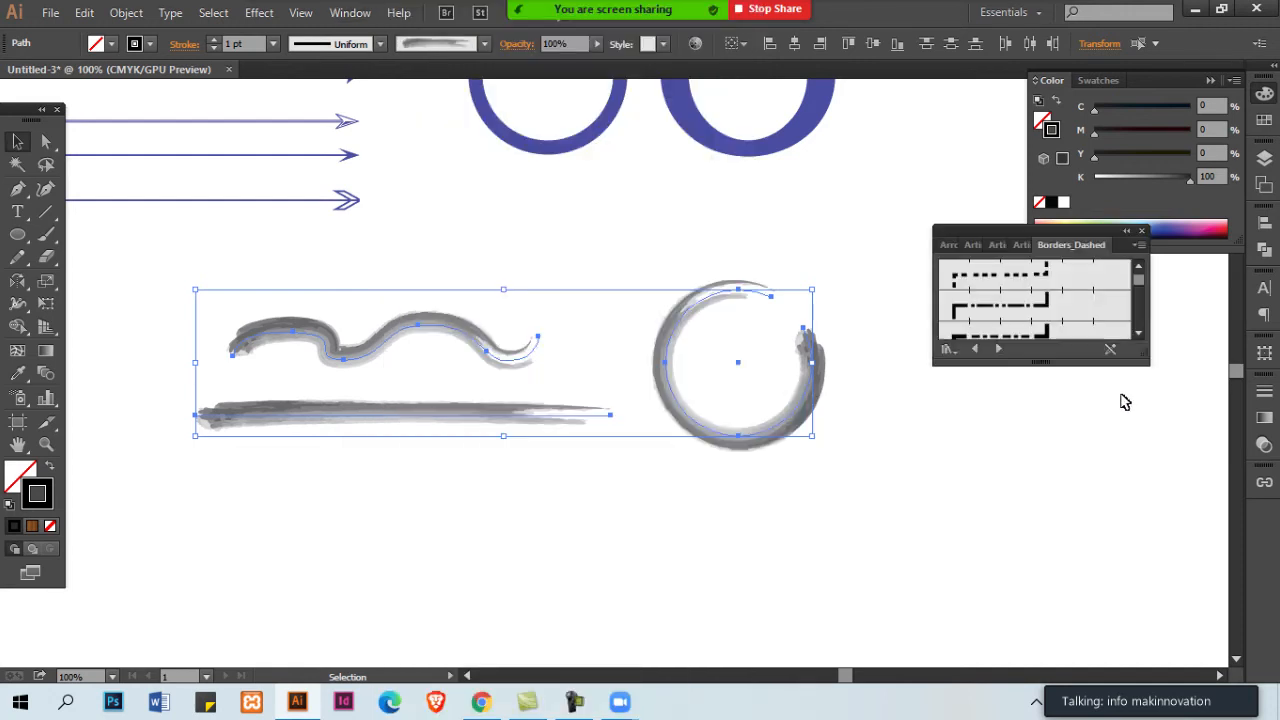
pyautogui.moveTo(1142, 361); pyautogui.dragTo(1133, 593)
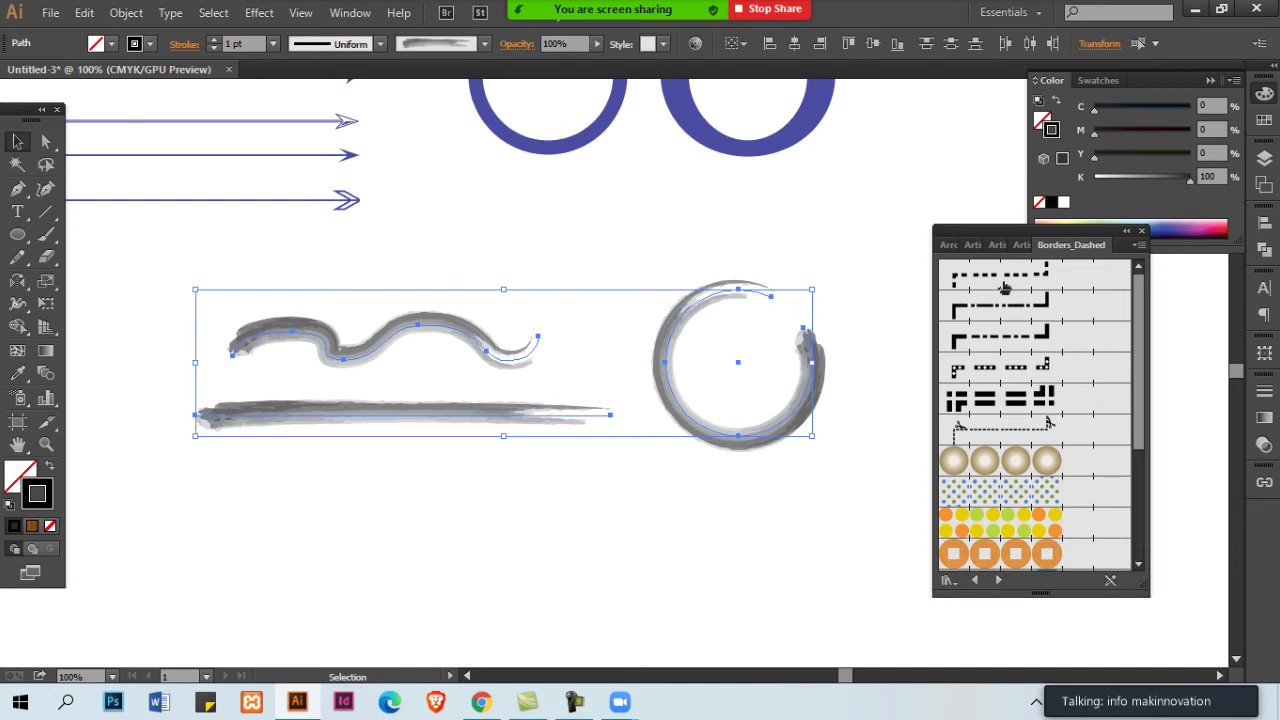
# Apply the second dashed border brush, followed by Dashed Line 1.1, to the strokes of all three paths
pyautogui.click(20, 480)
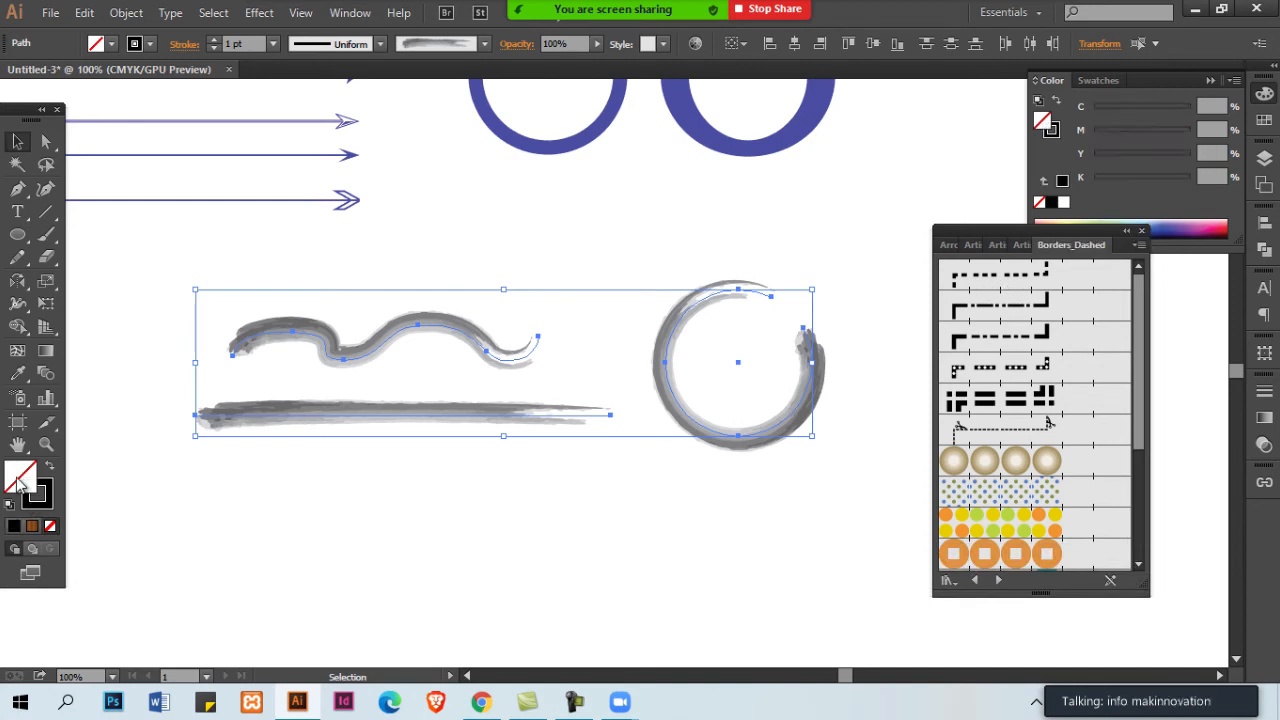
pyautogui.click(1030, 317)
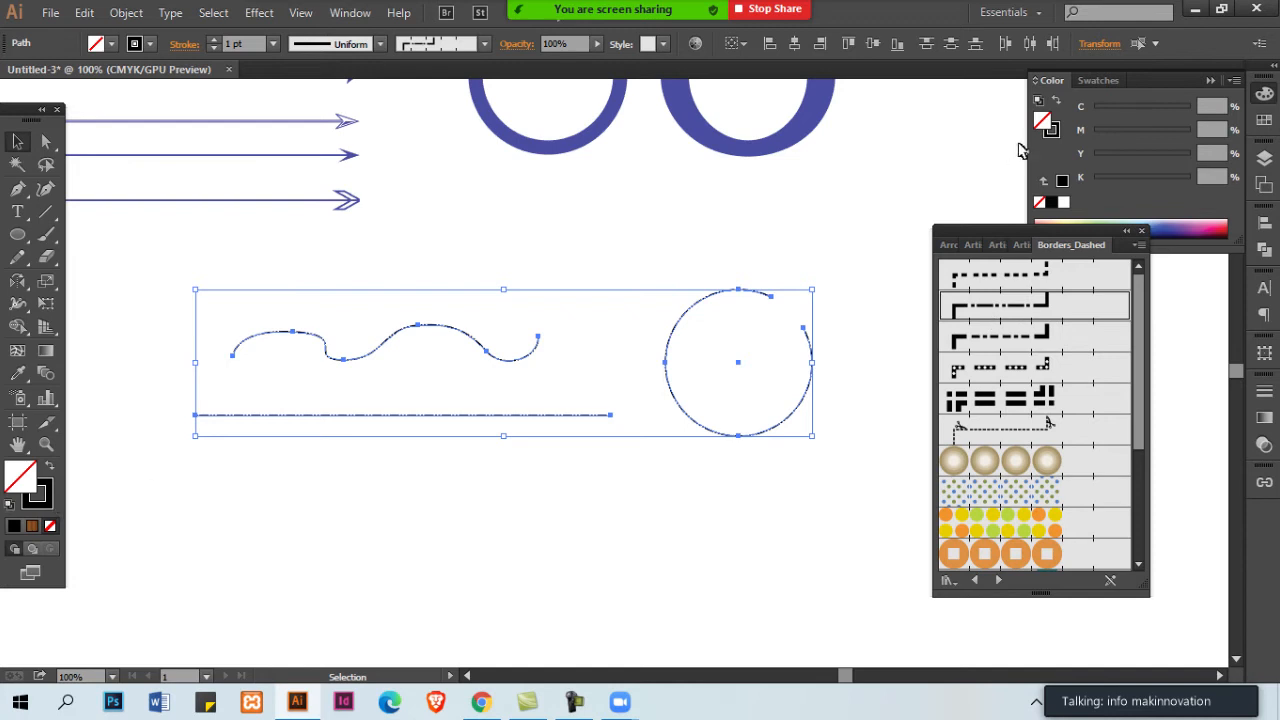
pyautogui.click(46, 494)
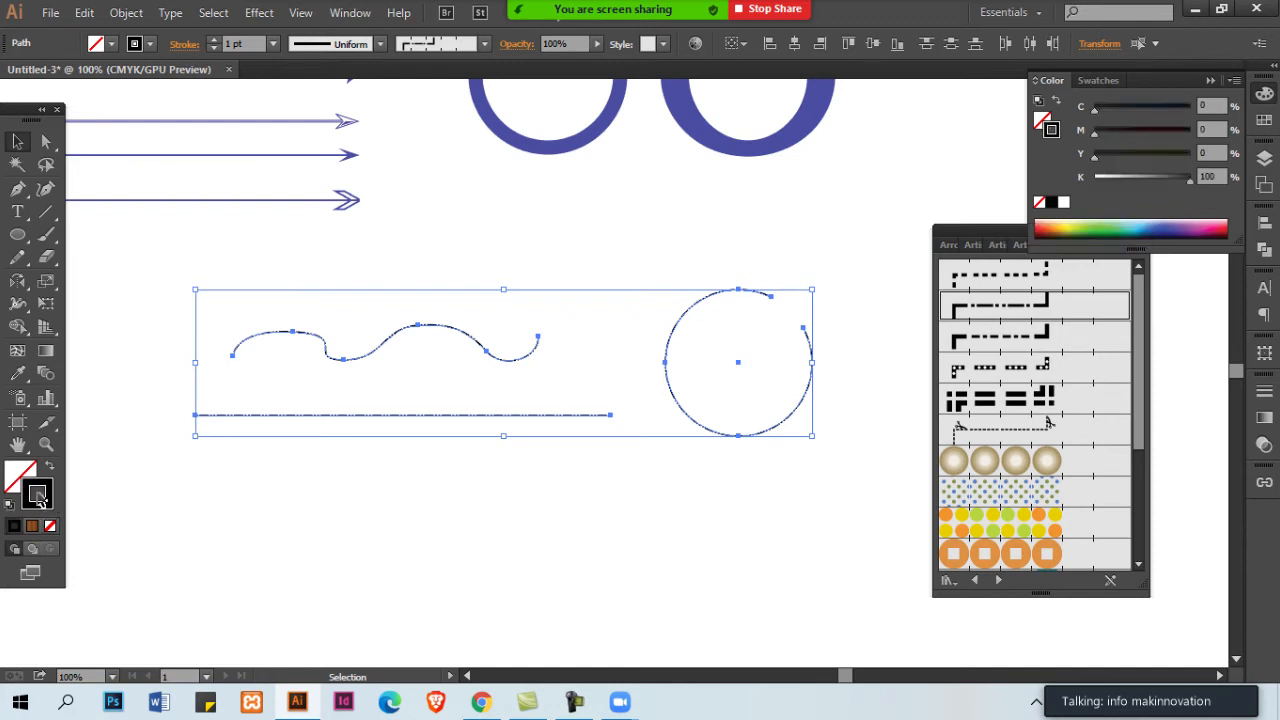
pyautogui.click(1035, 276)
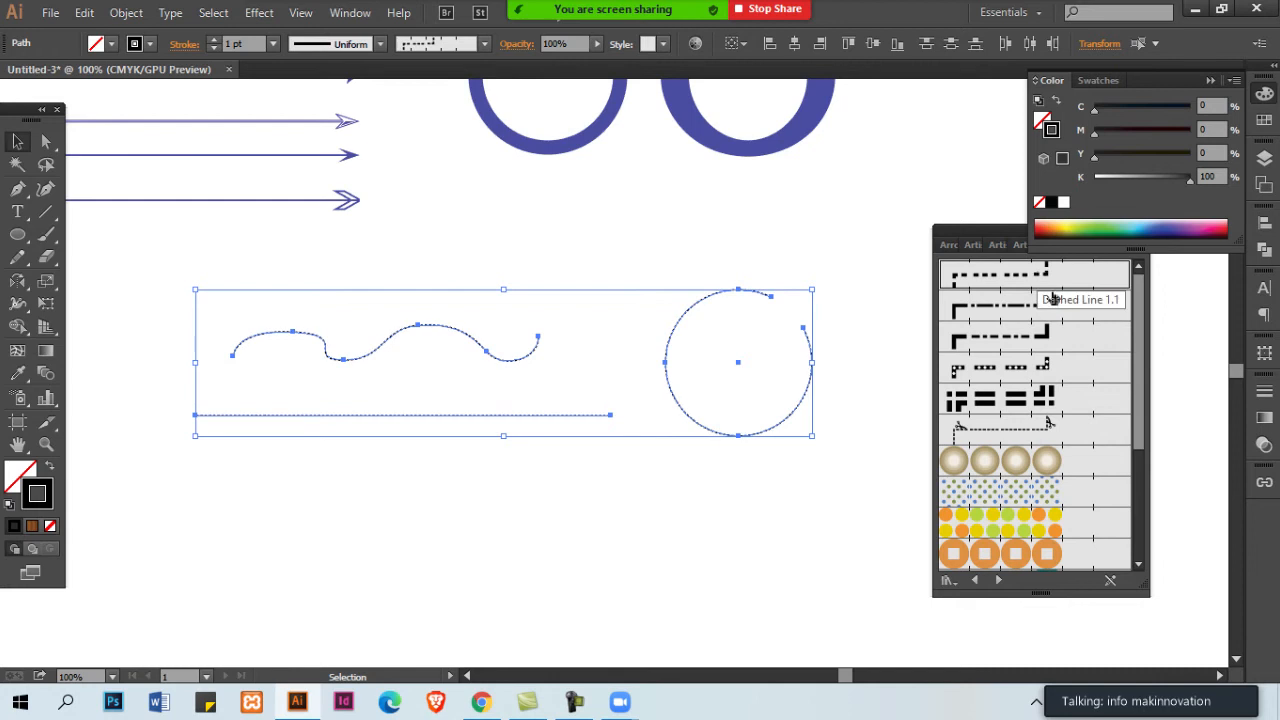
# Set the stroke weight of the wavy path, straight line and open circle to 2 pt
pyautogui.click(602, 342)
pyautogui.moveTo(506, 309); pyautogui.dragTo(762, 468)
pyautogui.click(215, 40)
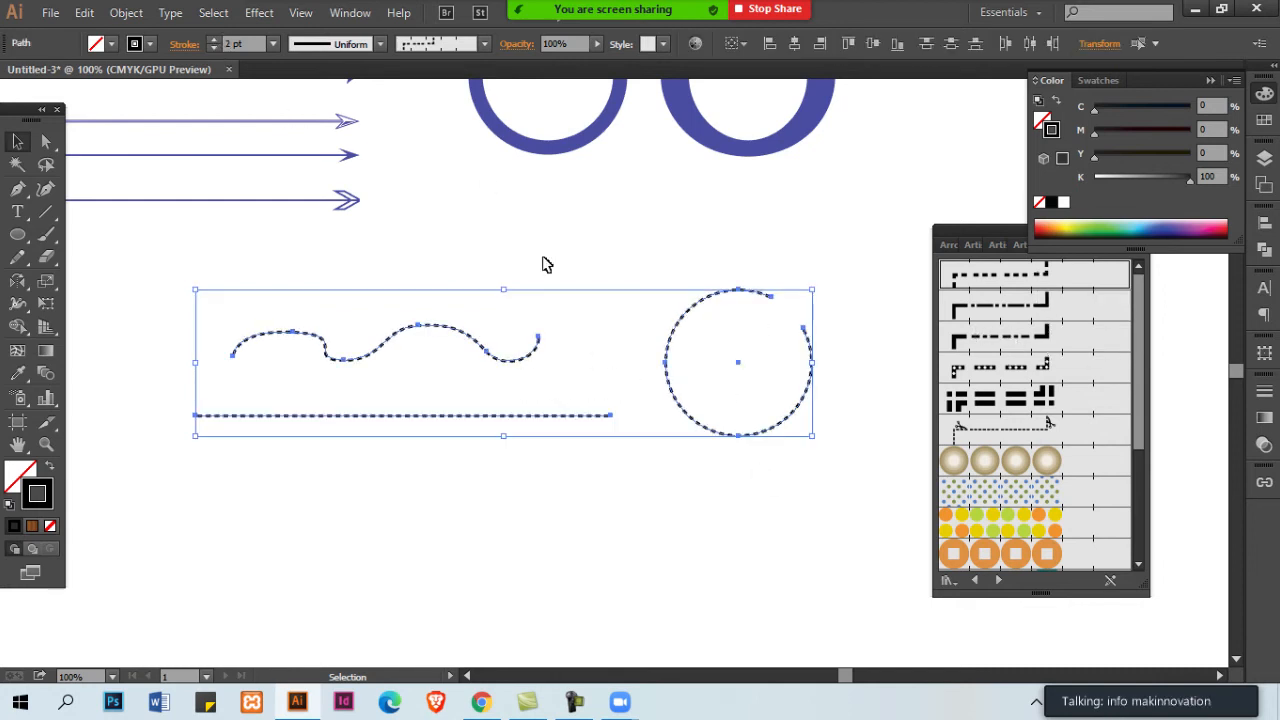
pyautogui.click(543, 263)
# Apply the second, dash-dot border brush to the wavy path, straight line and open circle
pyautogui.moveTo(458, 320); pyautogui.dragTo(820, 506)
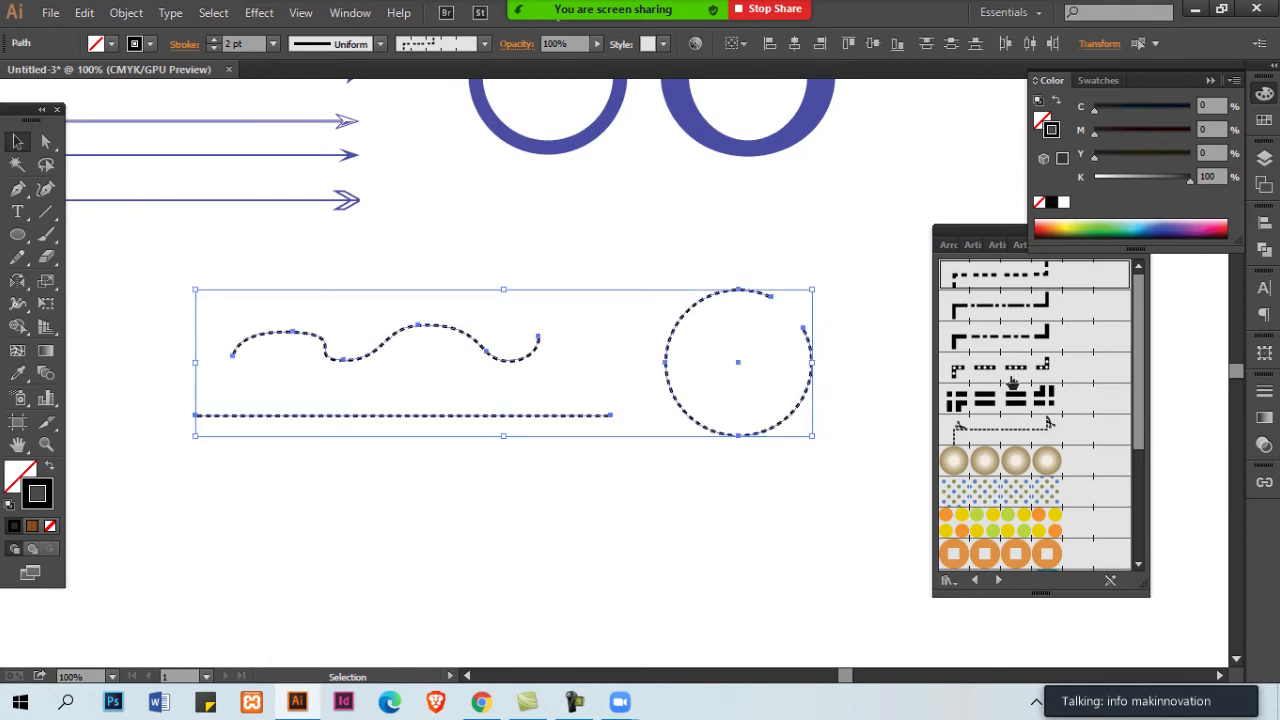
pyautogui.click(1025, 318)
pyautogui.click(614, 528)
pyautogui.moveTo(470, 285); pyautogui.dragTo(755, 468)
pyautogui.press('a')
pyautogui.press('v')
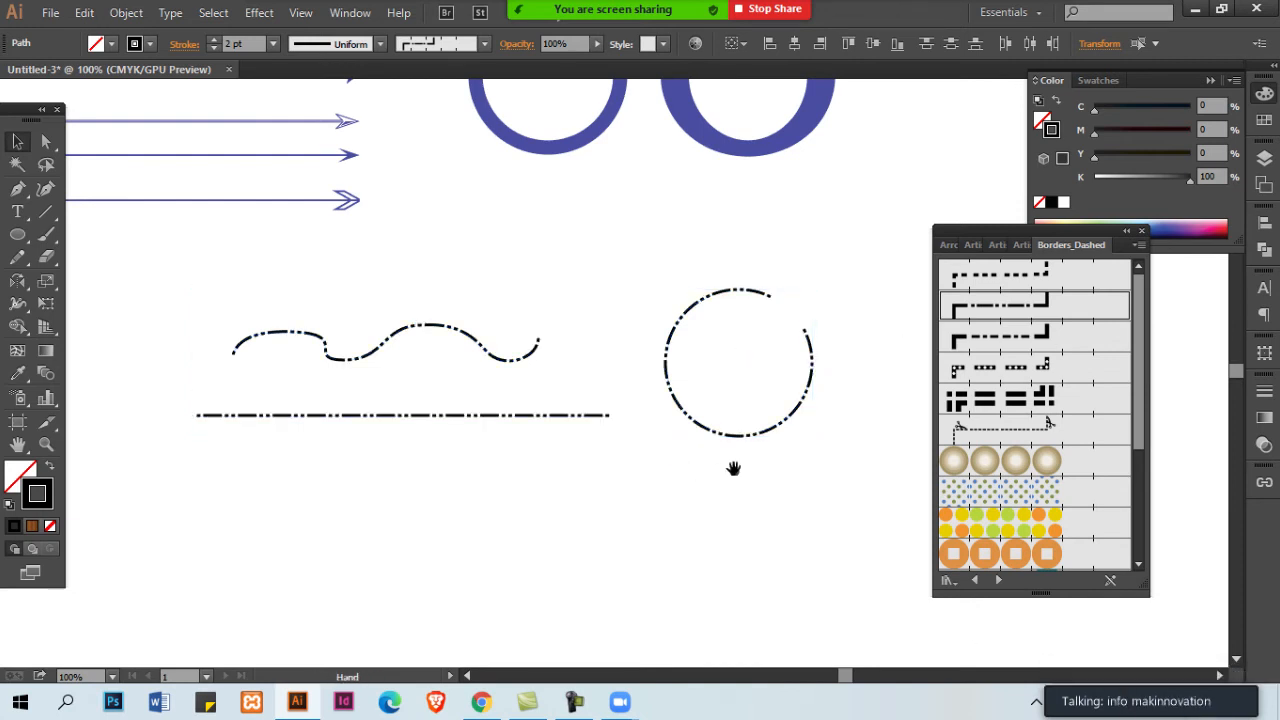
pyautogui.moveTo(734, 466); pyautogui.dragTo(763, 471)
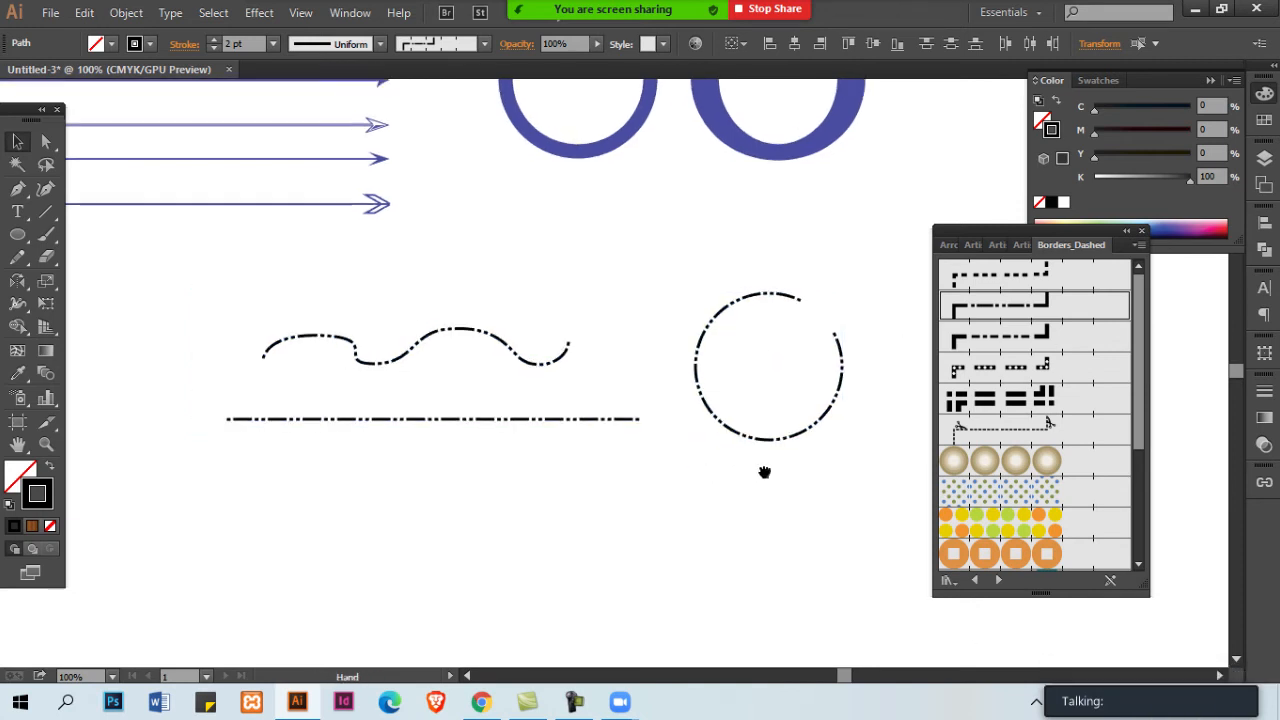
# Try the third to sixth dashed border brushes one after another on the three paths
pyautogui.click(1066, 348)
pyautogui.click(1060, 372)
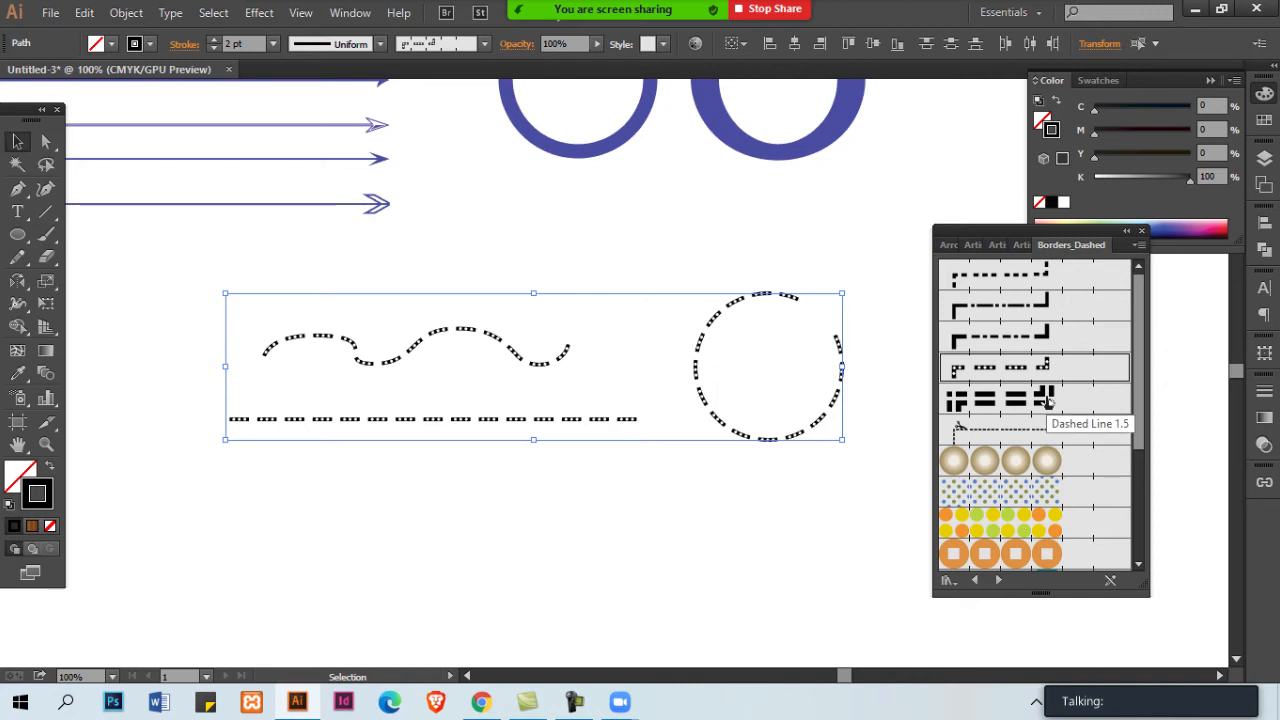
pyautogui.click(1047, 400)
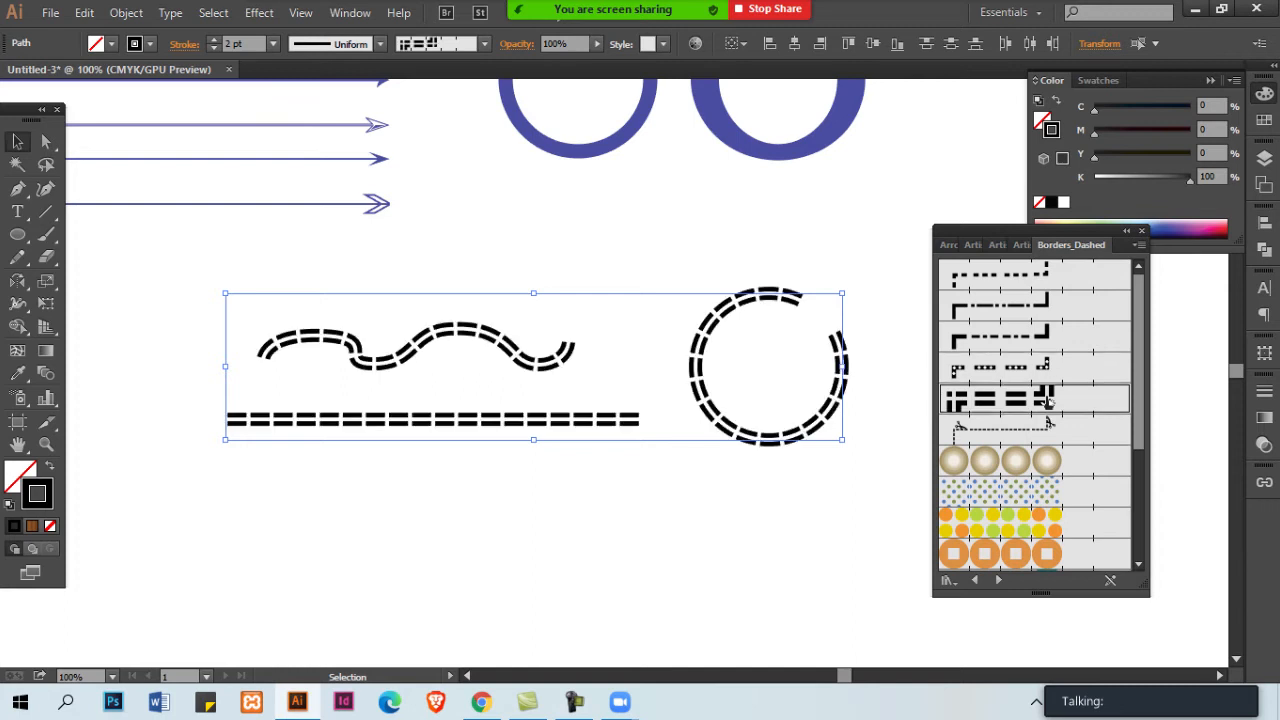
pyautogui.click(1047, 428)
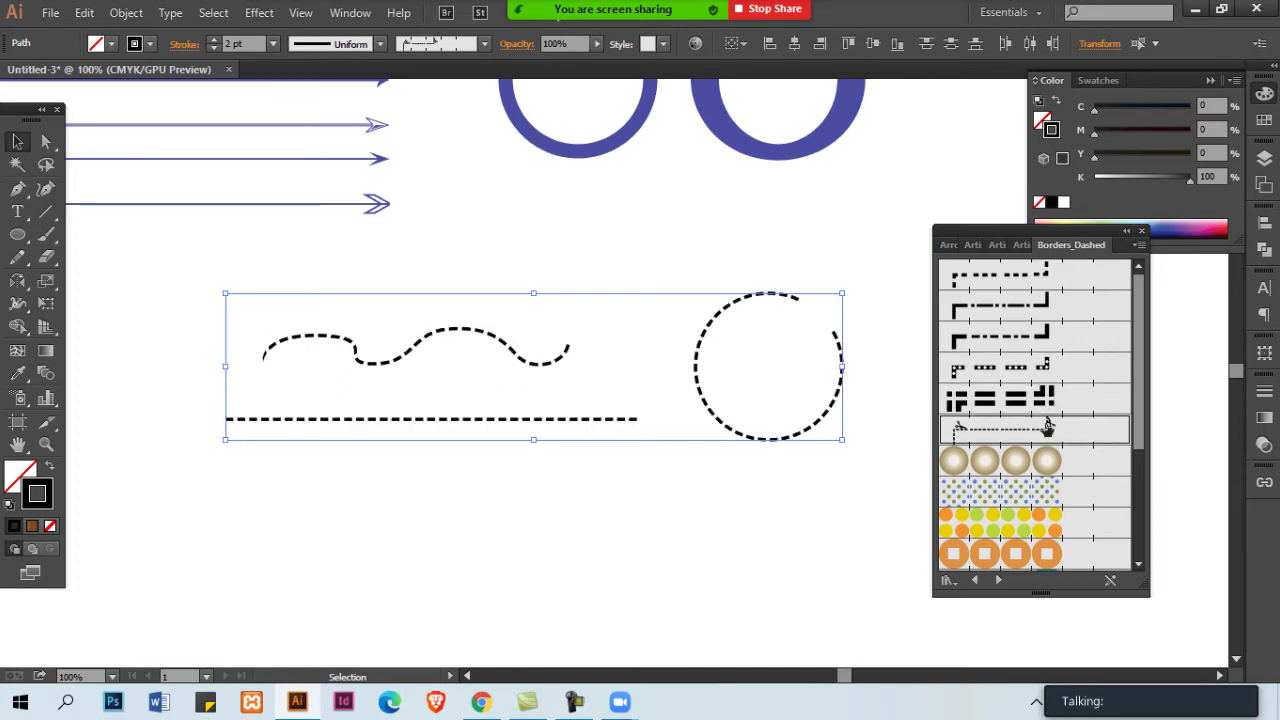
# Try the beige circle, blue-green dot, multicolored dot, orange ring, teal square and red square border brushes on the three paths
pyautogui.click(1041, 458)
pyautogui.click(1036, 495)
pyautogui.scroll(-2, 1037, 497)
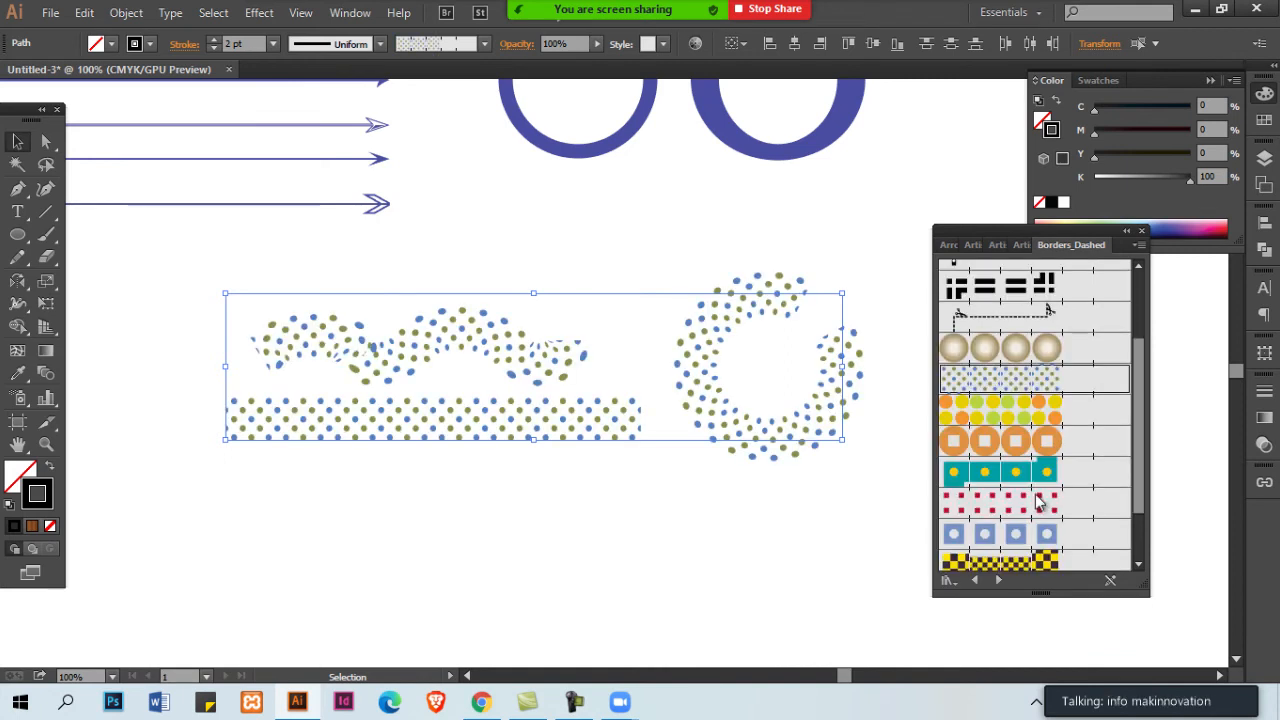
pyautogui.click(1014, 410)
pyautogui.click(1017, 445)
pyautogui.click(1017, 472)
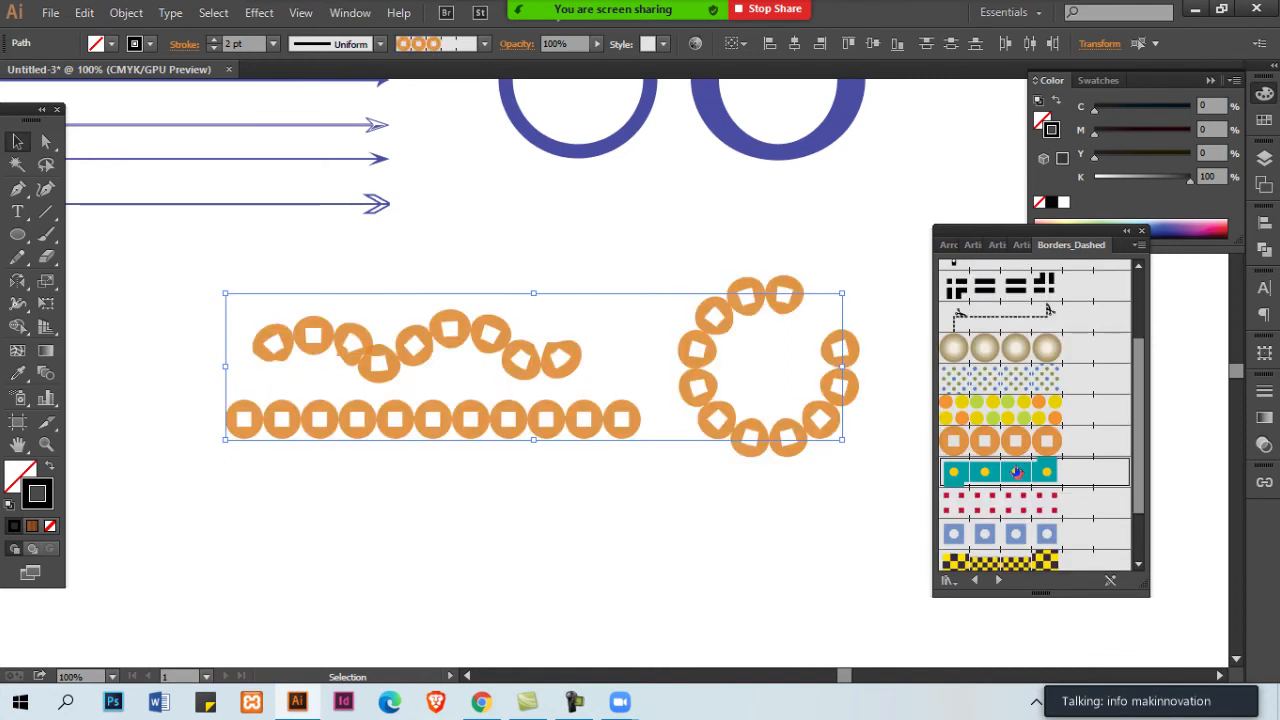
pyautogui.click(1007, 503)
pyautogui.scroll(-2, 1010, 508)
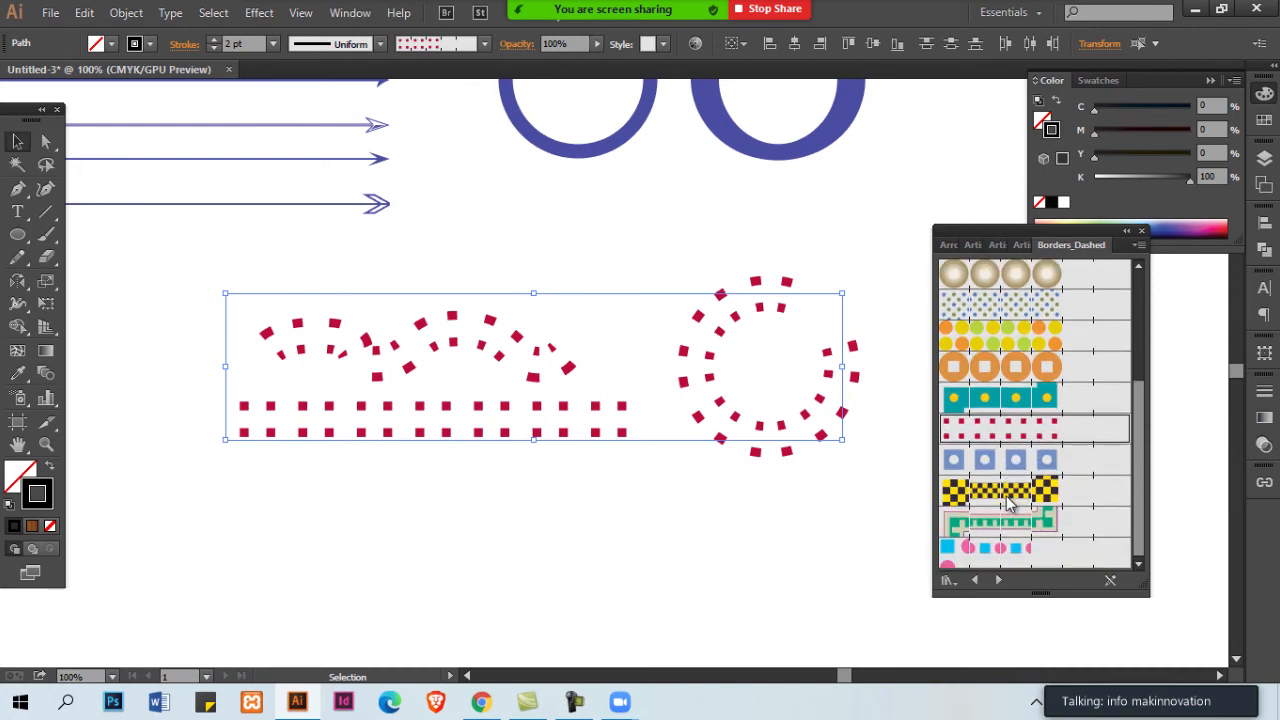
# Try the blue square, yellow-black checkered and green border brushes on the three paths, ending with the pink circle and blue square brush
pyautogui.click(1033, 464)
pyautogui.click(1030, 488)
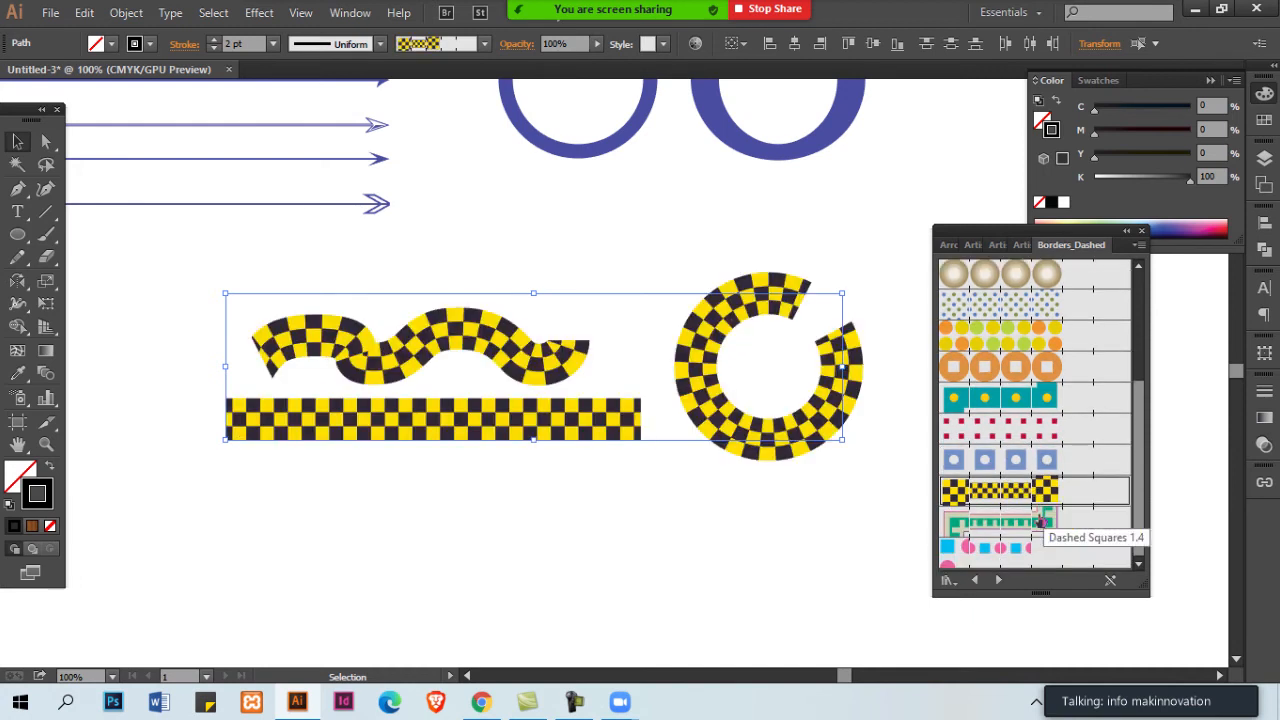
pyautogui.click(1040, 522)
pyautogui.click(1016, 558)
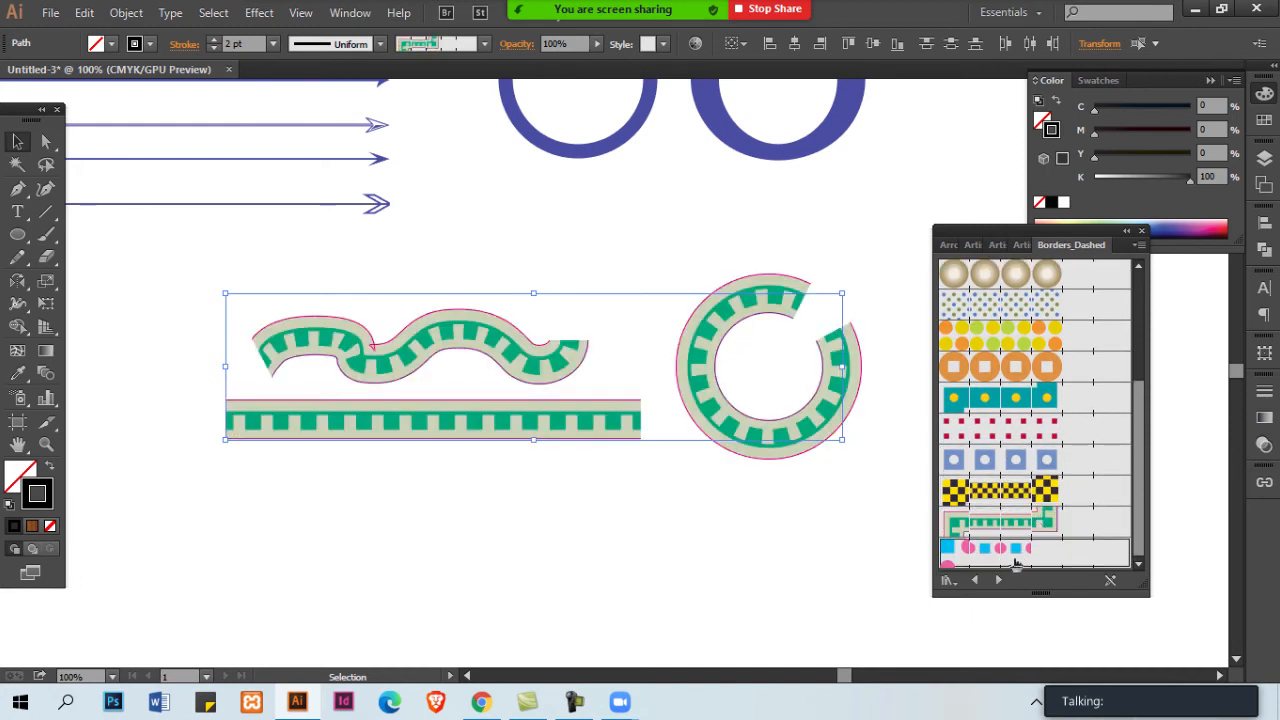
pyautogui.click(589, 463)
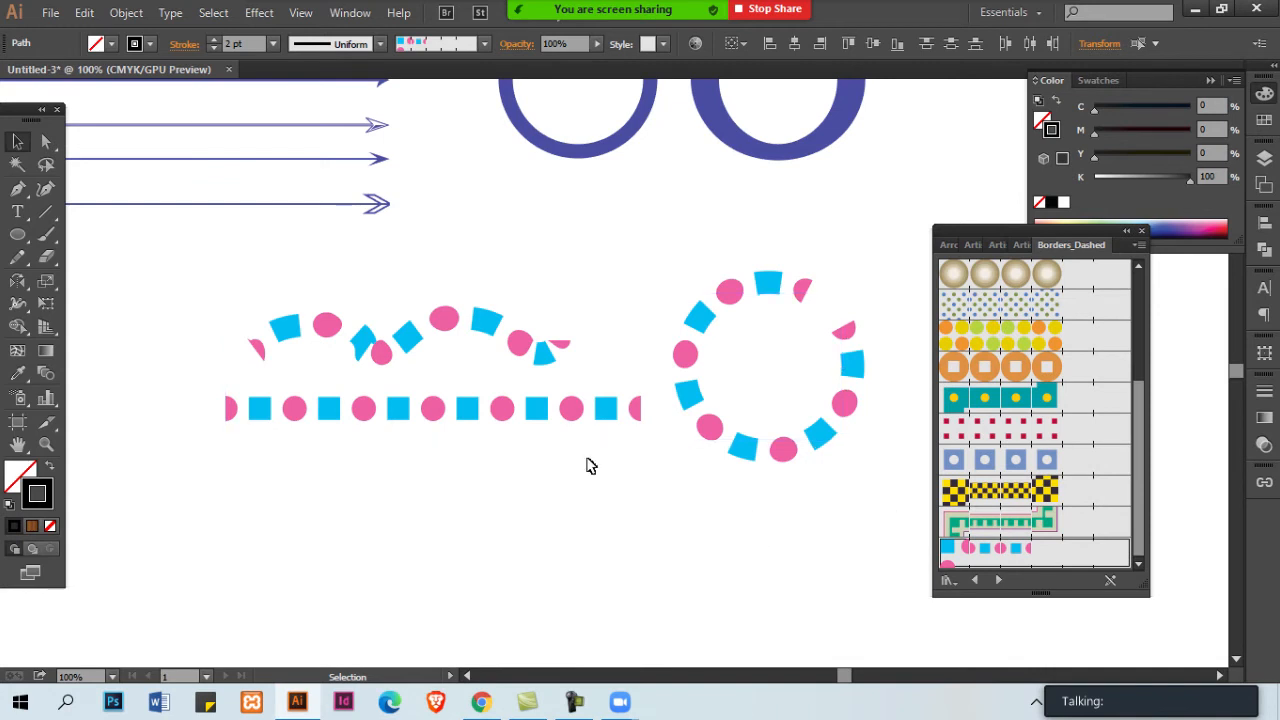
# Nudge the wavy pink and blue path upward, away from the straight line
pyautogui.moveTo(458, 288); pyautogui.dragTo(520, 347)
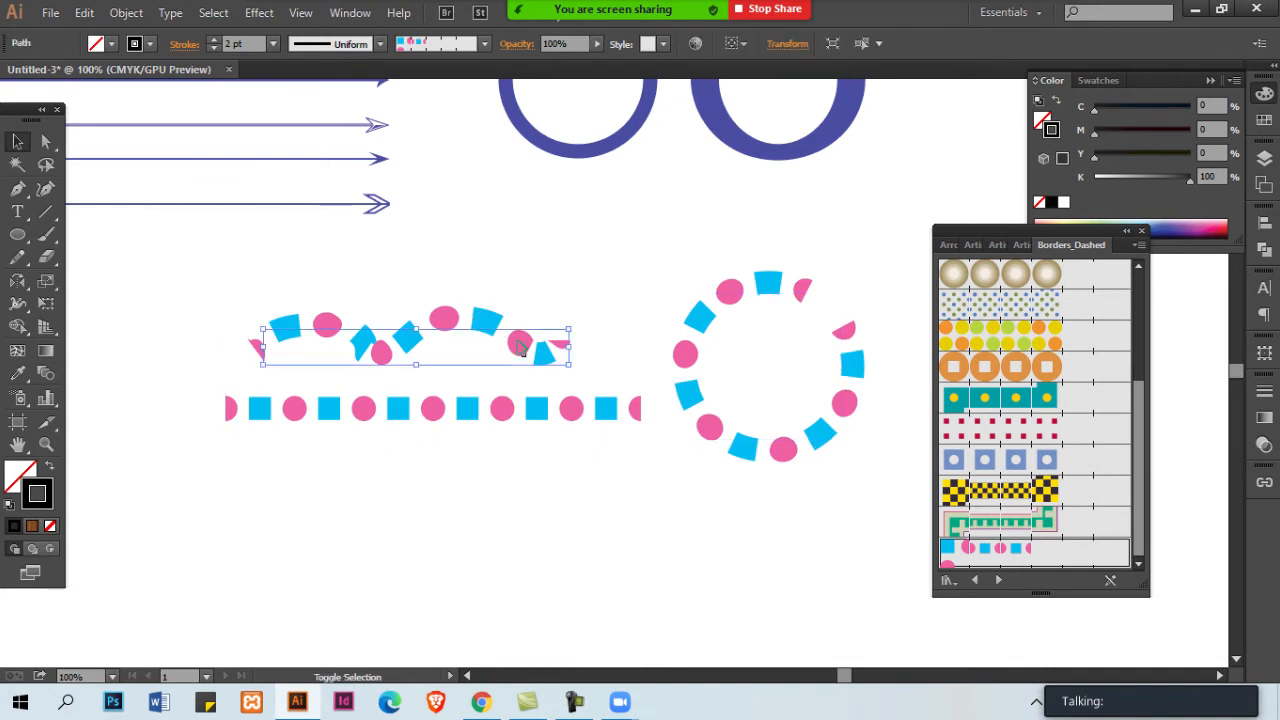
pyautogui.hotkey('shift', 'Up')
pyautogui.hotkey('shift', 'Up')
# Duplicate the wavy path, straight line and open circle together directly below the originals
pyautogui.moveTo(424, 496); pyautogui.dragTo(849, 323)
pyautogui.moveTo(756, 361); pyautogui.dragTo(767, 261)
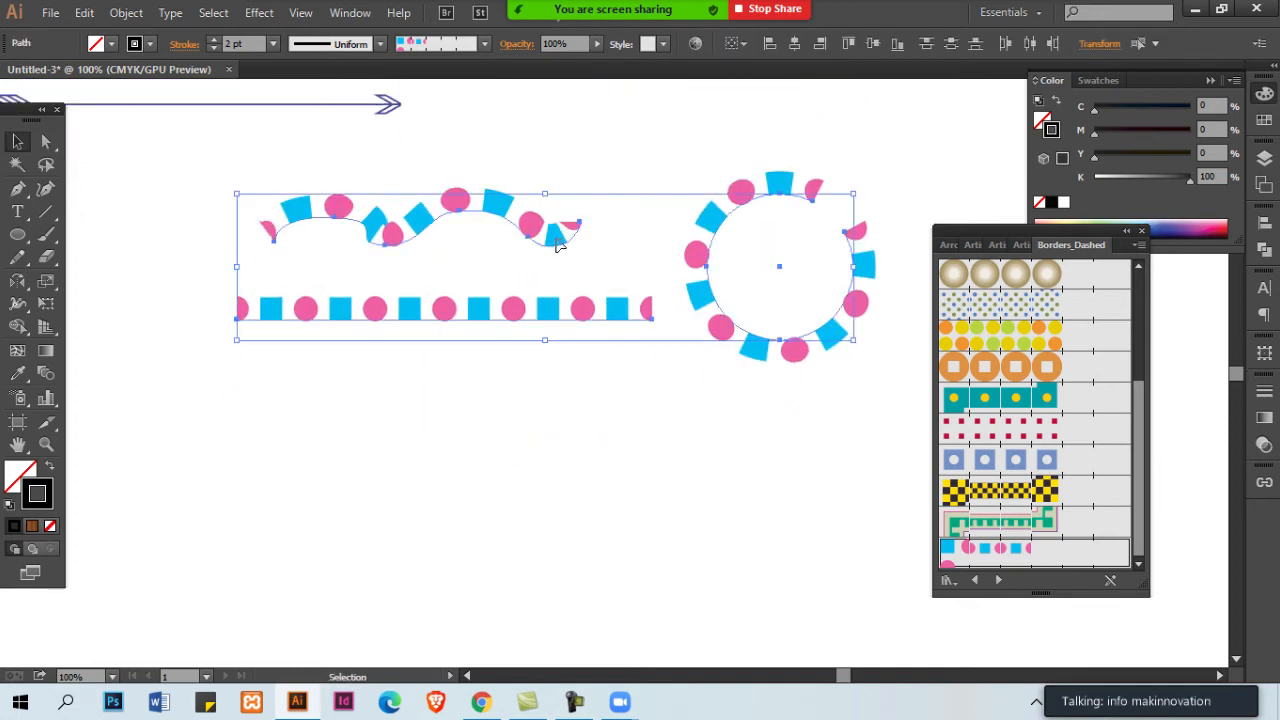
pyautogui.hotkey('ctrl', 'shift', 'a')
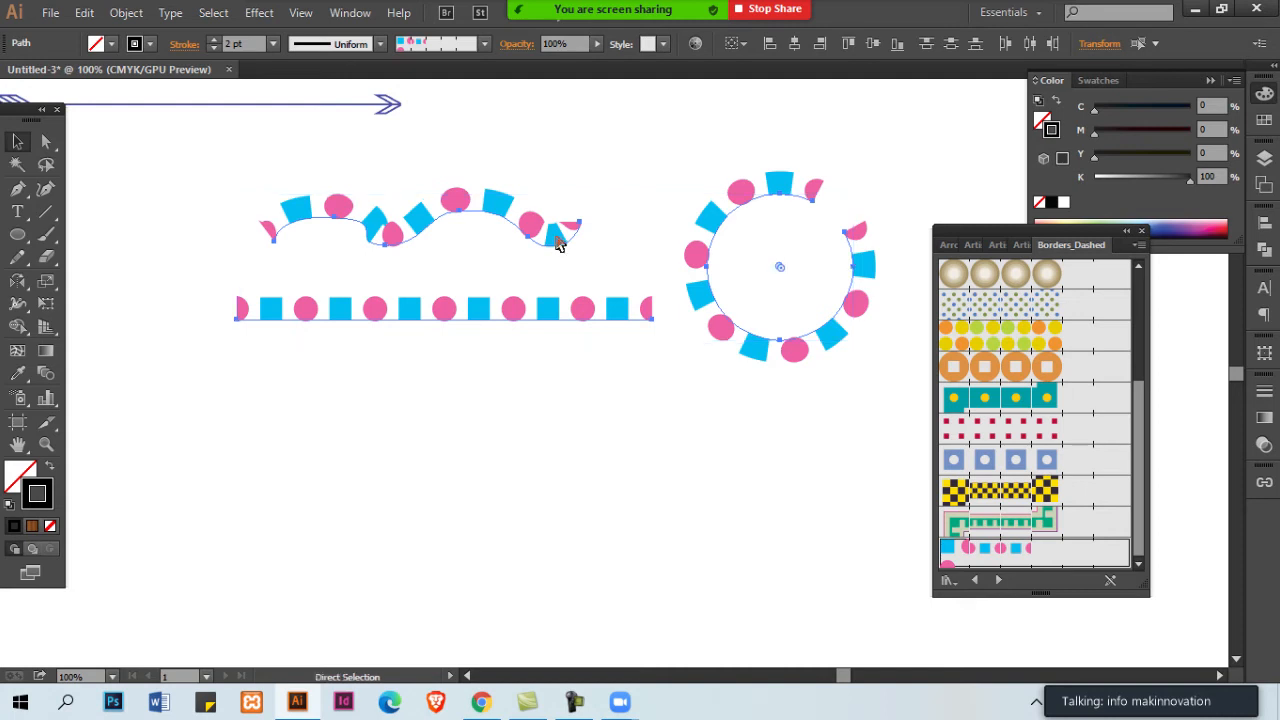
pyautogui.hotkey('ctrl', 'a')
pyautogui.moveTo(561, 249)
pyautogui.mouseDown()
pyautogui.moveTo(563, 499)
pyautogui.moveTo(590, 500)
pyautogui.moveTo(563, 286)
pyautogui.moveTo(583, 260)
pyautogui.mouseUp()
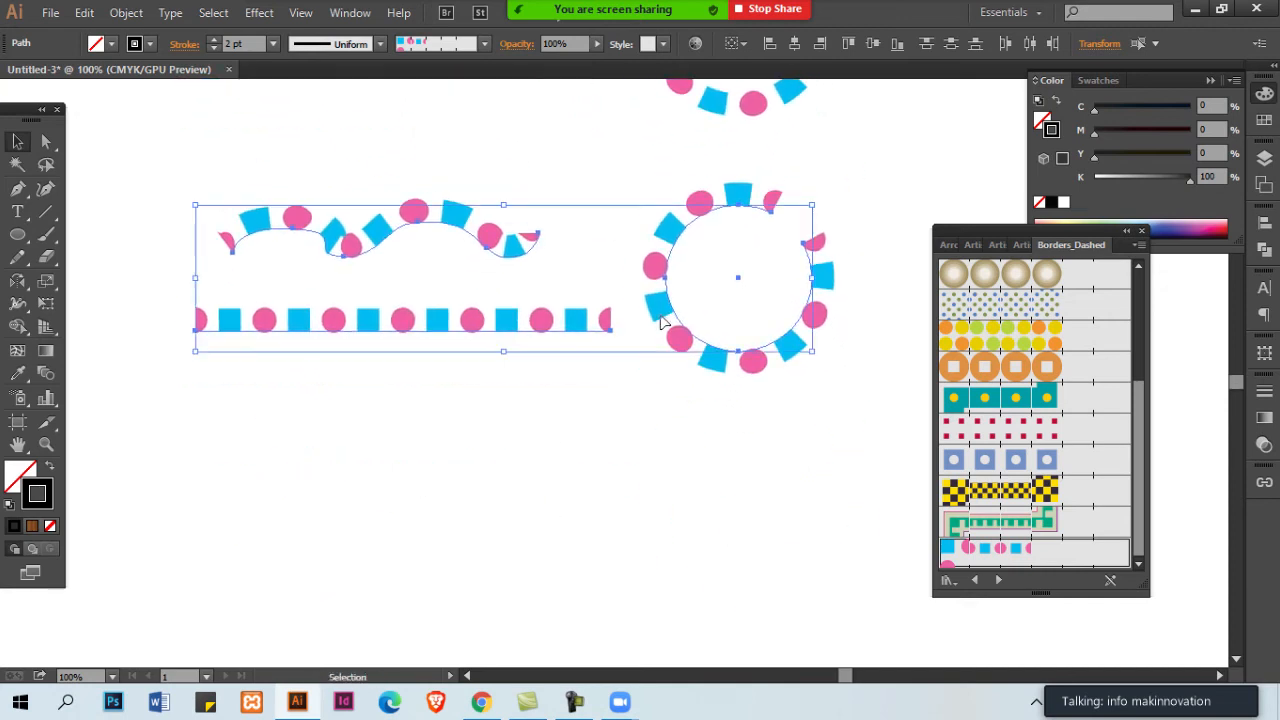
# Open the Borders_Decorative brush library with the three duplicated paths still selected
pyautogui.click(338, 13)
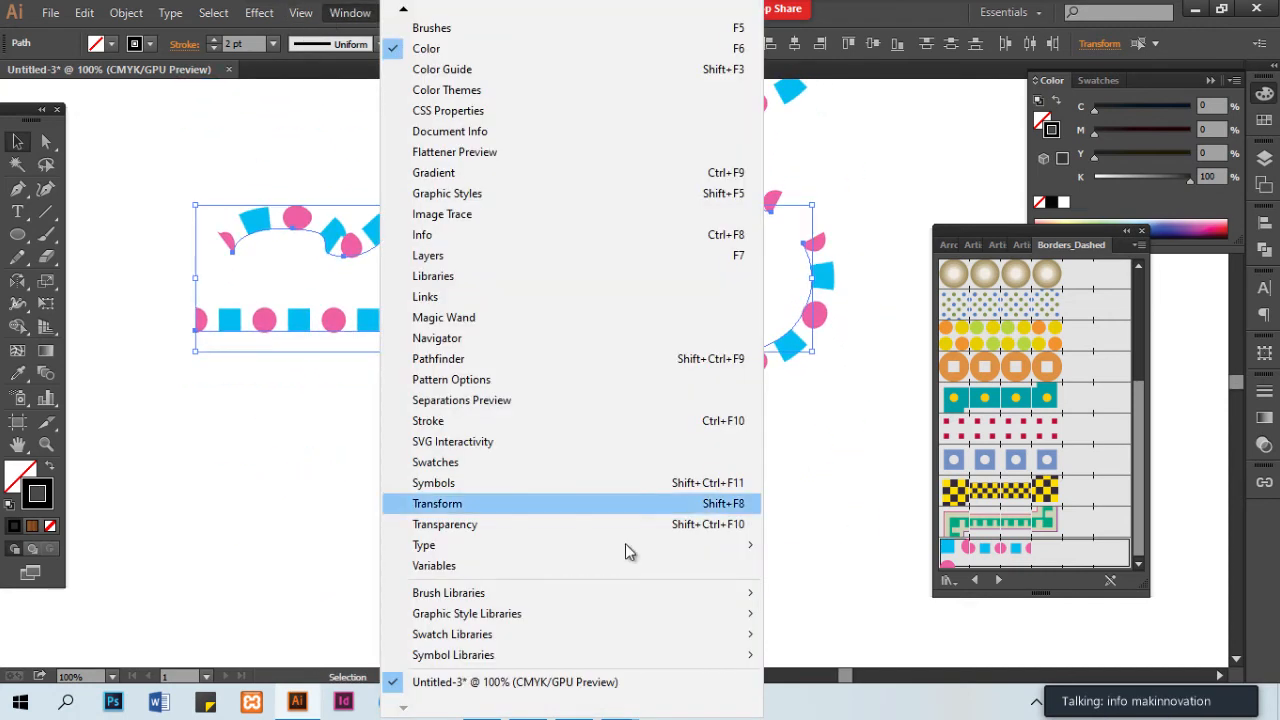
pyautogui.moveTo(560, 600)
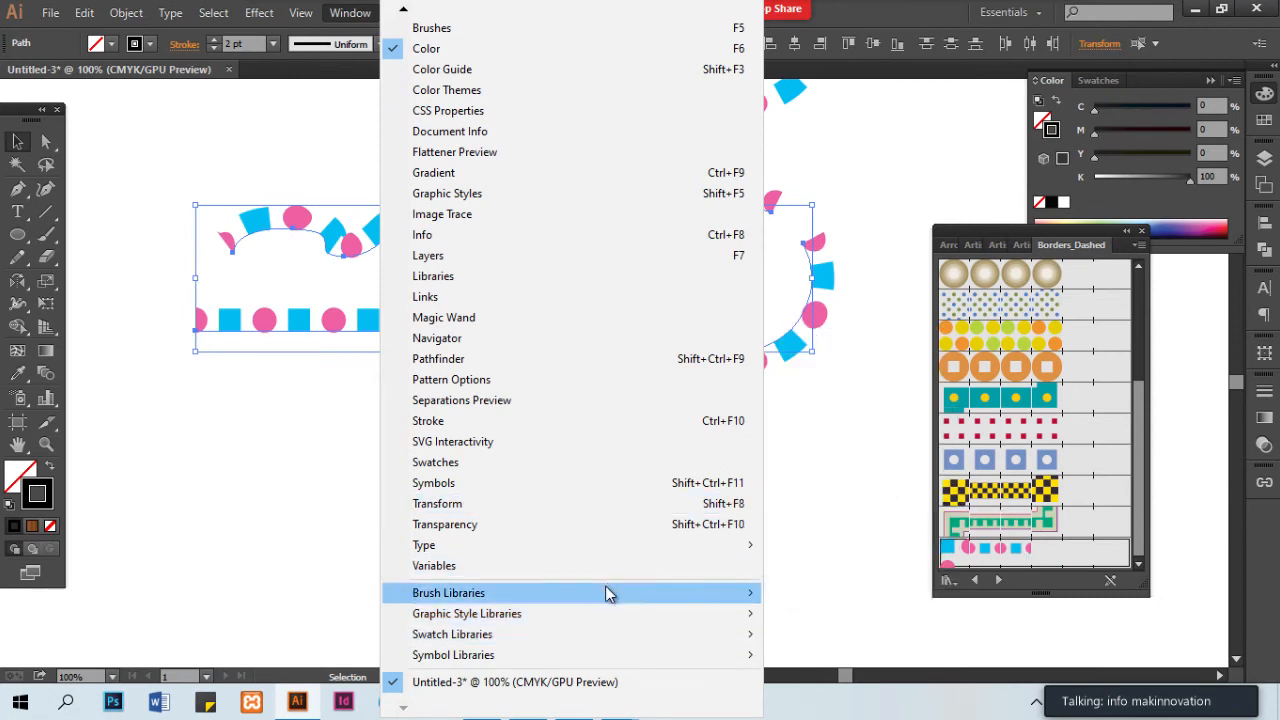
pyautogui.moveTo(624, 590)
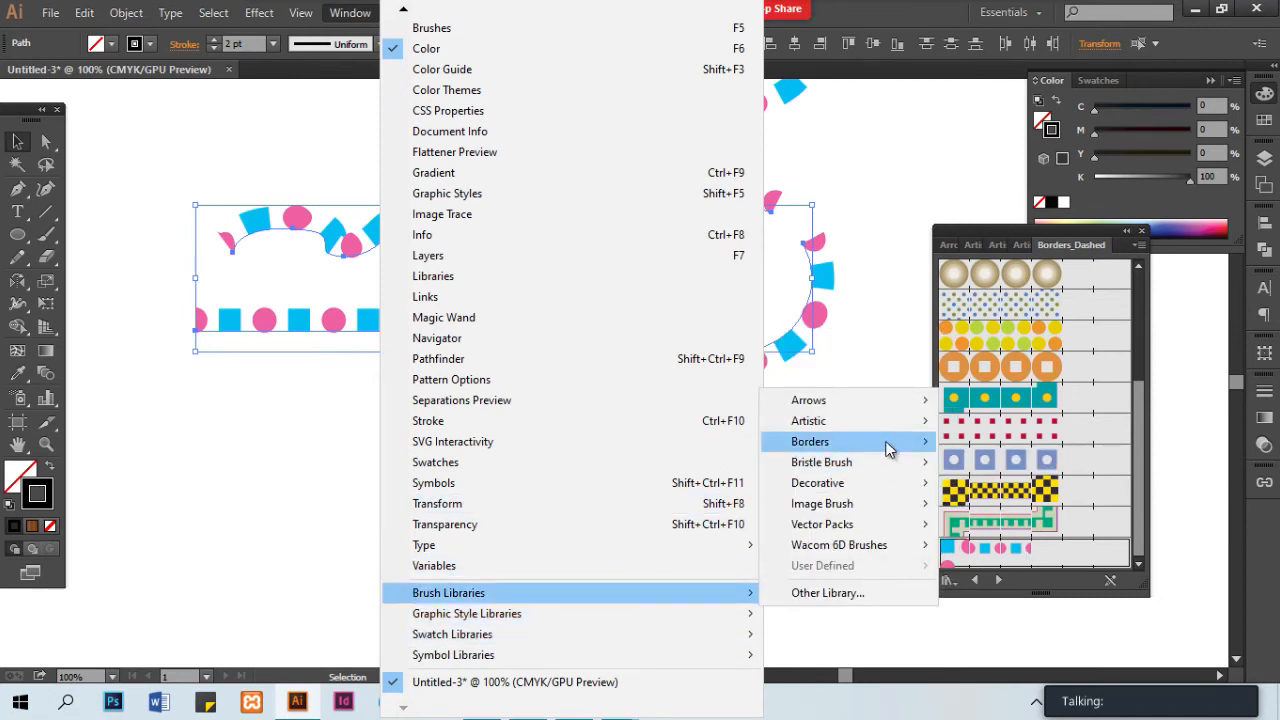
pyautogui.moveTo(889, 450)
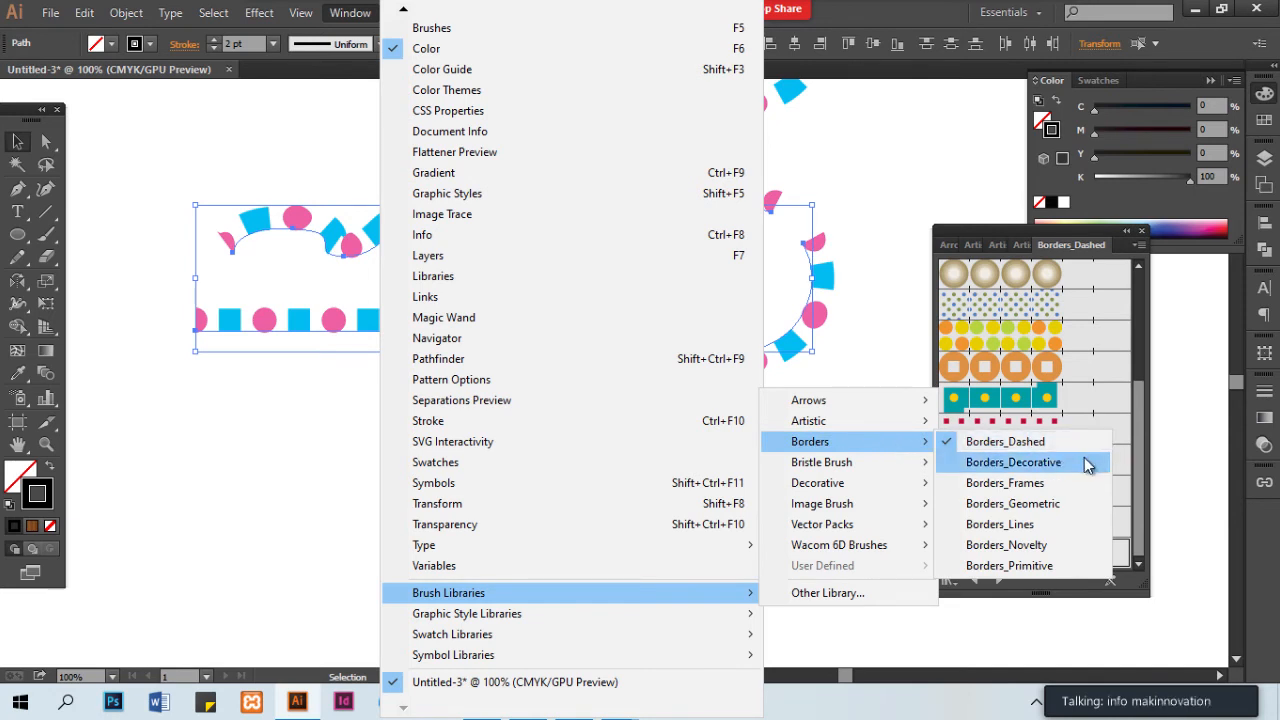
pyautogui.click(1013, 462)
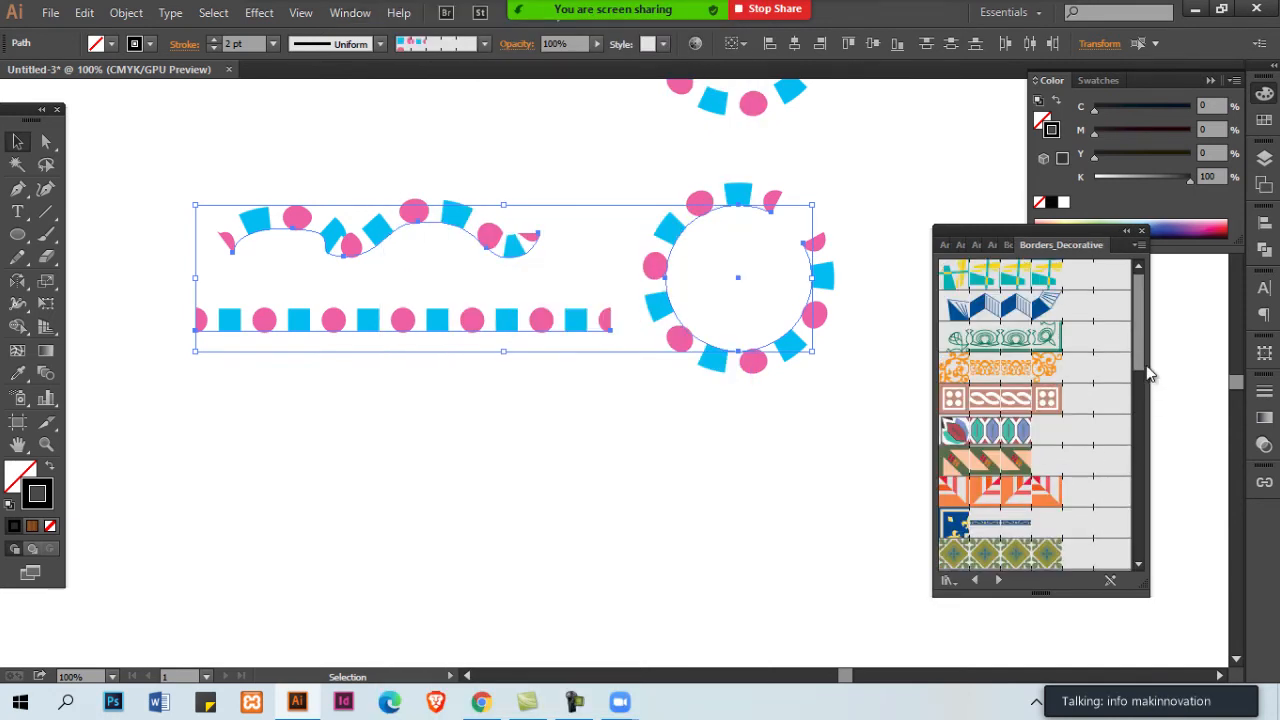
# Apply the teal and yellow decorative border brush to the three paths and to a new rectangle about 362 × 155 pt below them
pyautogui.click(1069, 288)
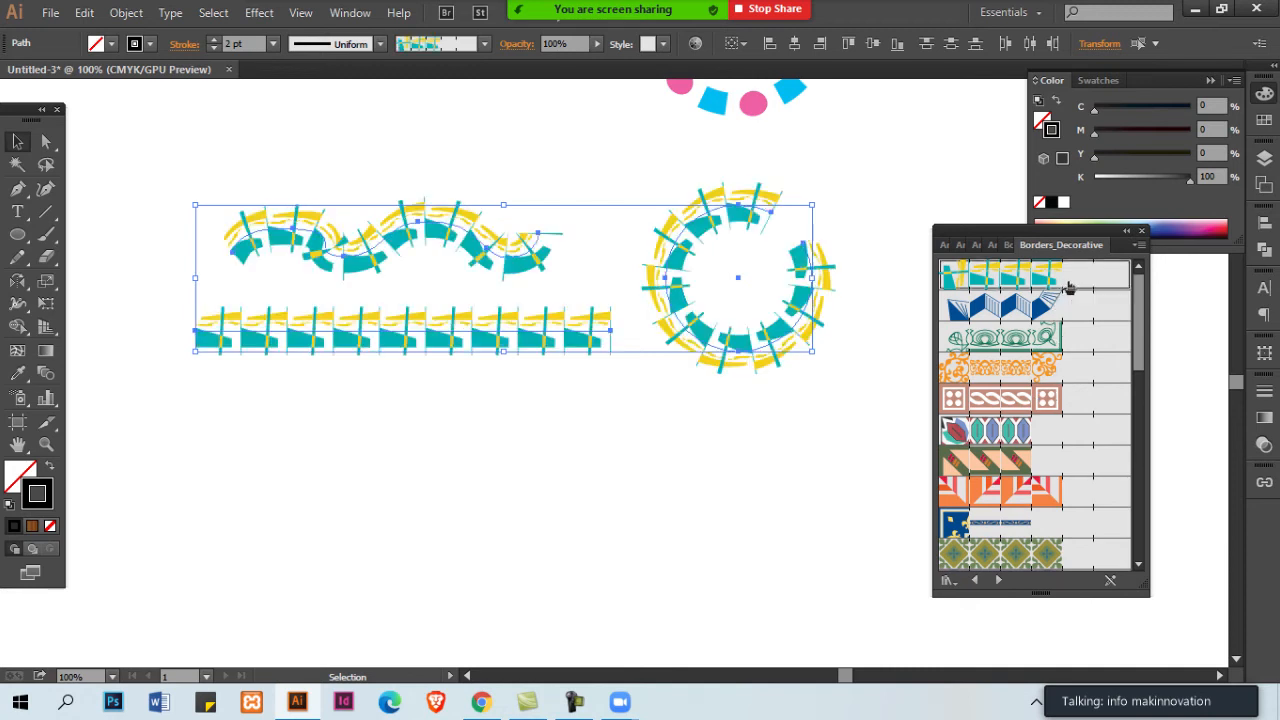
pyautogui.click(646, 529)
pyautogui.click(16, 238)
pyautogui.moveTo(16, 246); pyautogui.dragTo(88, 236)
pyautogui.moveTo(189, 400); pyautogui.dragTo(529, 545)
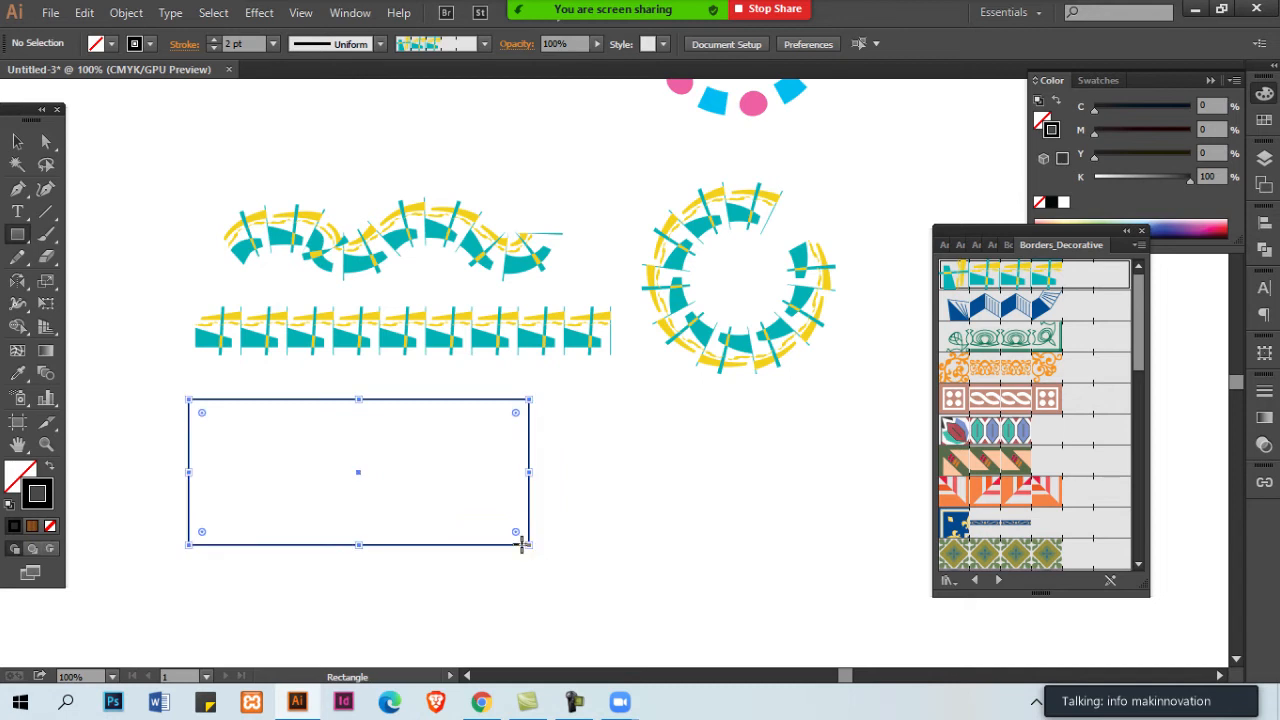
pyautogui.press('v')
pyautogui.click(1052, 286)
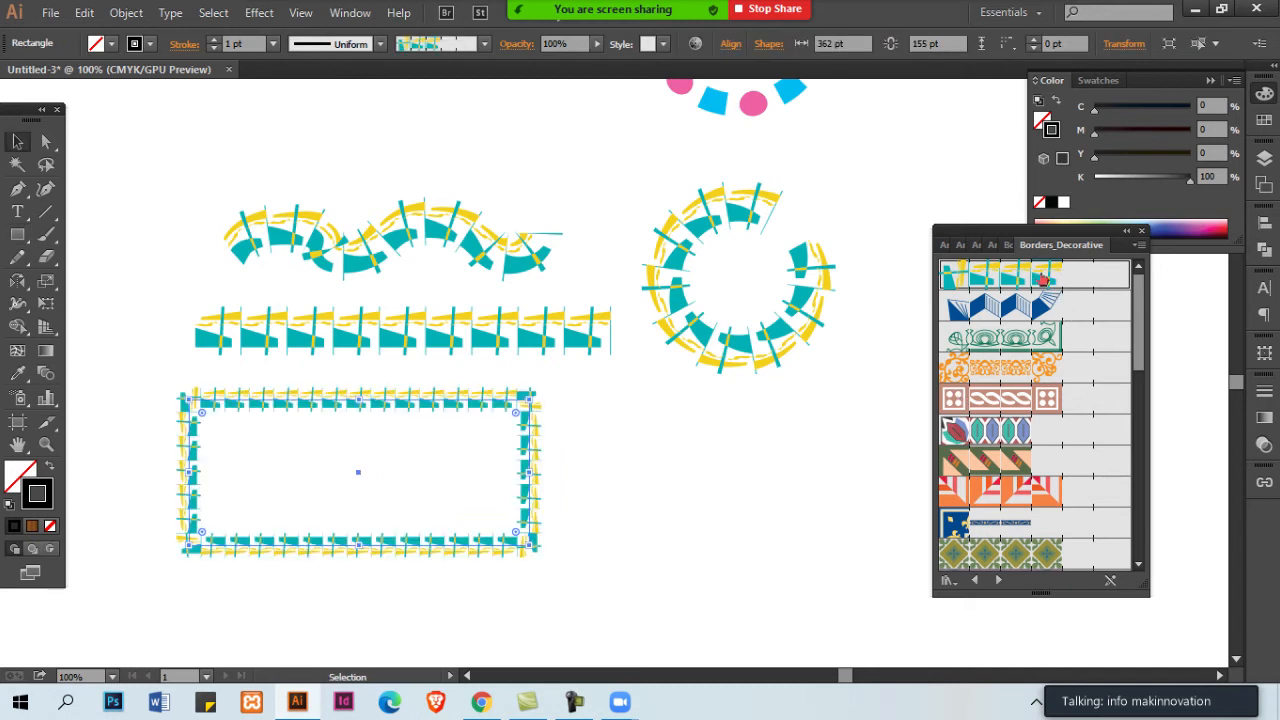
# Draw a rounded rectangle about 290 × 145 pt beside the rectangle and apply the same teal and yellow border brush
pyautogui.click(671, 431)
pyautogui.moveTo(17, 234); pyautogui.dragTo(133, 256)
pyautogui.moveTo(480, 401); pyautogui.dragTo(394, 374)
pyautogui.moveTo(491, 364); pyautogui.dragTo(765, 503)
pyautogui.press('v')
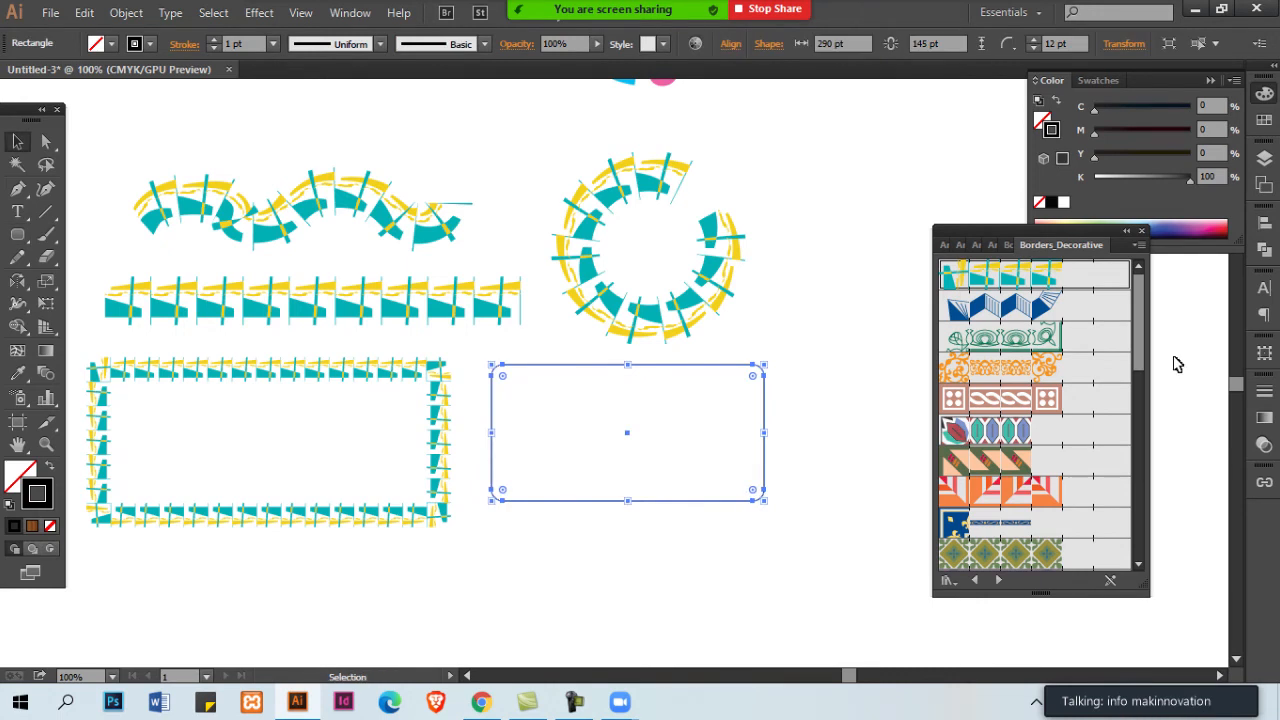
pyautogui.click(1060, 285)
# Nudge the wavy path, straight line and open circle up from the rectangles, and shift the circle slightly right
pyautogui.moveTo(700, 312); pyautogui.dragTo(725, 323)
pyautogui.moveTo(667, 252); pyautogui.dragTo(456, 300)
pyautogui.moveTo(306, 171); pyautogui.dragTo(720, 337)
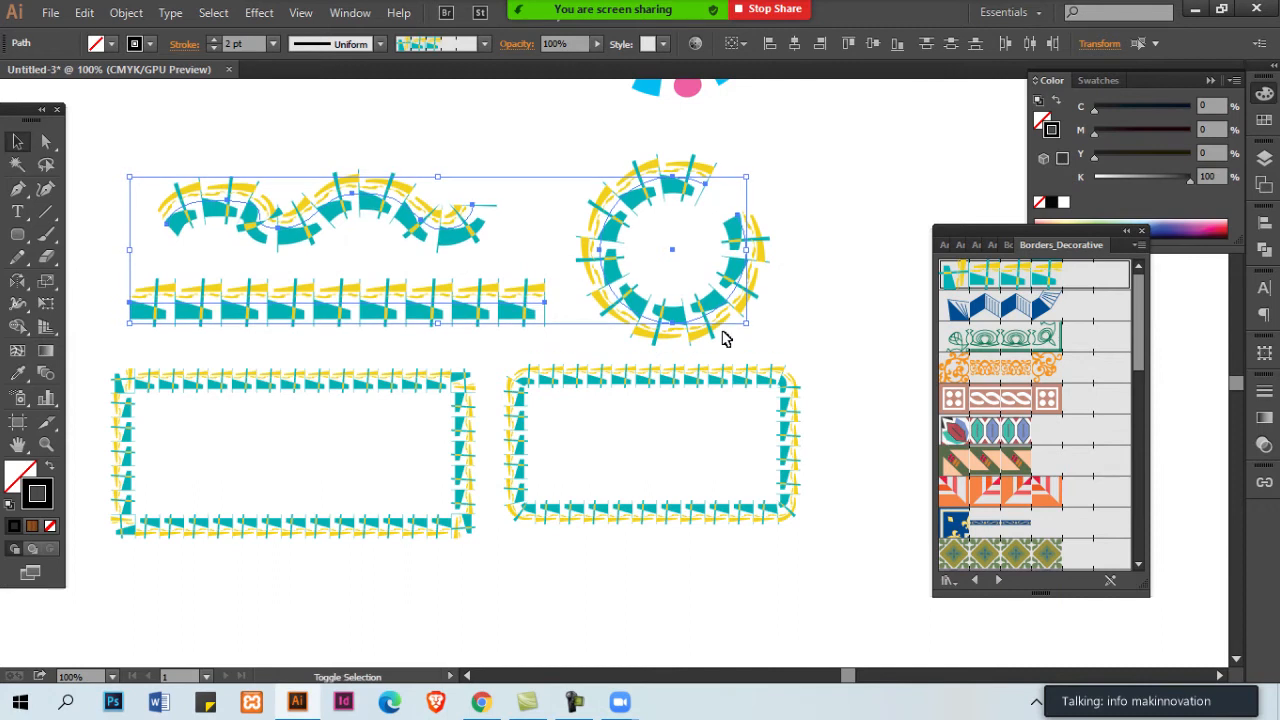
pyautogui.click(823, 277)
pyautogui.moveTo(826, 259); pyautogui.dragTo(699, 294)
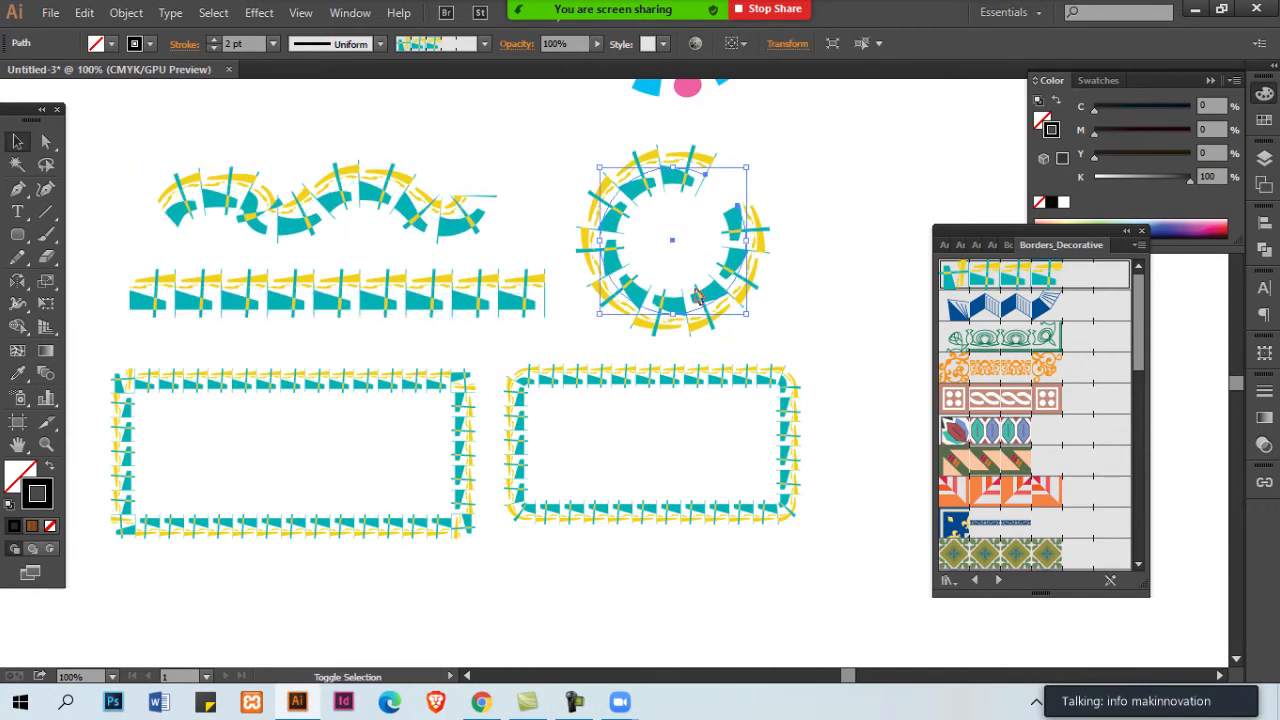
pyautogui.click(697, 293)
# Set the stroke weight of the wavy path, straight line and open circle to 1 pt
pyautogui.moveTo(380, 140); pyautogui.dragTo(640, 292)
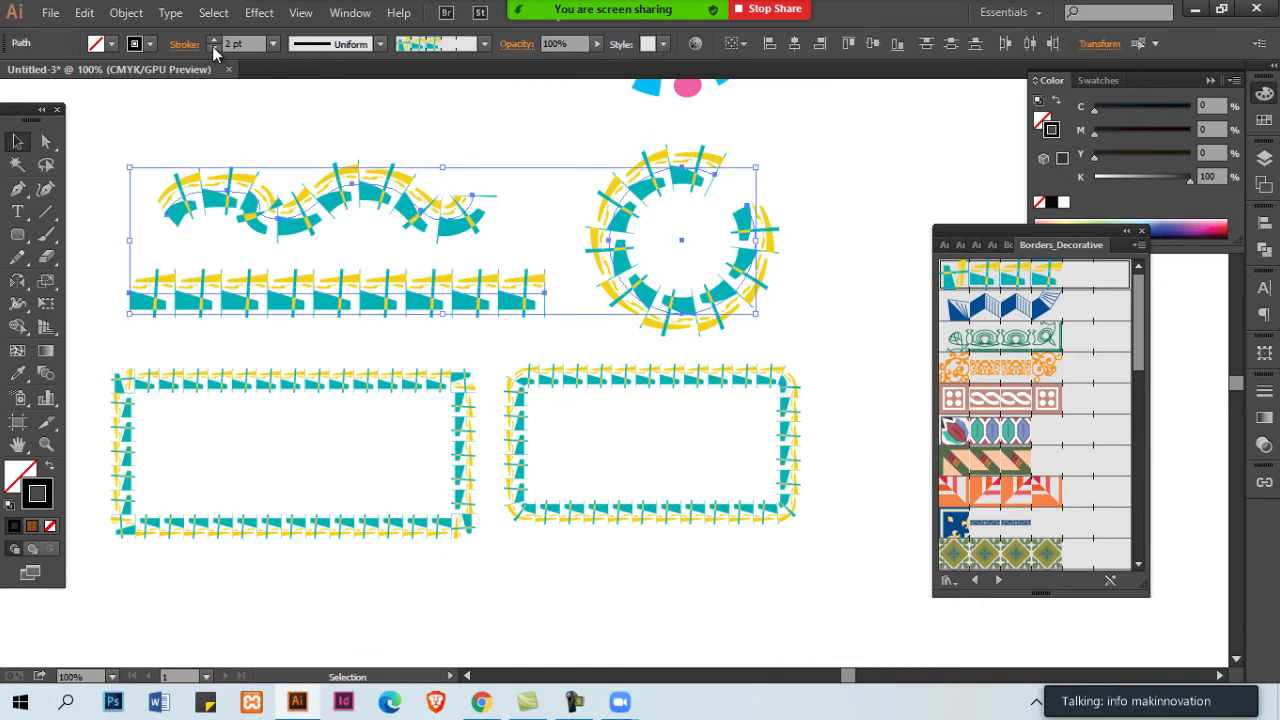
pyautogui.click(213, 48)
pyautogui.click(509, 246)
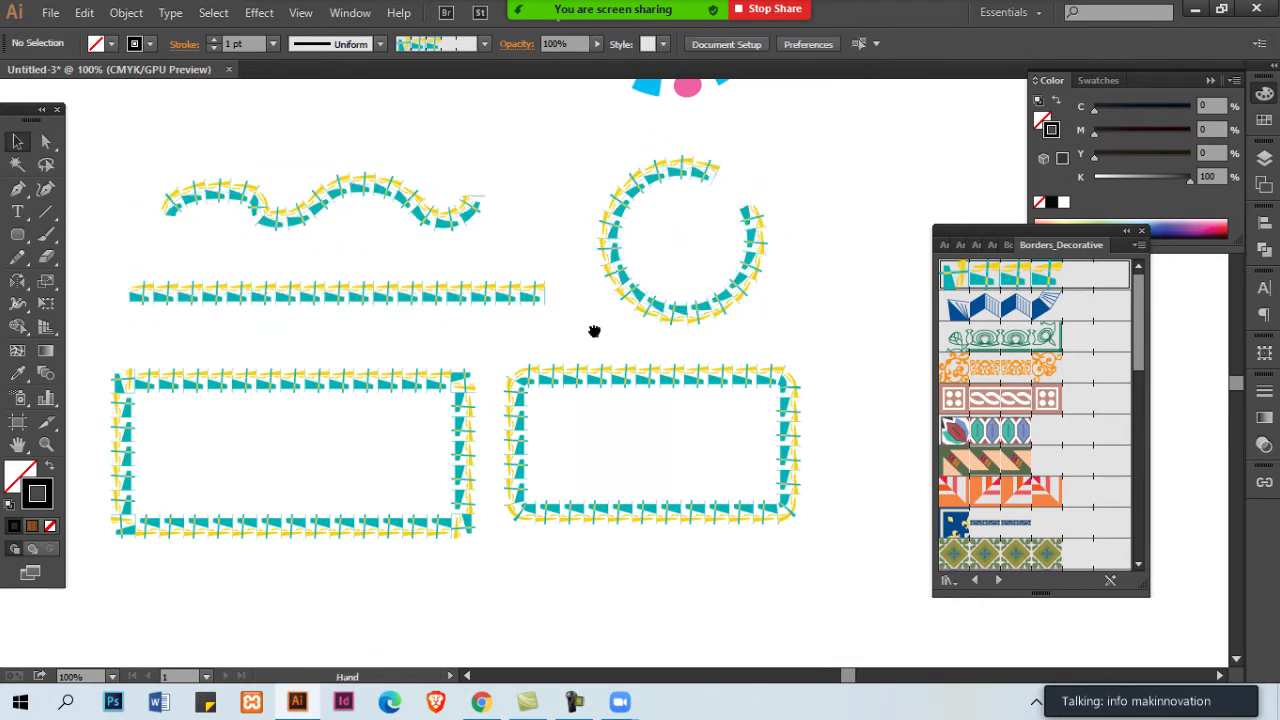
# Apply the blue folded ribbon, green scroll, orange floral and brown braid border brushes in turn to all five shapes
pyautogui.hotkey('ctrl', '1')
pyautogui.moveTo(300, 100); pyautogui.dragTo(766, 455)
pyautogui.click(1035, 306)
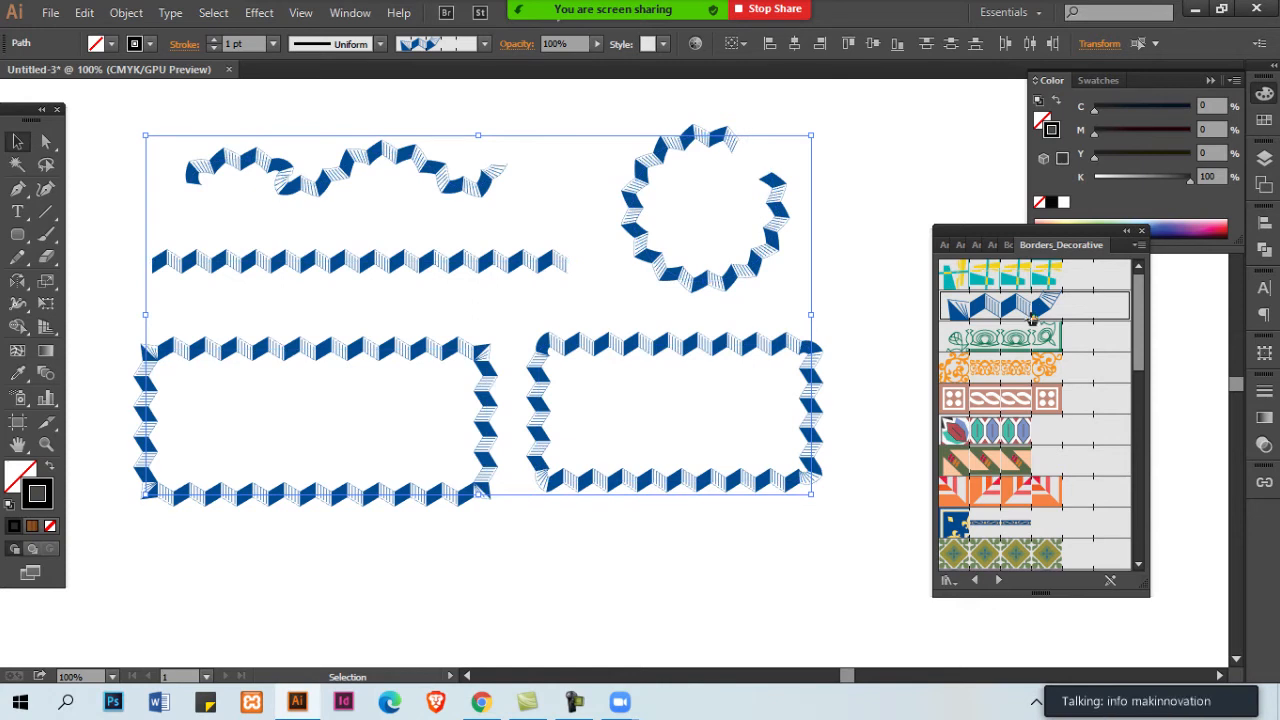
pyautogui.click(1032, 337)
pyautogui.click(1038, 372)
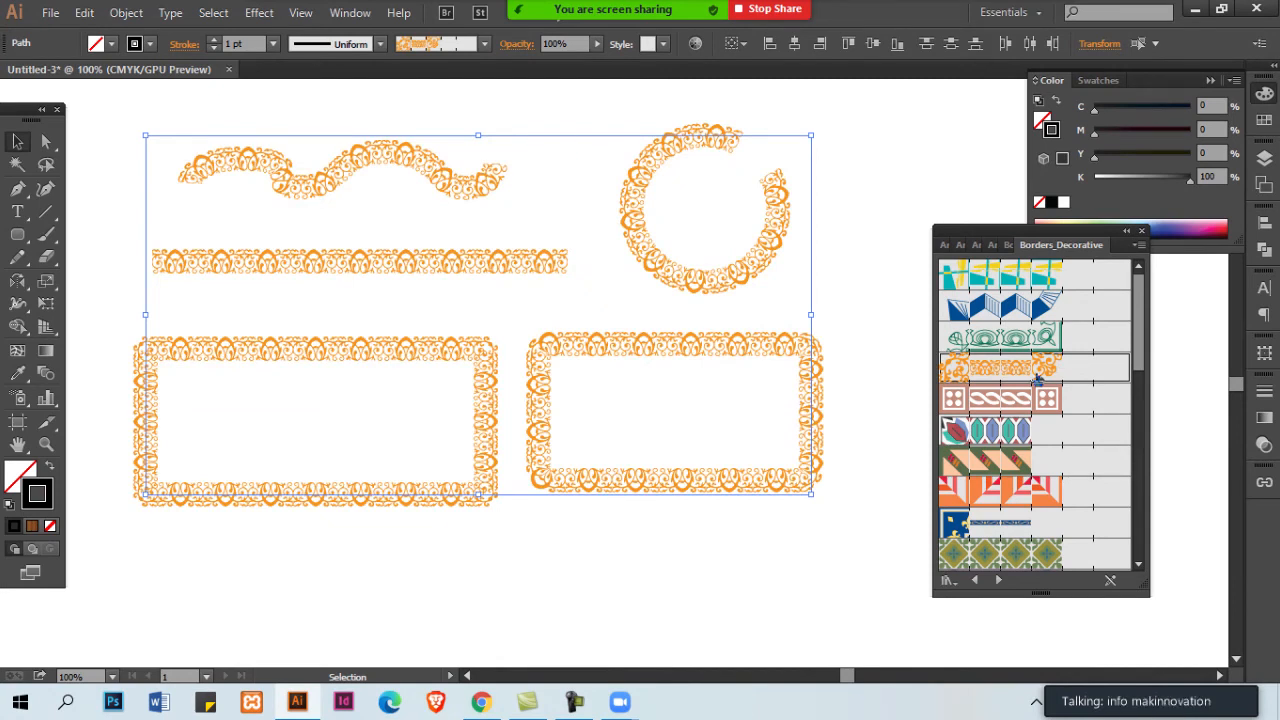
pyautogui.click(1025, 402)
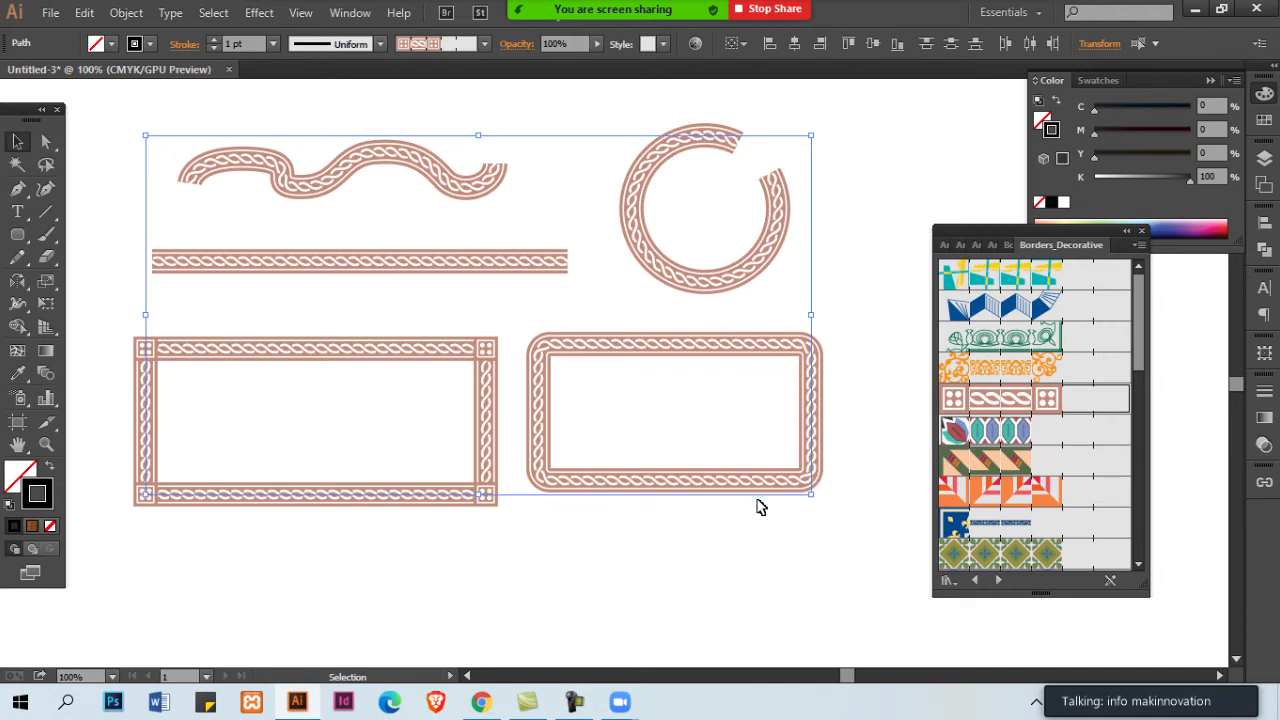
# Apply the colored leaf, tan diagonal stripe, Deco Triangles and Fleur-de-lis border brushes in turn to the five shapes
pyautogui.click(858, 492)
pyautogui.click(1015, 432)
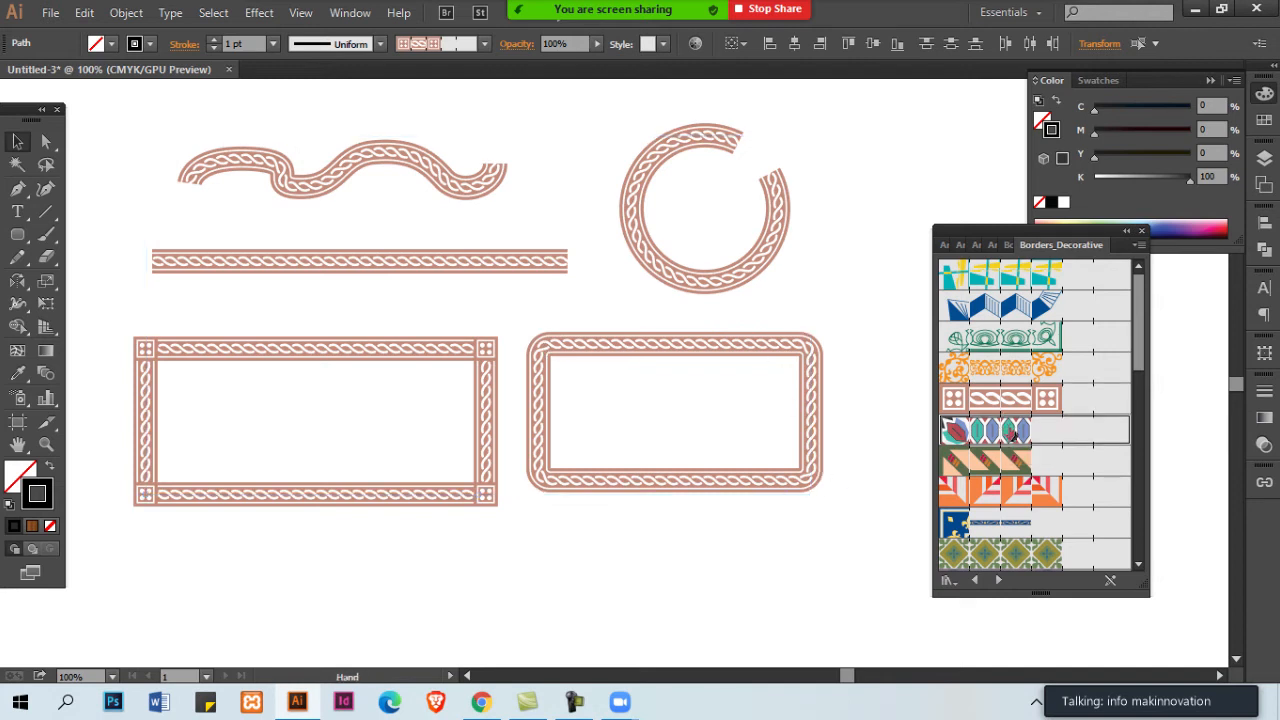
pyautogui.hotkey('ctrl', 'a')
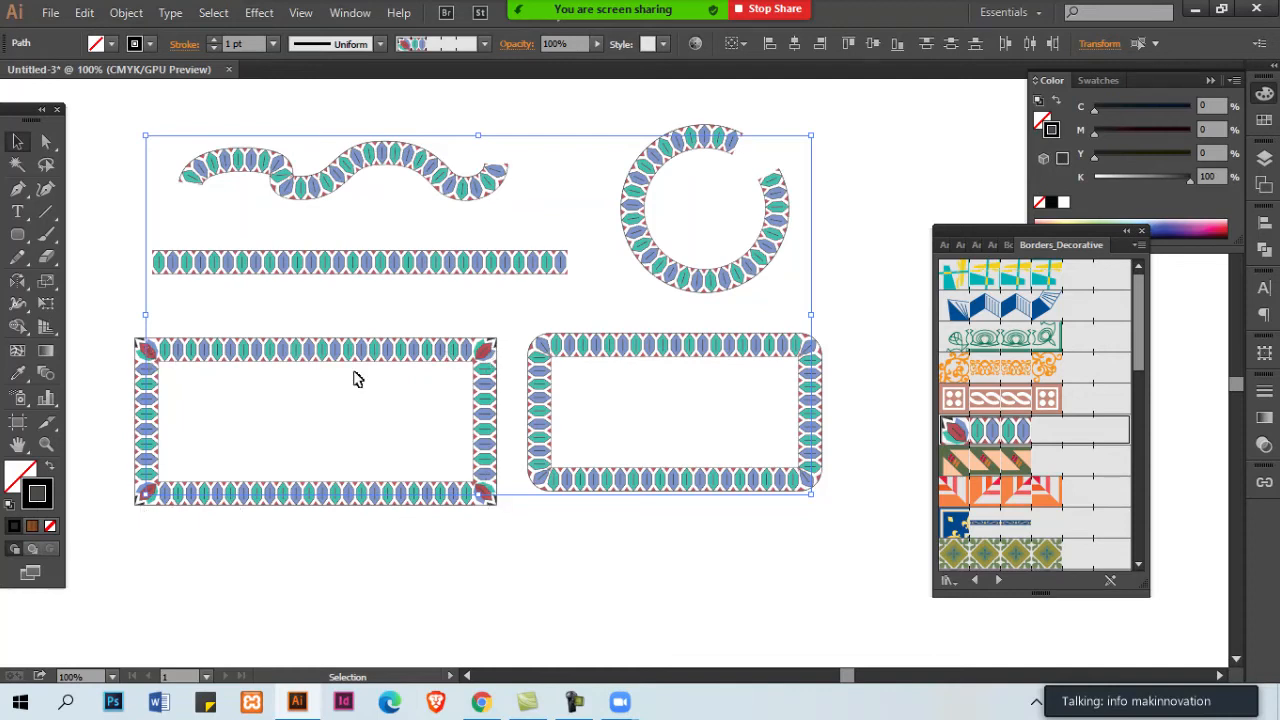
pyautogui.click(1046, 468)
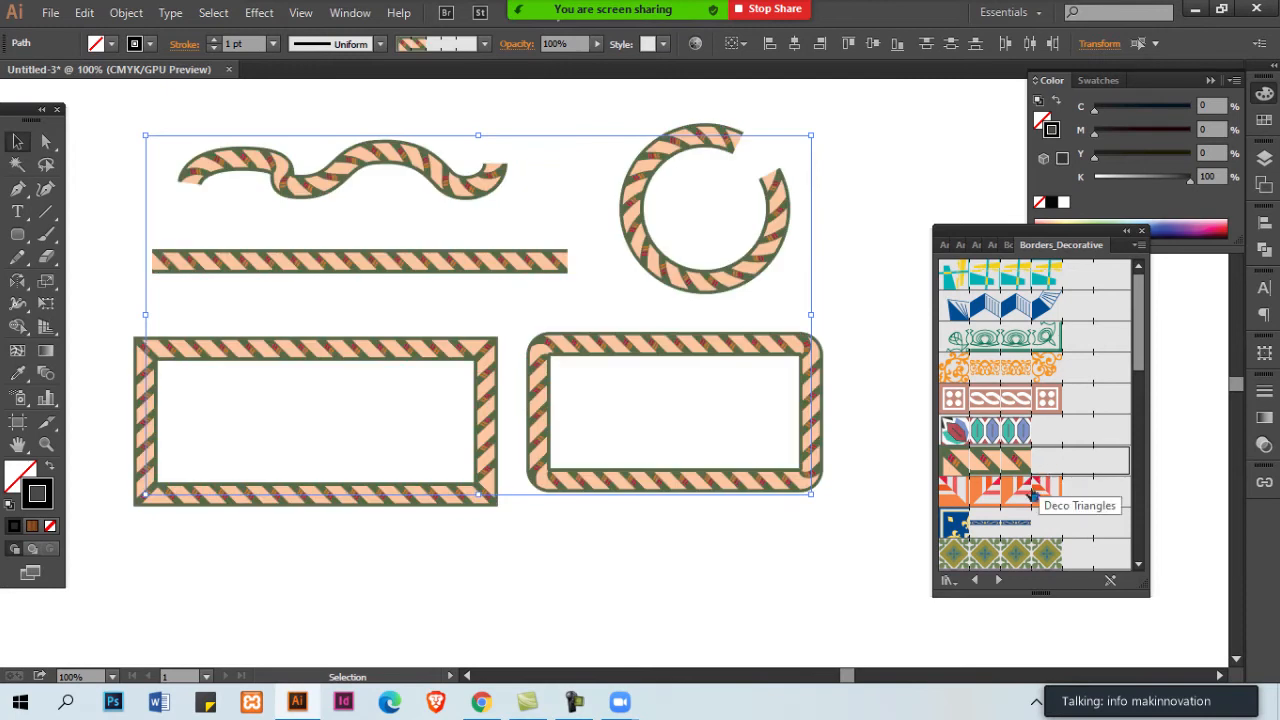
pyautogui.click(1034, 490)
pyautogui.click(1027, 525)
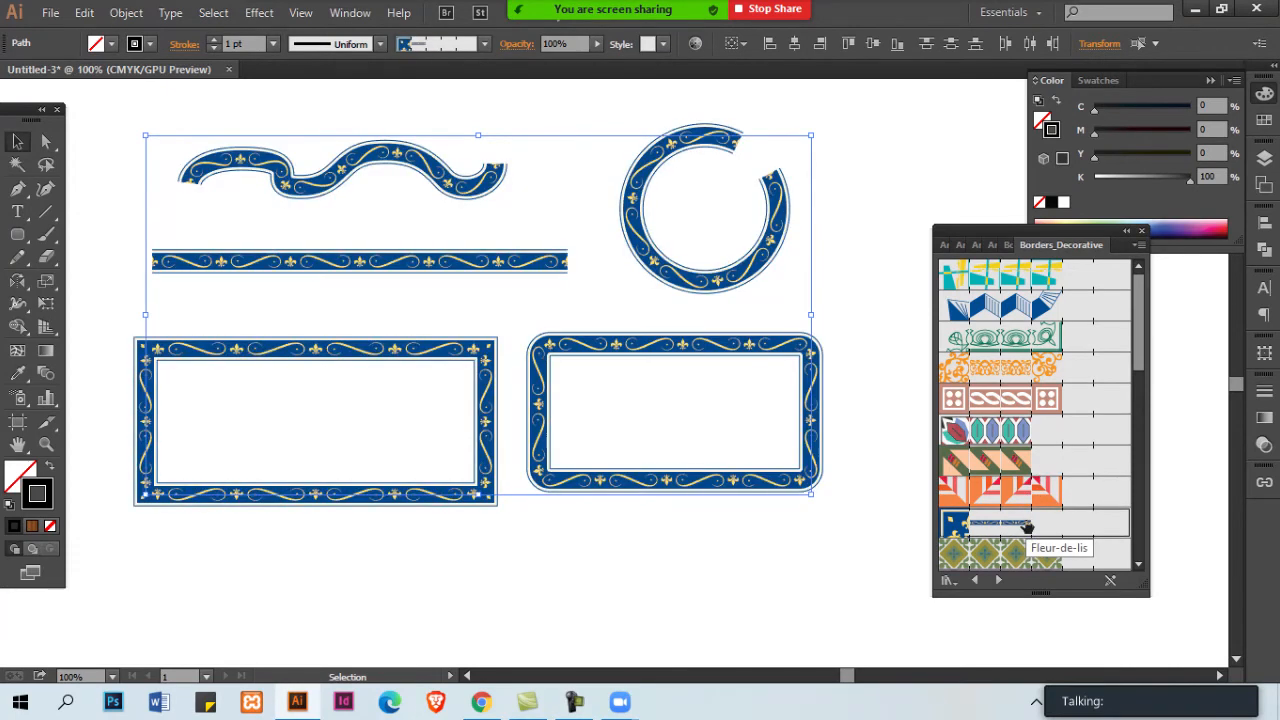
pyautogui.scroll(-3, 1027, 525)
pyautogui.moveTo(1170, 660)
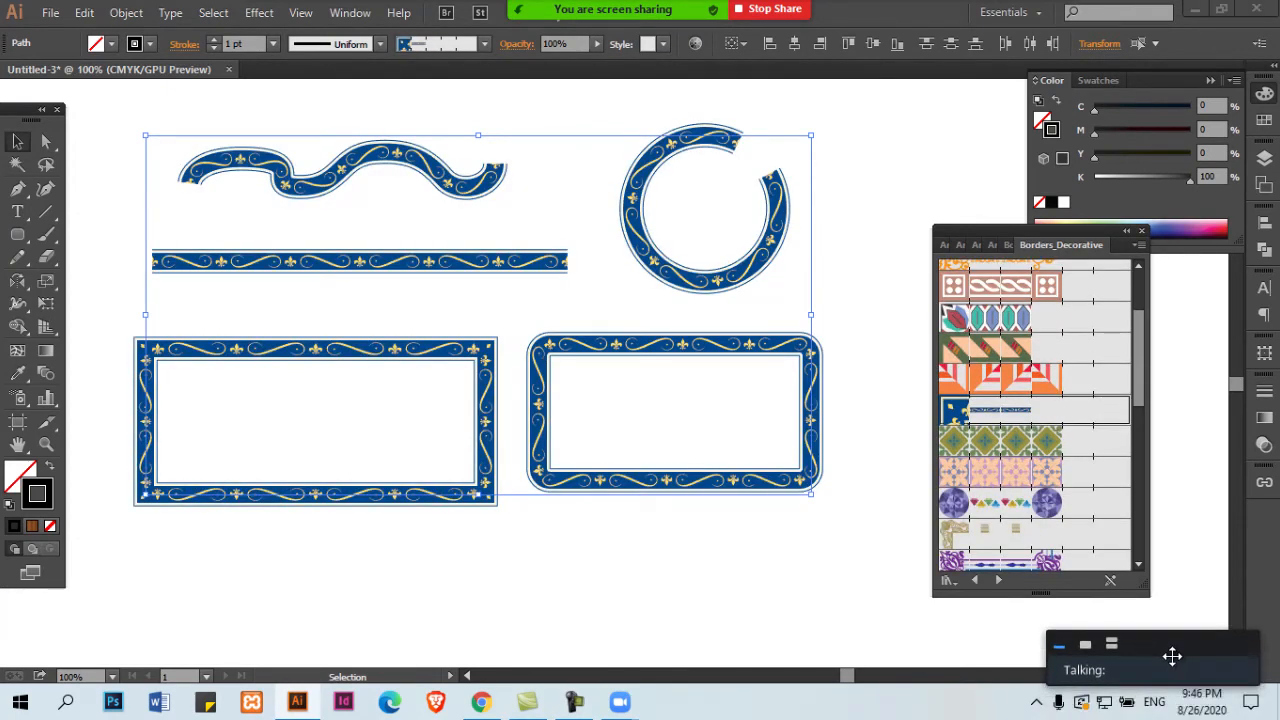
pyautogui.moveTo(1172, 656); pyautogui.dragTo(1170, 659)
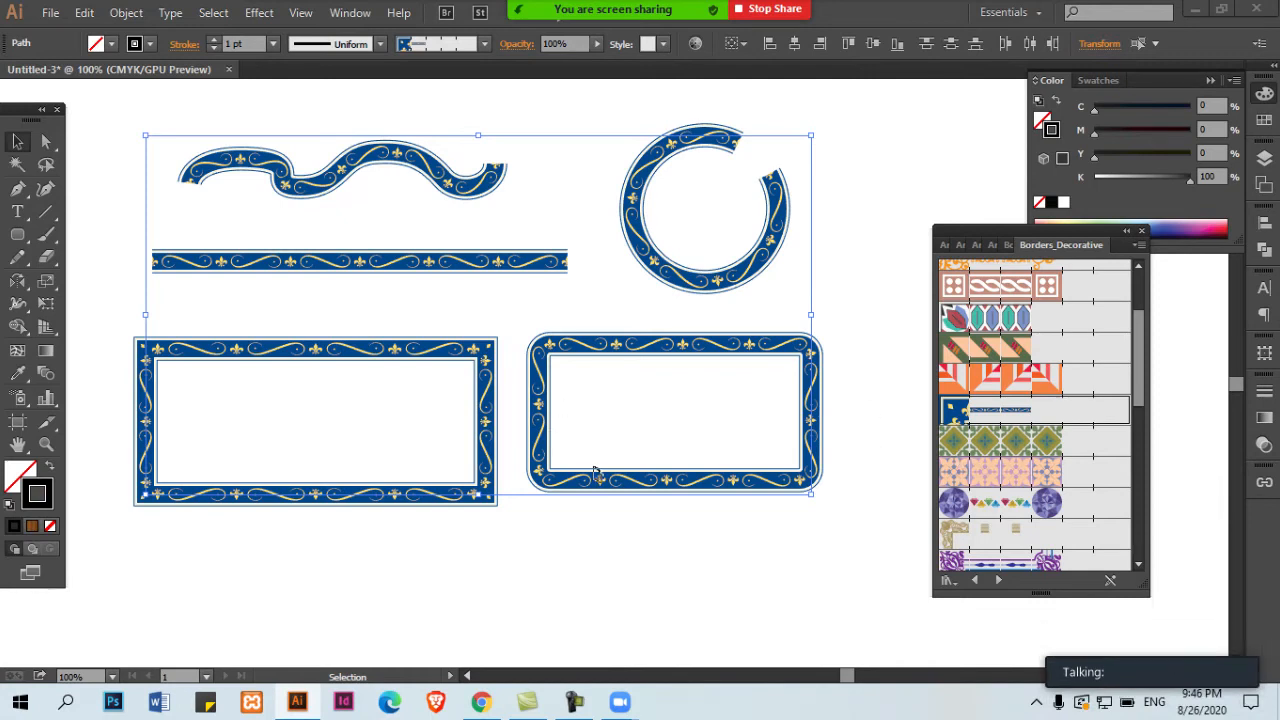
pyautogui.press('XF86MonBrightnessUp')
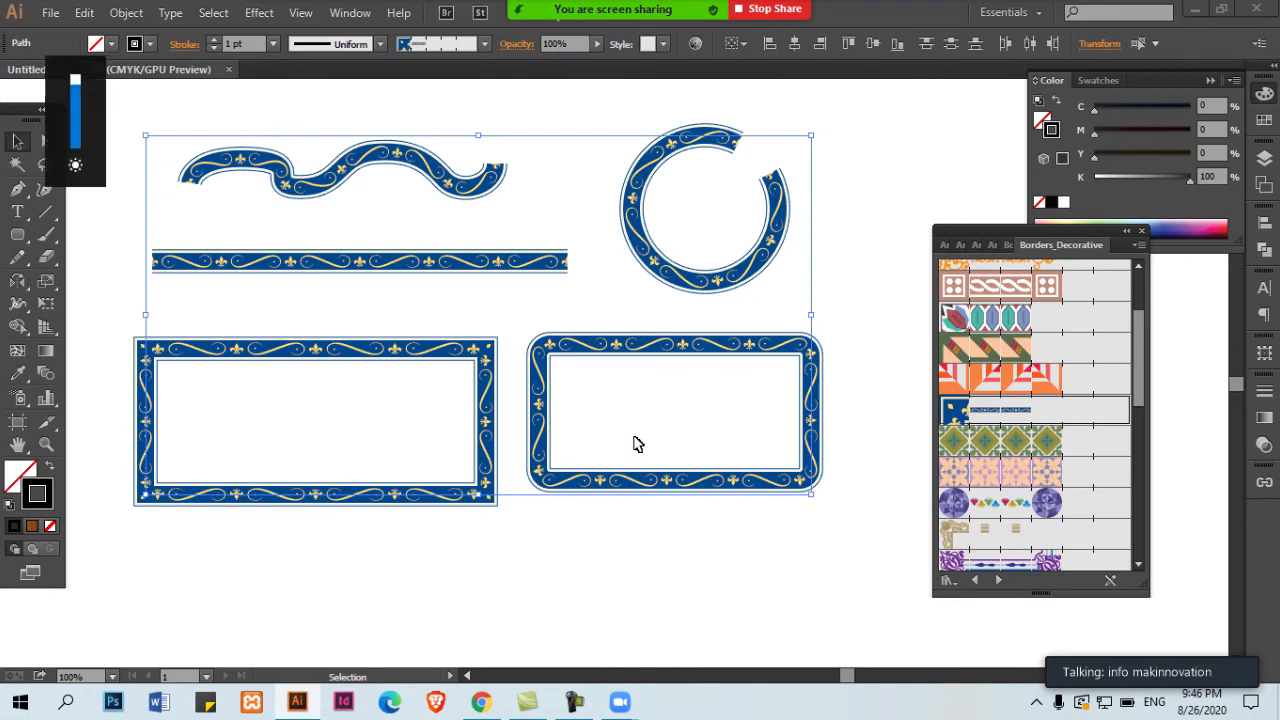
pyautogui.click(588, 430)
# Apply the green diamond tile border brush to the five shapes and the pink floral tile brush to a duplicate set below
pyautogui.moveTo(623, 366); pyautogui.dragTo(658, 278)
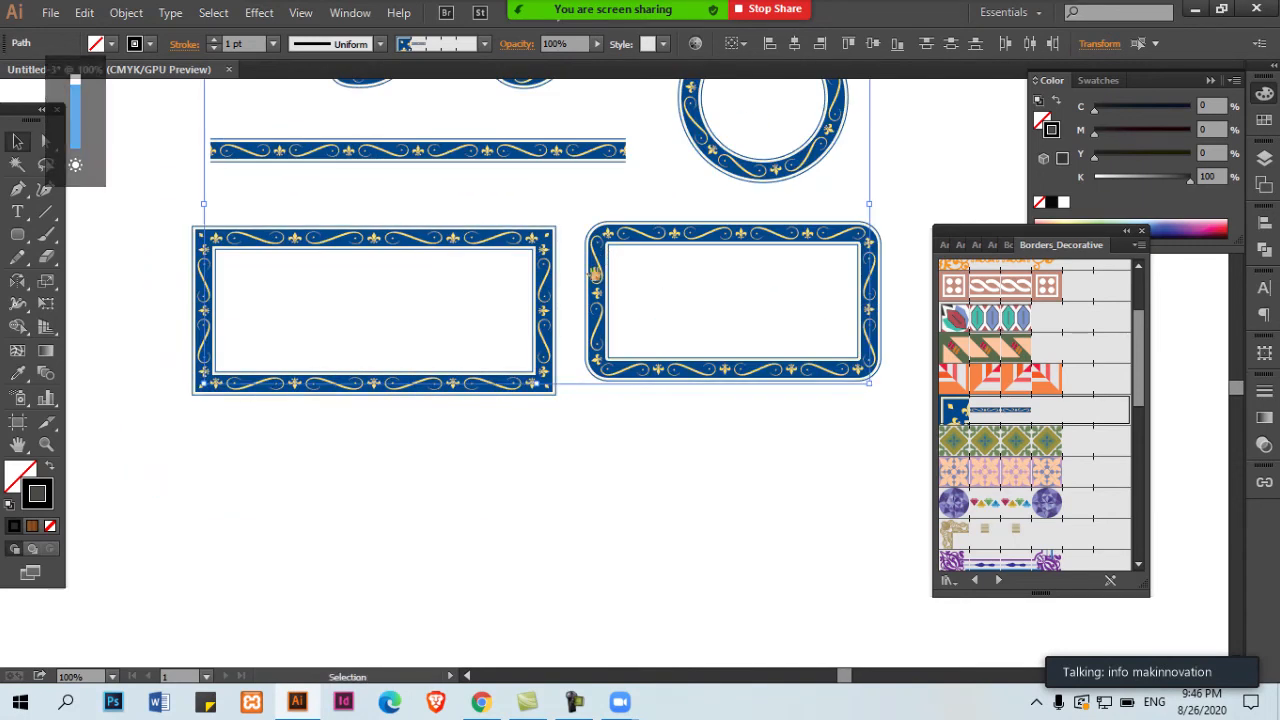
pyautogui.hotkey('ctrl', '-')
pyautogui.click(563, 271)
pyautogui.moveTo(558, 478); pyautogui.dragTo(600, 251)
pyautogui.hotkey('ctrl', '+')
pyautogui.moveTo(594, 351); pyautogui.dragTo(647, 430)
pyautogui.hotkey('ctrl', 'a')
pyautogui.click(1030, 448)
pyautogui.moveTo(498, 377)
pyautogui.mouseDown()
pyautogui.moveTo(516, 247)
pyautogui.moveTo(509, 543)
pyautogui.moveTo(523, 563)
pyautogui.moveTo(554, 294)
pyautogui.moveTo(560, 380)
pyautogui.moveTo(505, 290)
pyautogui.mouseUp()
pyautogui.click(1030, 483)
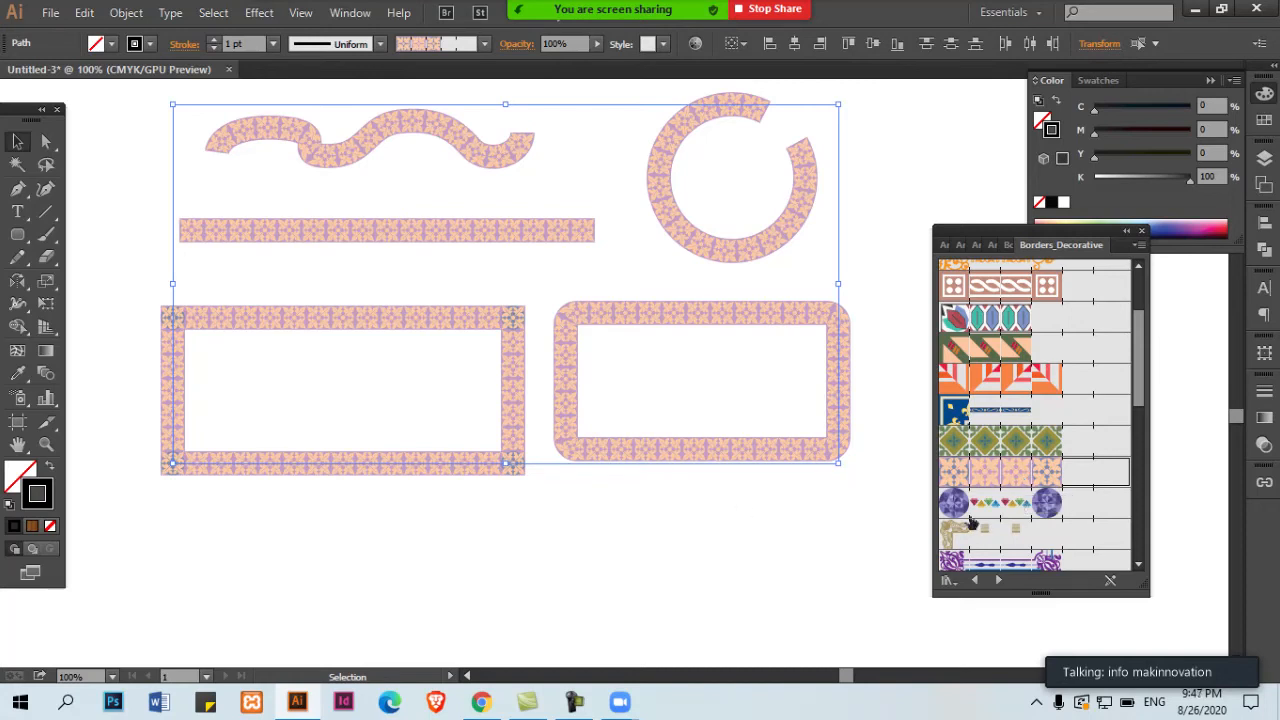
# Duplicate the five pink-bordered shapes below and give the copies the purple corner-ornament border brush with a 2 pt stroke
pyautogui.moveTo(580, 340); pyautogui.dragTo(594, 303)
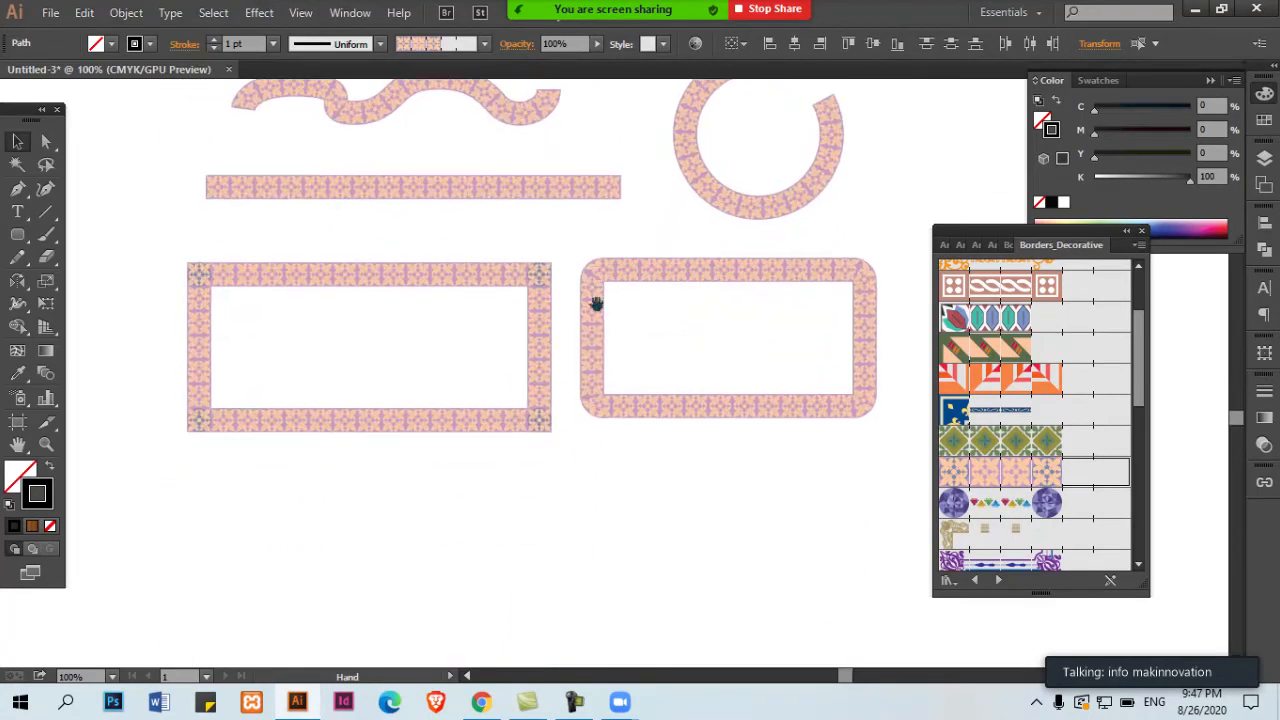
pyautogui.click(567, 467)
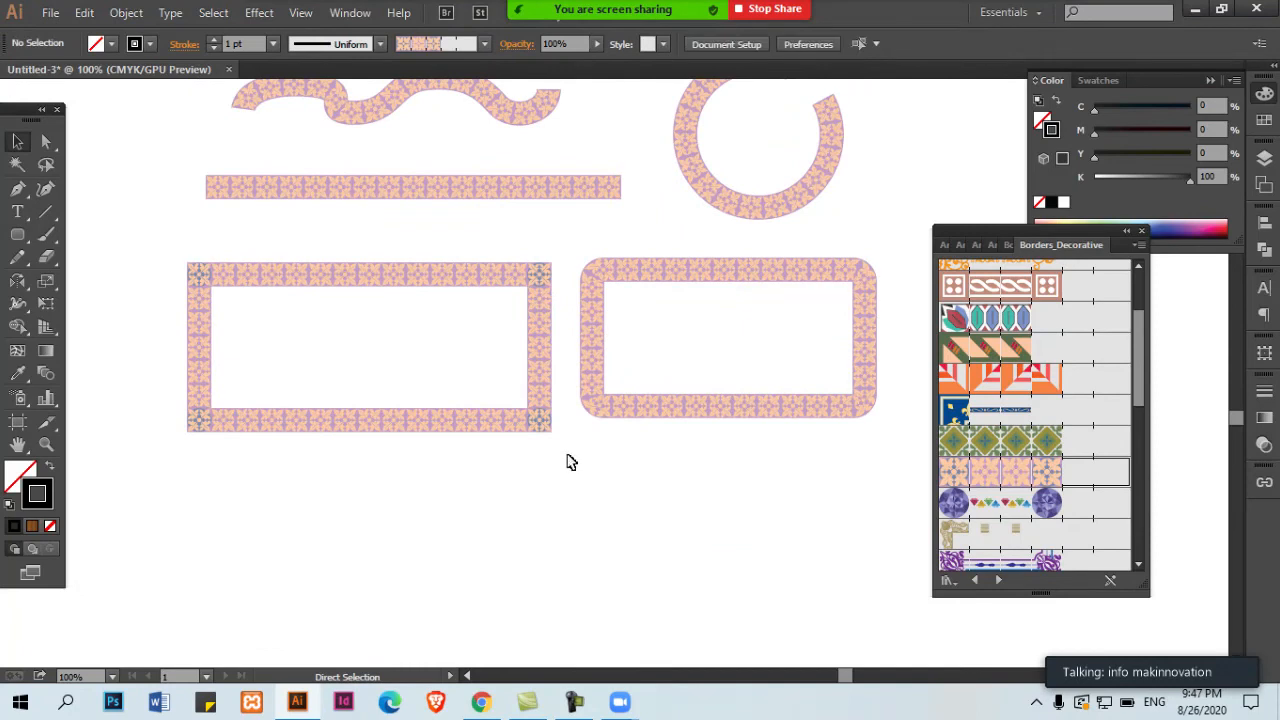
pyautogui.hotkey('ctrl', '-')
pyautogui.moveTo(297, 152); pyautogui.dragTo(809, 436)
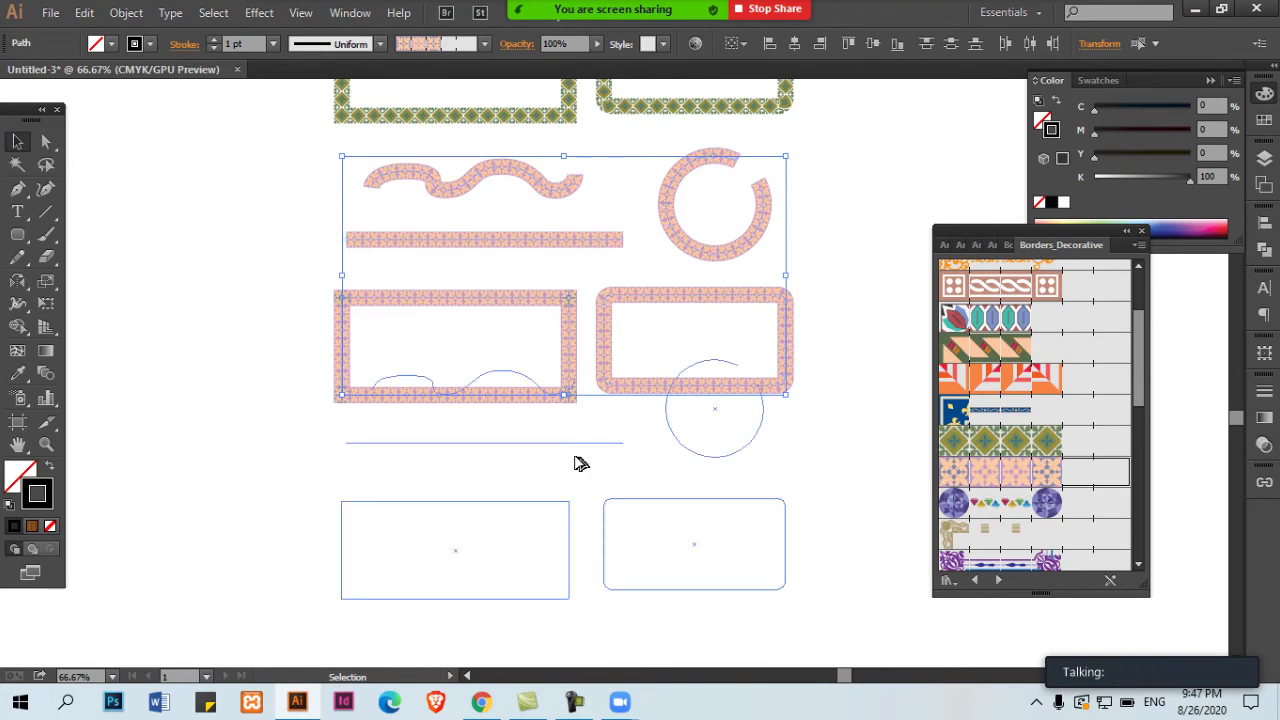
pyautogui.moveTo(286, 106); pyautogui.dragTo(817, 521)
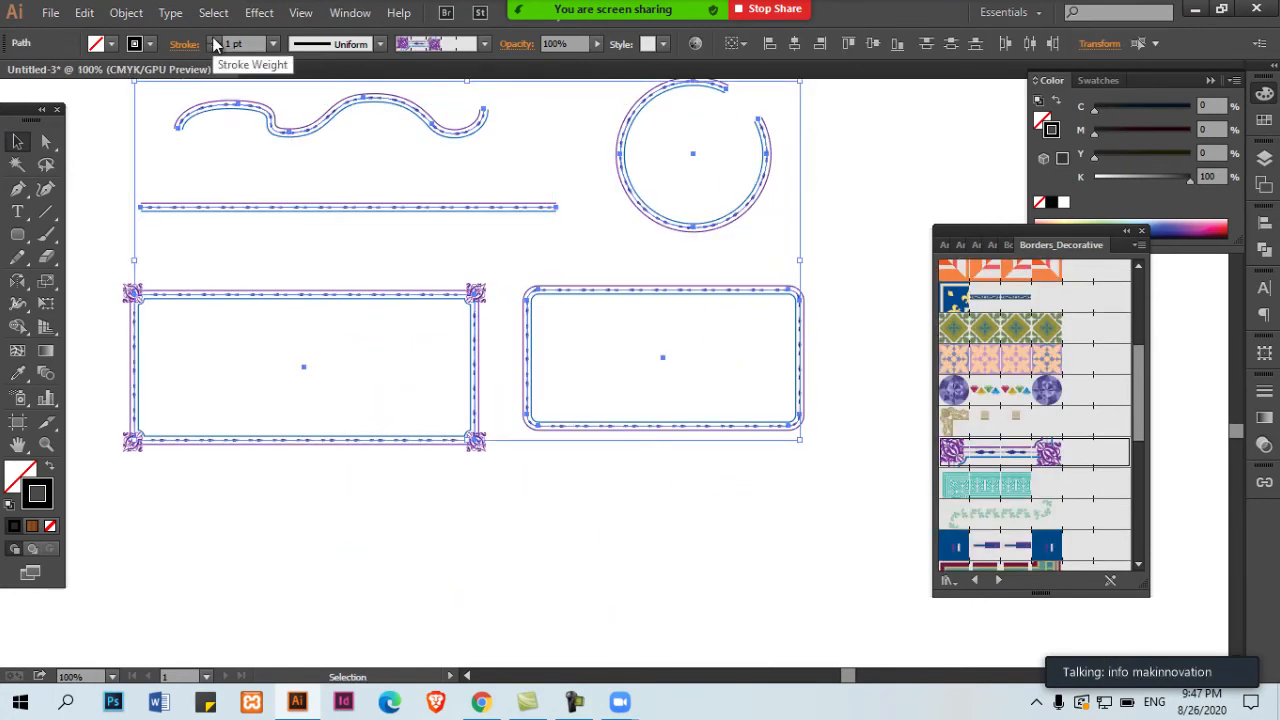
pyautogui.click(213, 39)
pyautogui.click(474, 516)
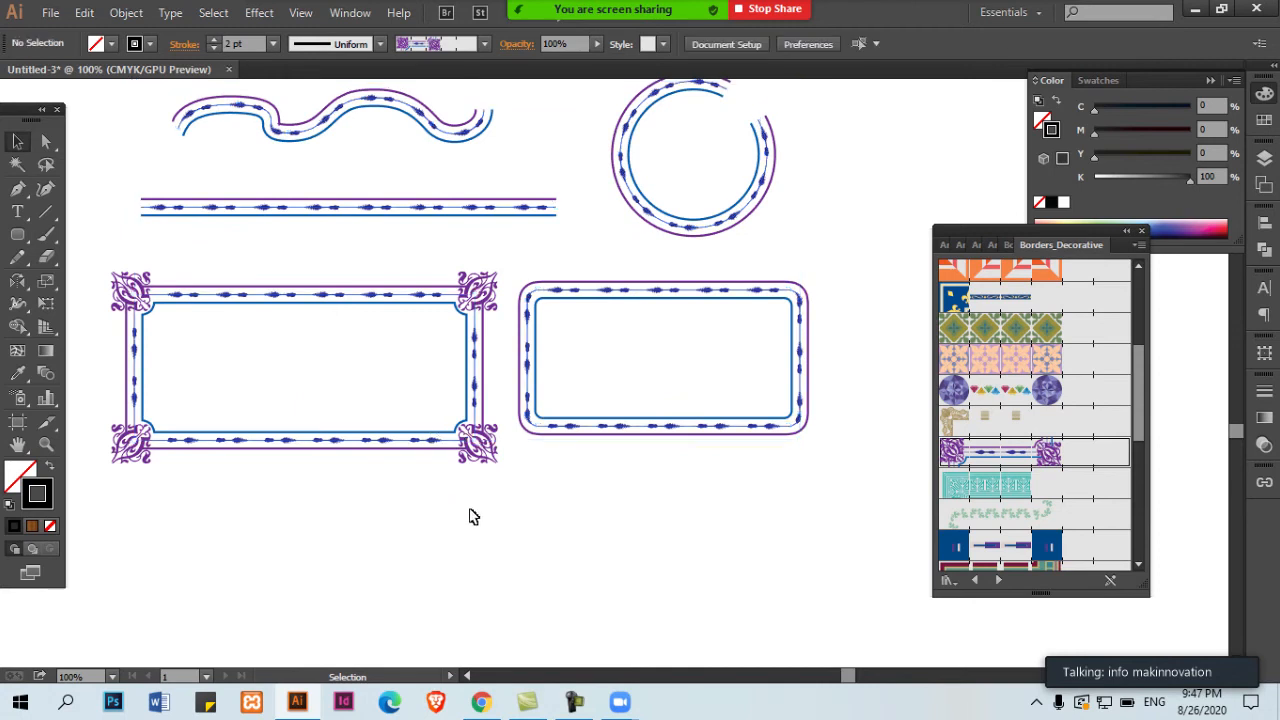
# Try a 3 pt stroke weight on the five purple-bordered shapes
pyautogui.scroll(1, 455, 435)
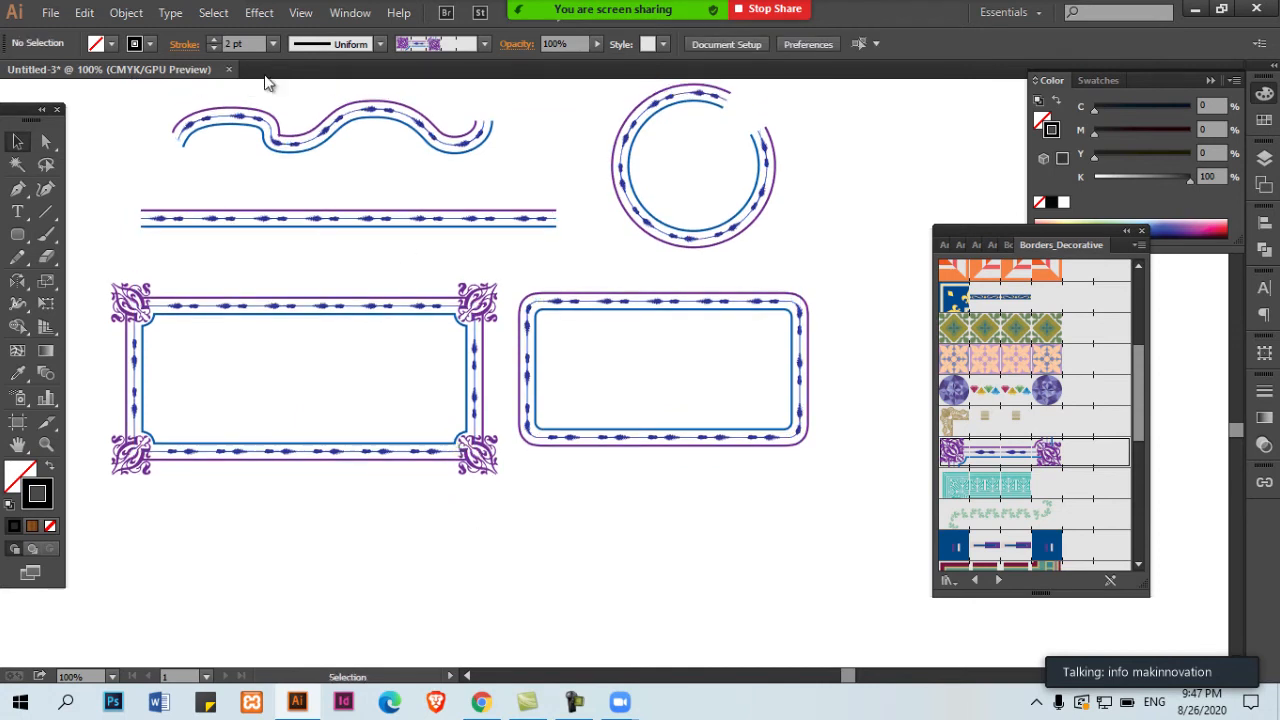
pyautogui.click(1262, 391)
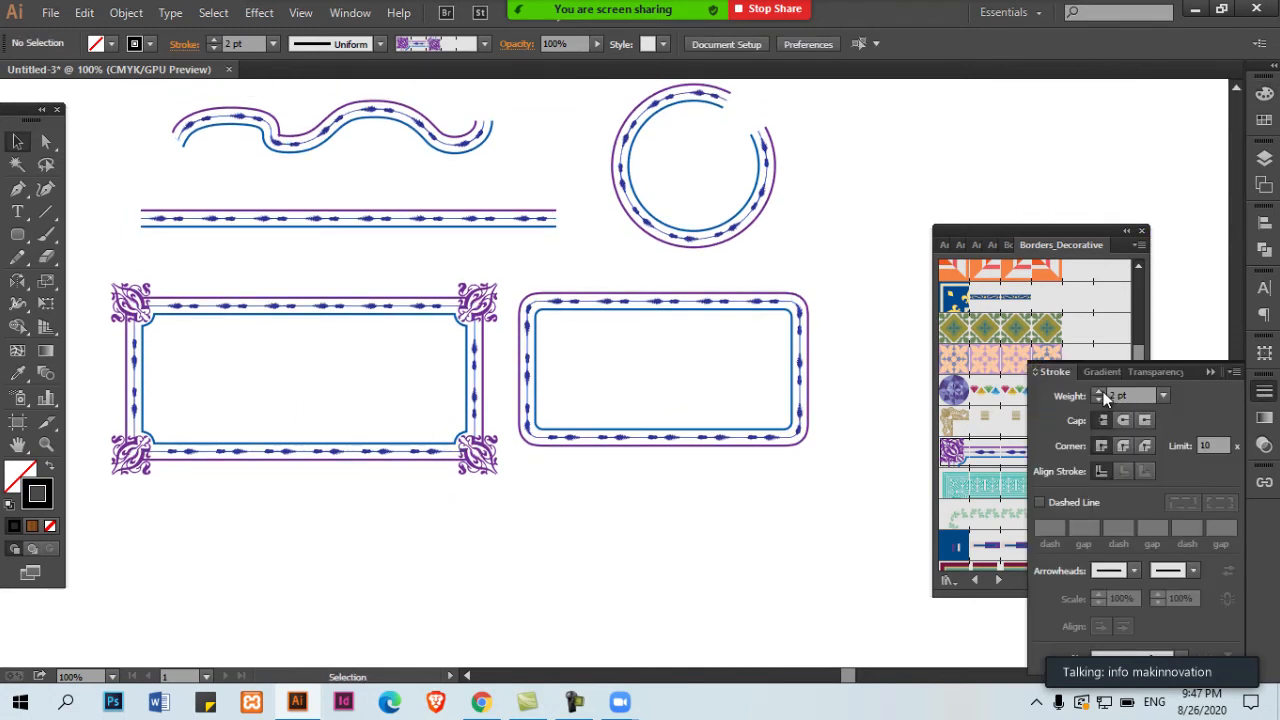
pyautogui.click(1264, 392)
pyautogui.moveTo(729, 521)
pyautogui.mouseDown()
pyautogui.moveTo(335, 140)
pyautogui.moveTo(332, 194)
pyautogui.mouseUp()
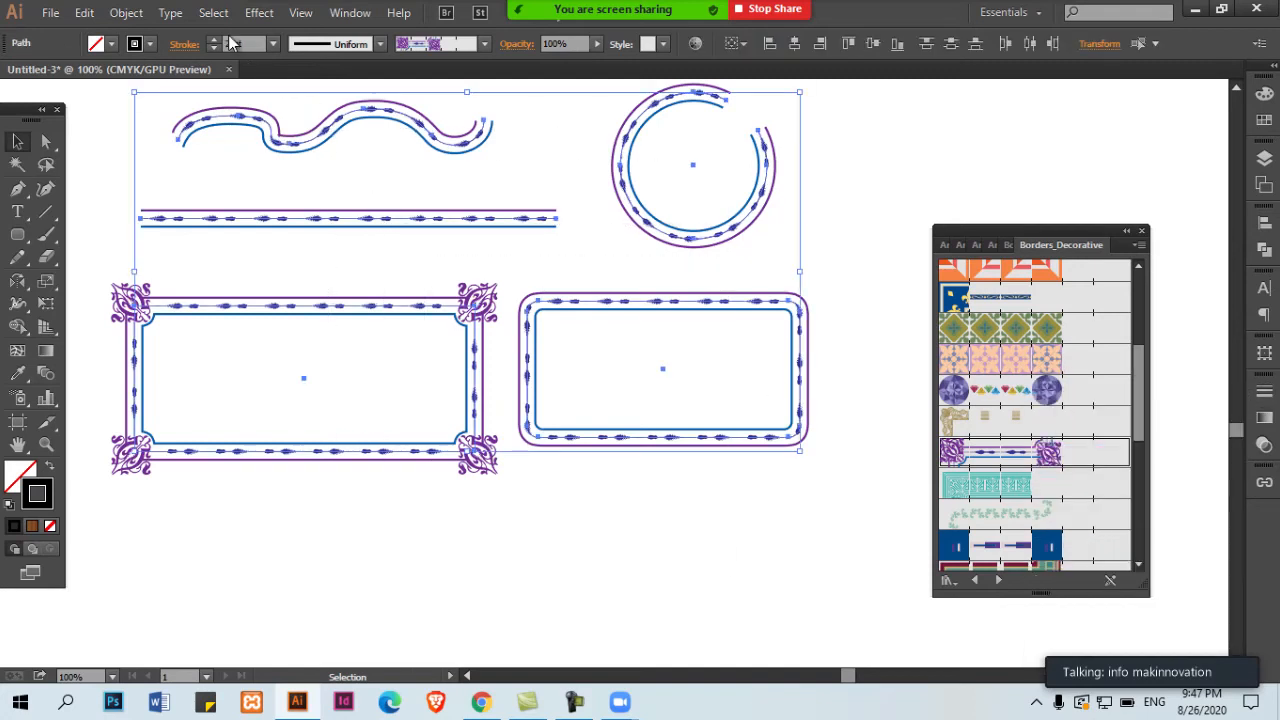
pyautogui.click(215, 39)
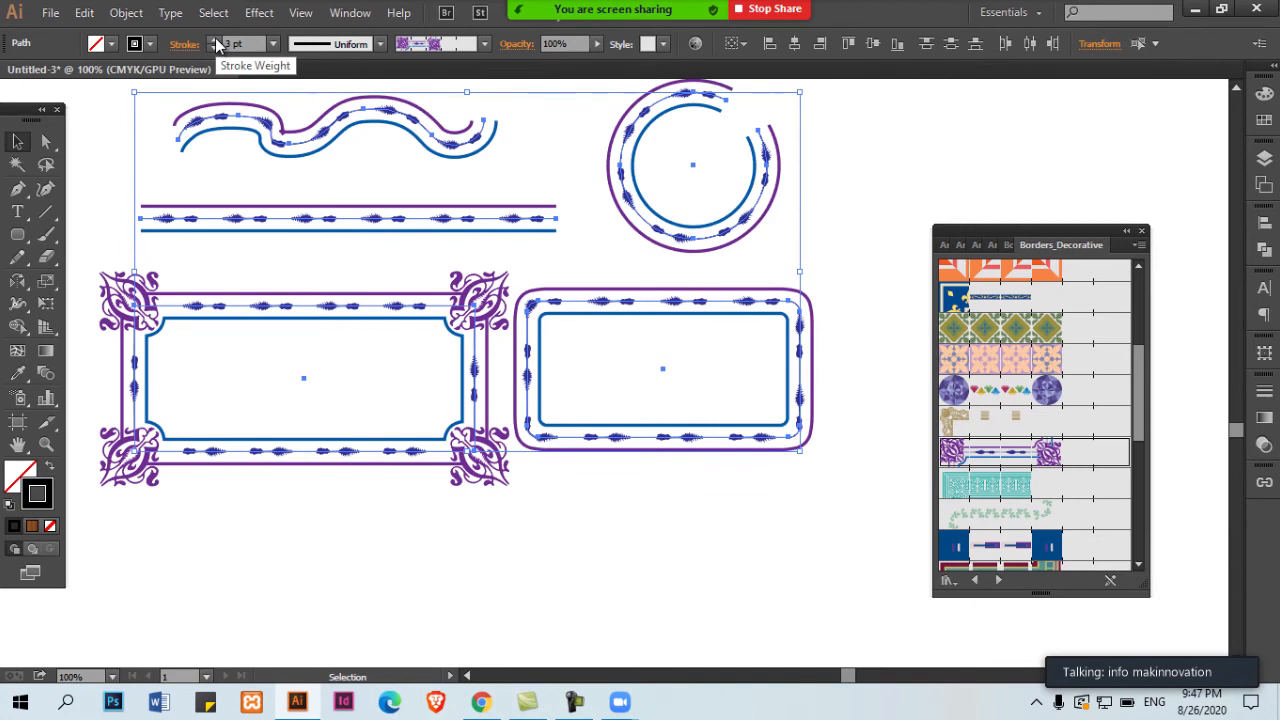
# Apply the teal key-pattern border brush to a duplicate set below the purple shapes and set its stroke weight to 1.75 pt
pyautogui.click(1043, 478)
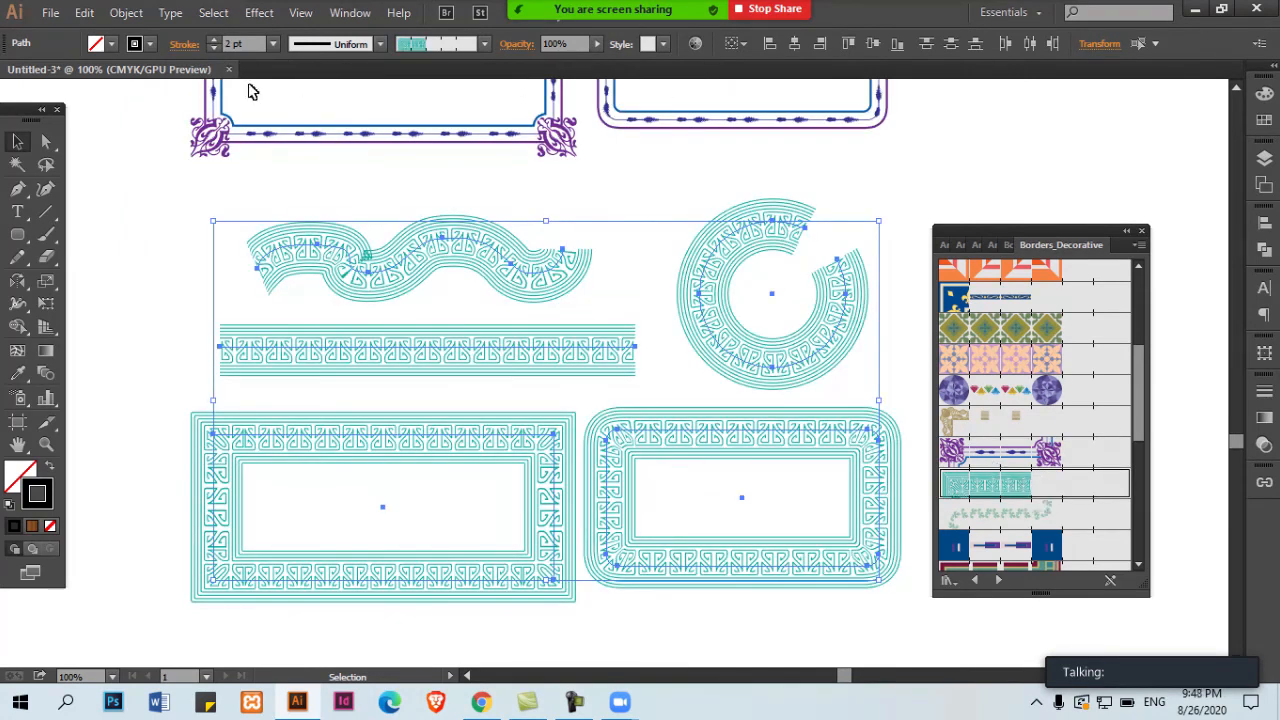
pyautogui.click(214, 49)
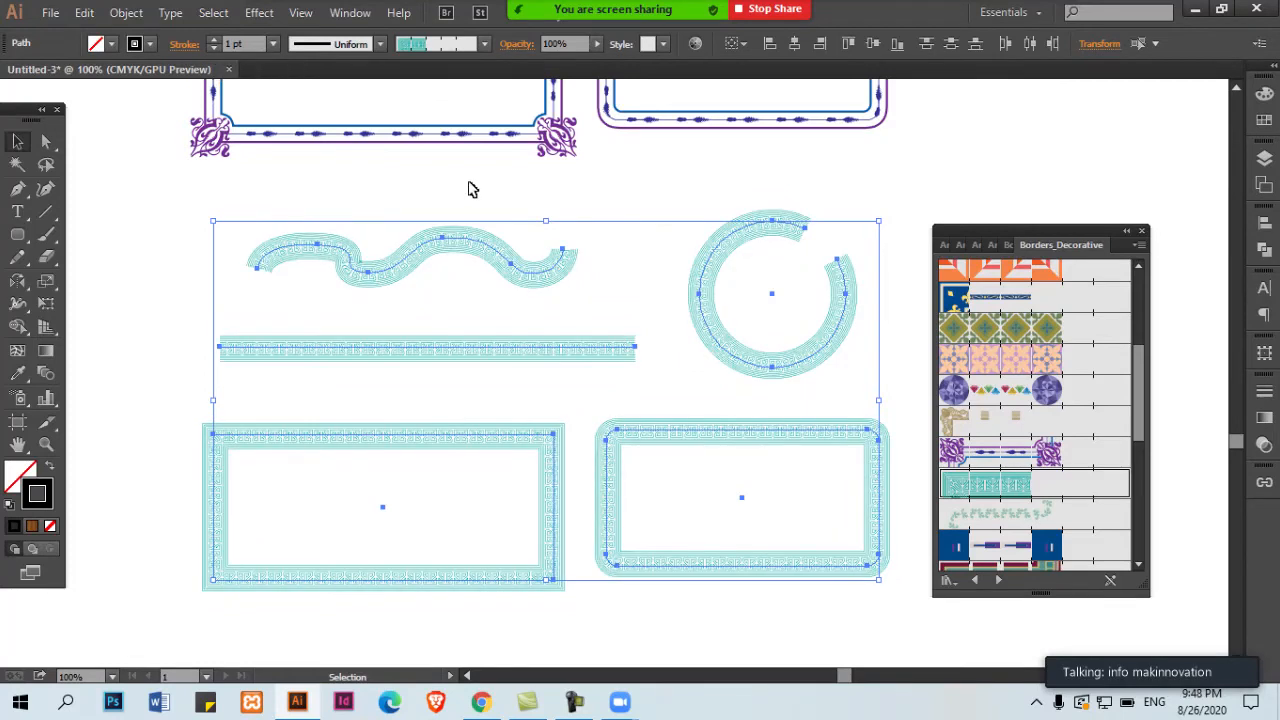
pyautogui.click(245, 44)
pyautogui.write('1.75')
pyautogui.press('Return')
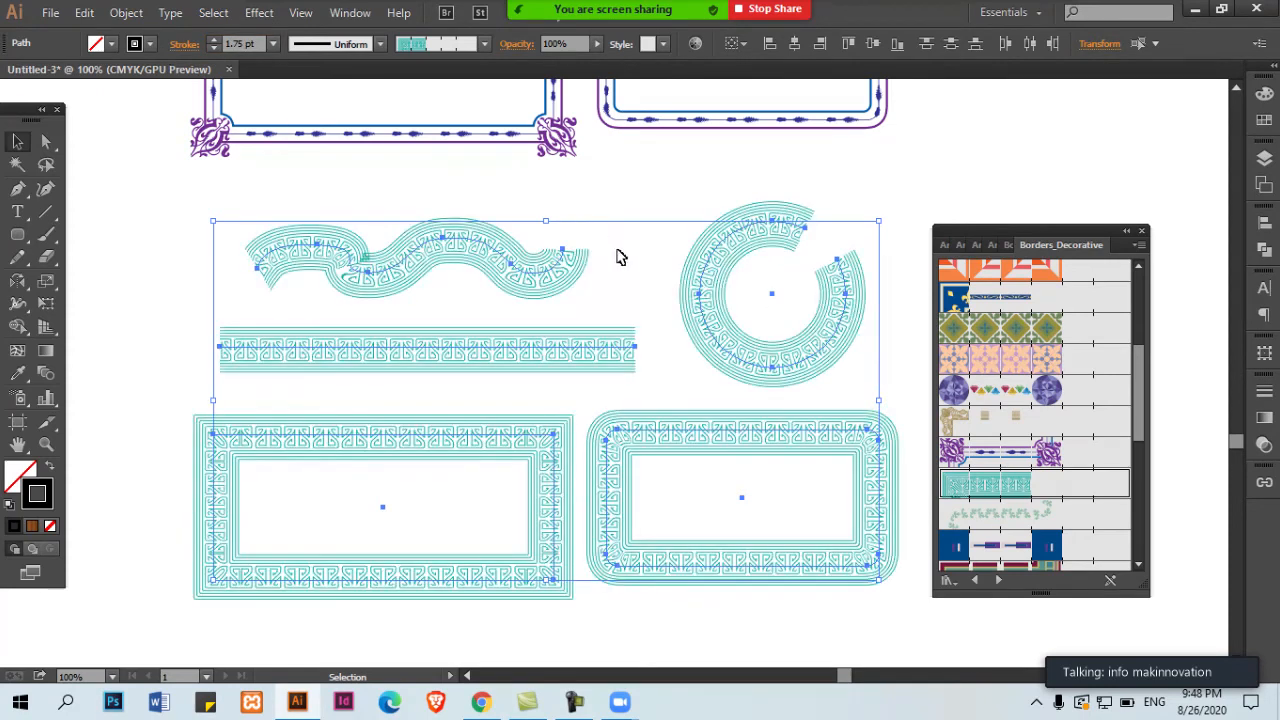
pyautogui.click(620, 252)
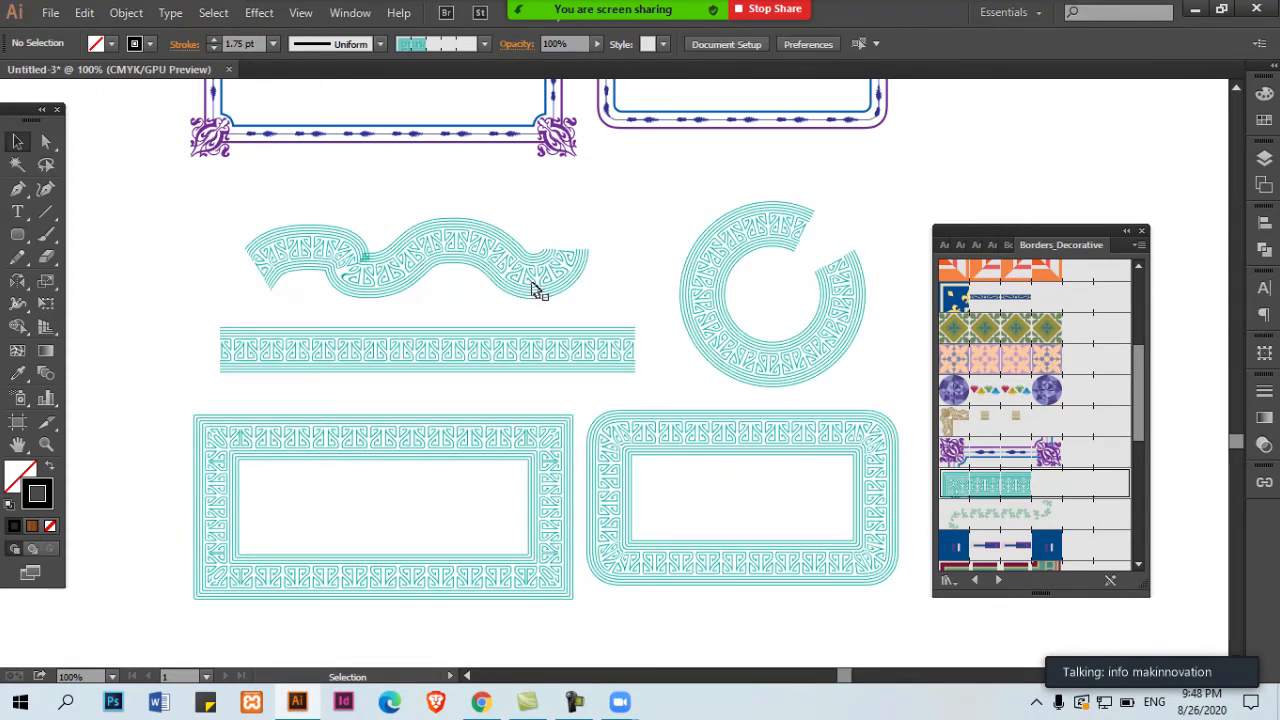
# Duplicate the five teal-bordered shapes below and give the copies the green leafy vine border brush
pyautogui.moveTo(550, 338); pyautogui.dragTo(520, 189)
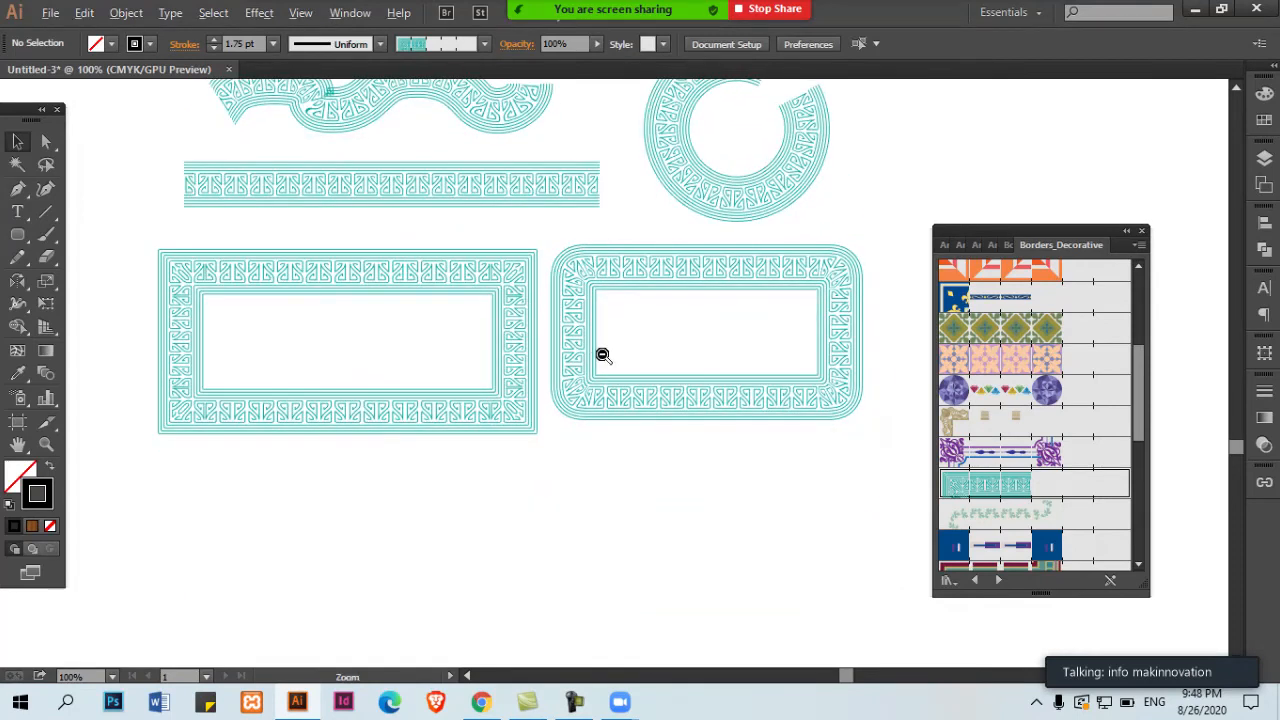
pyautogui.hotkey('ctrl', '-')
pyautogui.moveTo(306, 169); pyautogui.dragTo(806, 400)
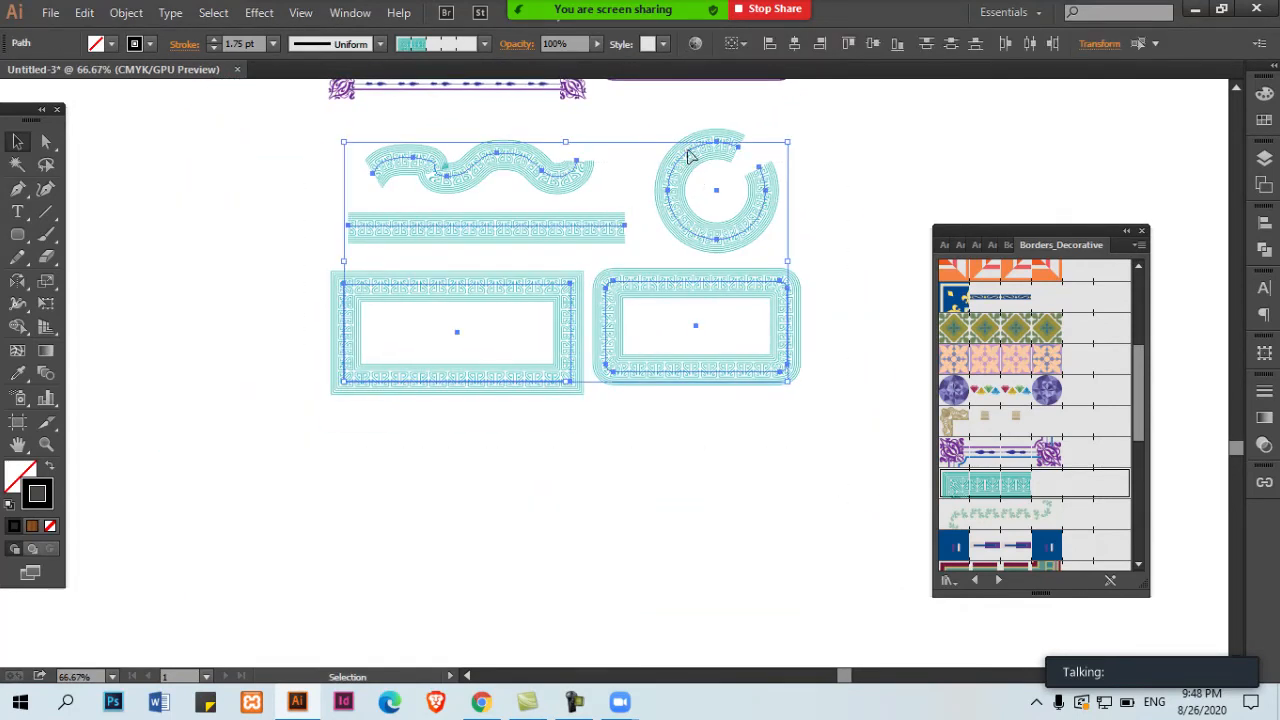
pyautogui.moveTo(688, 203); pyautogui.dragTo(720, 304)
pyautogui.click(1082, 514)
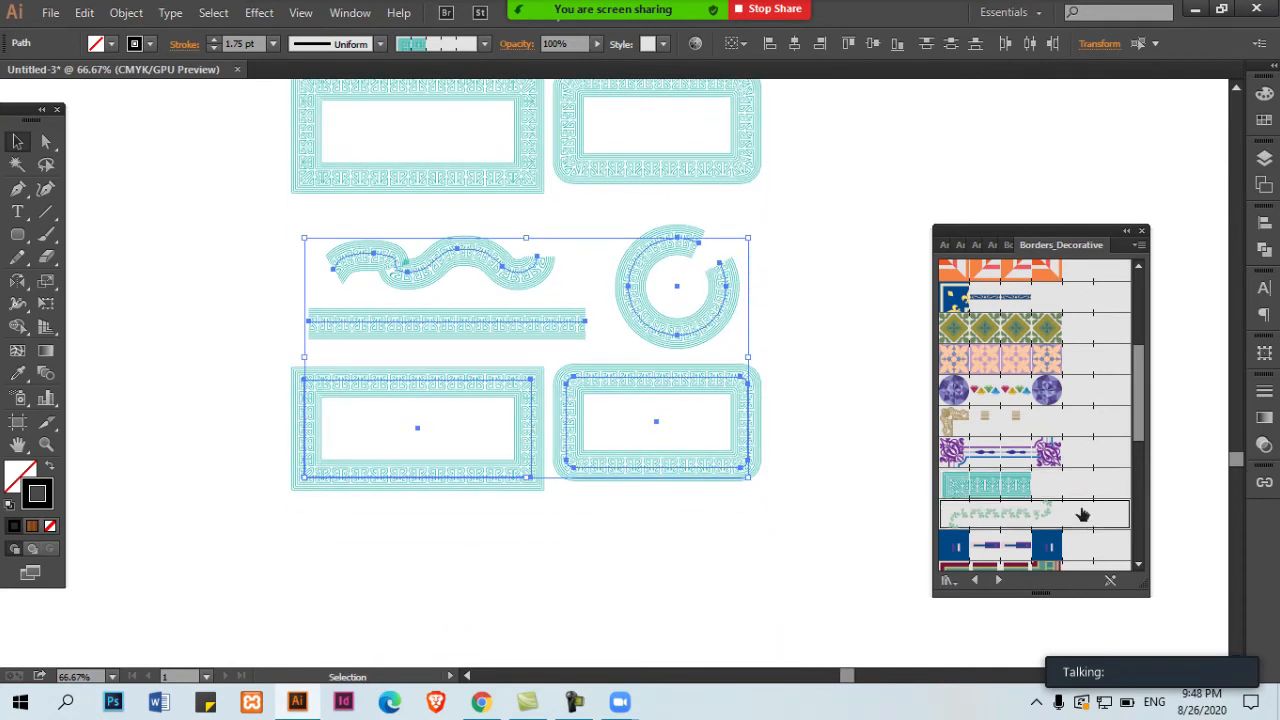
pyautogui.scroll(-5, 1065, 535)
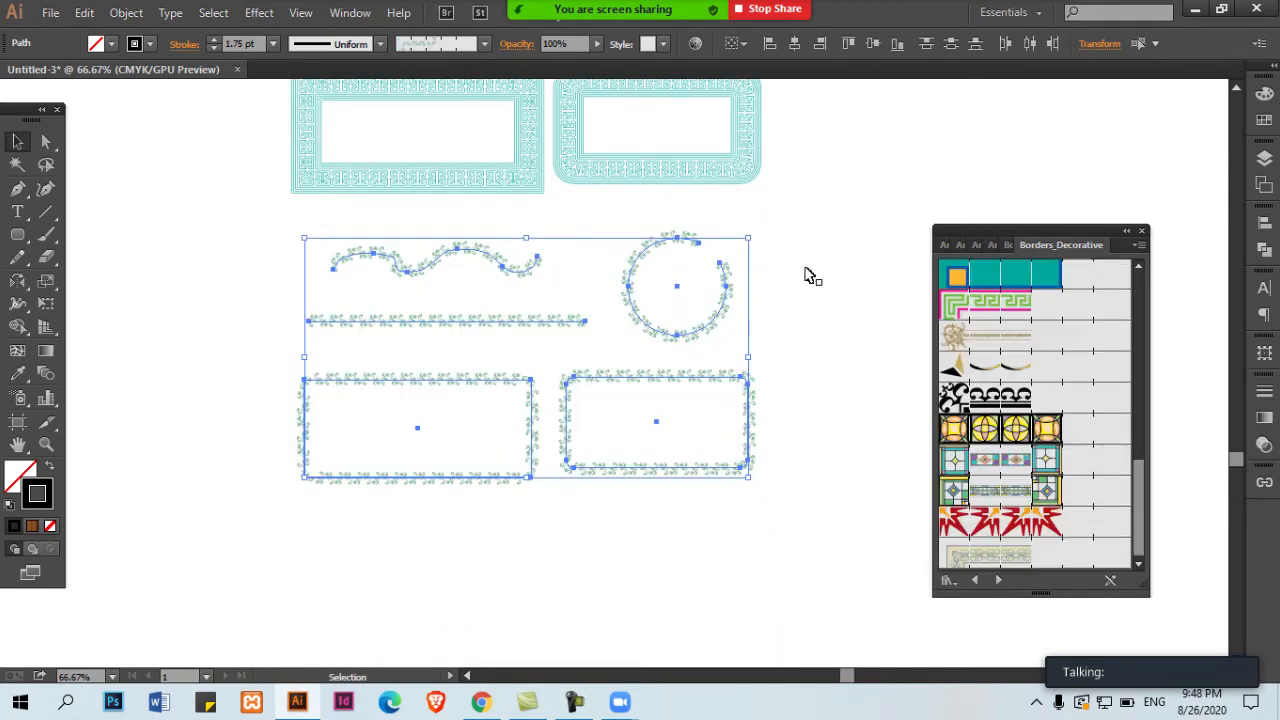
# Load the Borders_Frames brush library and apply the olive frame brush to the five duplicated shapes
pyautogui.click(340, 16)
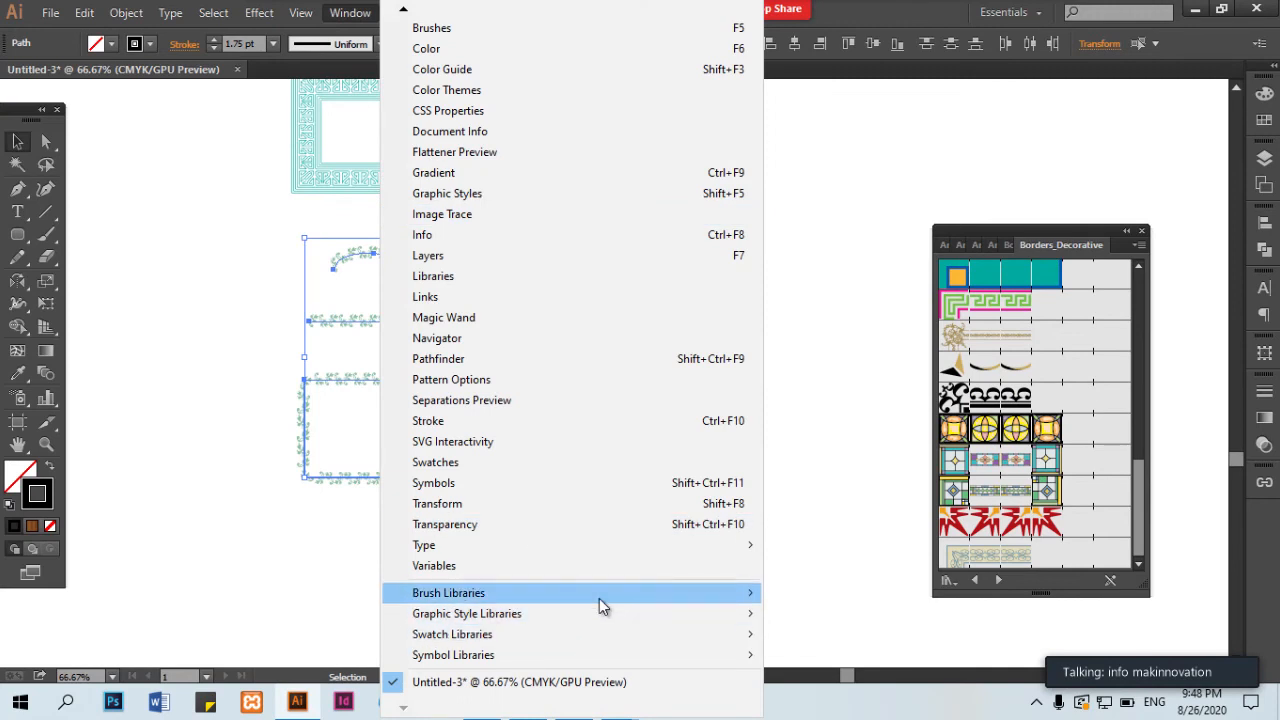
pyautogui.moveTo(600, 600)
pyautogui.moveTo(914, 447)
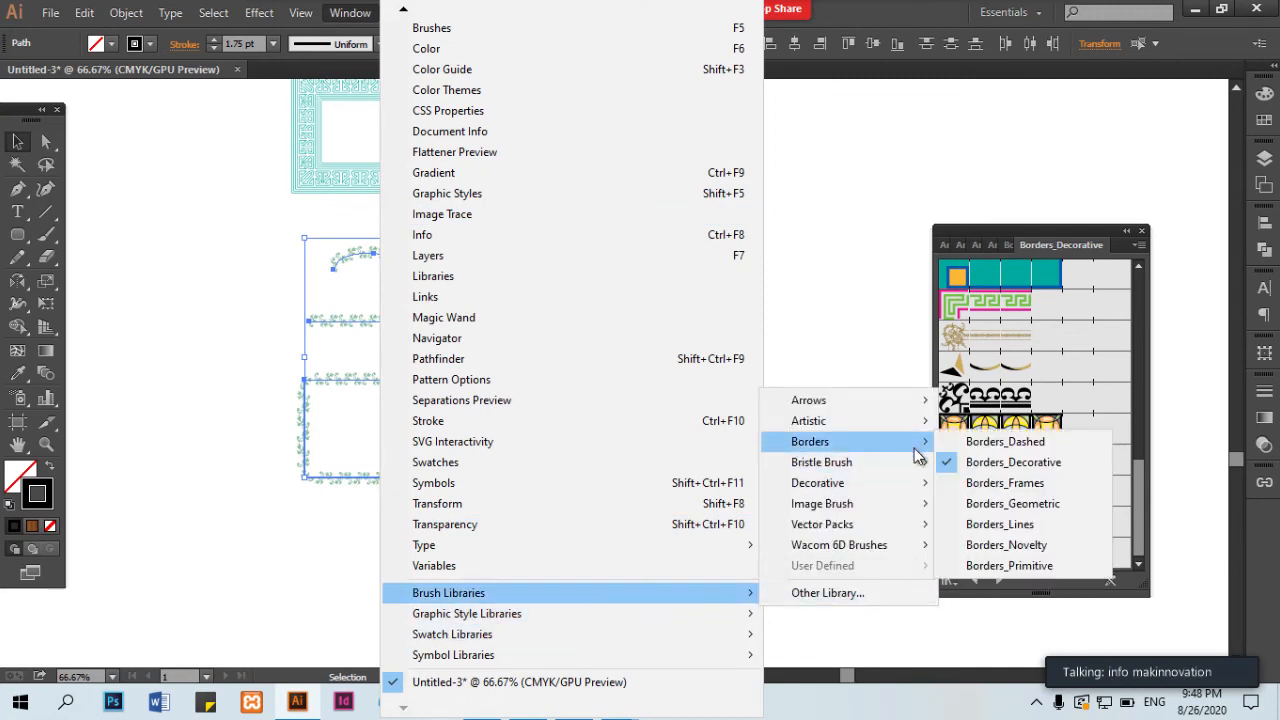
pyautogui.click(1003, 483)
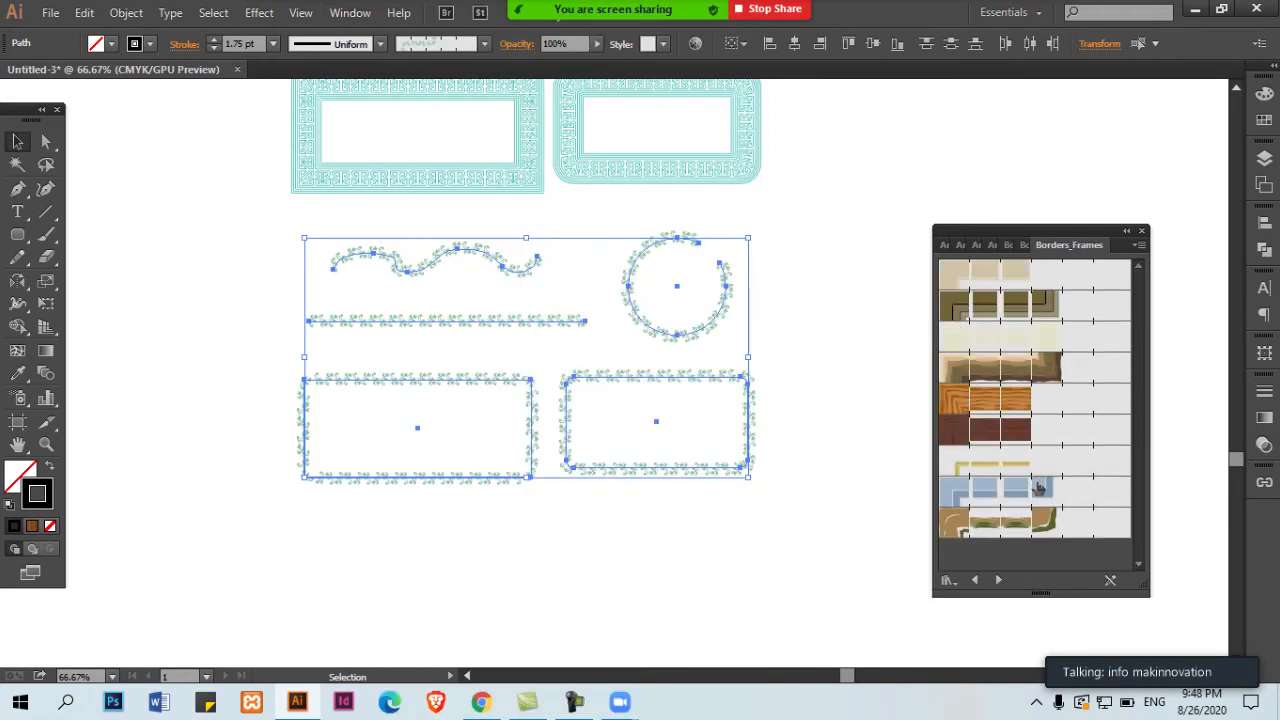
pyautogui.click(1030, 310)
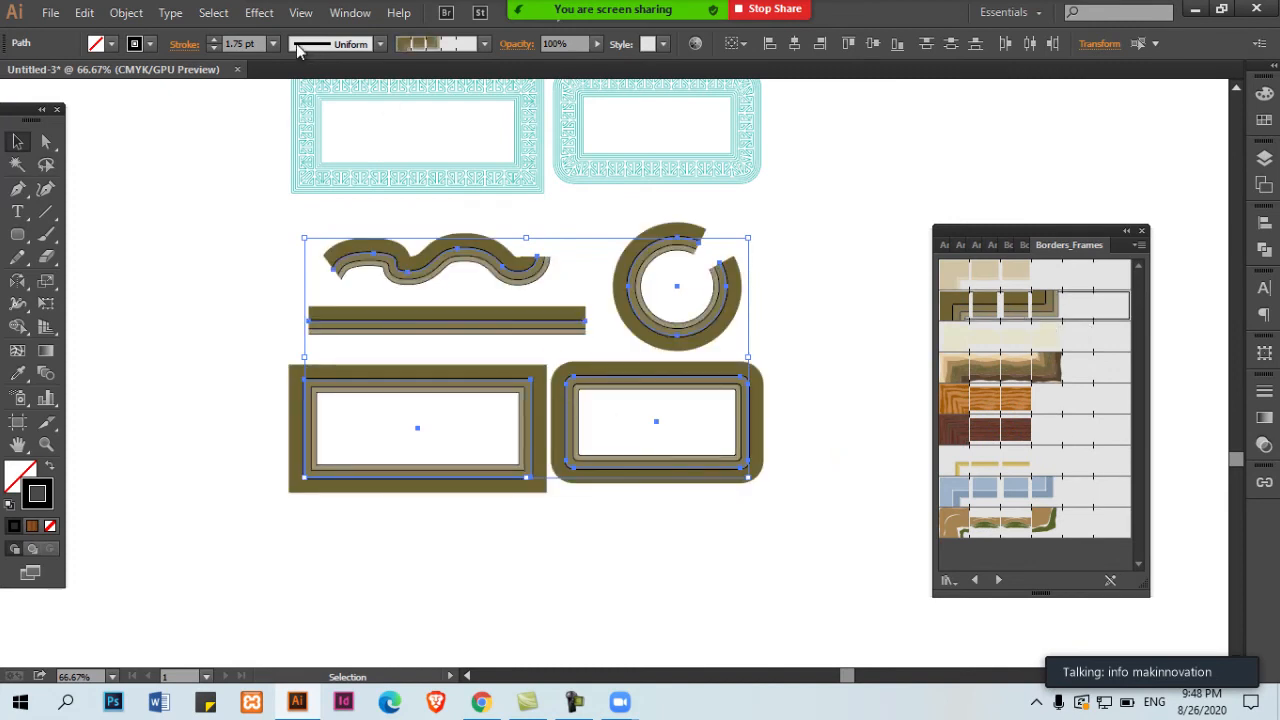
# Load the Borders_Geometric brush library and apply the blue, lime and magenta geometric border brush to the five shapes
pyautogui.click(350, 12)
pyautogui.moveTo(596, 588)
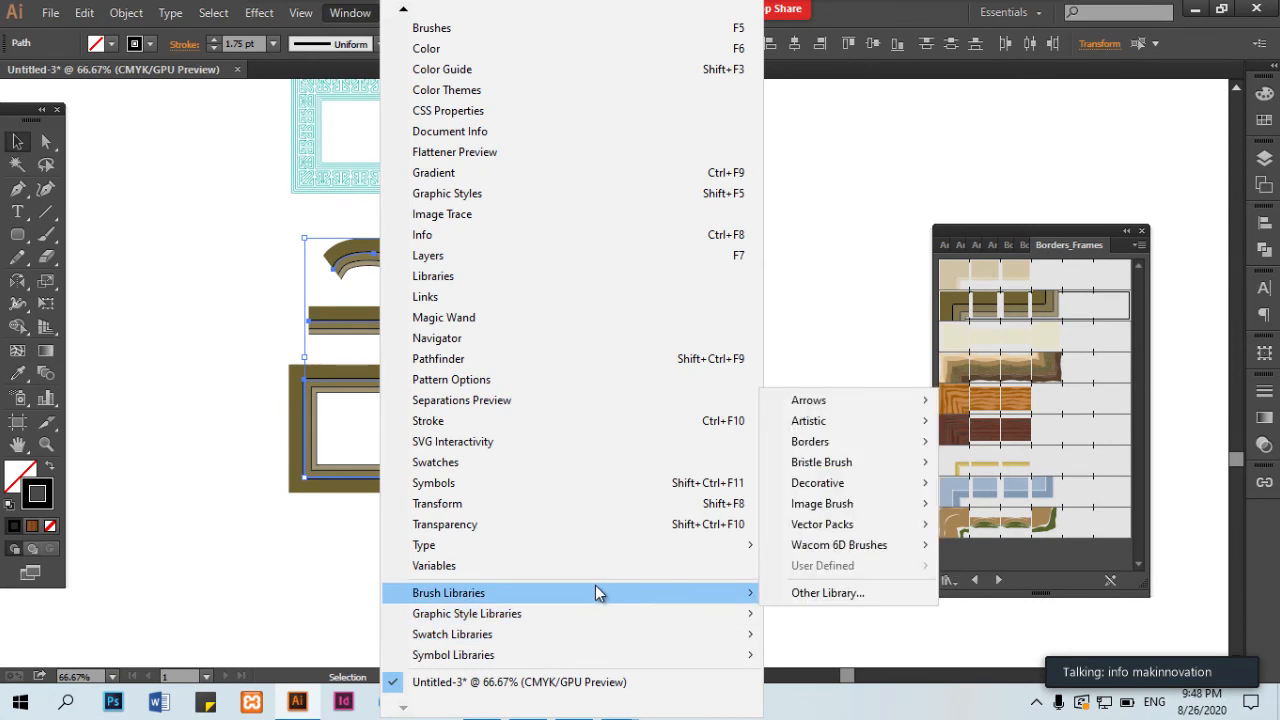
pyautogui.moveTo(880, 487)
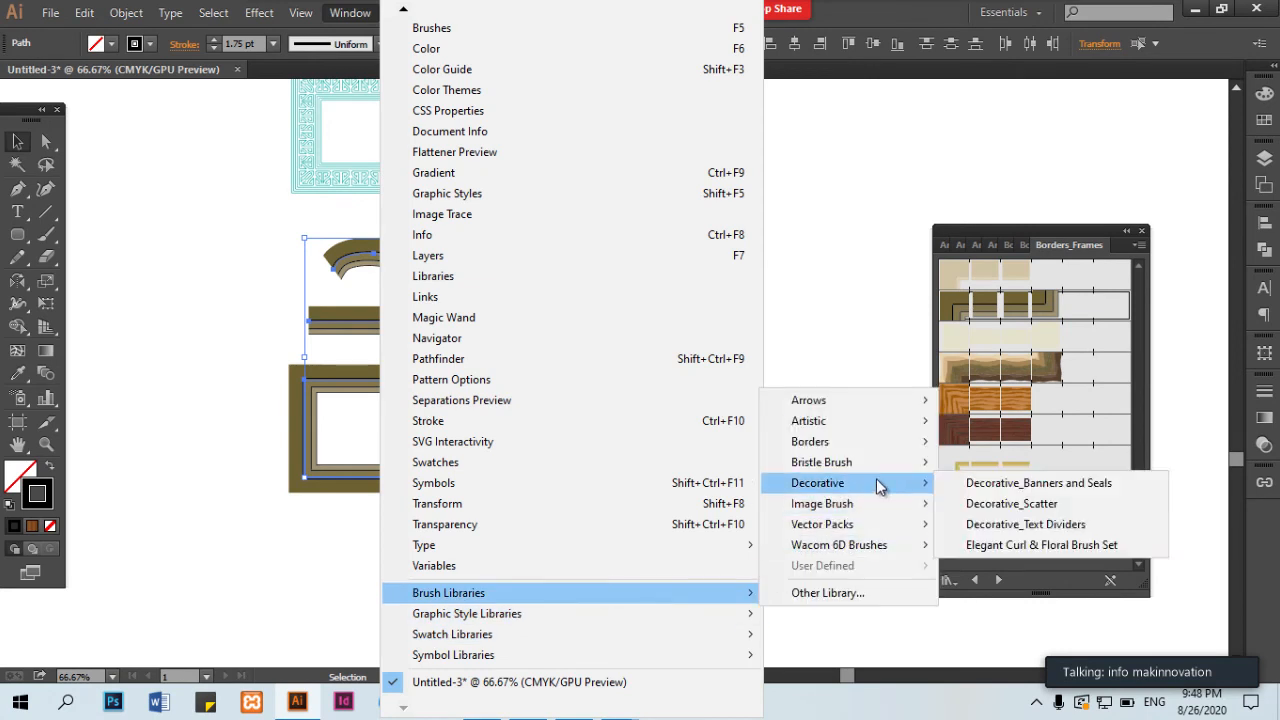
pyautogui.moveTo(872, 443)
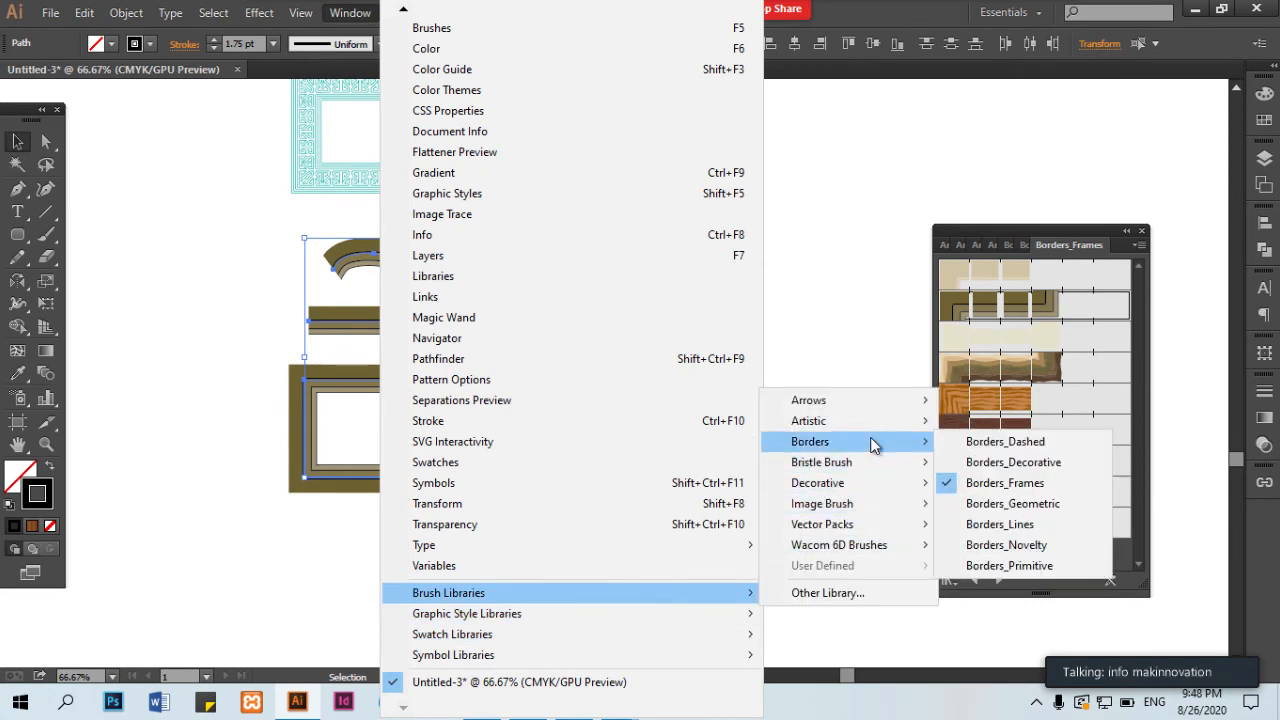
pyautogui.click(1010, 505)
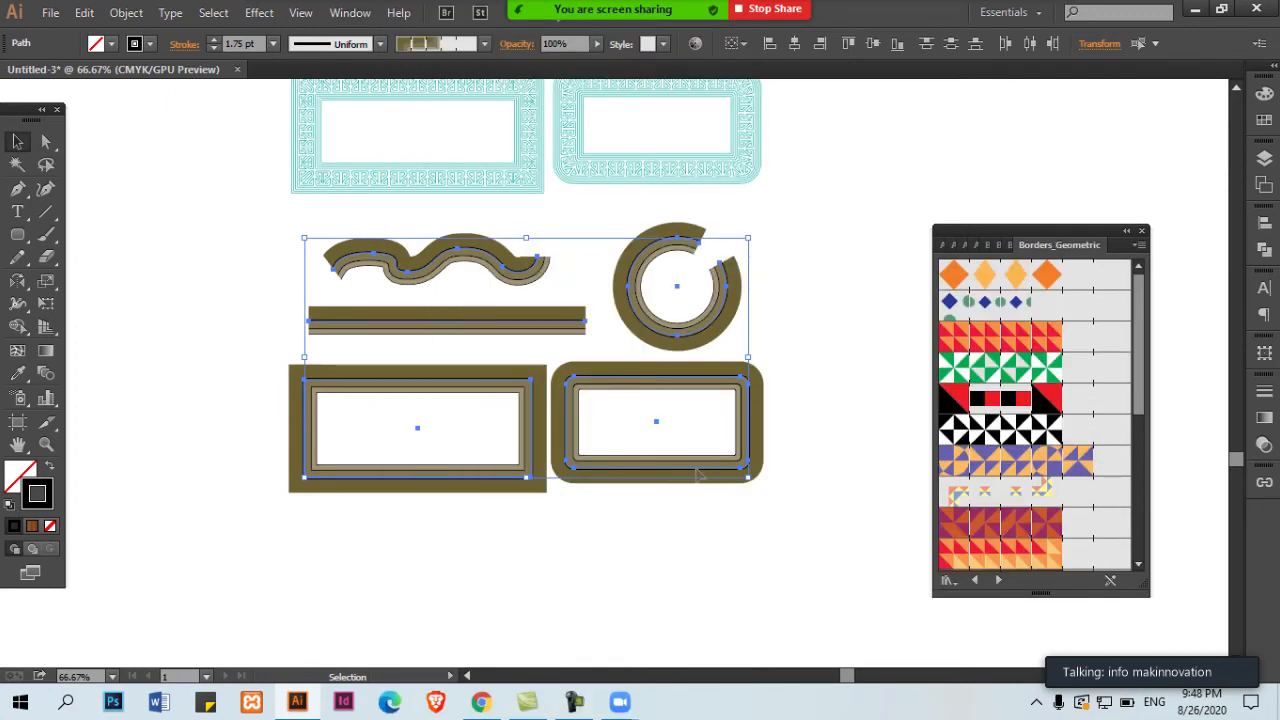
pyautogui.moveTo(1139, 385)
pyautogui.mouseDown()
pyautogui.moveTo(1154, 517)
pyautogui.moveTo(1145, 568)
pyautogui.mouseUp()
pyautogui.click(997, 398)
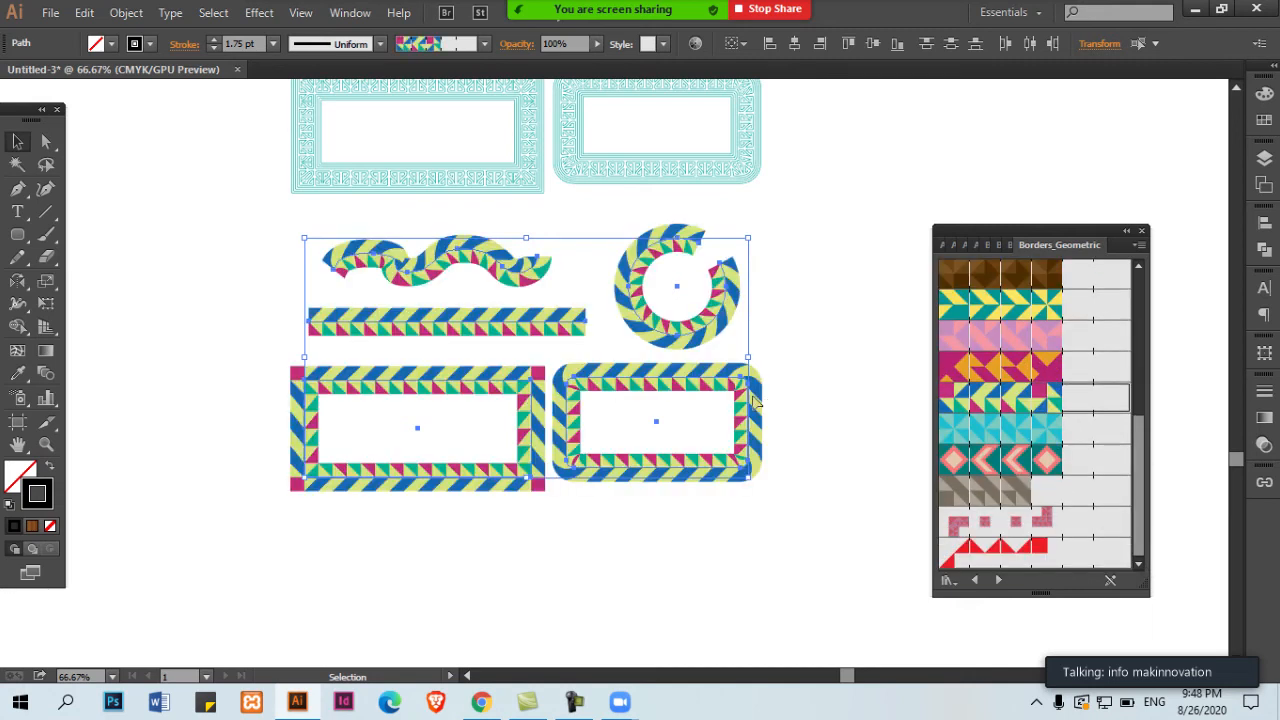
# Load the Grunge brushes vector pack and apply Grunge Brush Vector Pack 01 to the five shapes
pyautogui.click(350, 13)
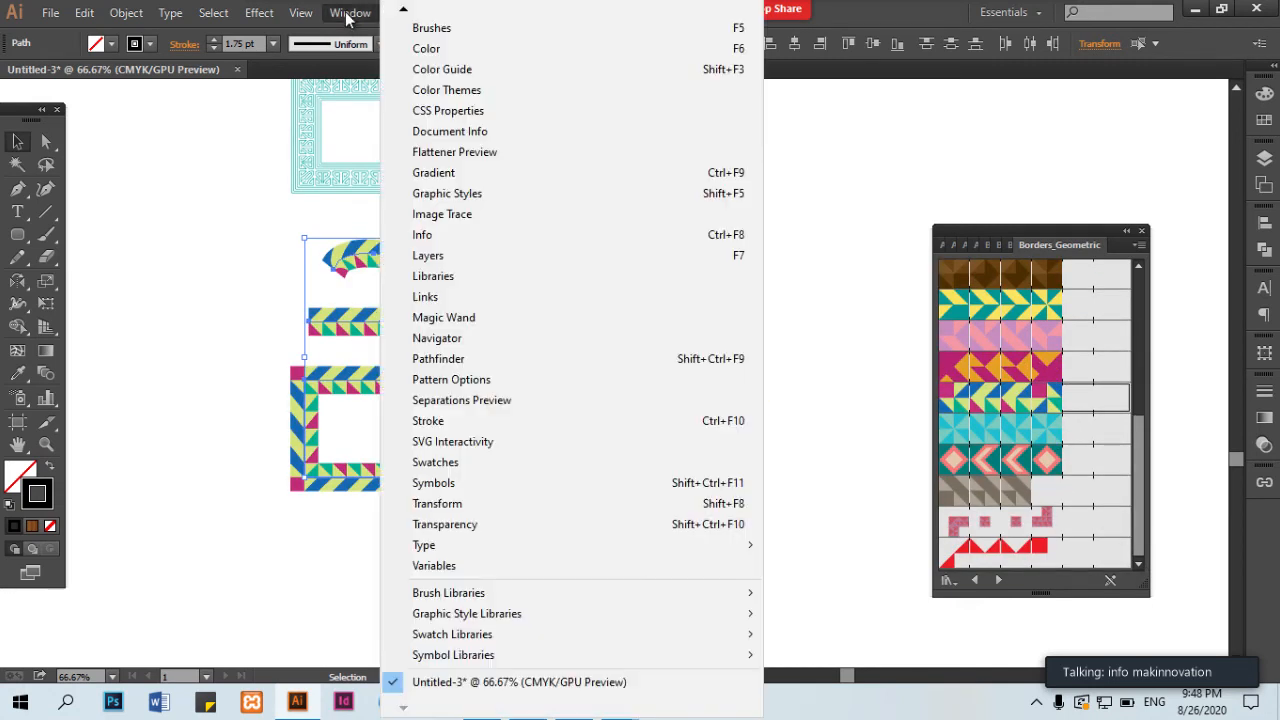
pyautogui.moveTo(535, 592)
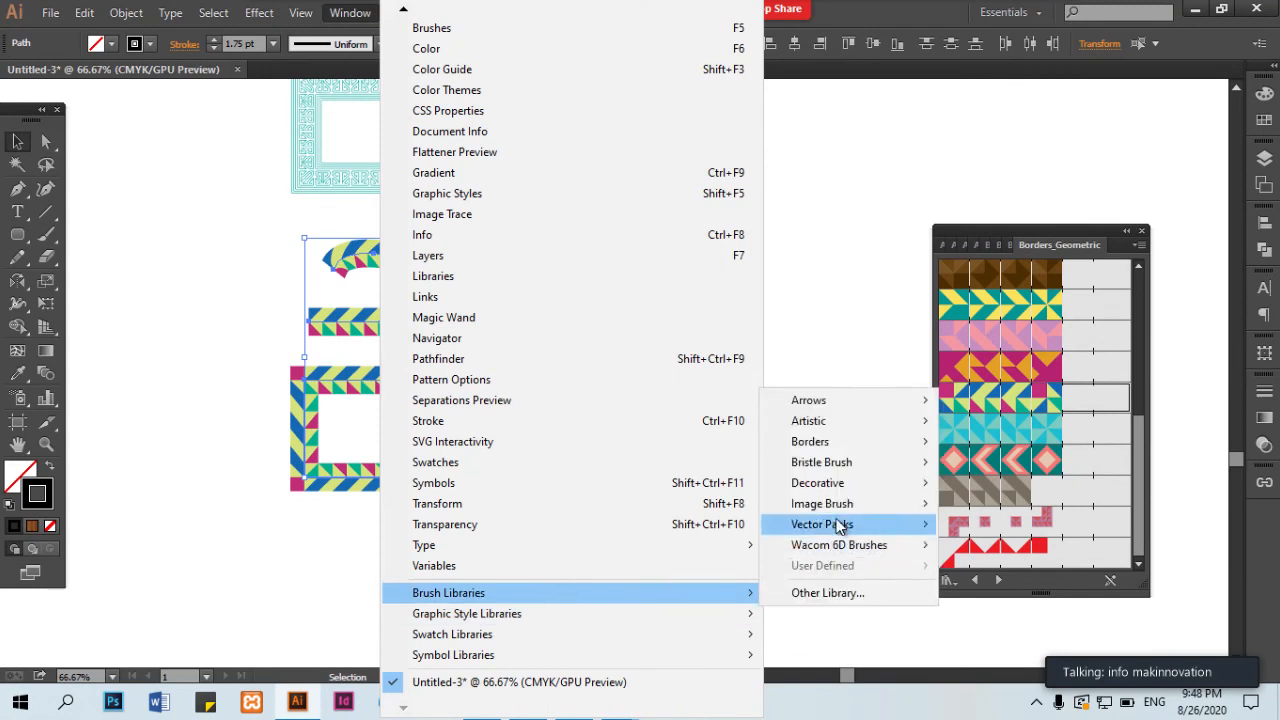
pyautogui.moveTo(838, 513)
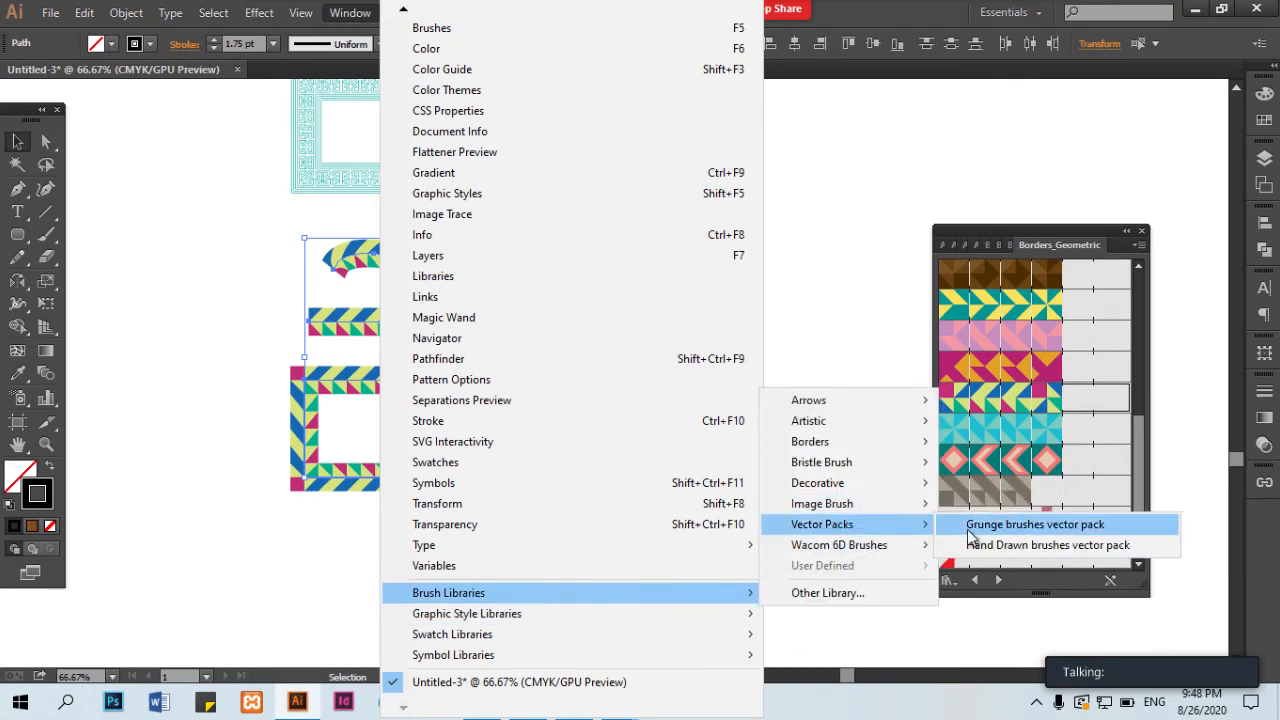
pyautogui.click(1035, 524)
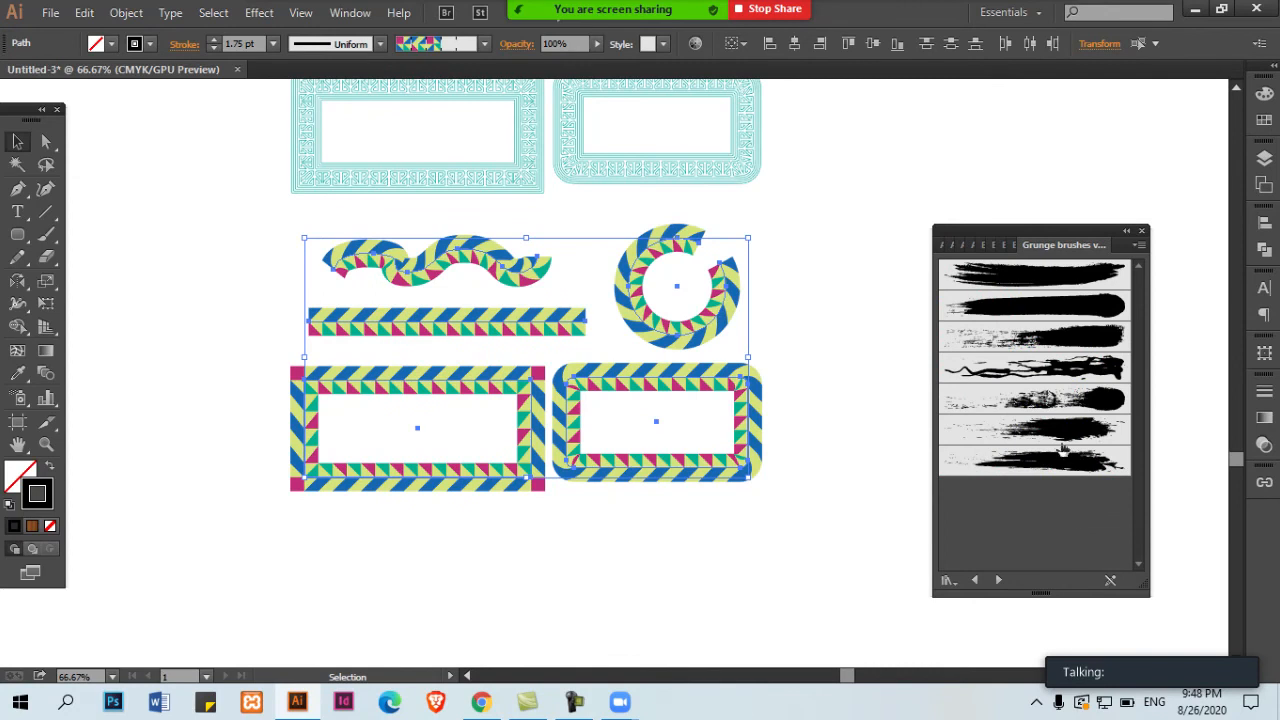
pyautogui.click(1028, 280)
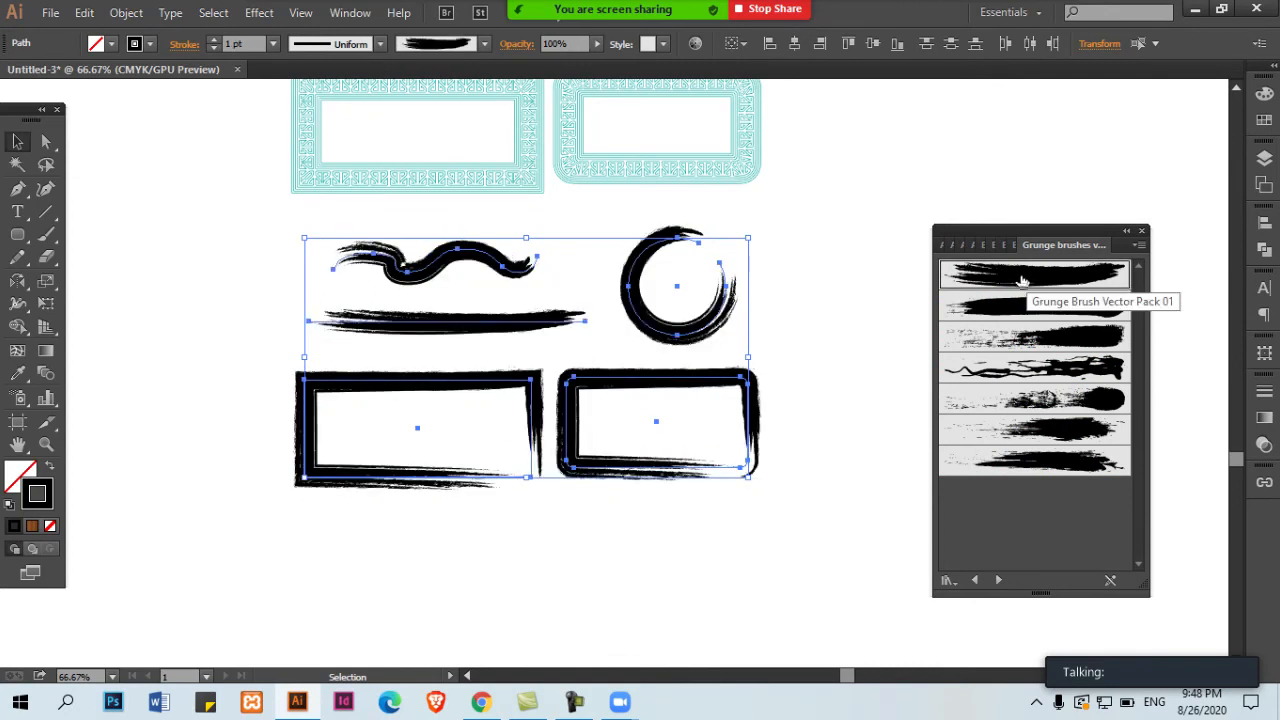
# Try several other grunge brushes on the five shapes, ending with the sixth brush of the vector pack
pyautogui.click(1028, 305)
pyautogui.click(1044, 368)
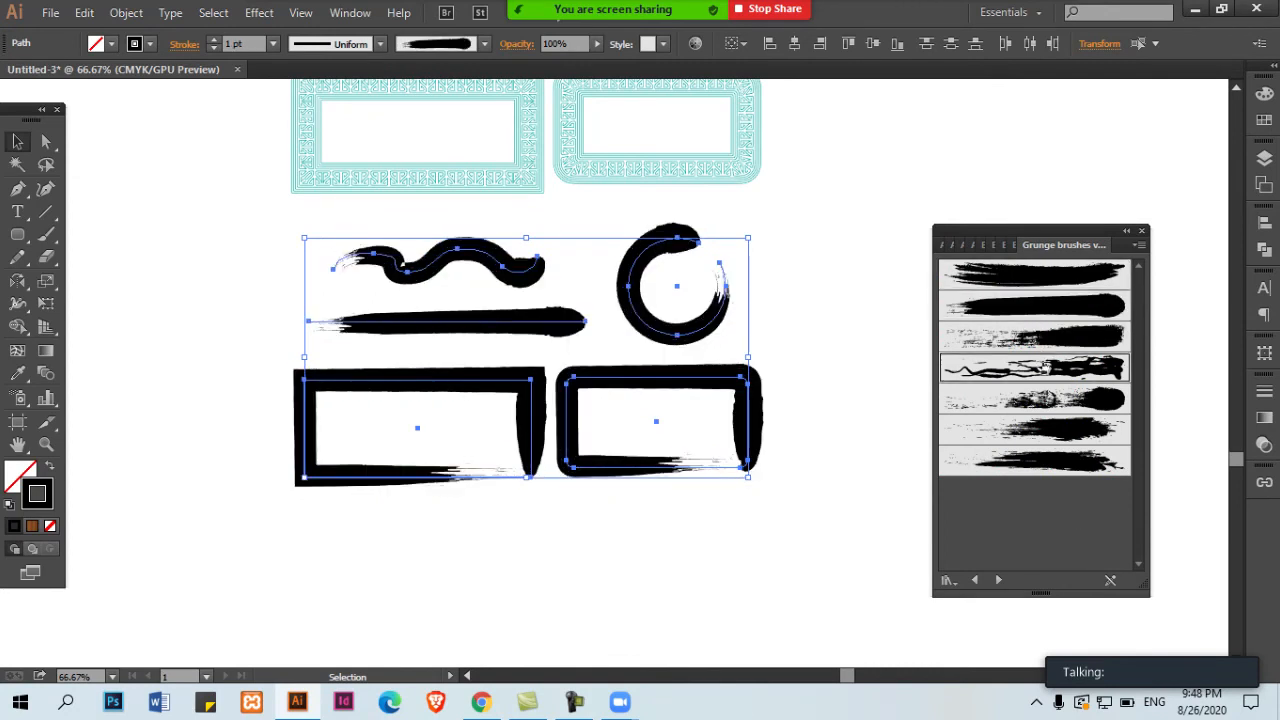
pyautogui.click(1044, 399)
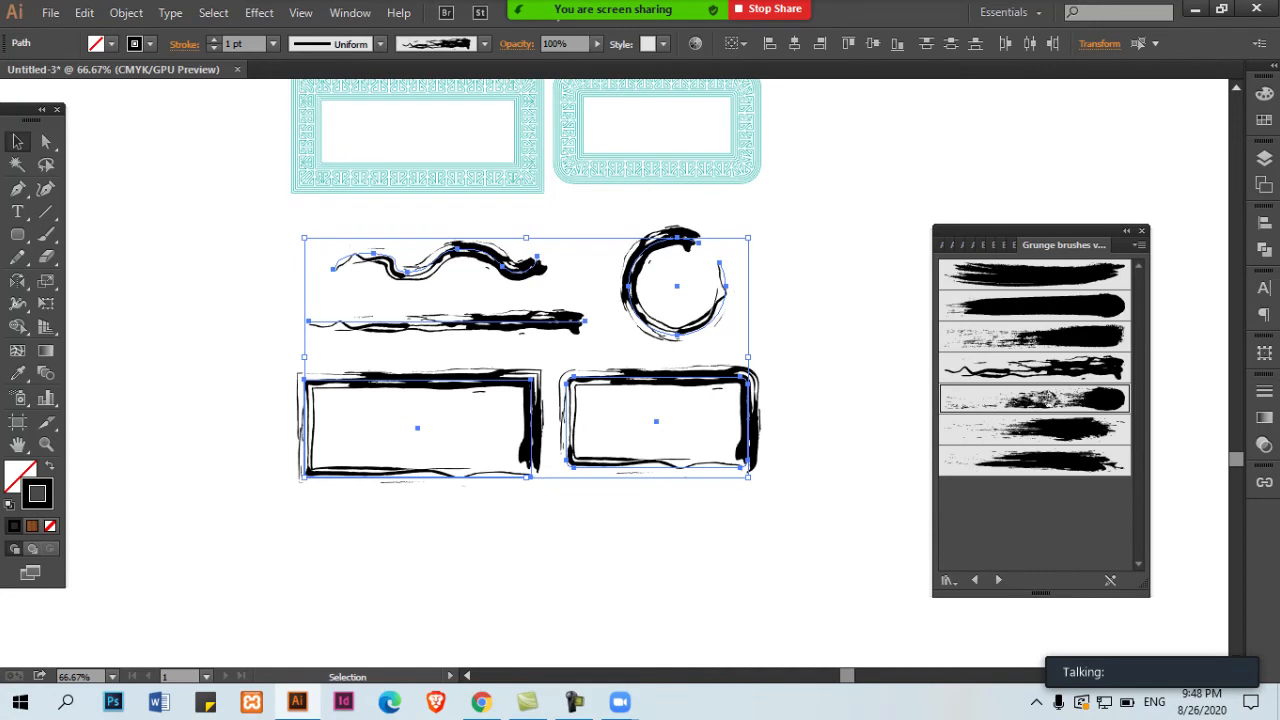
pyautogui.click(1042, 440)
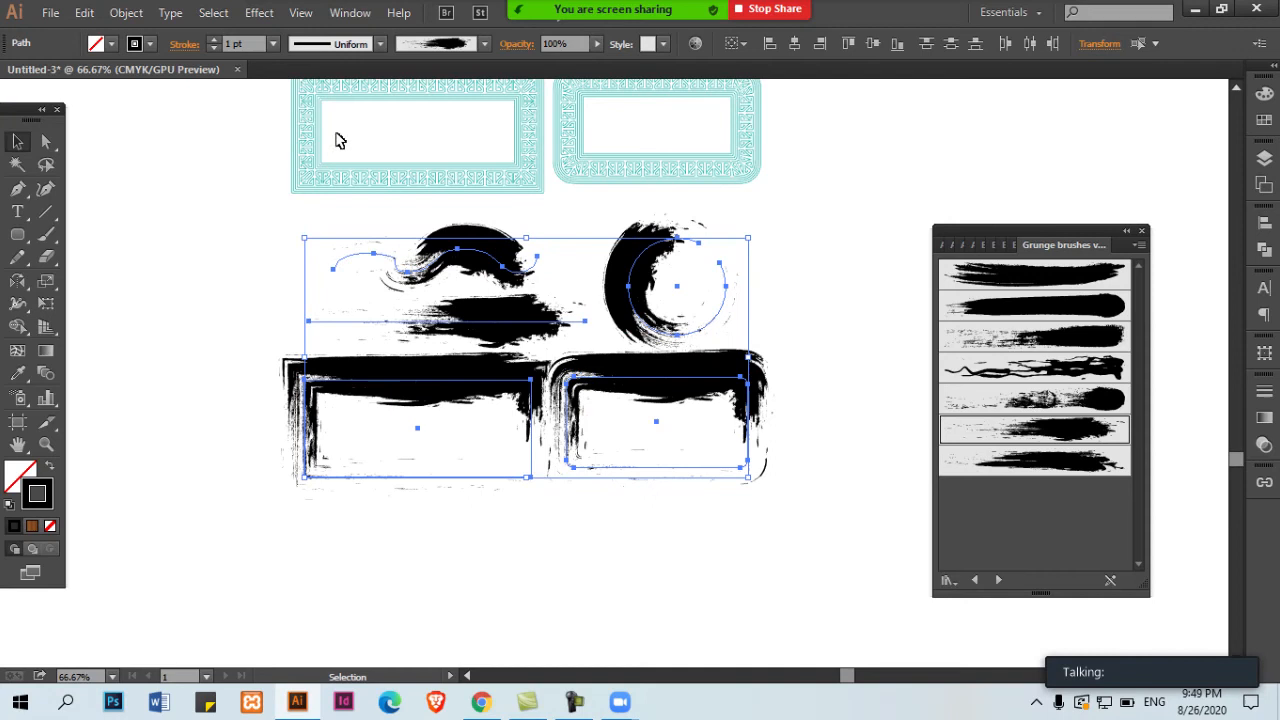
# Set the stroke weight of the five grunge-brushed shapes to 0.25 pt and deselect them
pyautogui.click(272, 44)
pyautogui.click(306, 76)
pyautogui.click(805, 270)
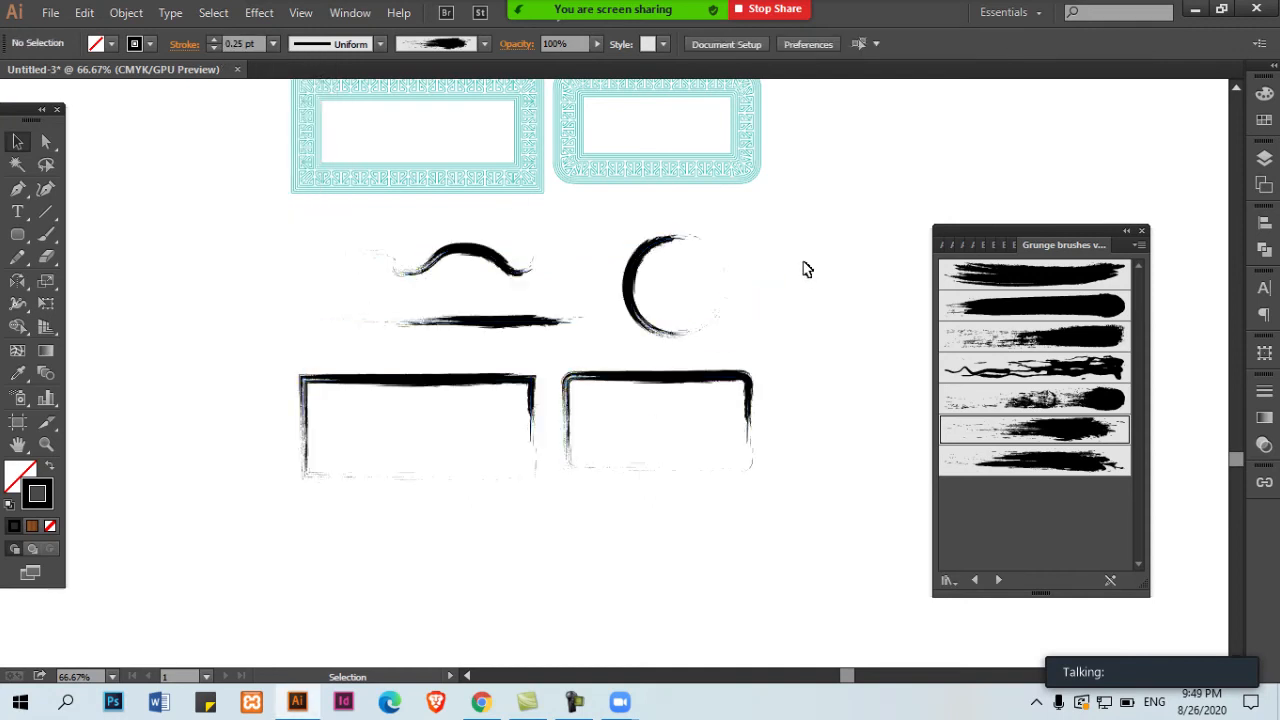
pyautogui.moveTo(269, 277)
pyautogui.mouseDown()
pyautogui.moveTo(838, 525)
pyautogui.moveTo(837, 542)
pyautogui.mouseUp()
pyautogui.moveTo(252, 253)
pyautogui.mouseDown()
pyautogui.moveTo(666, 403)
pyautogui.moveTo(824, 509)
pyautogui.mouseUp()
pyautogui.click(350, 12)
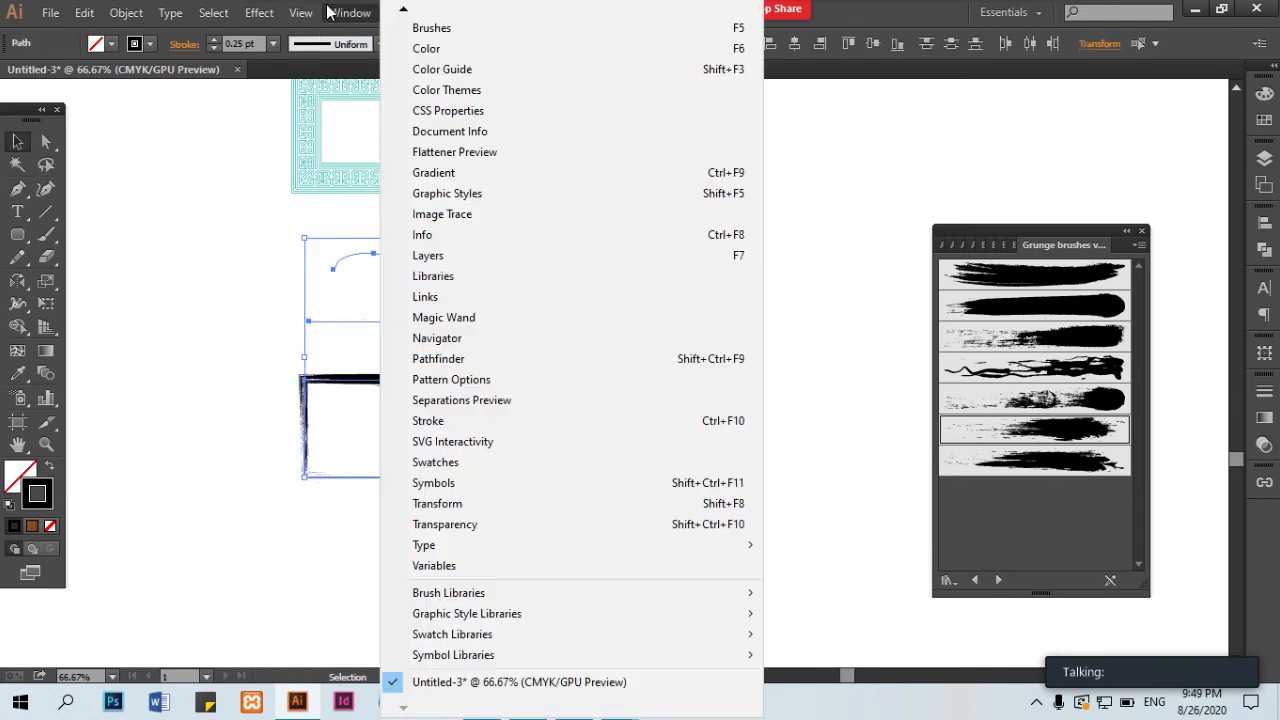
pyautogui.moveTo(540, 614)
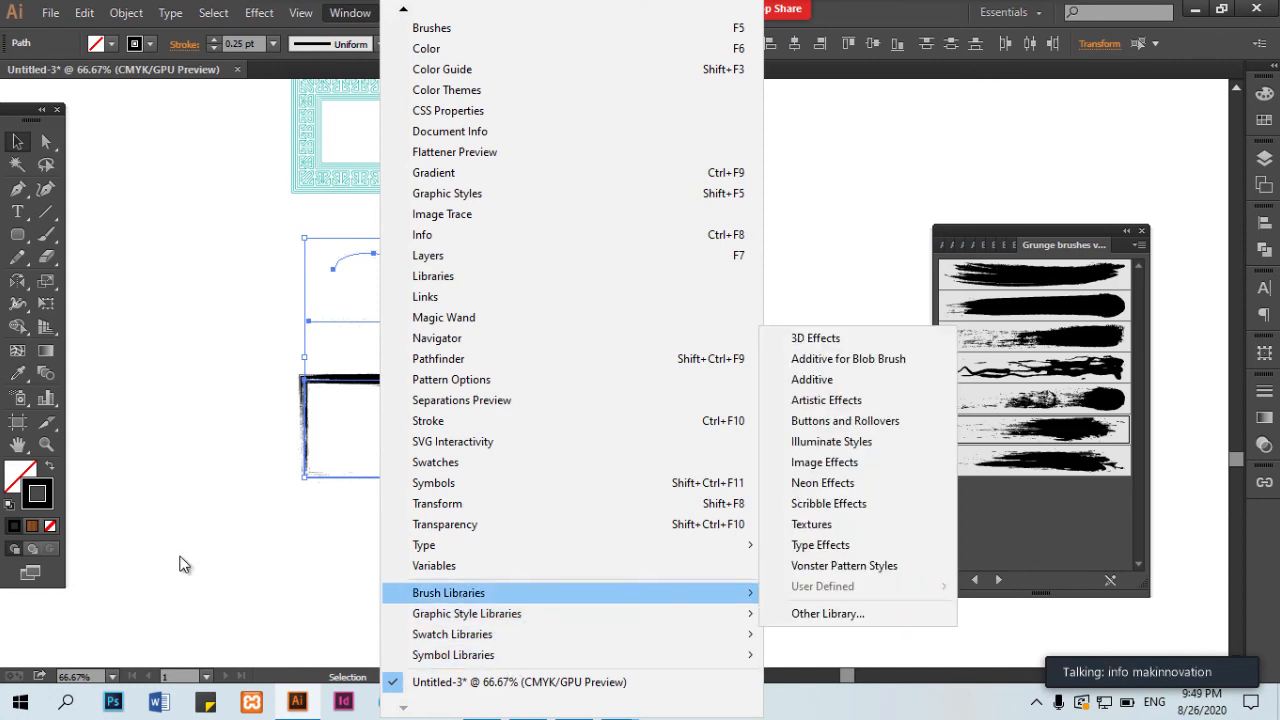
pyautogui.click(545, 430)
# Save the document as 4th class B.ai, delete all the artwork and fit the empty artboard in view
pyautogui.hotkey('ctrl', 's')
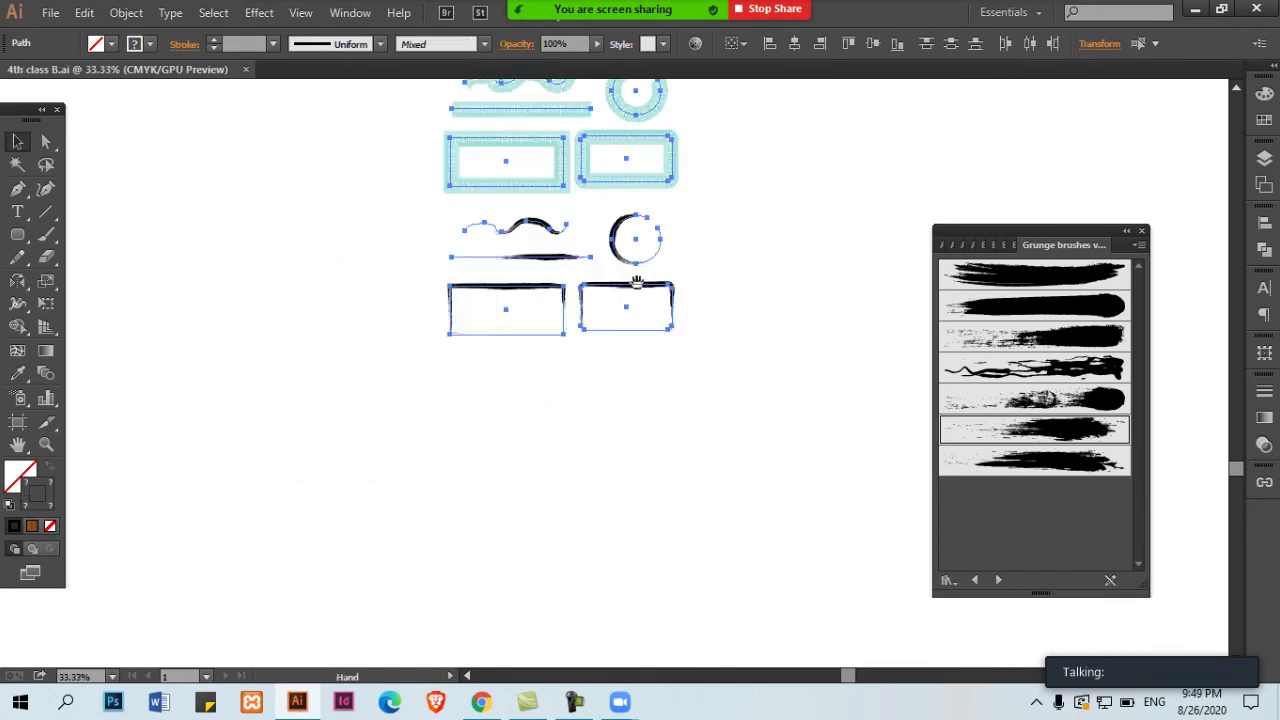
pyautogui.moveTo(637, 281); pyautogui.dragTo(584, 481)
pyautogui.hotkey('ctrl', '-')
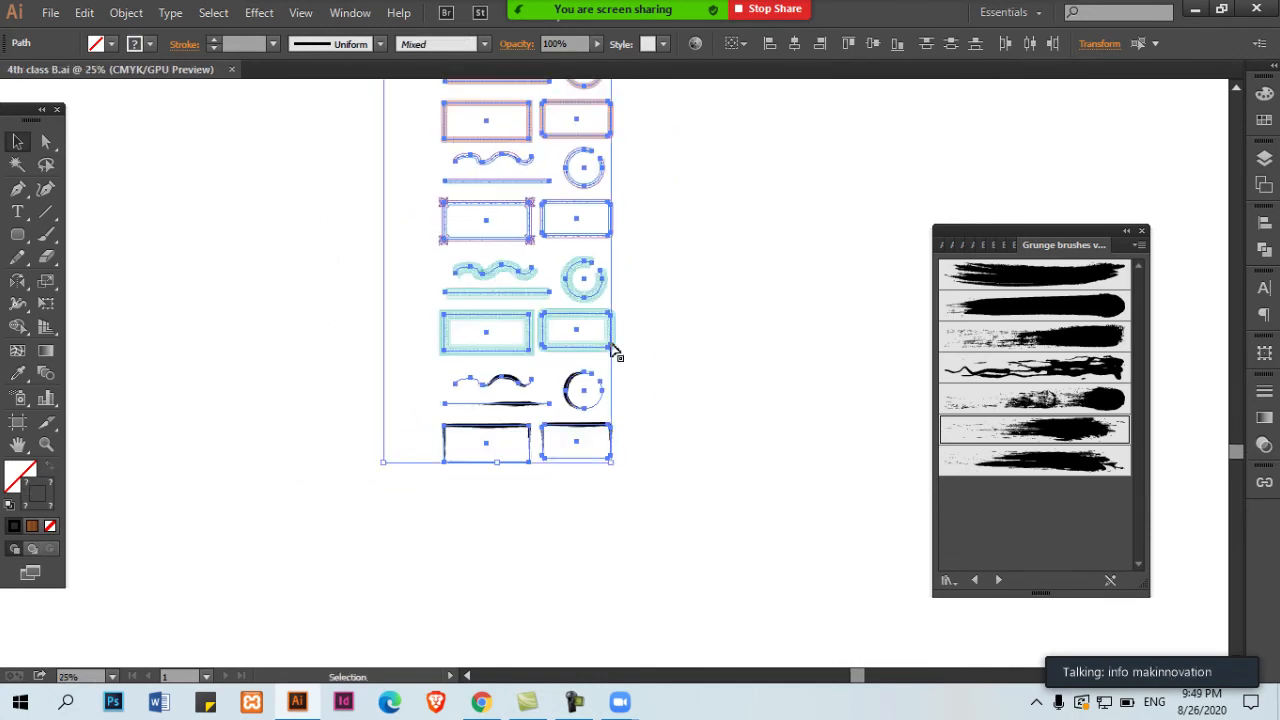
pyautogui.press('Delete')
pyautogui.hotkey('ctrl', '0')
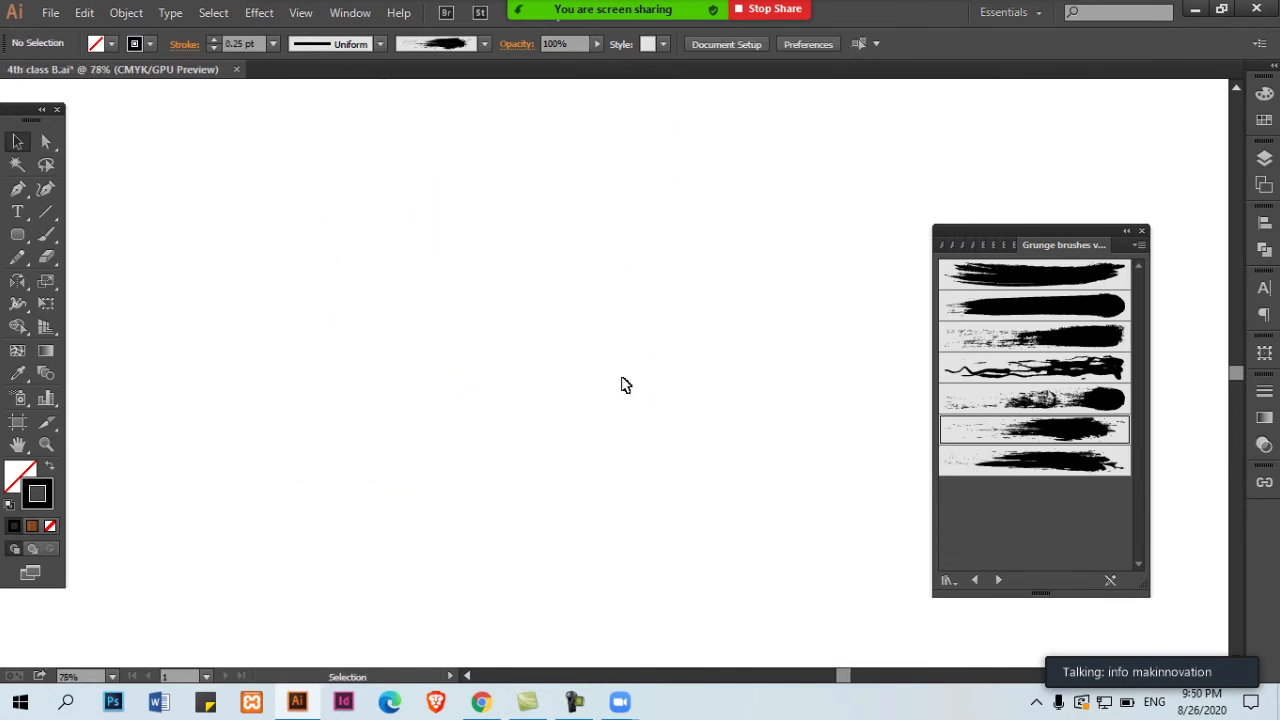
# Open the 3D Effects graphic style library, enlarge it to show all its styles and close the grunge brush library
pyautogui.click(351, 12)
pyautogui.moveTo(551, 615)
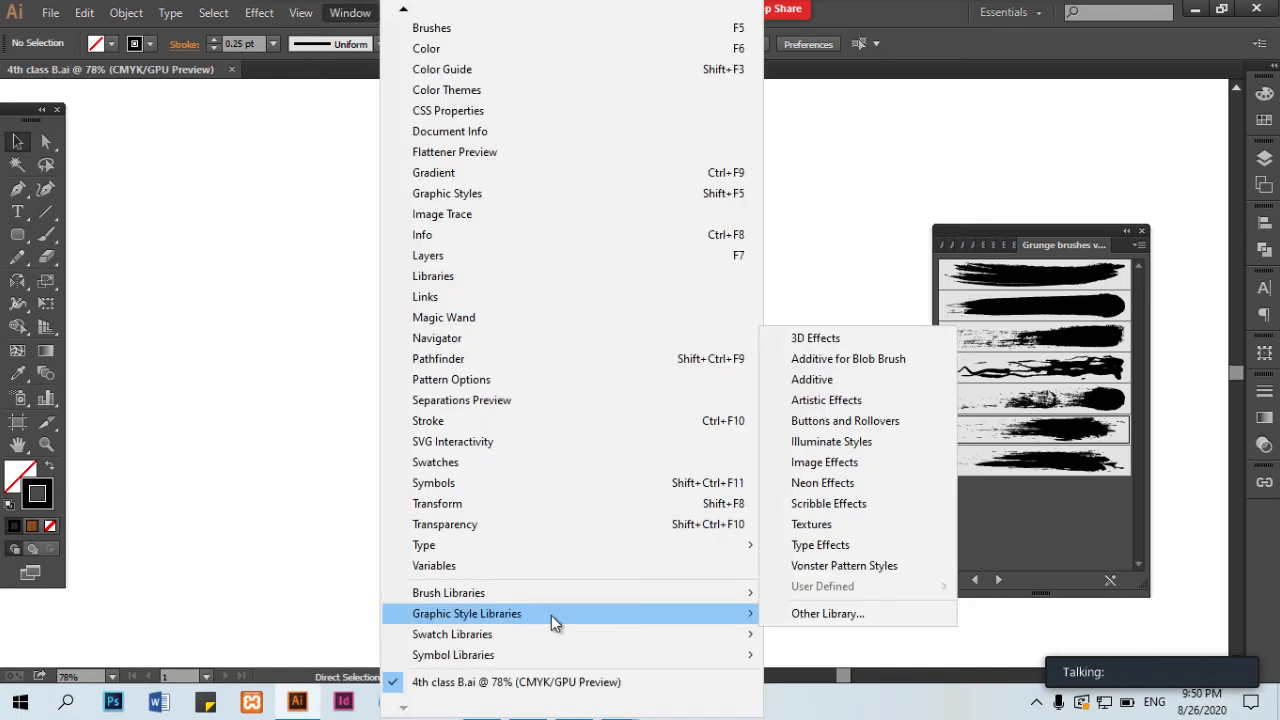
pyautogui.click(837, 347)
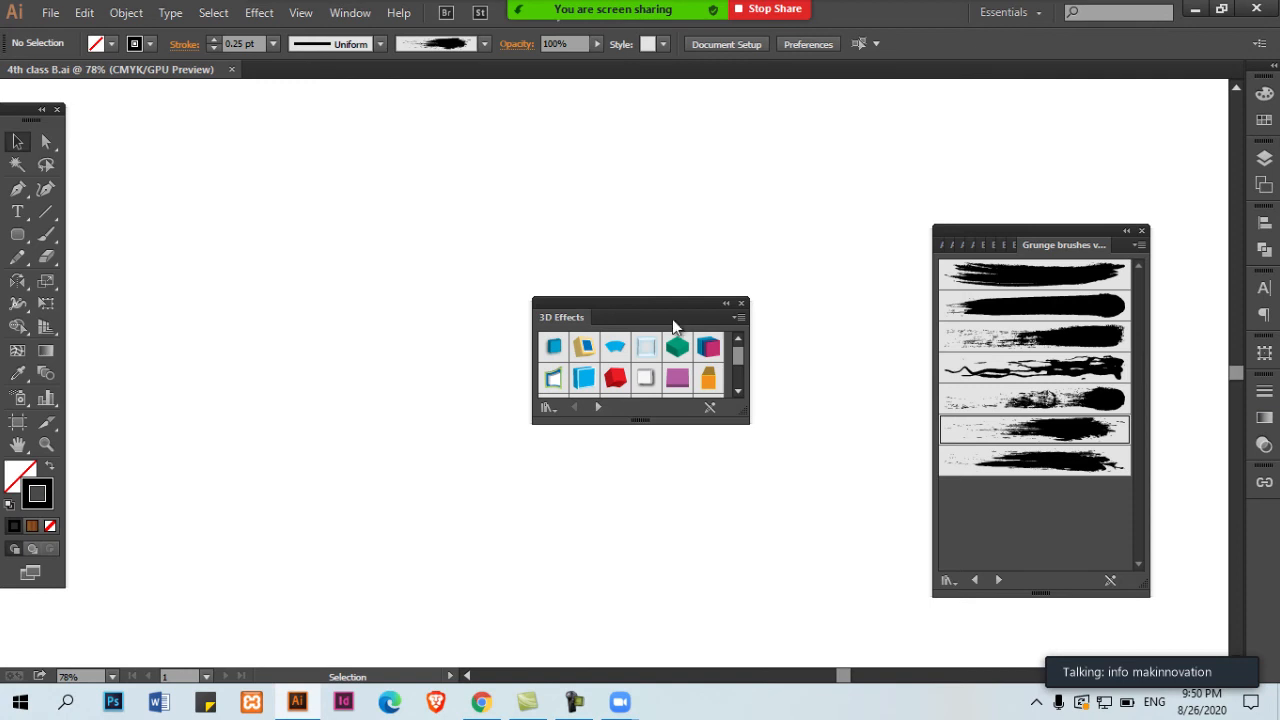
pyautogui.moveTo(672, 305); pyautogui.dragTo(847, 193)
pyautogui.moveTo(919, 310); pyautogui.dragTo(918, 518)
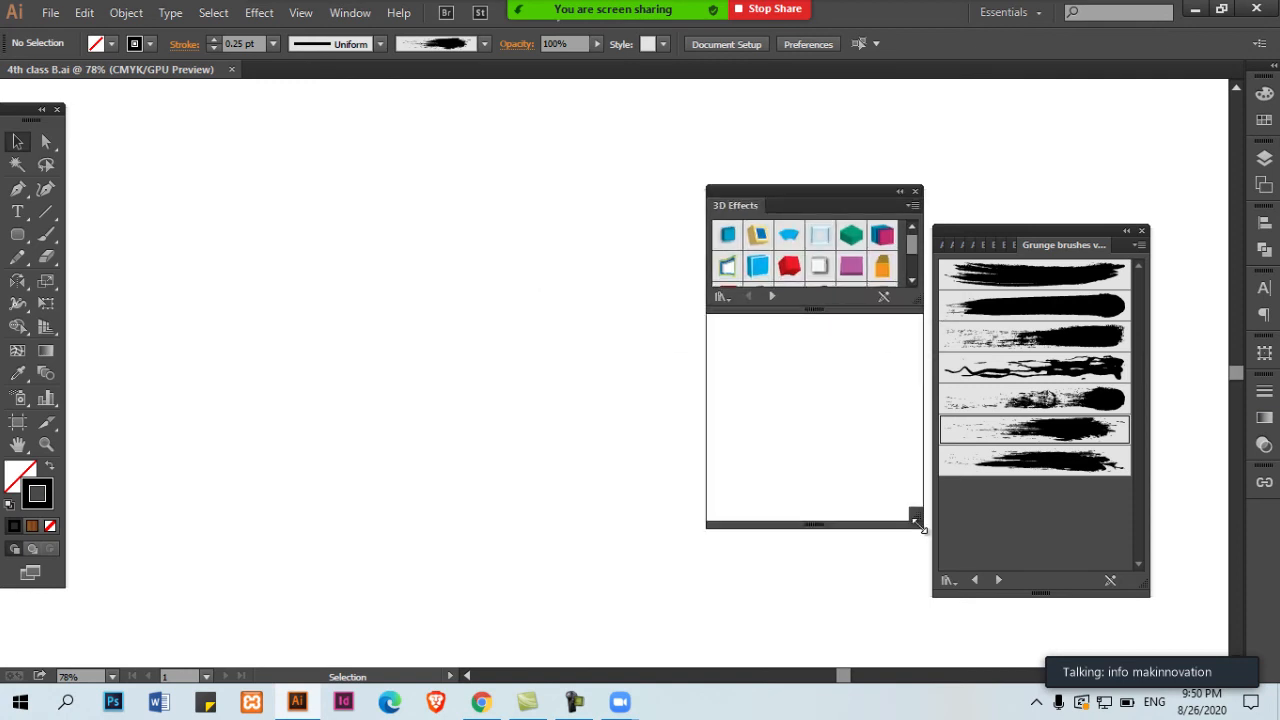
pyautogui.click(1142, 232)
# Try the Large List View for the 3D Effects styles and return to Thumbnail View
pyautogui.click(909, 206)
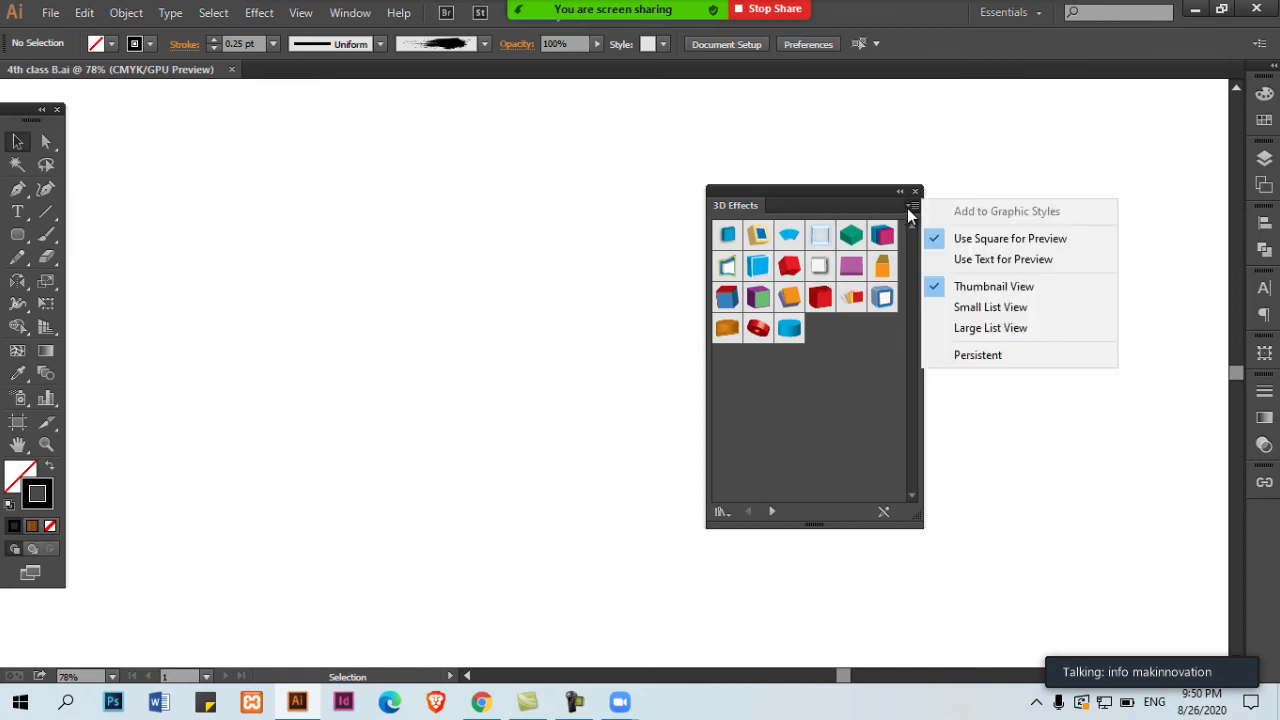
pyautogui.click(1046, 330)
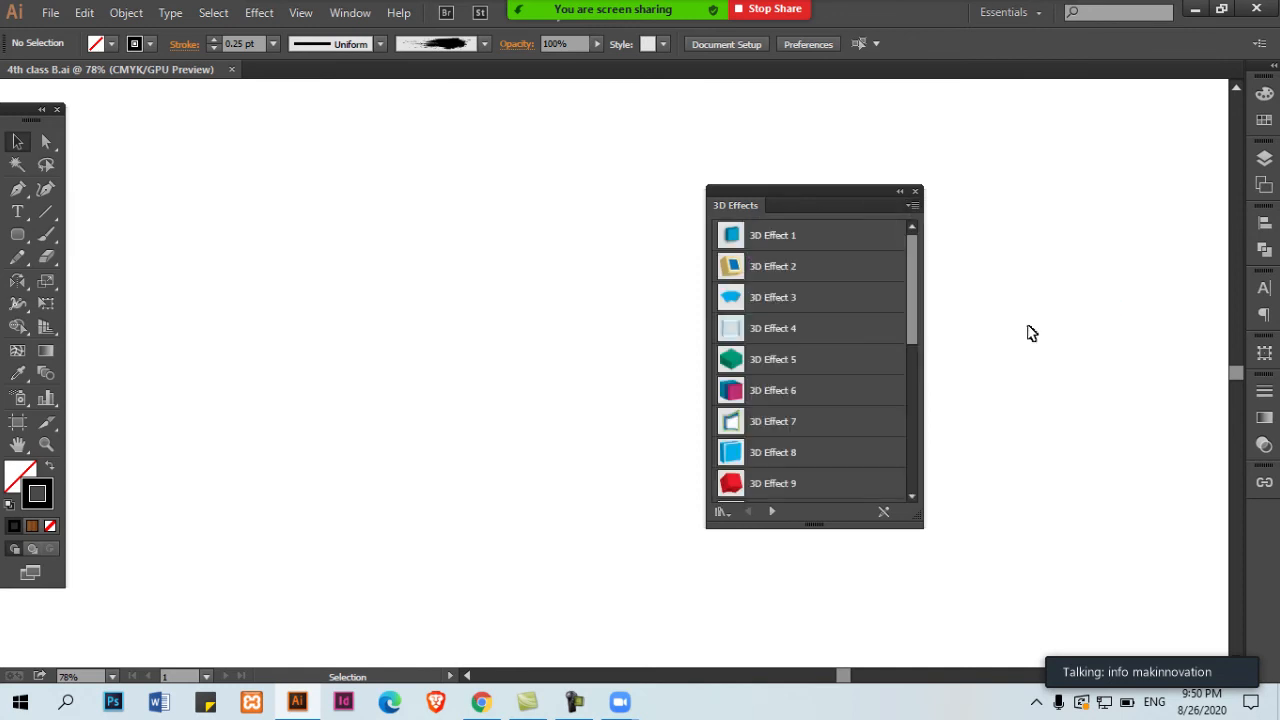
pyautogui.click(911, 208)
pyautogui.click(997, 287)
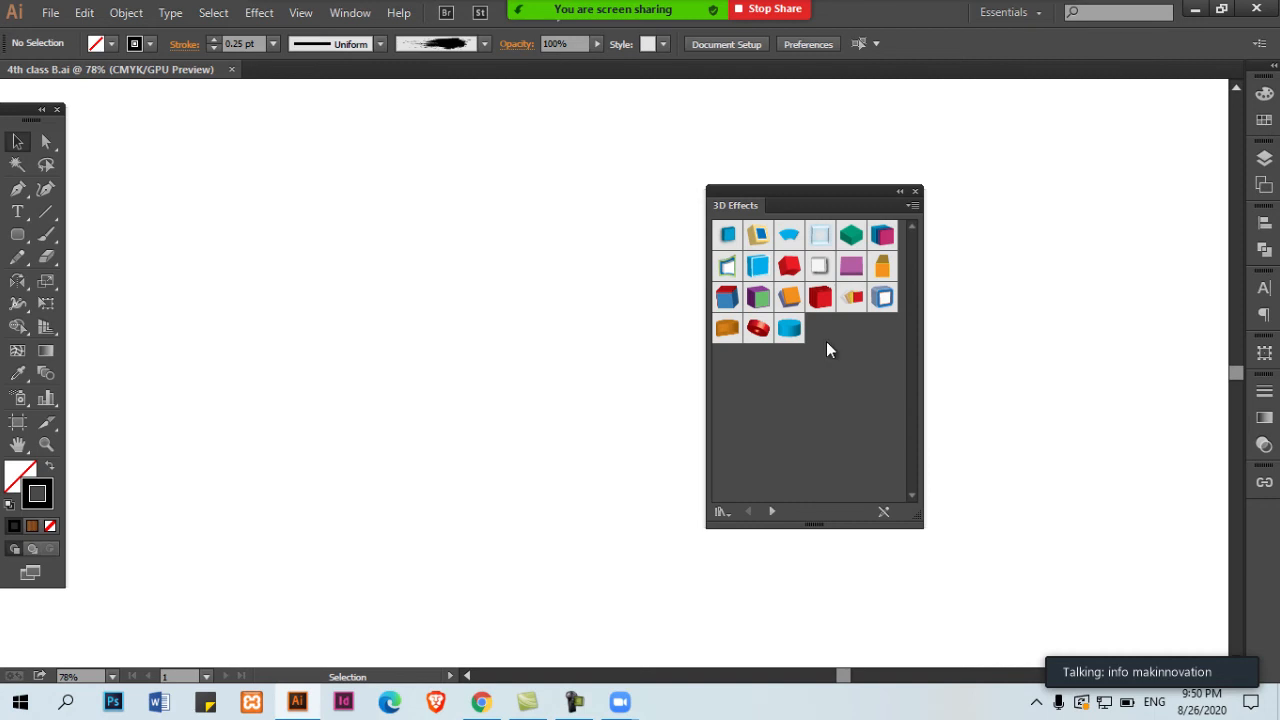
# Reposition the 3D Effects library and choose the 3D Effect 8 style for a blue square on the artboard
pyautogui.moveTo(766, 523); pyautogui.dragTo(847, 528)
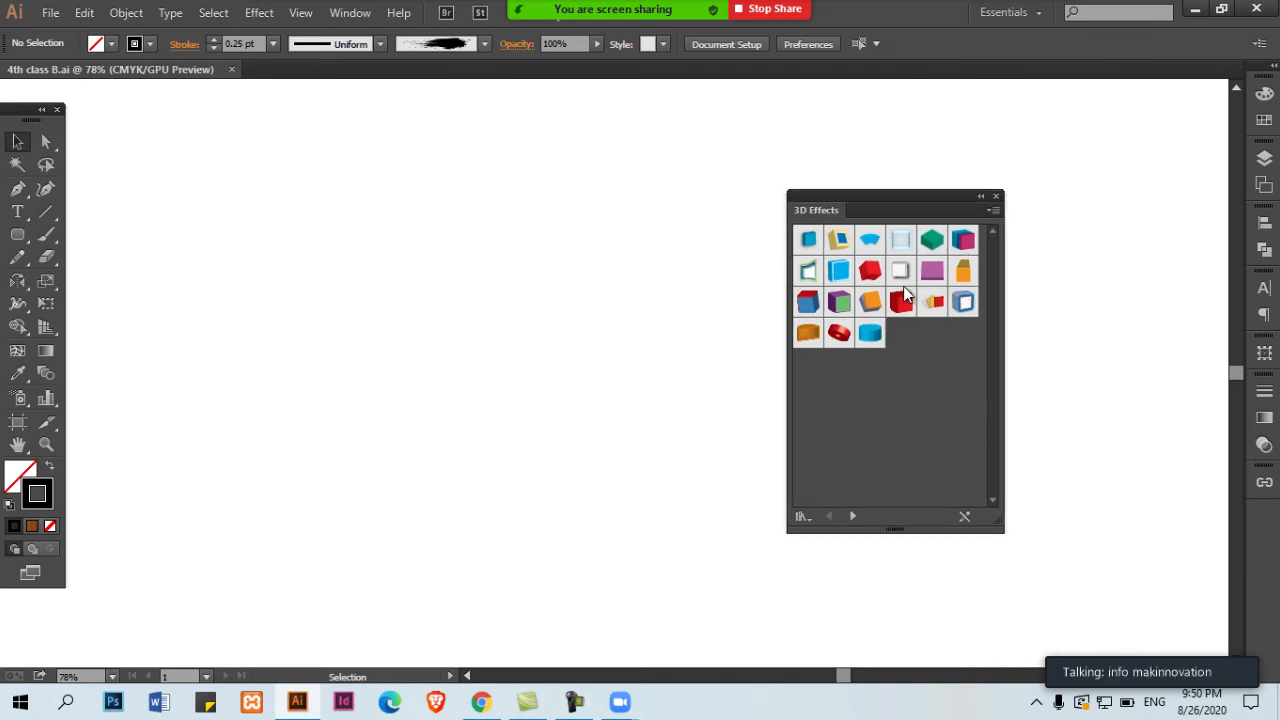
pyautogui.click(841, 279)
pyautogui.click(842, 277)
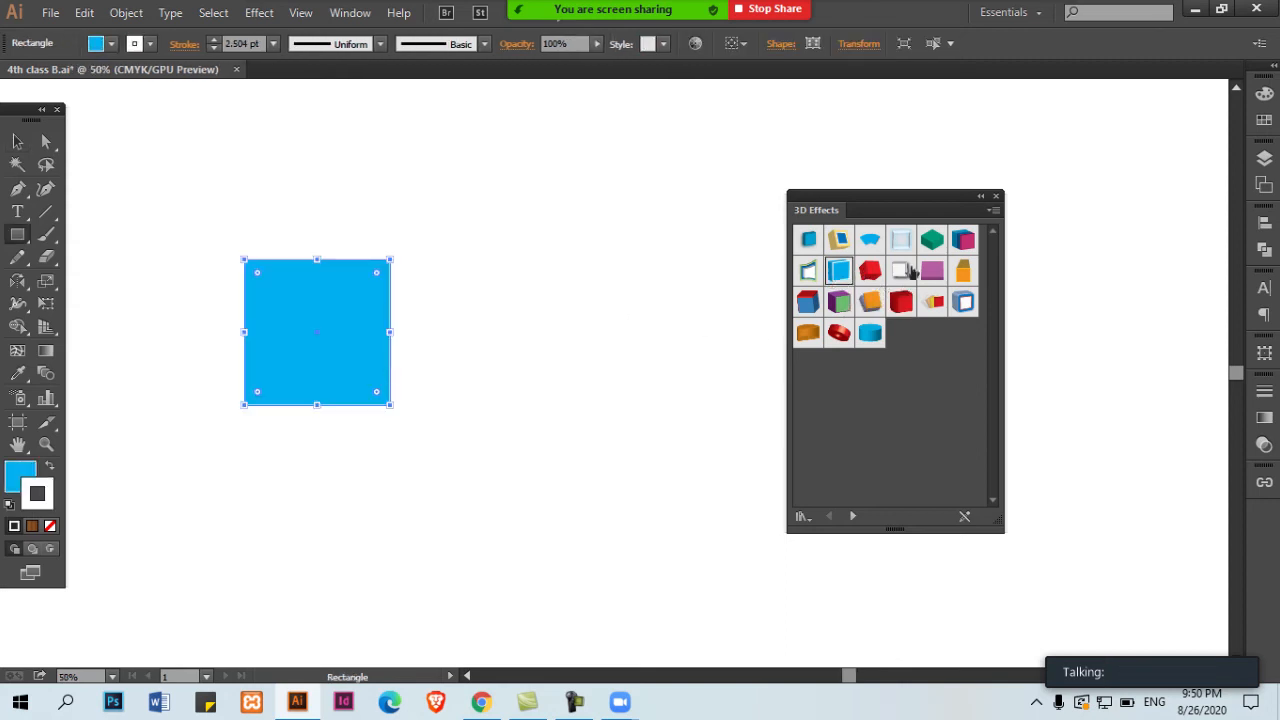
# Apply the 3D Effect 8 style to the blue square and inspect the result up close
pyautogui.click(846, 275)
pyautogui.press('v')
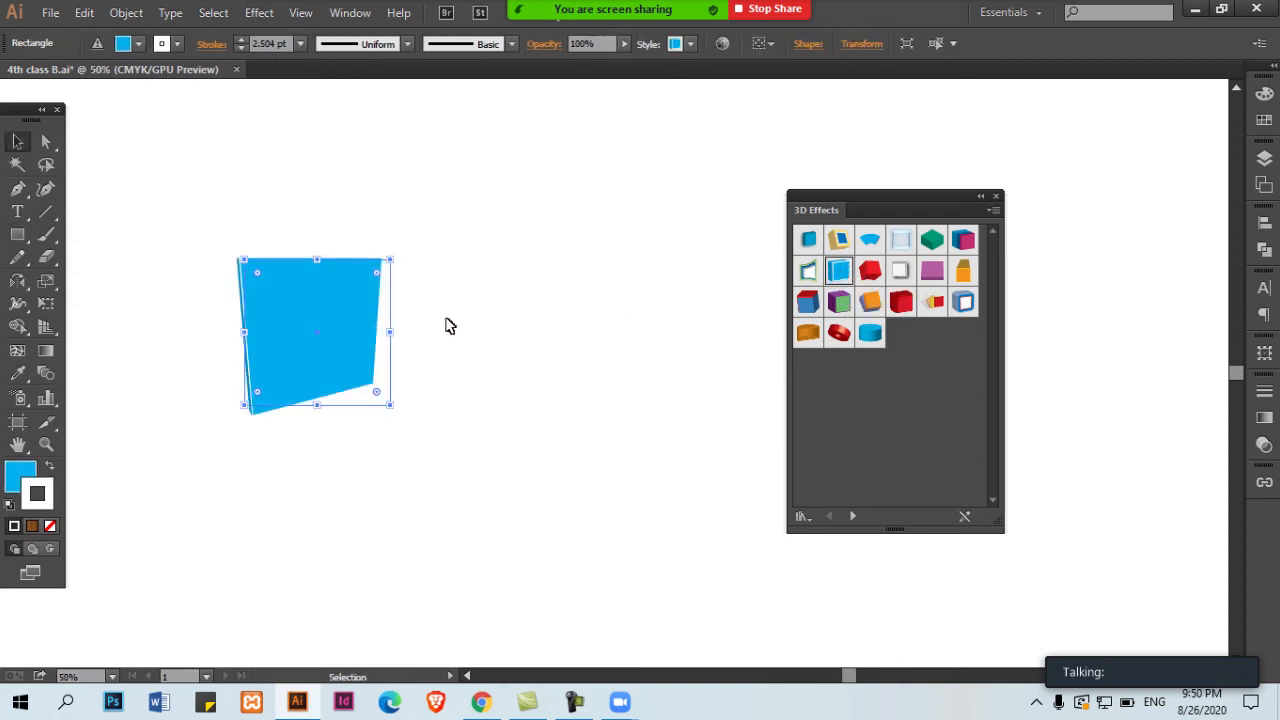
pyautogui.keyDown('ctrl'); pyautogui.click(450, 356); pyautogui.keyUp('ctrl')
pyautogui.moveTo(428, 371); pyautogui.dragTo(473, 315)
pyautogui.keyDown('ctrl'); pyautogui.click(533, 313); pyautogui.keyUp('ctrl')
pyautogui.click(543, 329)
pyautogui.moveTo(589, 303); pyautogui.dragTo(546, 329)
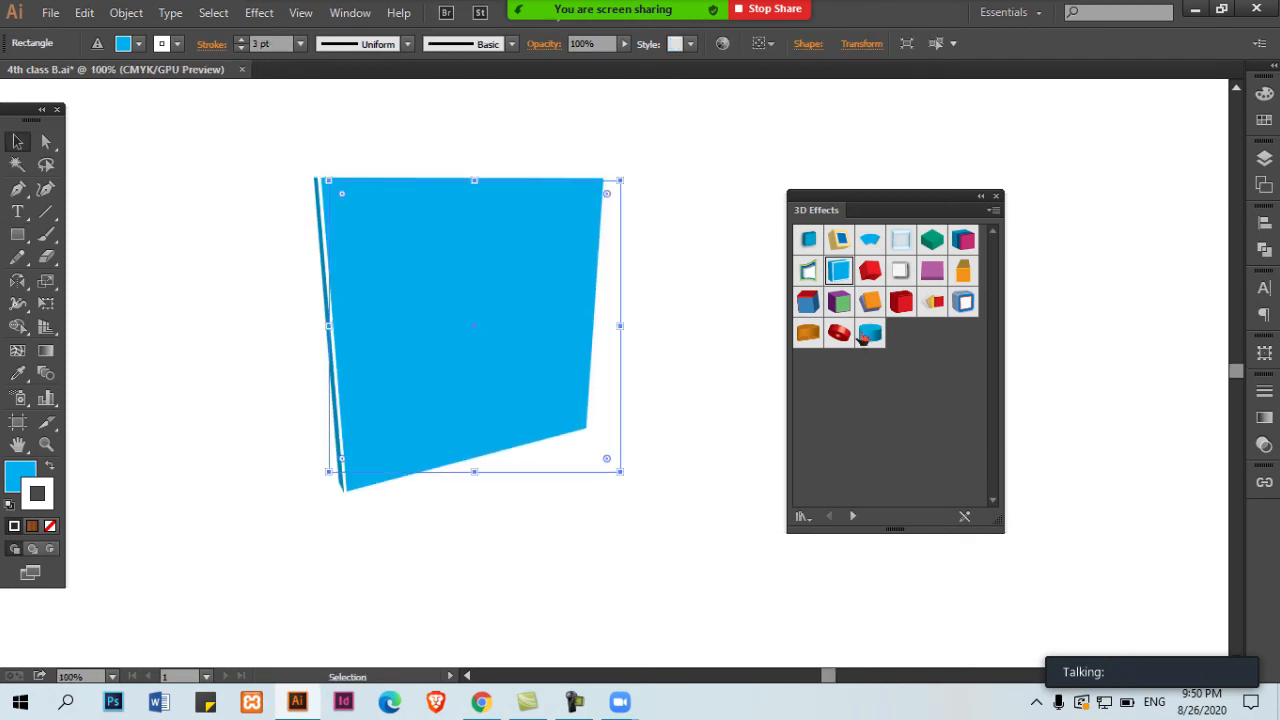
# Try the blue cylinder, red ring, red cube and blue-framed 3D Effects styles on the square
pyautogui.click(866, 336)
pyautogui.hotkey('ctrl', '-')
pyautogui.hotkey('ctrl', '-')
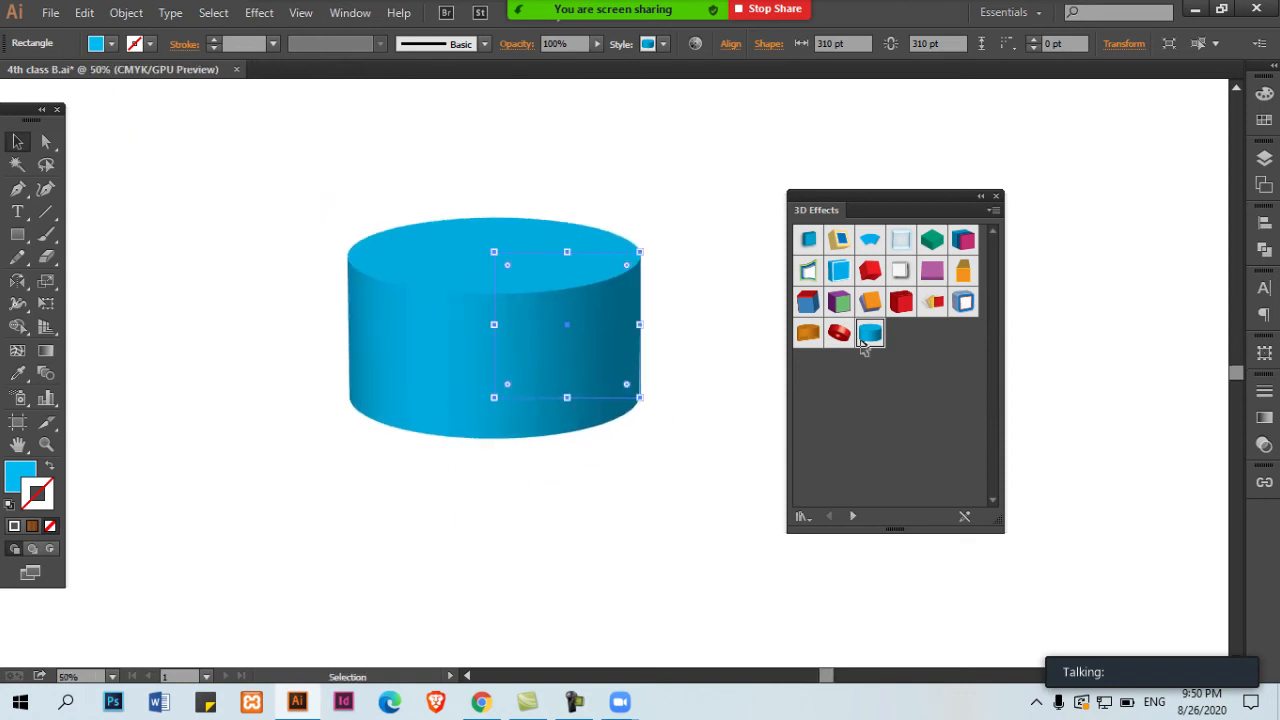
pyautogui.click(838, 333)
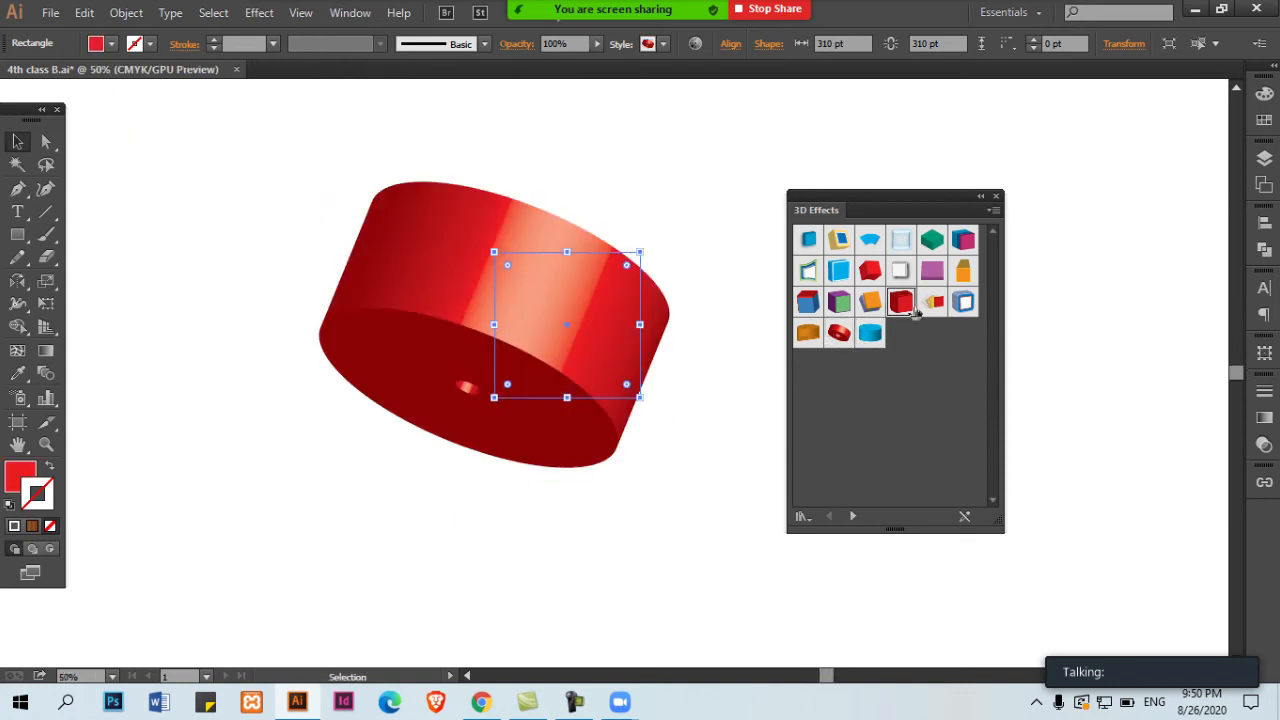
pyautogui.click(910, 310)
pyautogui.click(960, 305)
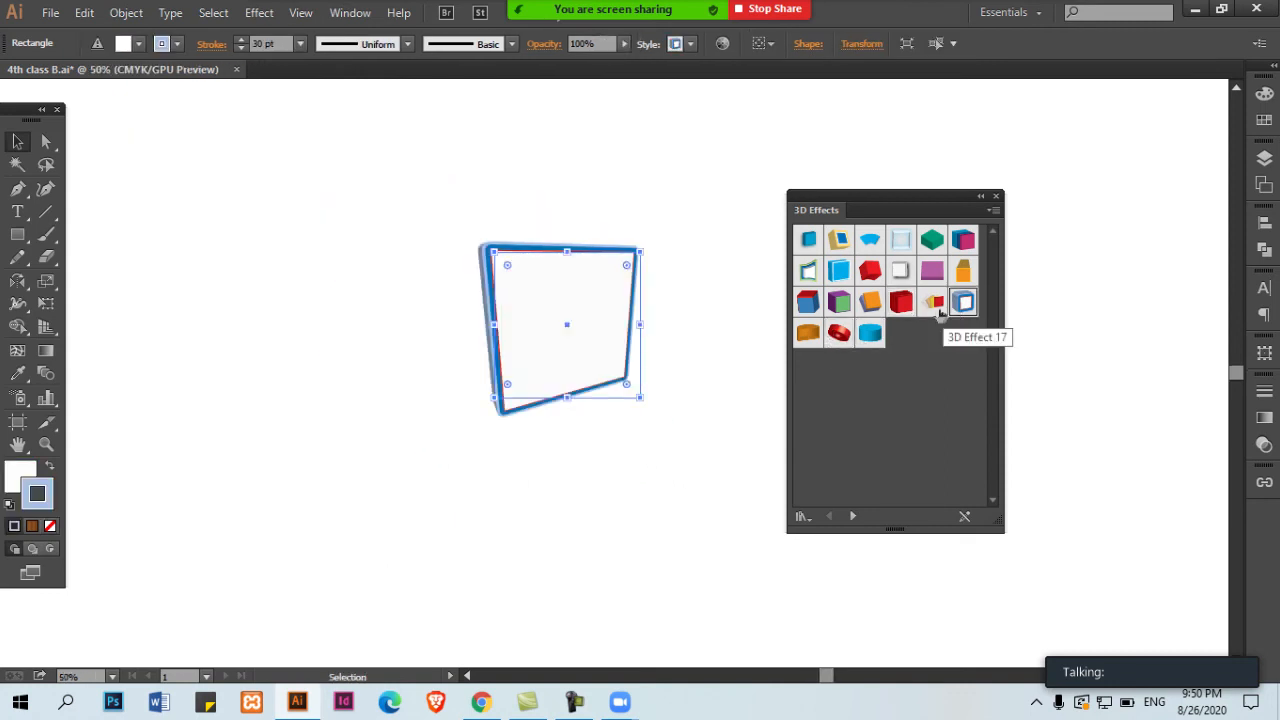
# Apply the 3D Effect 17 style to the square and examine it deselected
pyautogui.click(934, 303)
pyautogui.click(634, 445)
pyautogui.moveTo(637, 454); pyautogui.dragTo(590, 340)
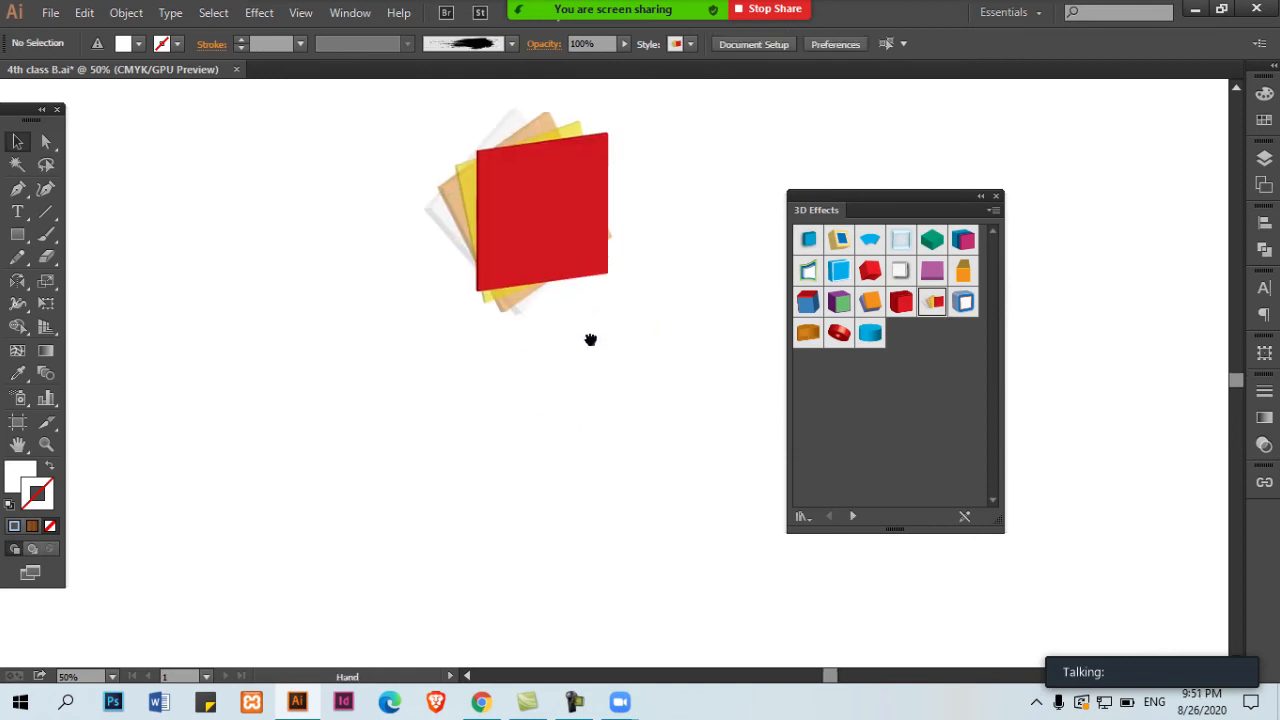
pyautogui.click(594, 366)
# Try the purple slab, orange block and pink-and-blue box 3D Effects styles on the square
pyautogui.click(933, 274)
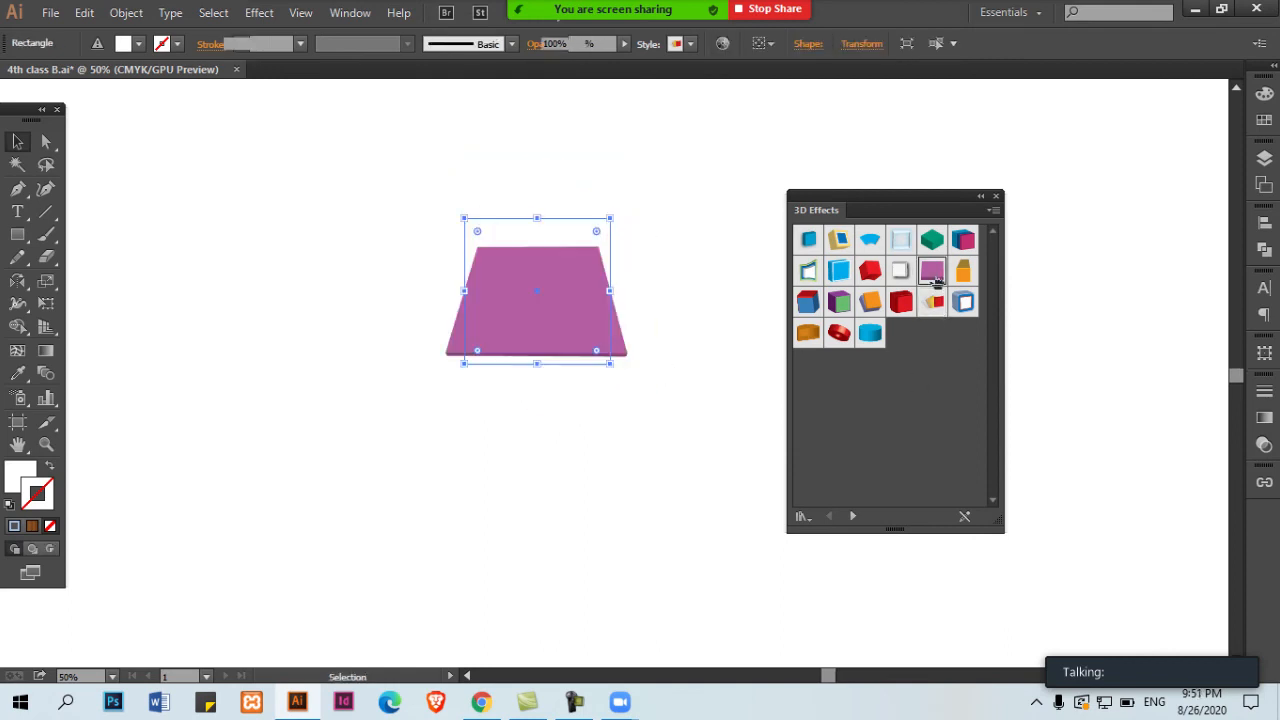
pyautogui.click(957, 278)
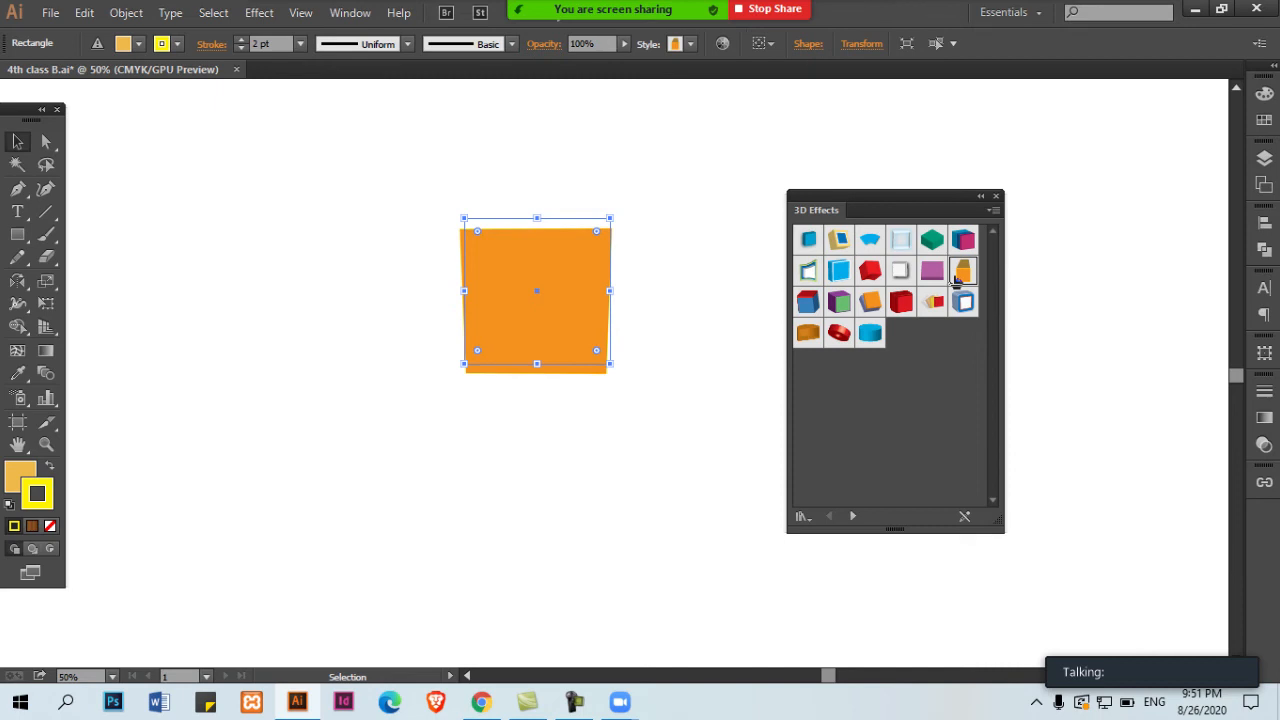
pyautogui.click(963, 241)
pyautogui.click(574, 411)
pyautogui.click(511, 298)
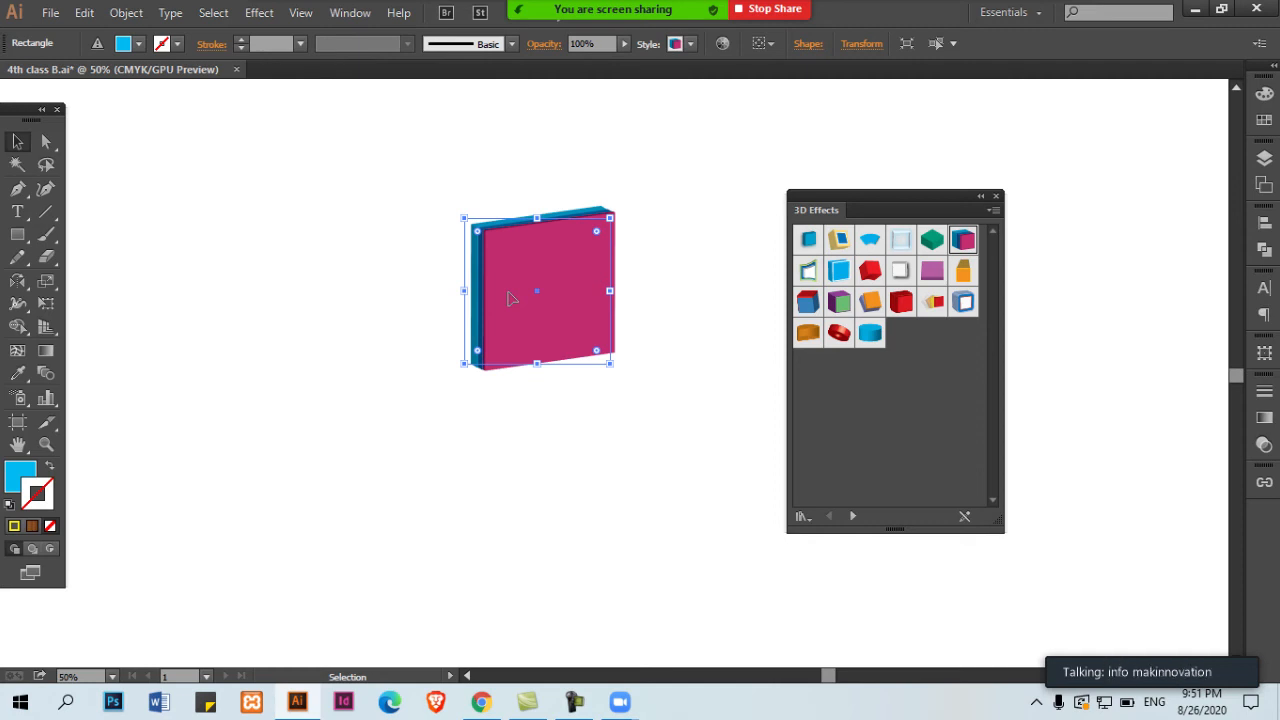
# Open the Artistic Effects graphic style library and try its beige, black-bordered and multicolour halftone styles on the square
pyautogui.click(352, 13)
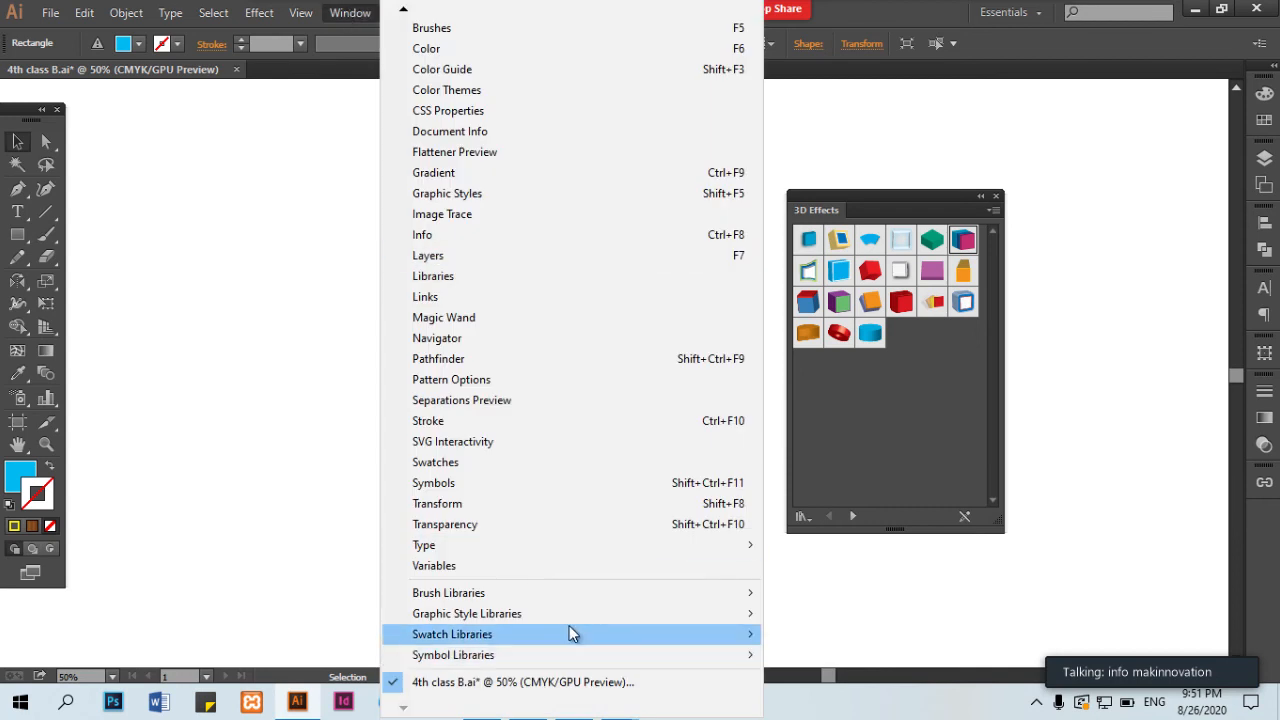
pyautogui.moveTo(572, 633)
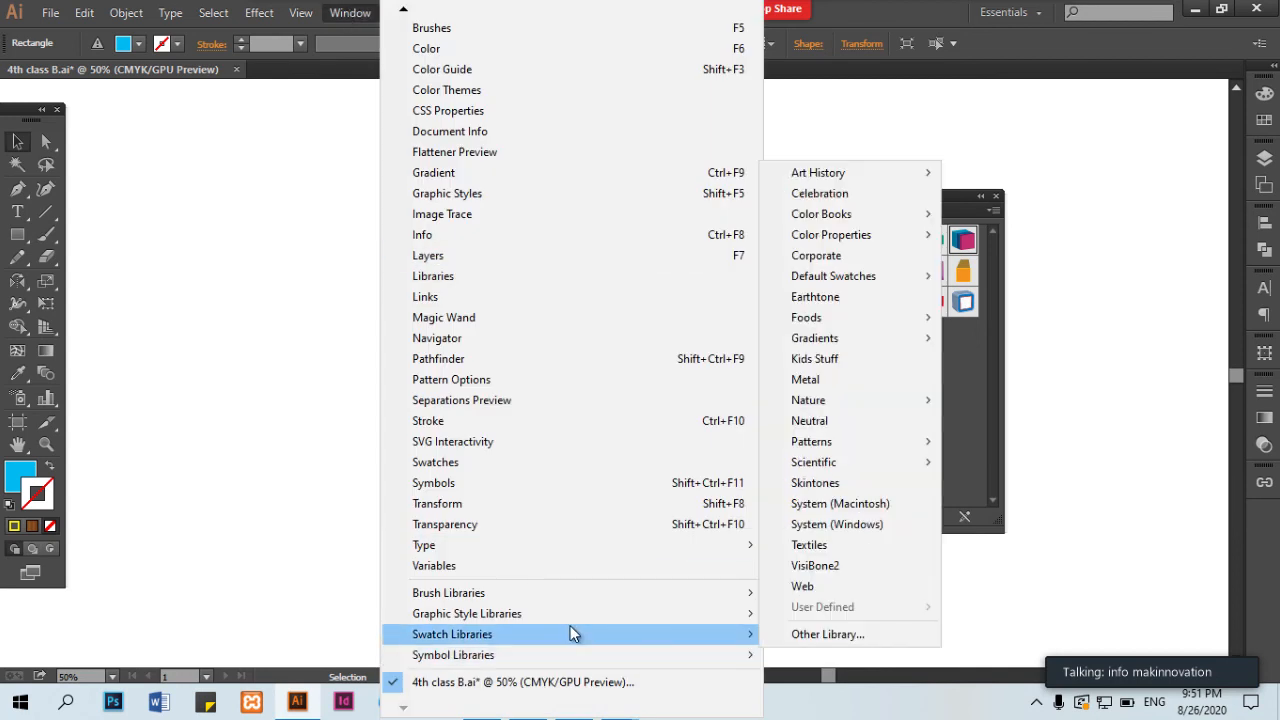
pyautogui.click(815, 455)
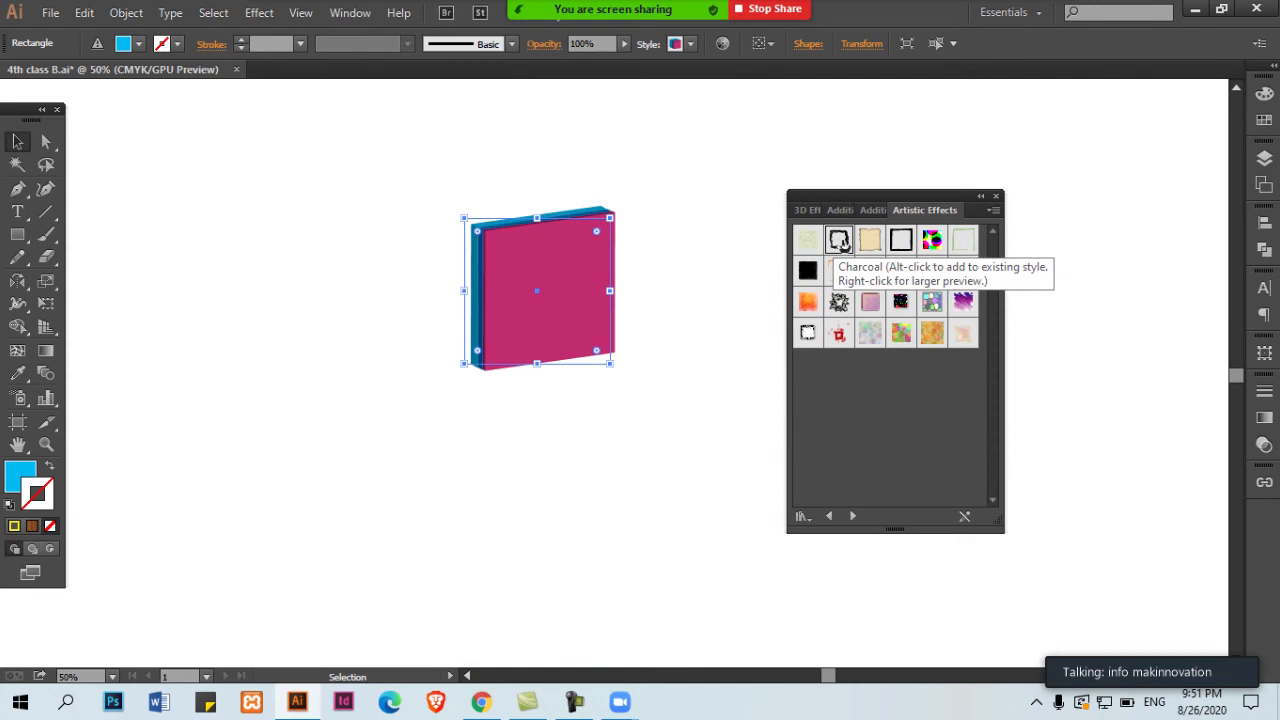
pyautogui.click(857, 248)
pyautogui.click(900, 241)
pyautogui.click(931, 241)
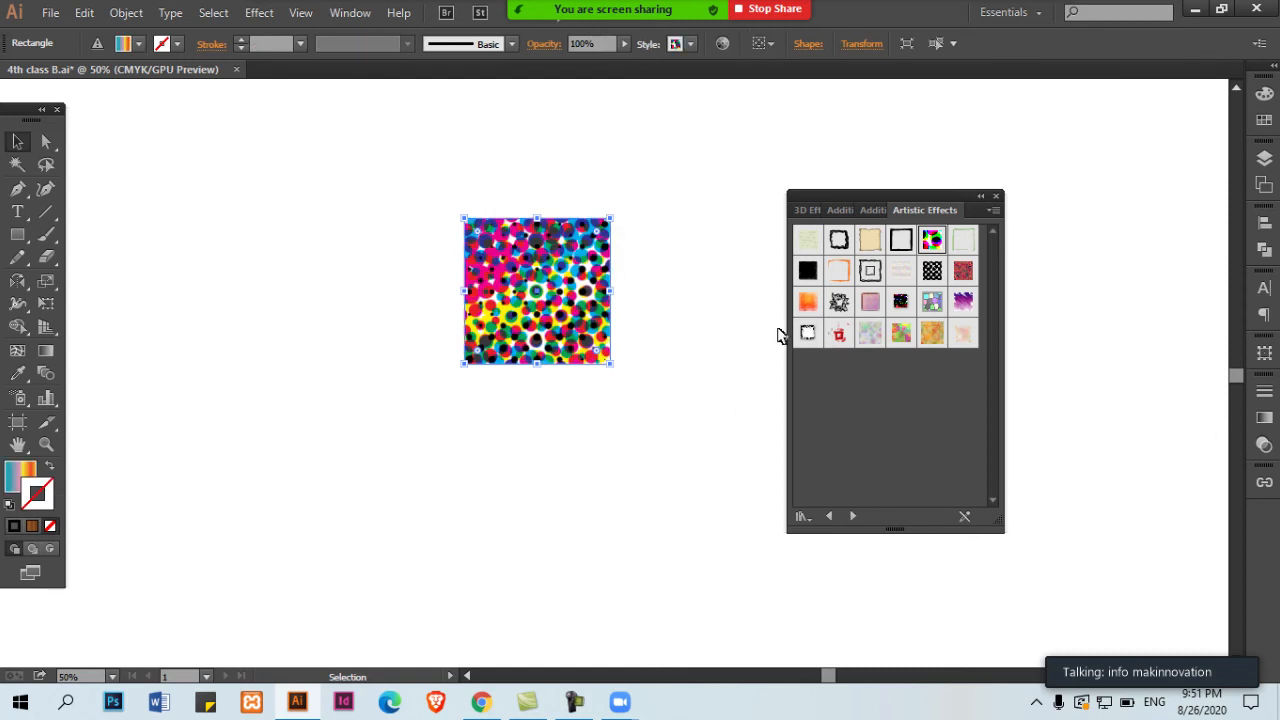
# Apply the orange brushed outline style to the square, followed by the double black outline style of Artistic Effects
pyautogui.click(848, 275)
pyautogui.click(669, 240)
pyautogui.click(492, 280)
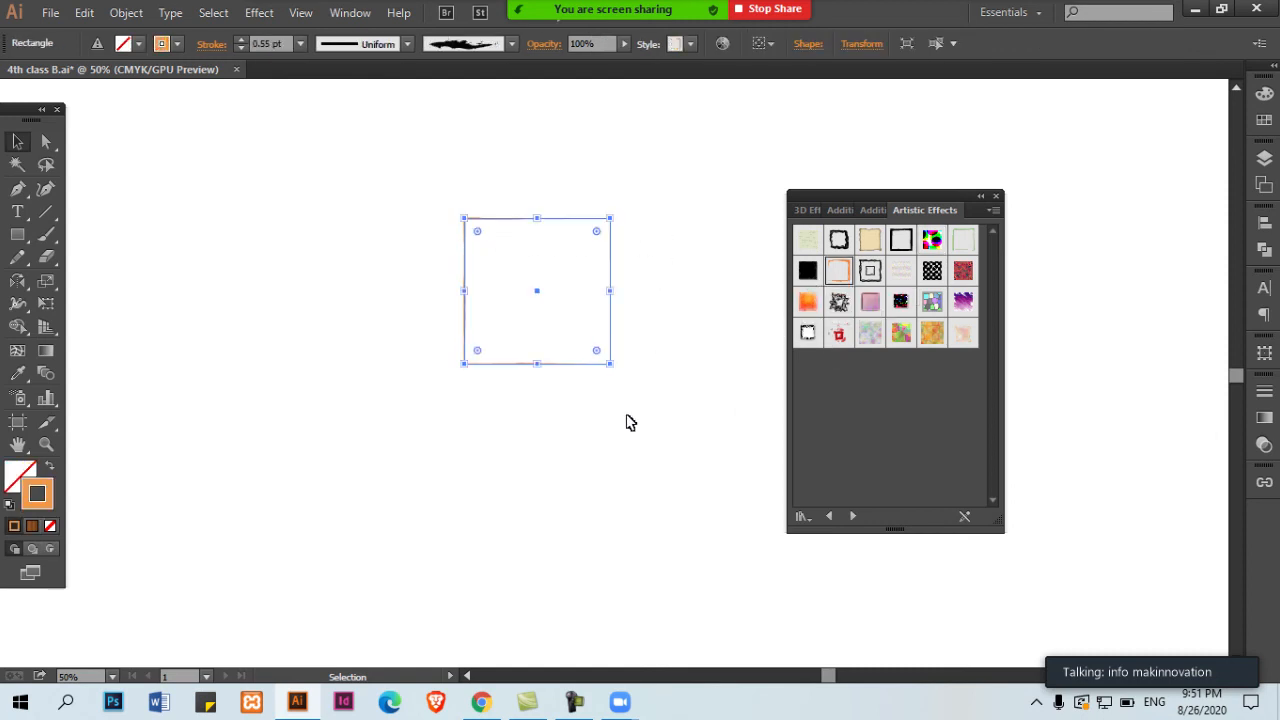
pyautogui.hotkey('ctrl', '+')
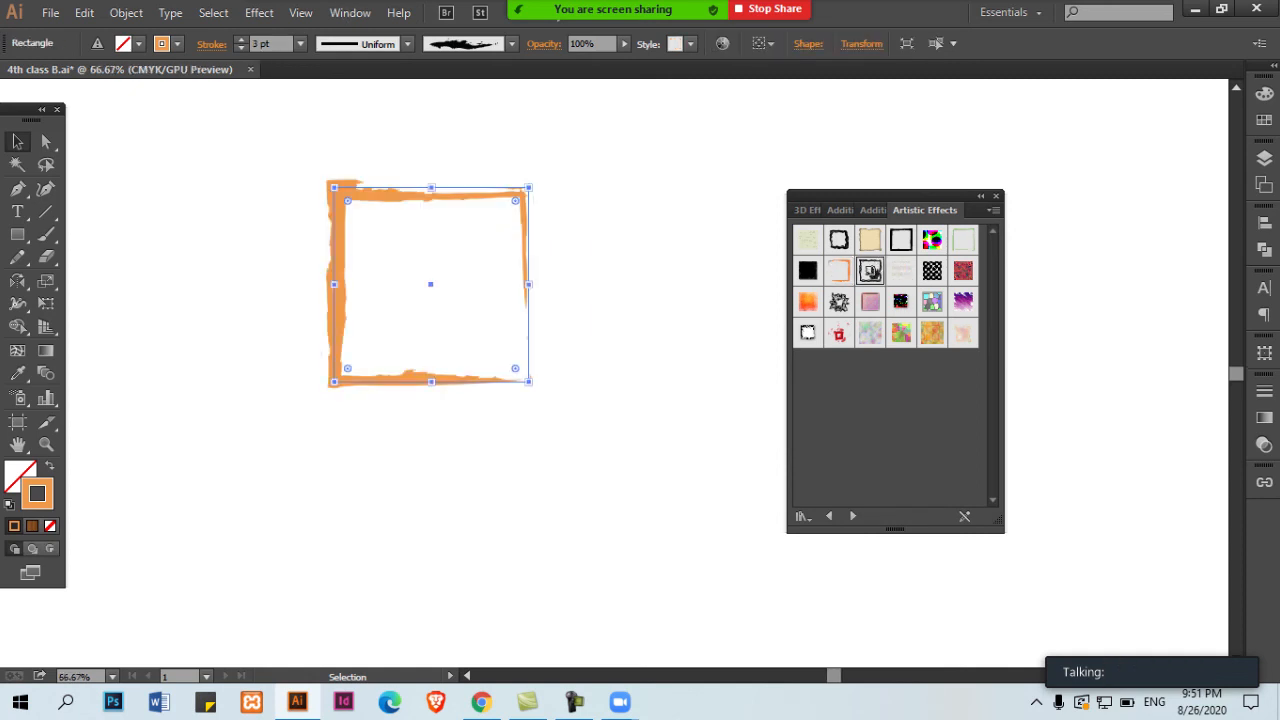
pyautogui.click(869, 271)
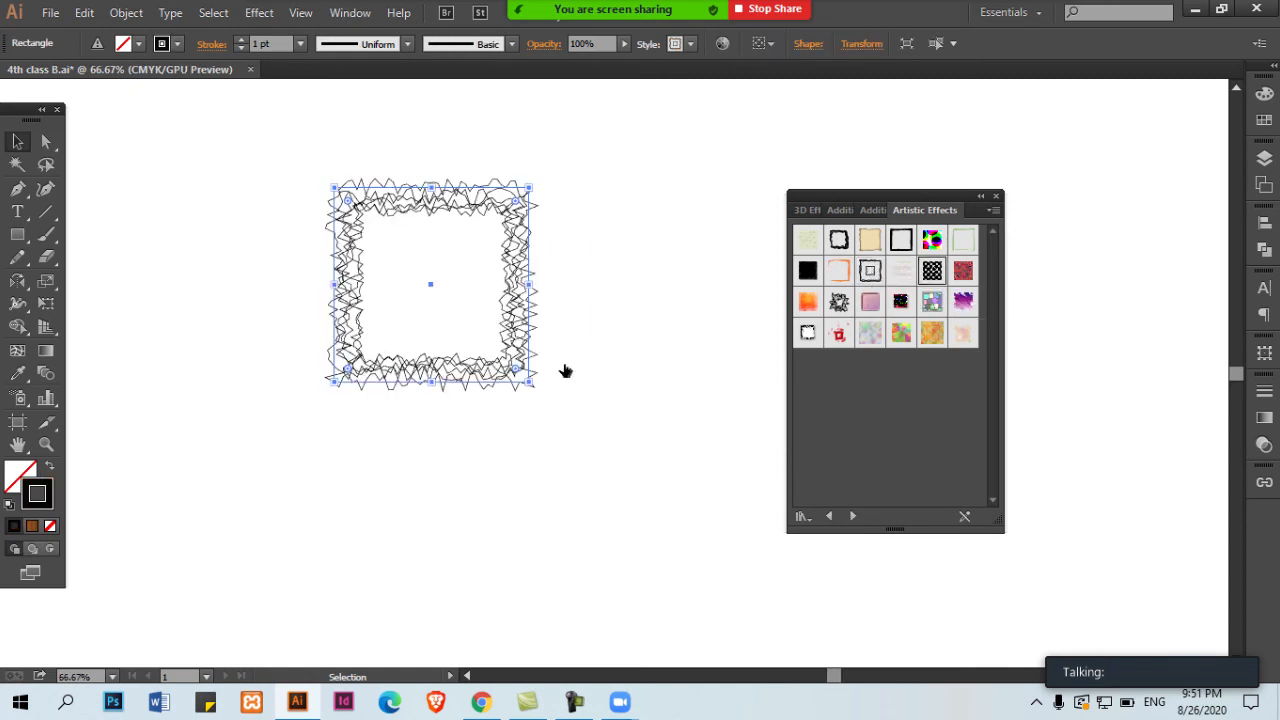
# Open the Transparency settings and review the available blending modes
pyautogui.click(350, 12)
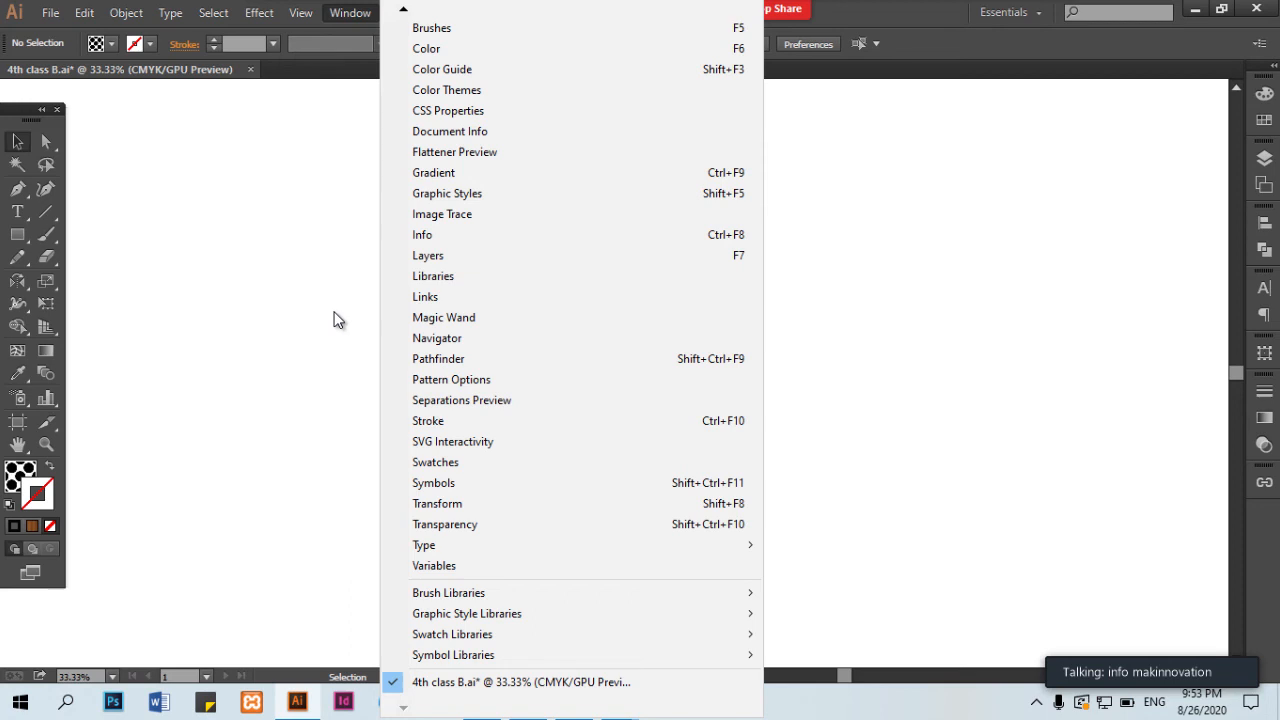
pyautogui.click(495, 525)
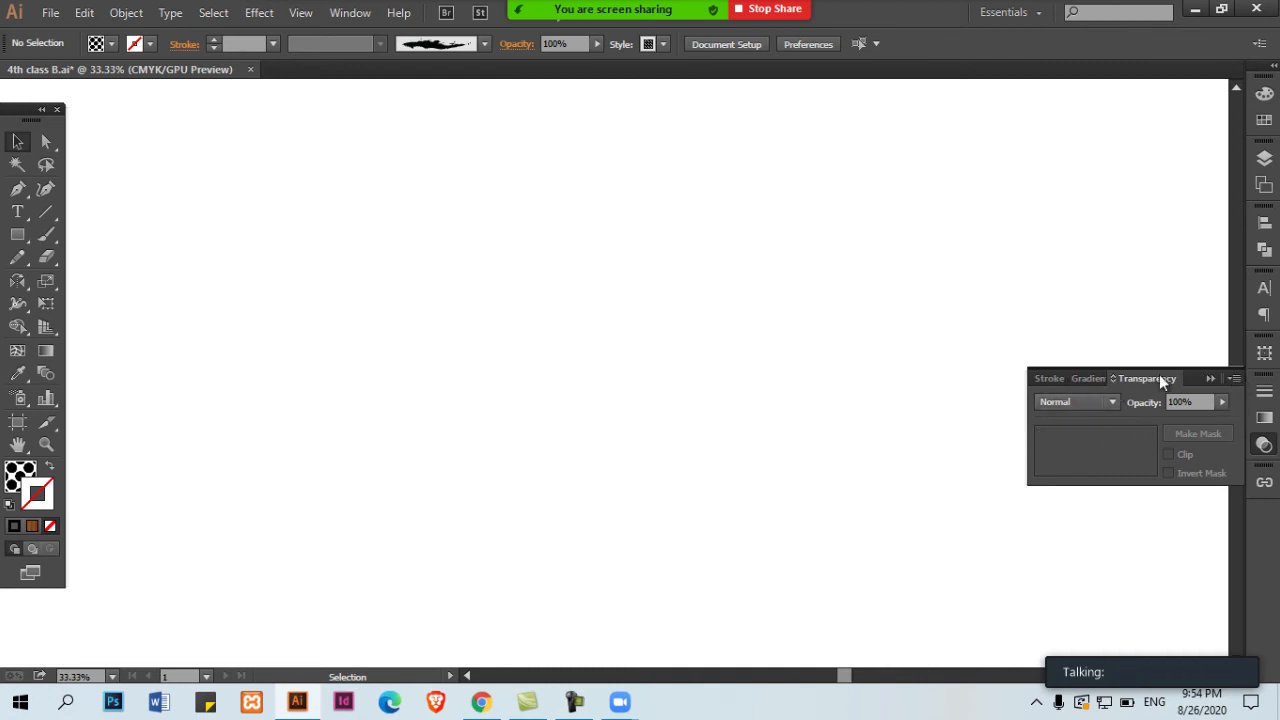
pyautogui.click(1112, 401)
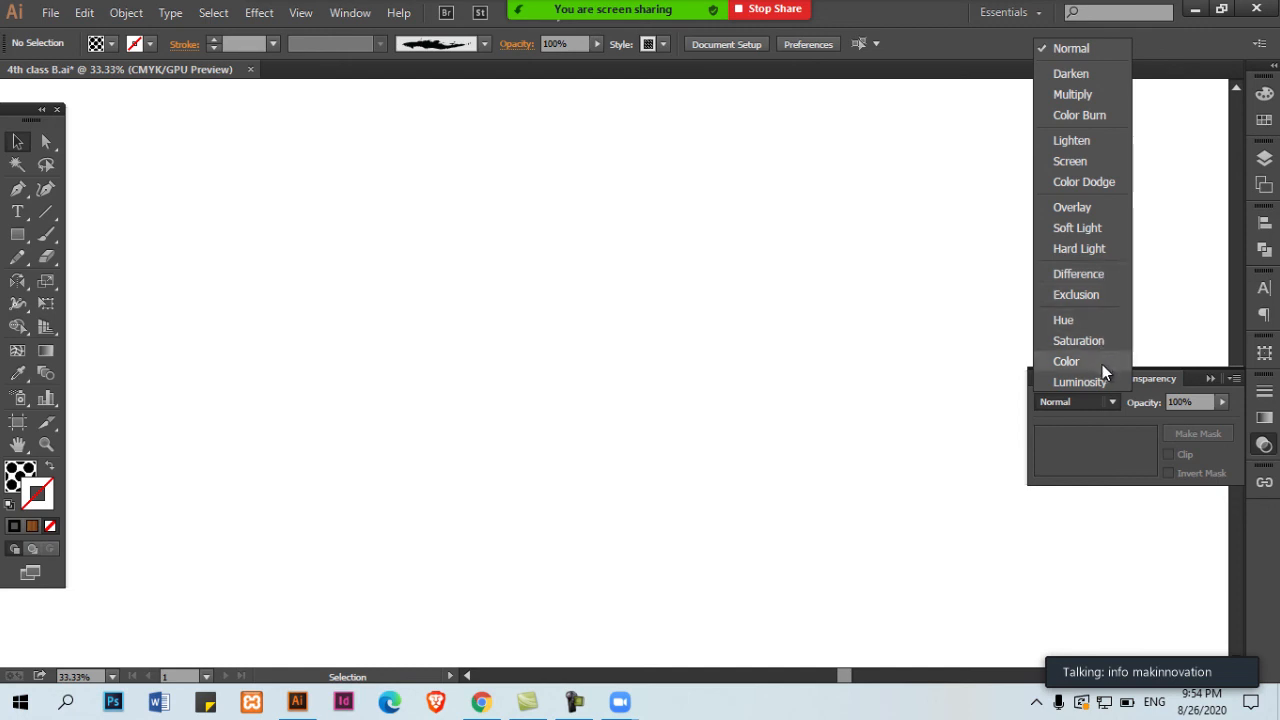
pyautogui.click(855, 391)
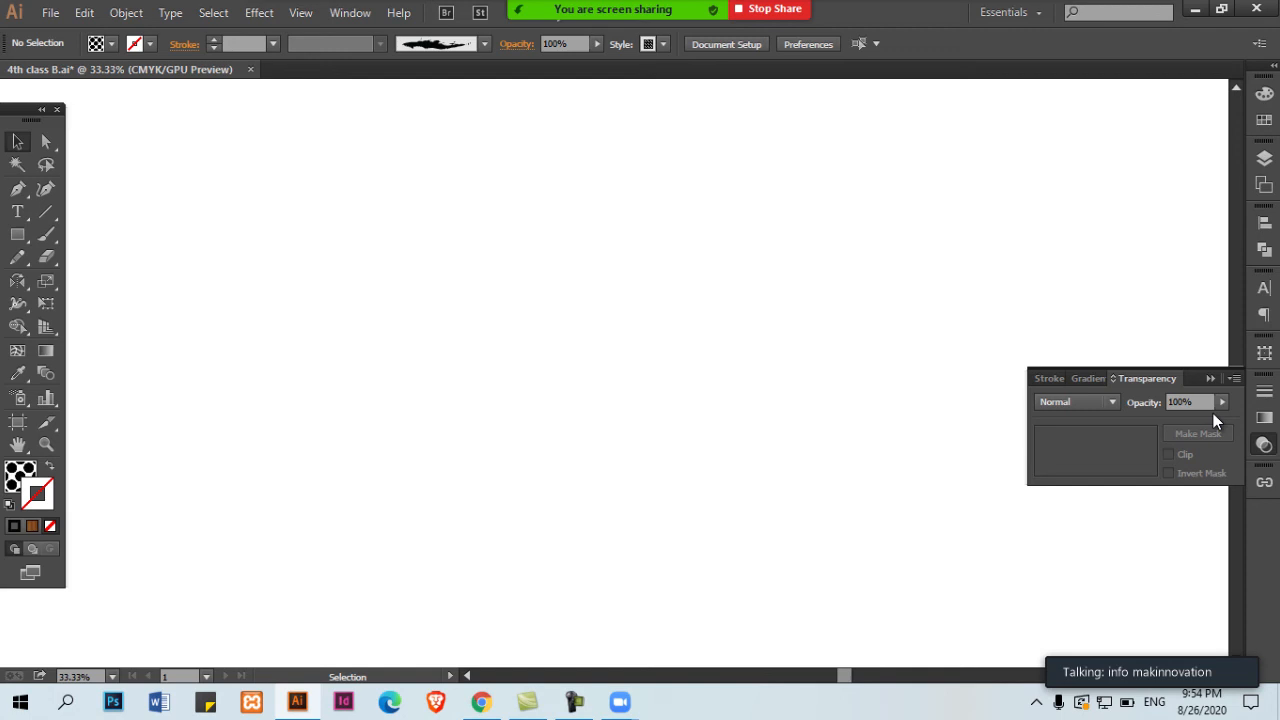
# Draw a rectangle about 645 by 366 pt and replace its pattern fill with solid blue, setting cyan to 100%
pyautogui.moveTo(17, 234); pyautogui.dragTo(150, 233)
pyautogui.moveTo(460, 246); pyautogui.dragTo(663, 361)
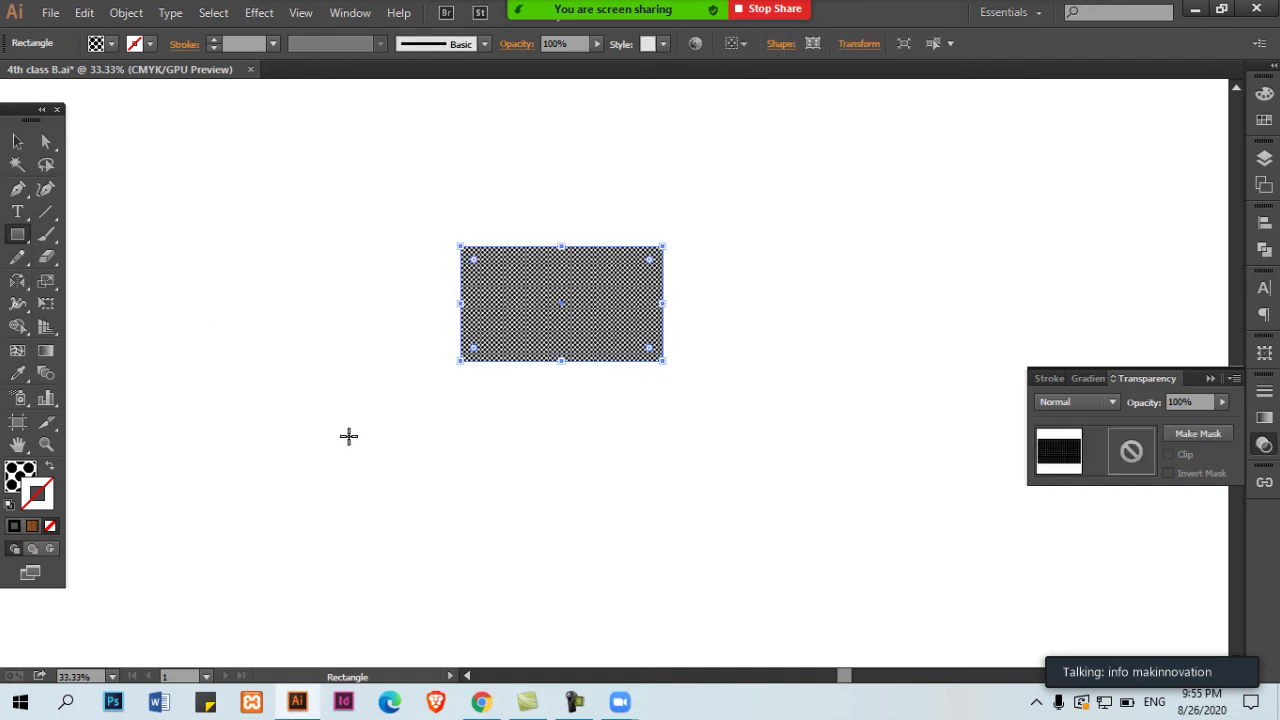
pyautogui.click(50, 526)
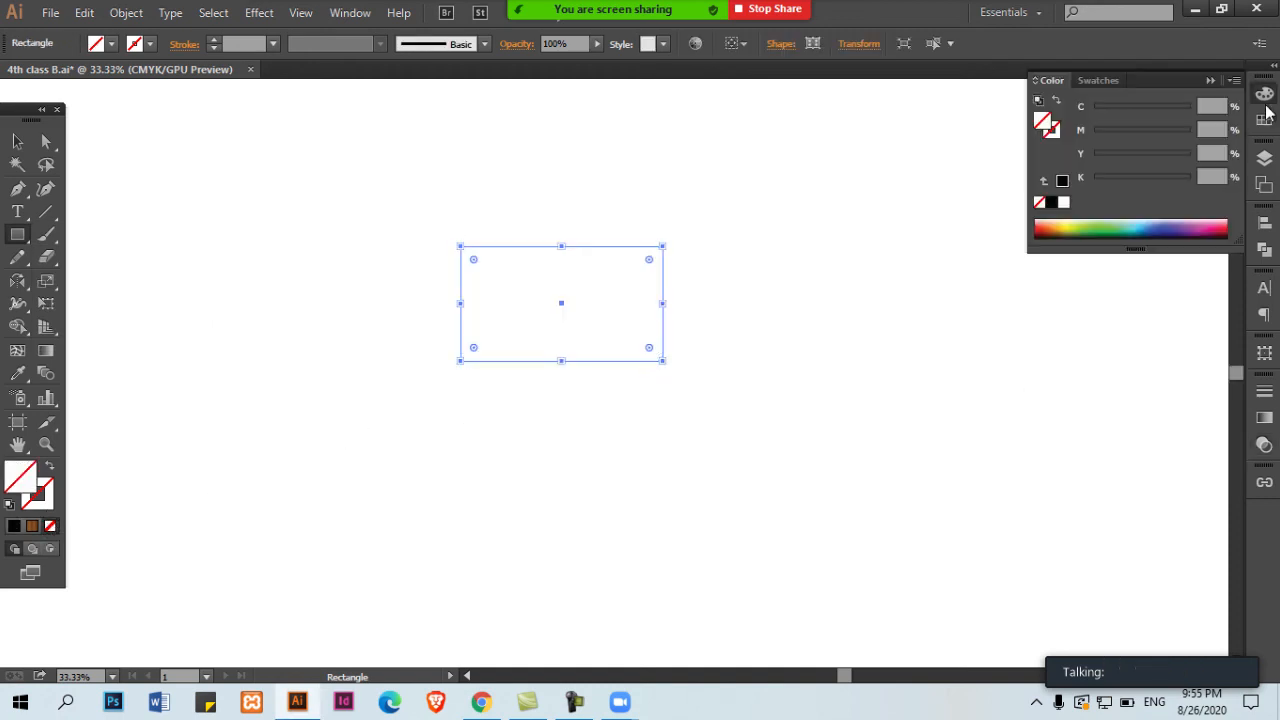
pyautogui.click(1158, 226)
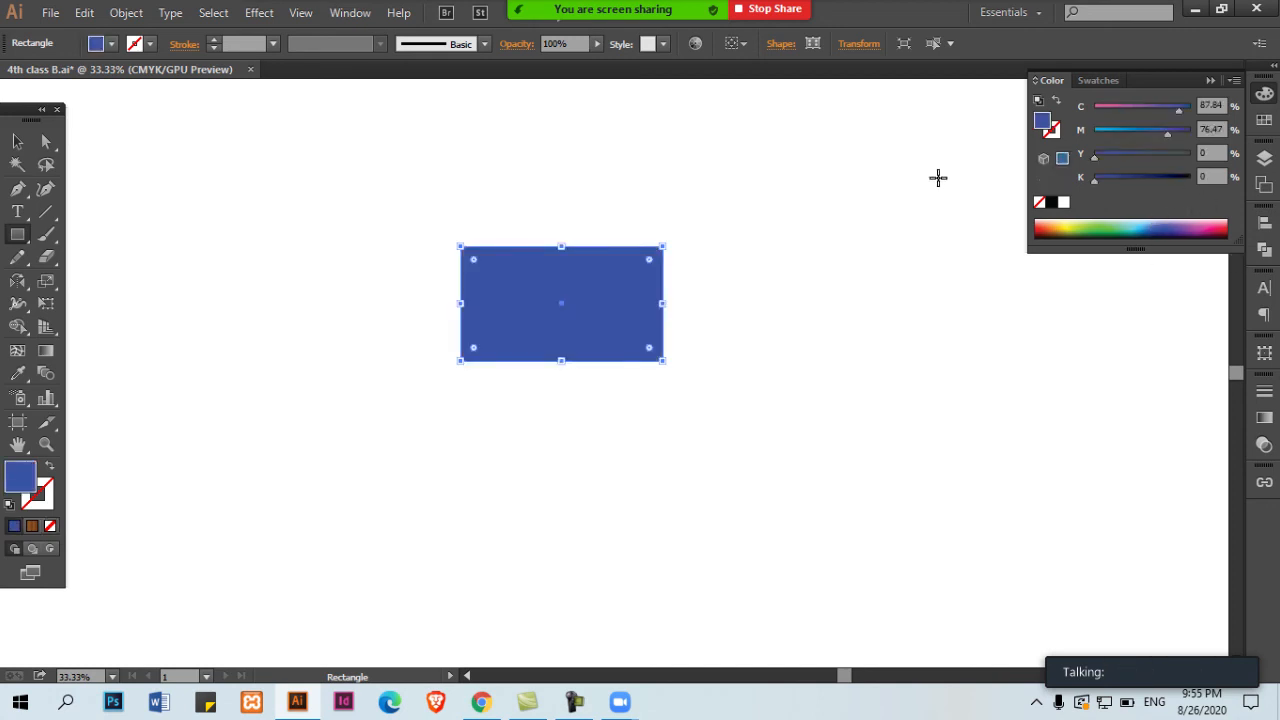
pyautogui.press('v')
pyautogui.moveTo(1178, 108); pyautogui.dragTo(1200, 106)
pyautogui.click(766, 291)
# Duplicate the blue rectangle so the copy overlaps its lower-right part, and fill the copy with dark red
pyautogui.click(528, 336)
pyautogui.moveTo(598, 319); pyautogui.dragTo(656, 351)
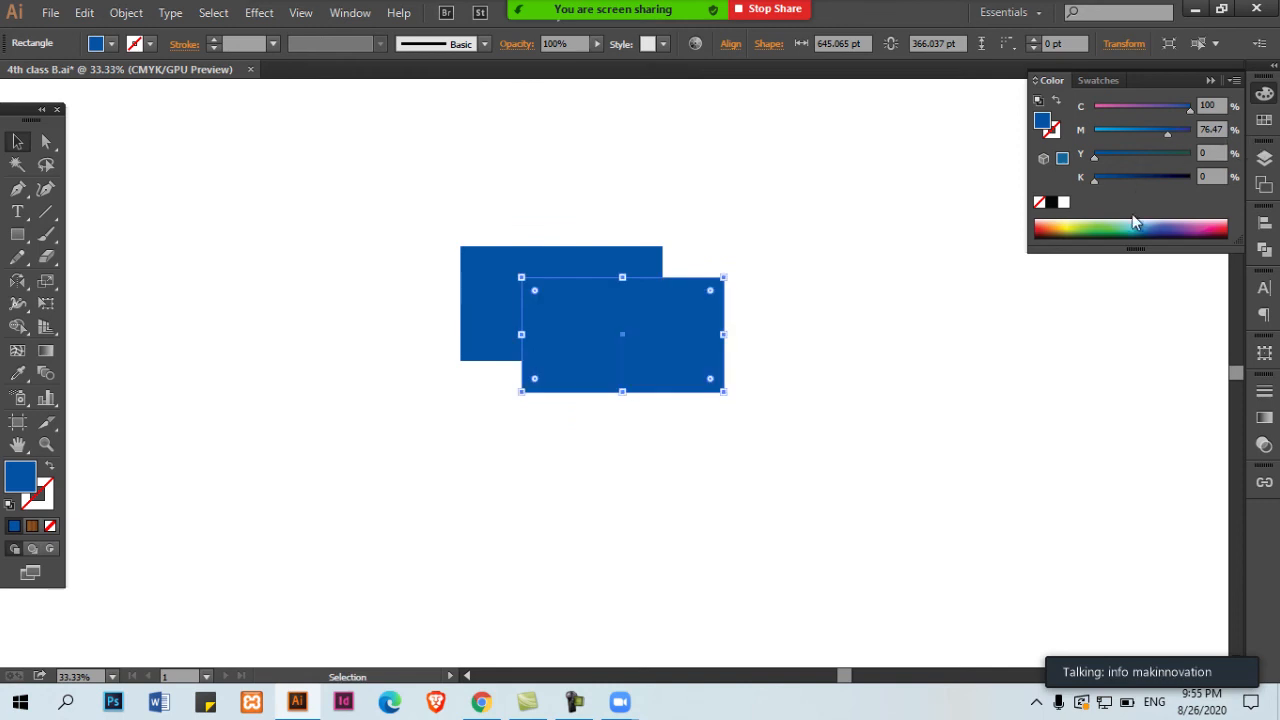
pyautogui.click(1217, 229)
pyautogui.click(846, 311)
pyautogui.click(600, 337)
pyautogui.click(688, 373)
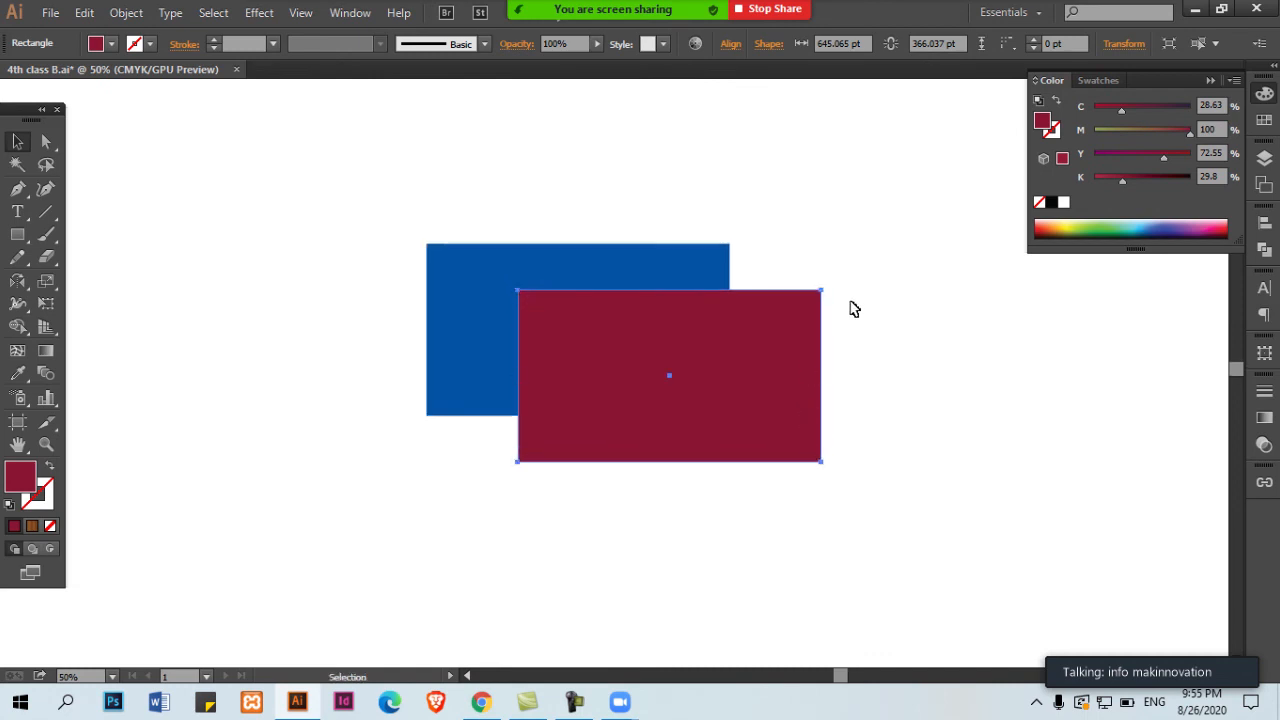
pyautogui.keyDown('ctrl'); pyautogui.click(851, 306); pyautogui.keyUp('ctrl')
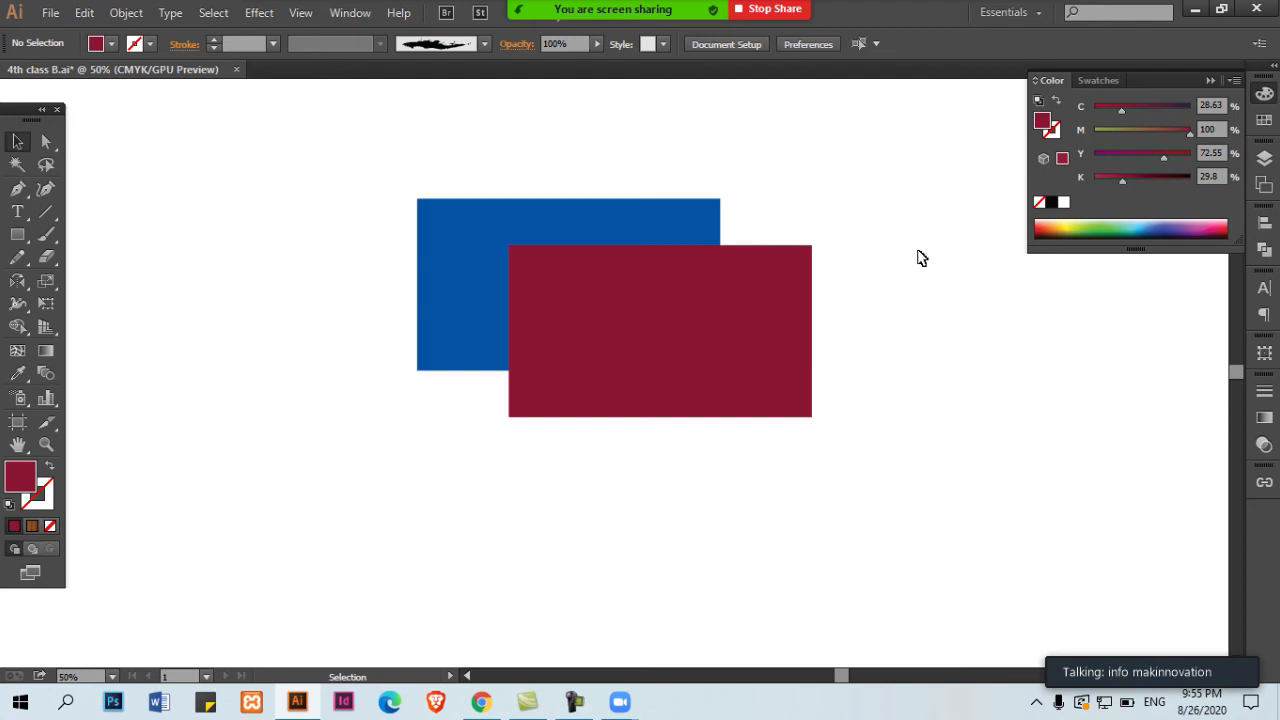
# Move the dark red rectangle further down and to the right, and check the overlap in Outline view
pyautogui.moveTo(755, 283); pyautogui.dragTo(810, 324)
pyautogui.click(552, 404)
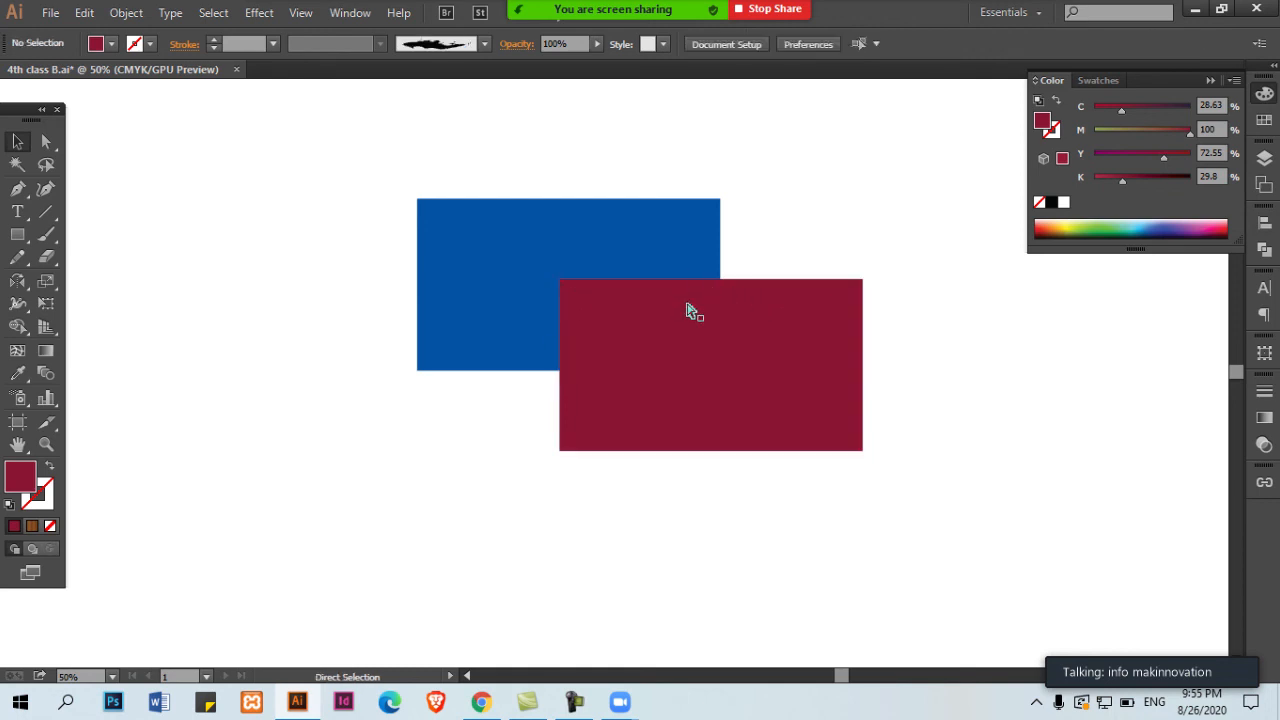
pyautogui.hotkey('ctrl', 'y')
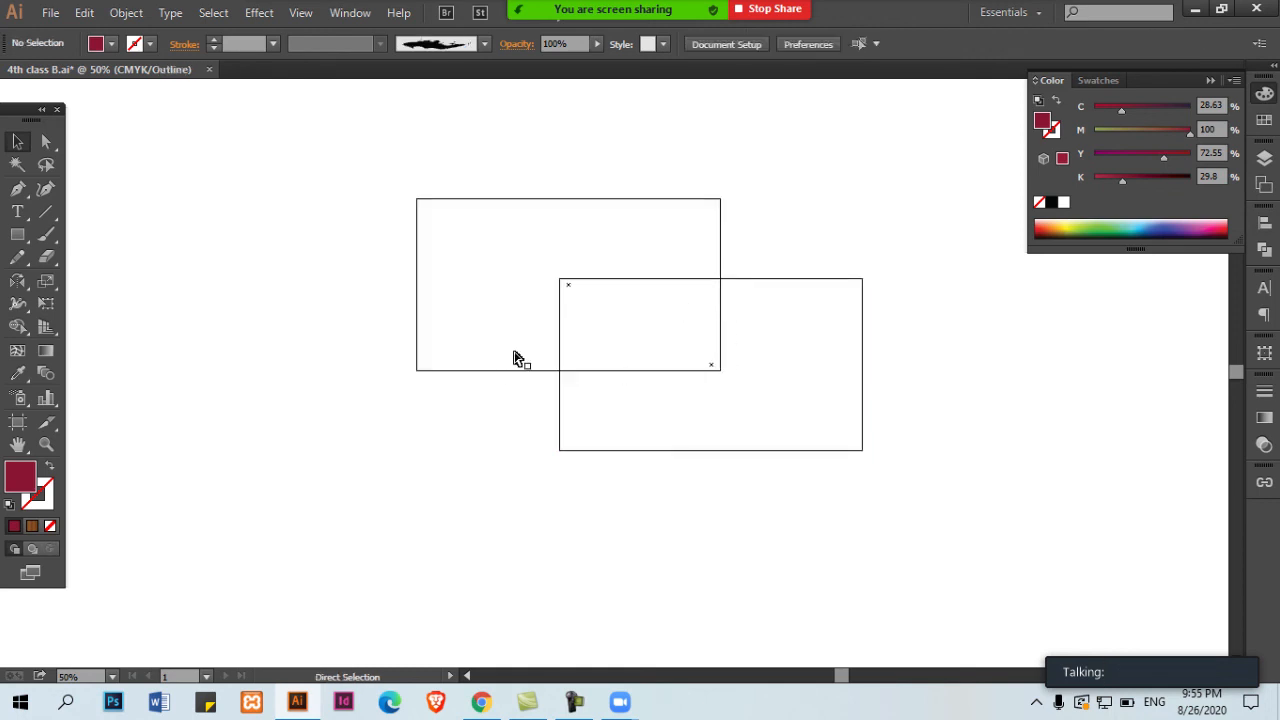
pyautogui.hotkey('ctrl', 'y')
# Set the dark red rectangle's blending mode to Darken in the Transparency settings
pyautogui.click(612, 335)
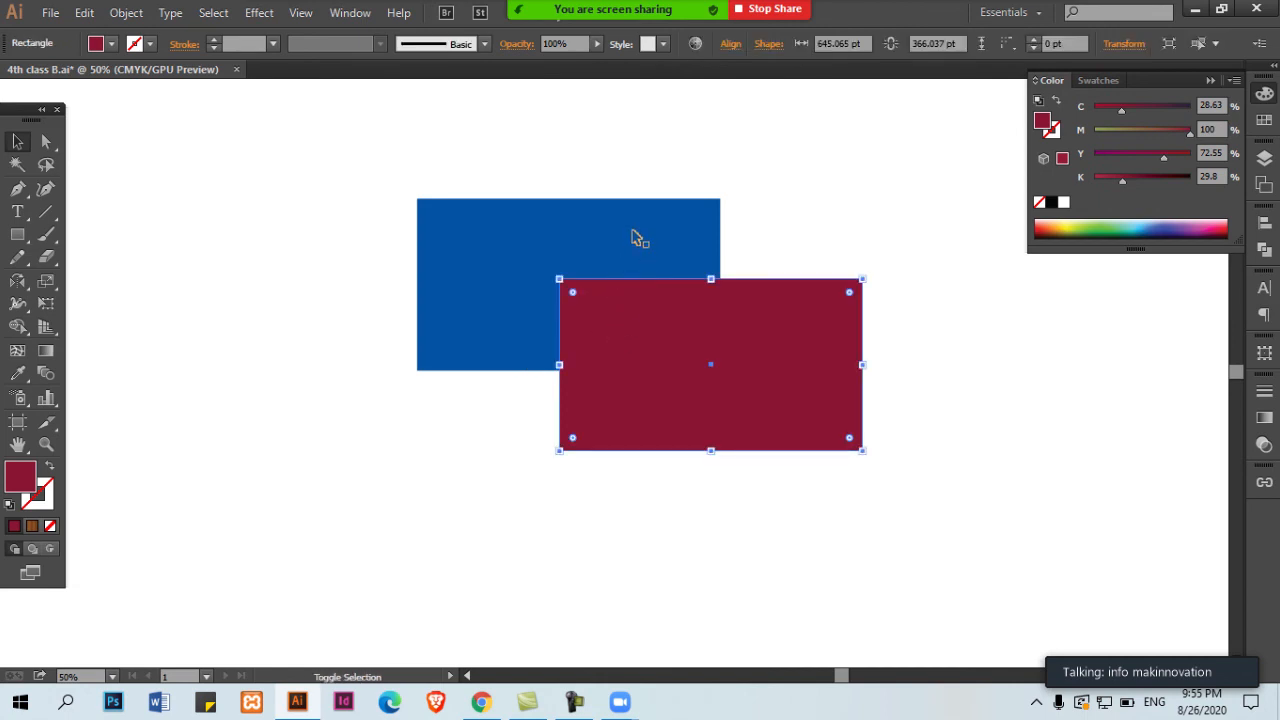
pyautogui.click(352, 14)
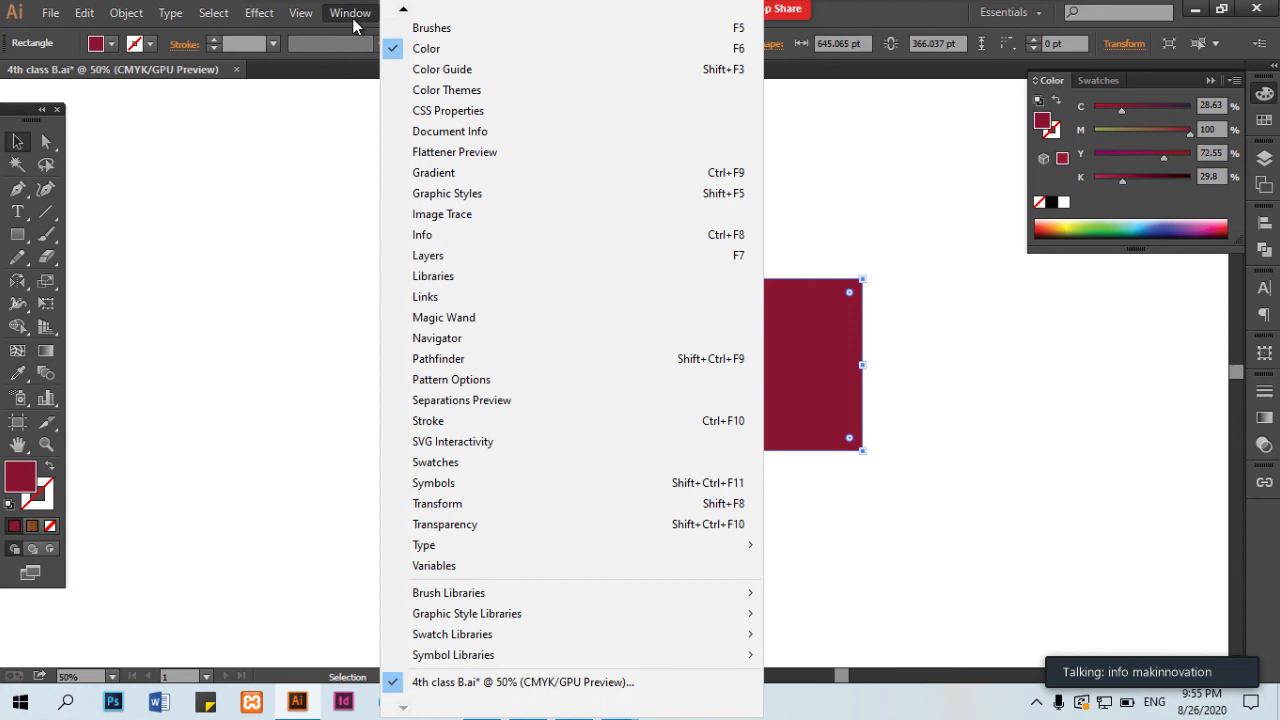
pyautogui.click(528, 523)
pyautogui.click(1079, 404)
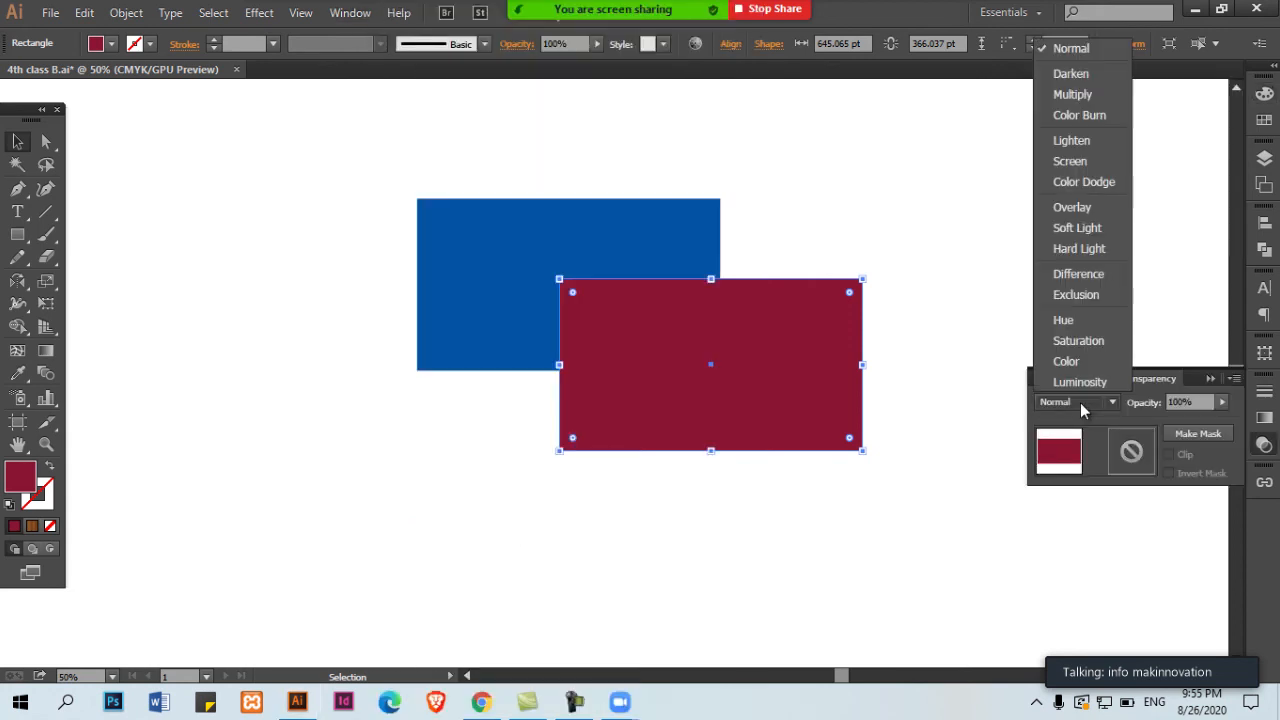
pyautogui.click(1088, 70)
pyautogui.click(1022, 198)
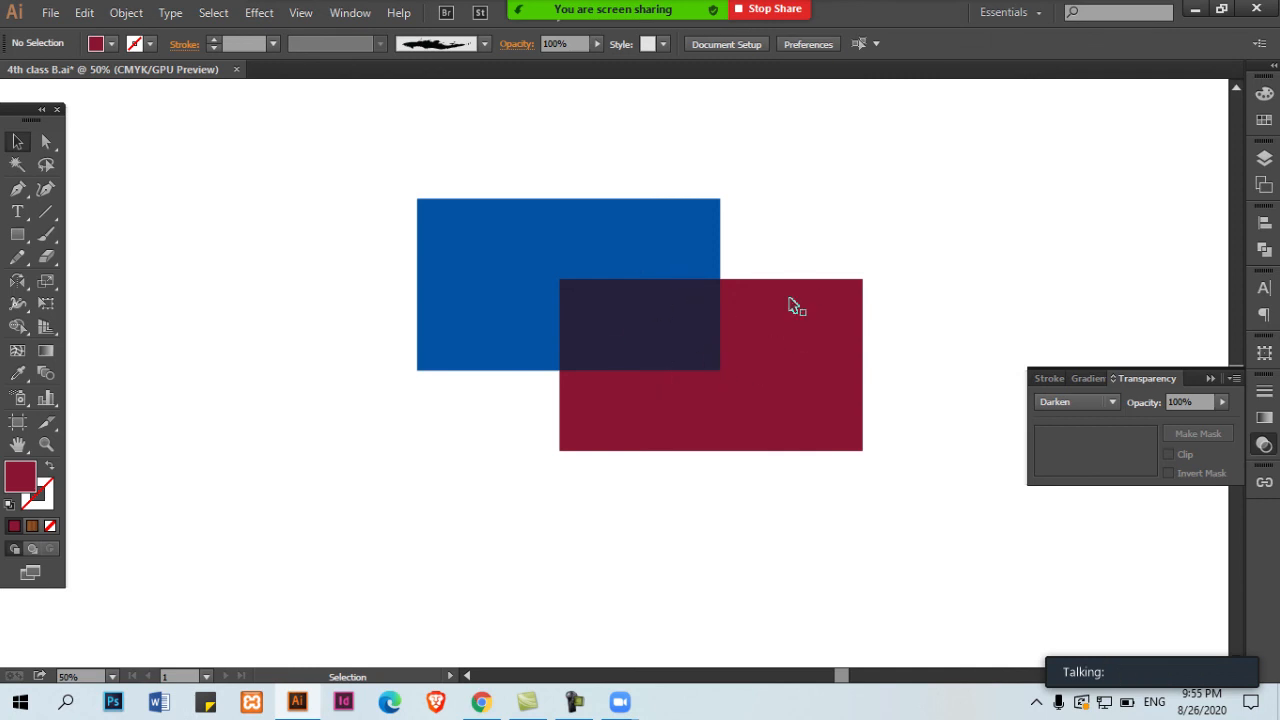
# Try the Multiply blending mode on the dark red rectangle and change it to Color Burn
pyautogui.click(690, 345)
pyautogui.click(1045, 404)
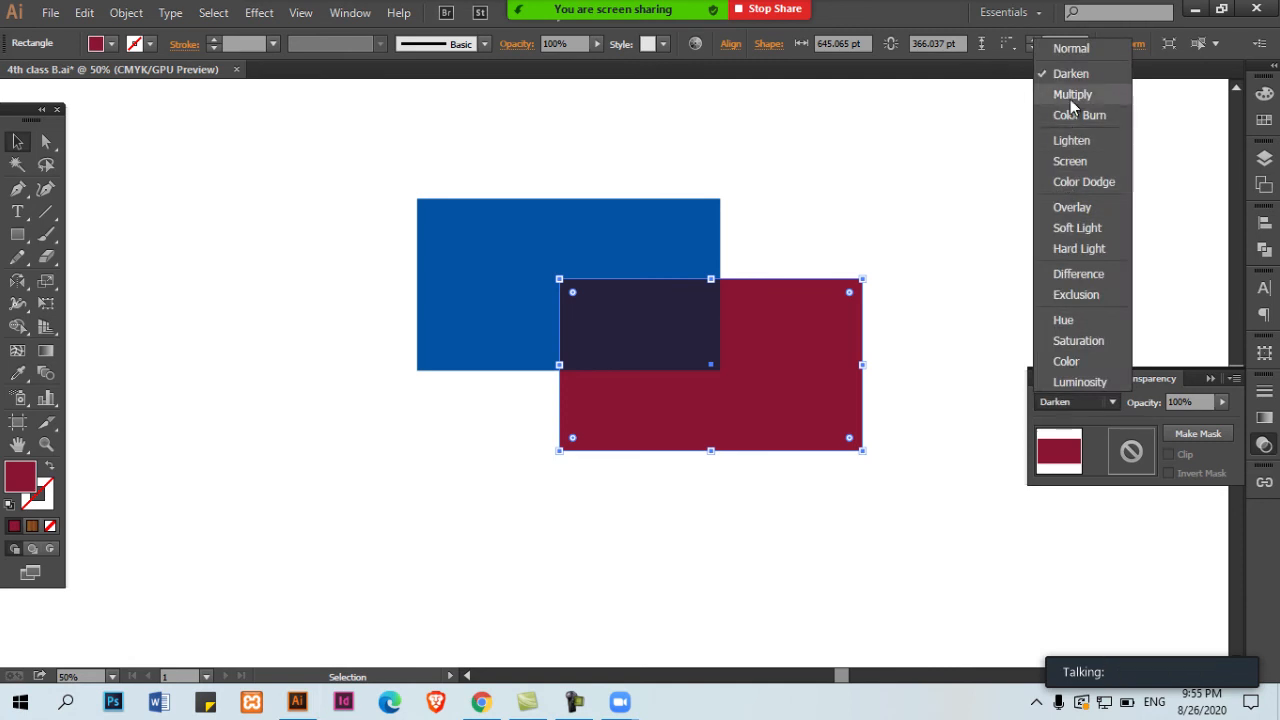
pyautogui.click(1072, 96)
pyautogui.click(1069, 399)
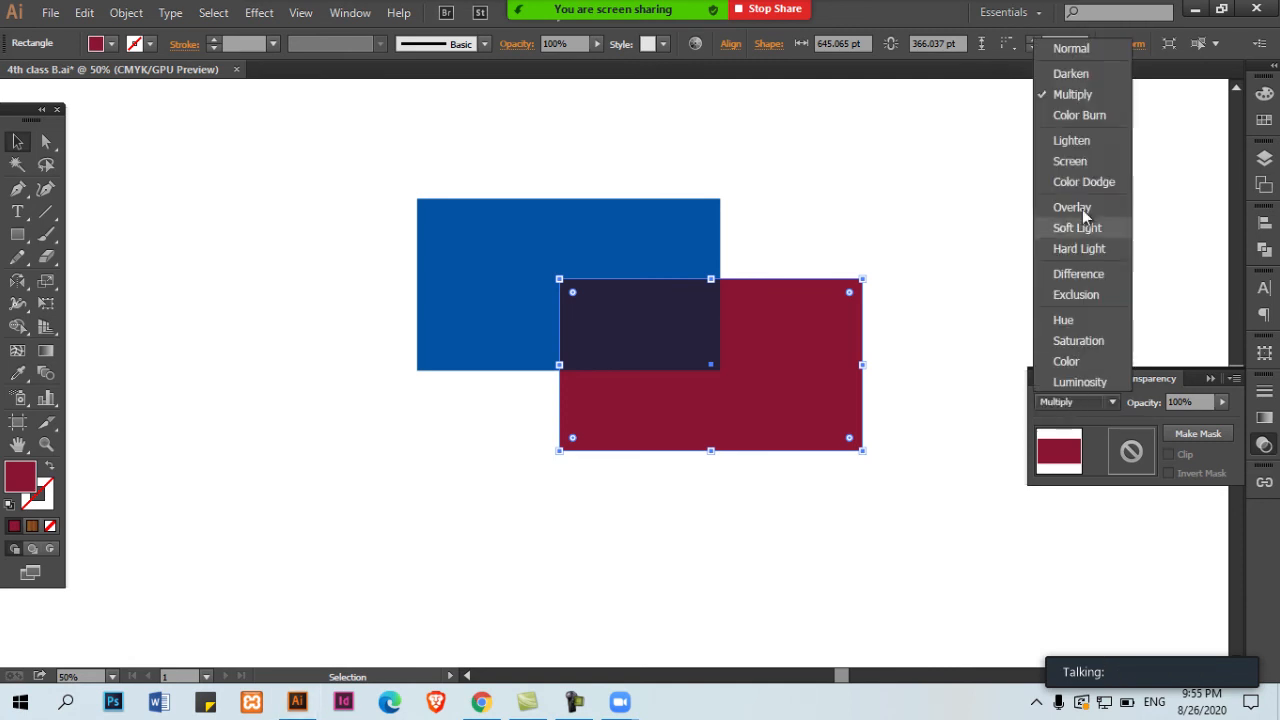
pyautogui.click(1090, 116)
pyautogui.click(954, 204)
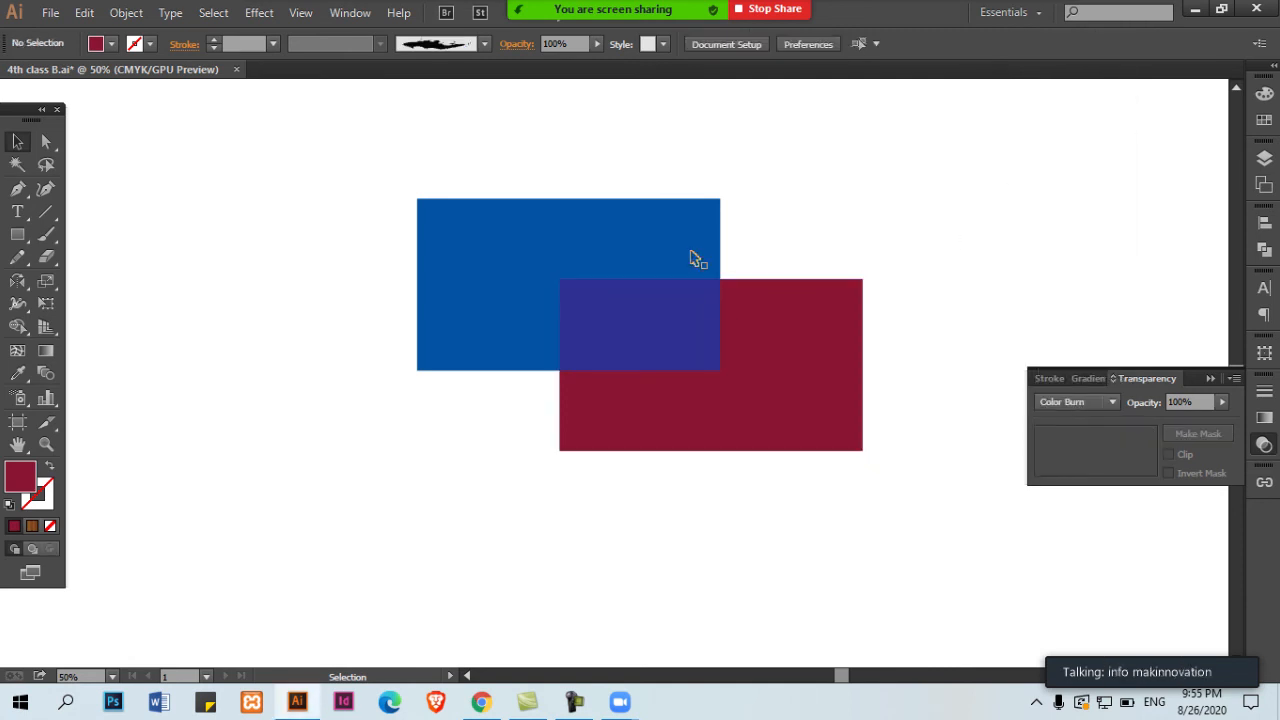
# Try the Lighten blending mode on the dark red rectangle and deselect it to view the overlap
pyautogui.click(802, 356)
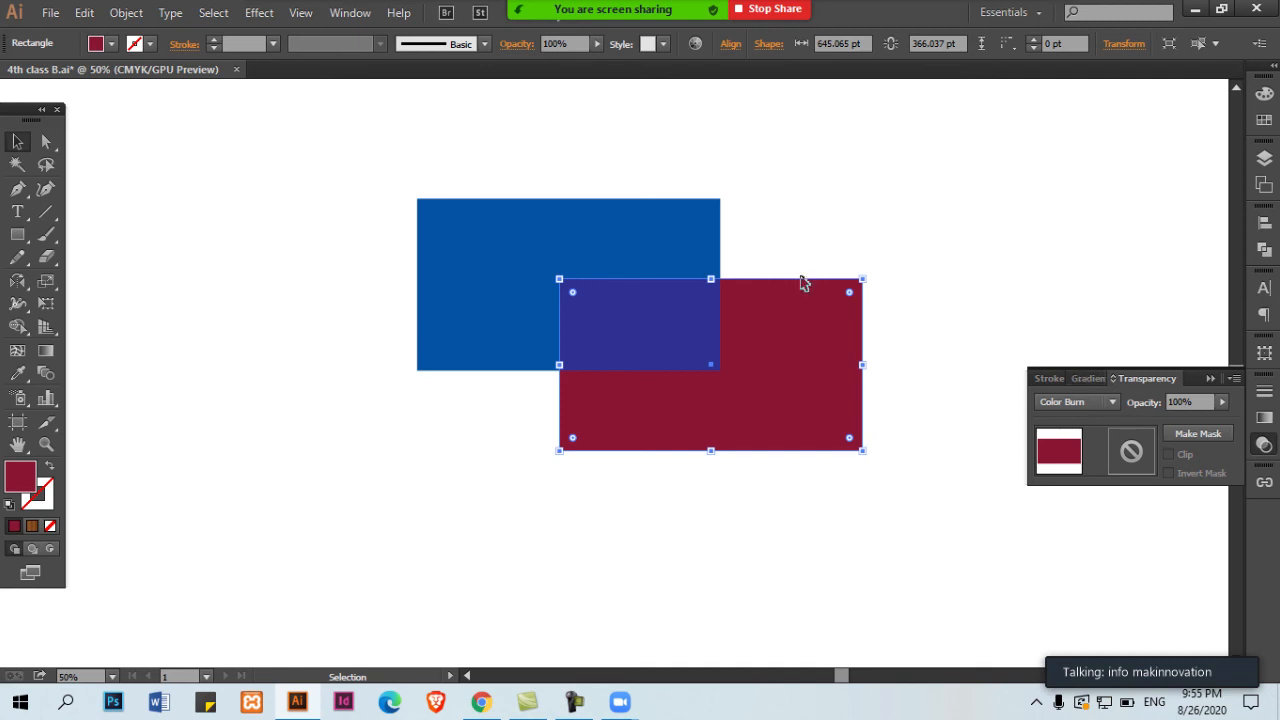
pyautogui.click(1051, 402)
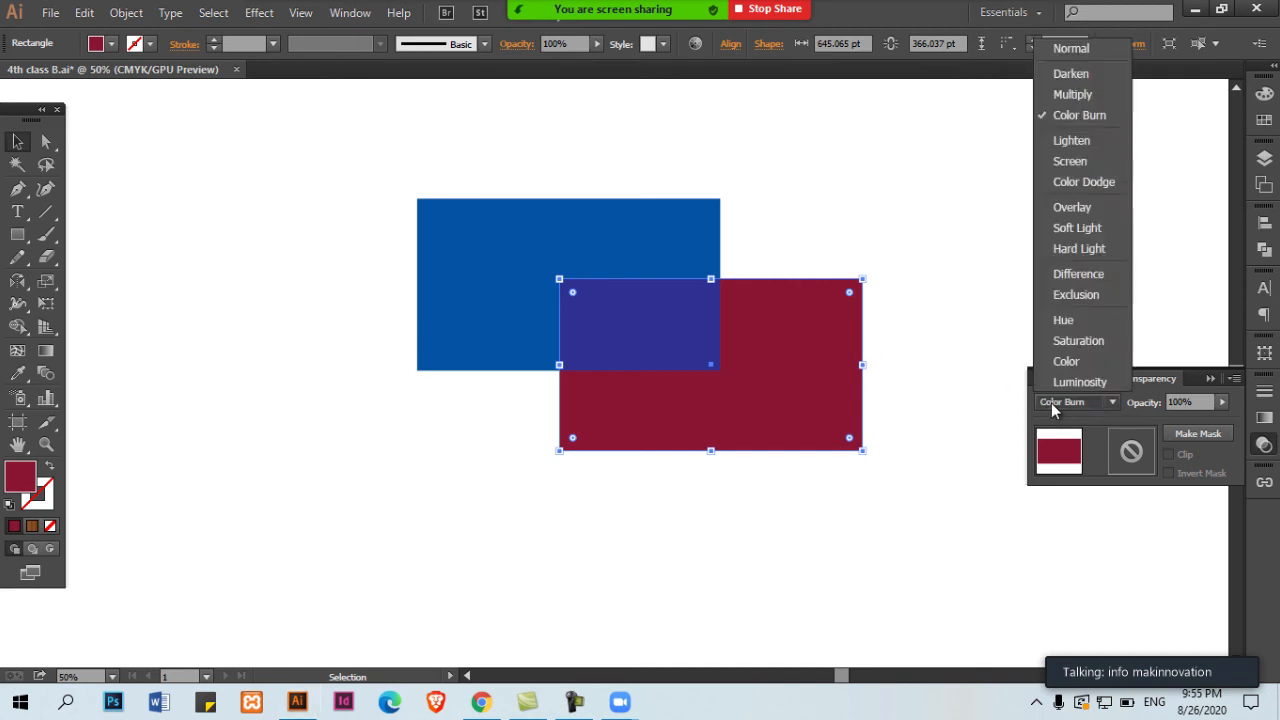
pyautogui.click(1075, 138)
pyautogui.click(943, 281)
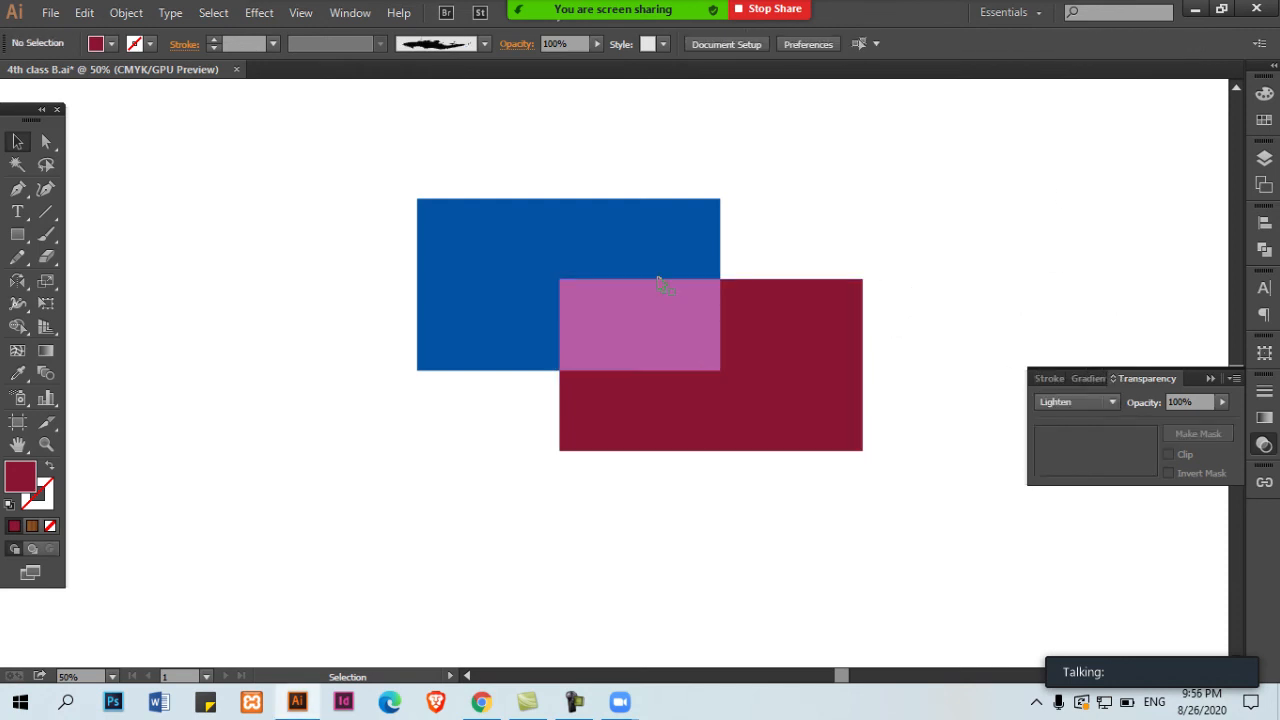
# Try moving the dark red rectangle away from the blue one, and undo the moves
pyautogui.moveTo(778, 326); pyautogui.dragTo(1010, 420)
pyautogui.moveTo(935, 452); pyautogui.dragTo(715, 358)
pyautogui.hotkey('ctrl', 'z')
pyautogui.hotkey('ctrl', 'z')
pyautogui.hotkey('ctrl', 'z')
pyautogui.hotkey('ctrl', 'z')
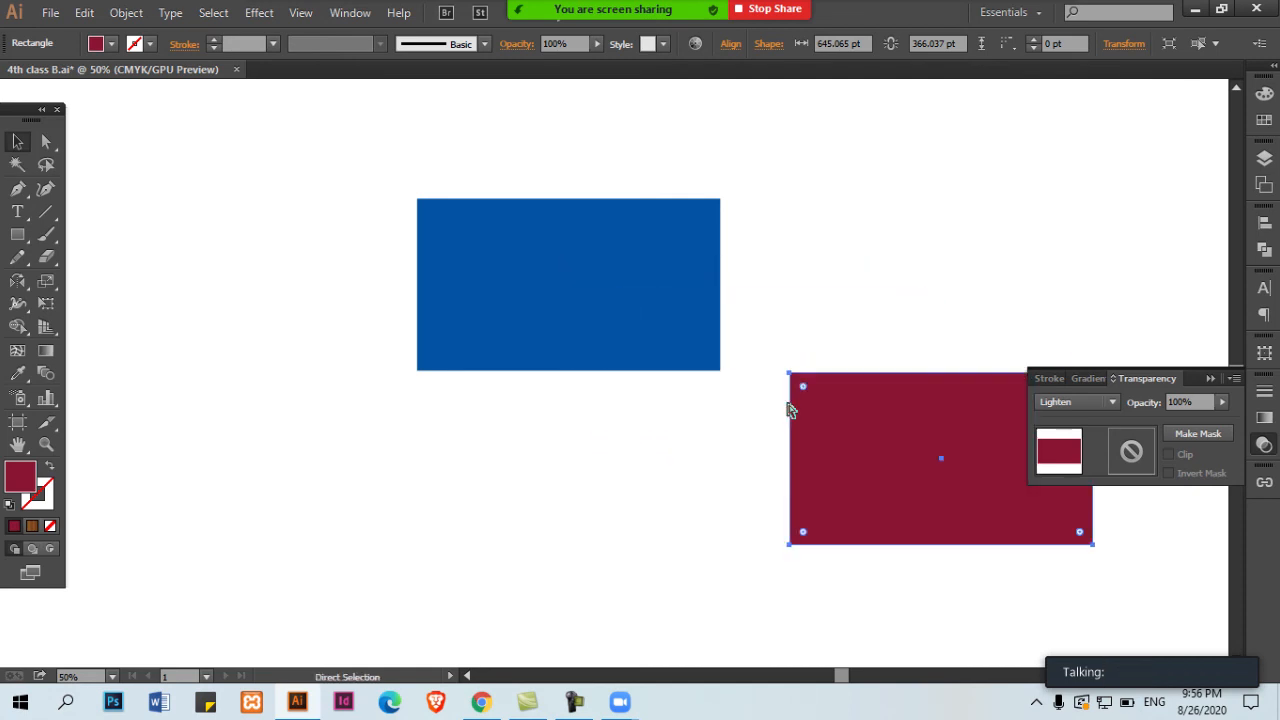
# Try the Screen and Color Dodge blending modes on the dark red rectangle
pyautogui.click(1046, 407)
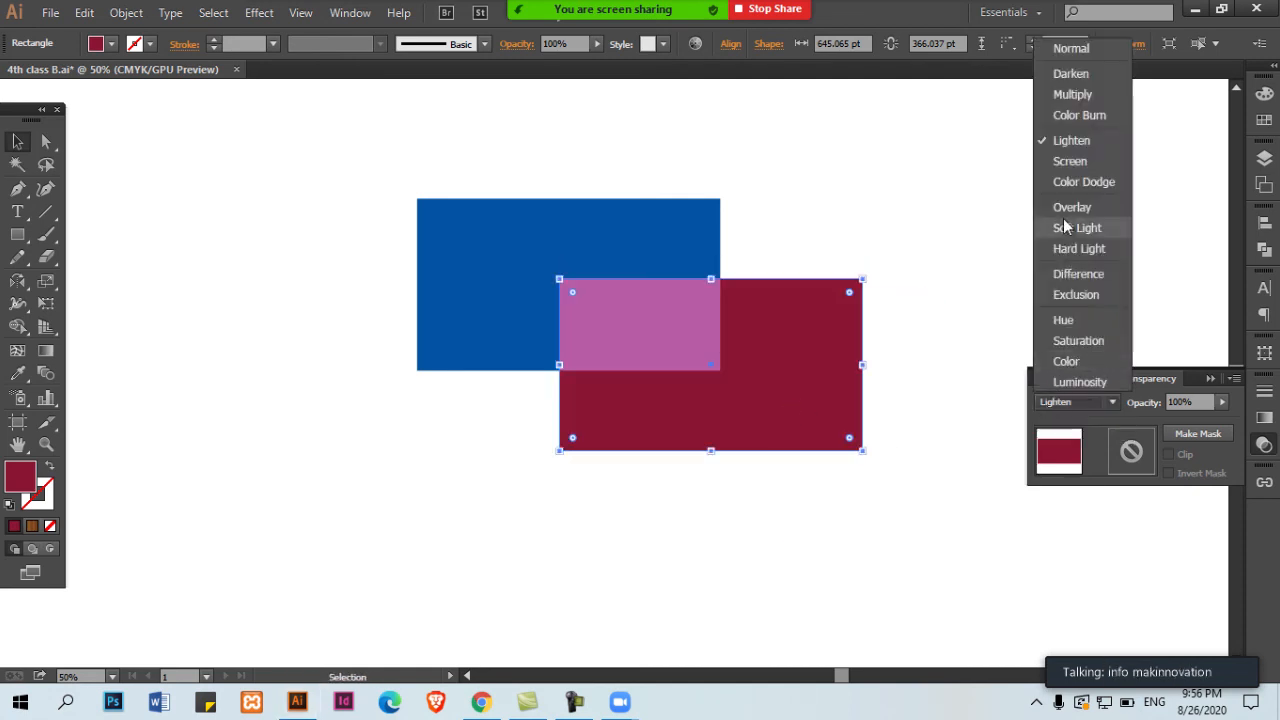
pyautogui.click(1080, 160)
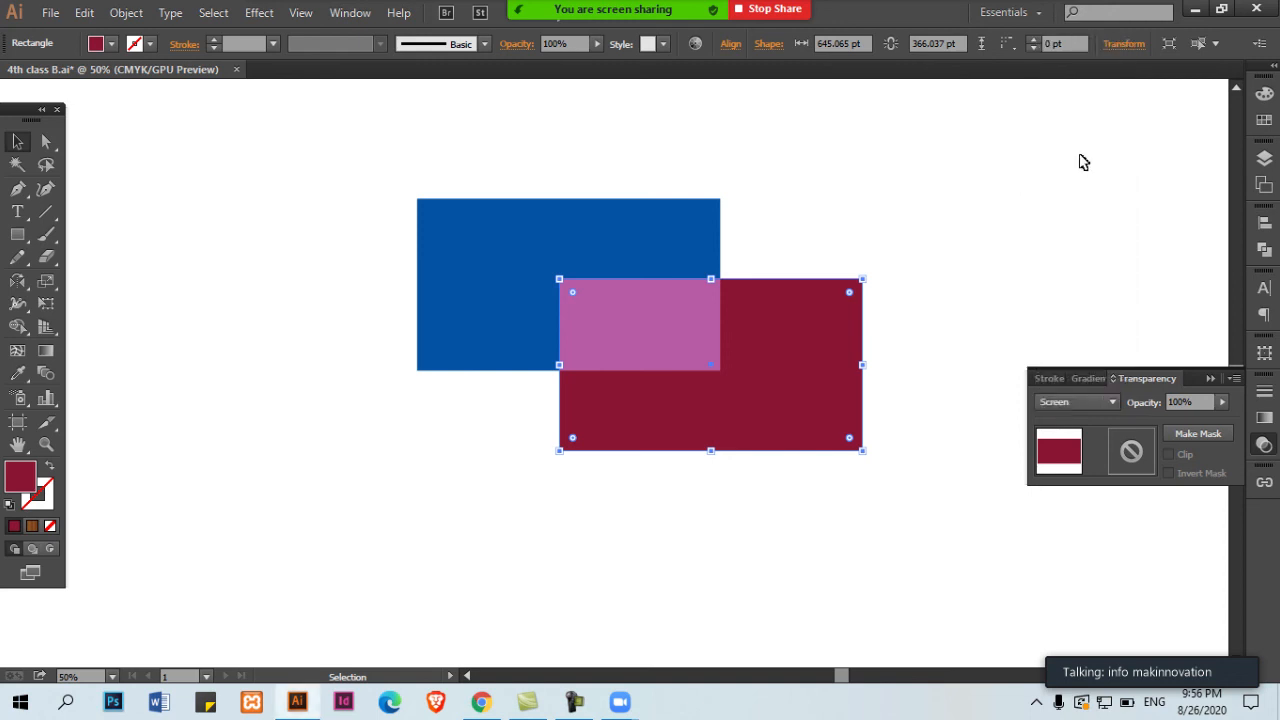
pyautogui.click(1105, 405)
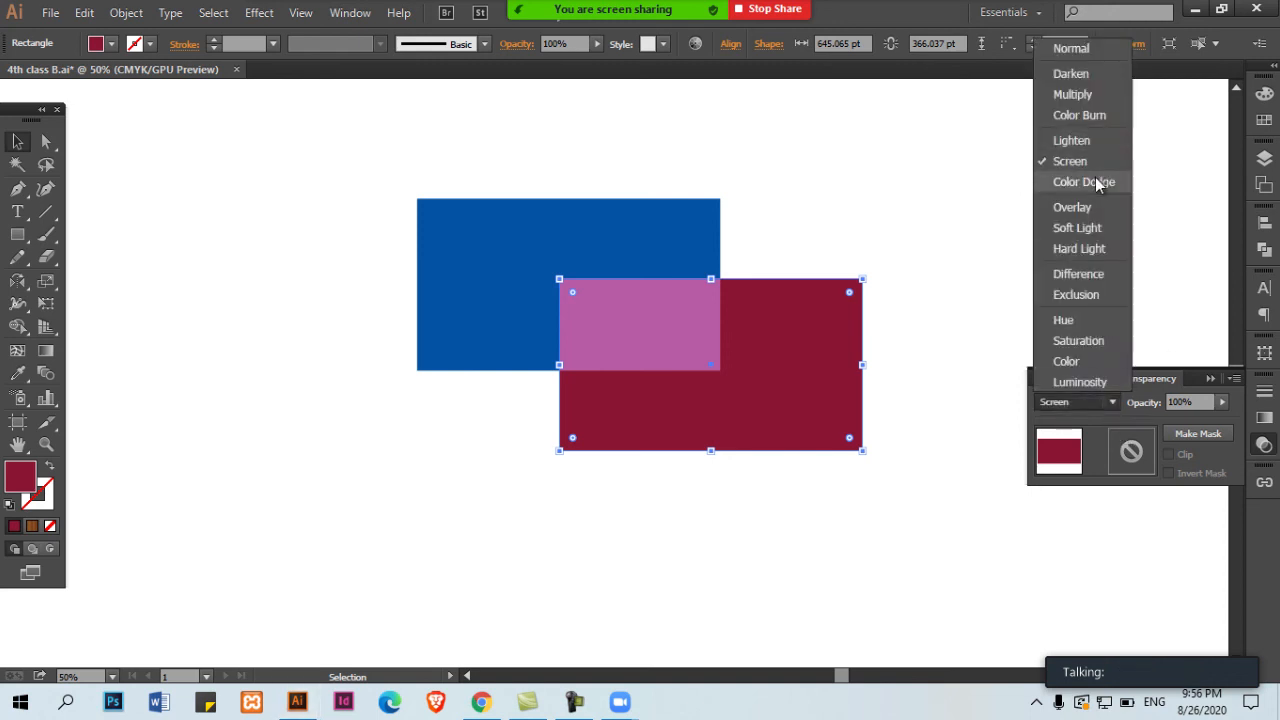
pyautogui.click(1096, 180)
# Try the Overlay and Soft Light blending modes on the dark red rectangle
pyautogui.click(1088, 401)
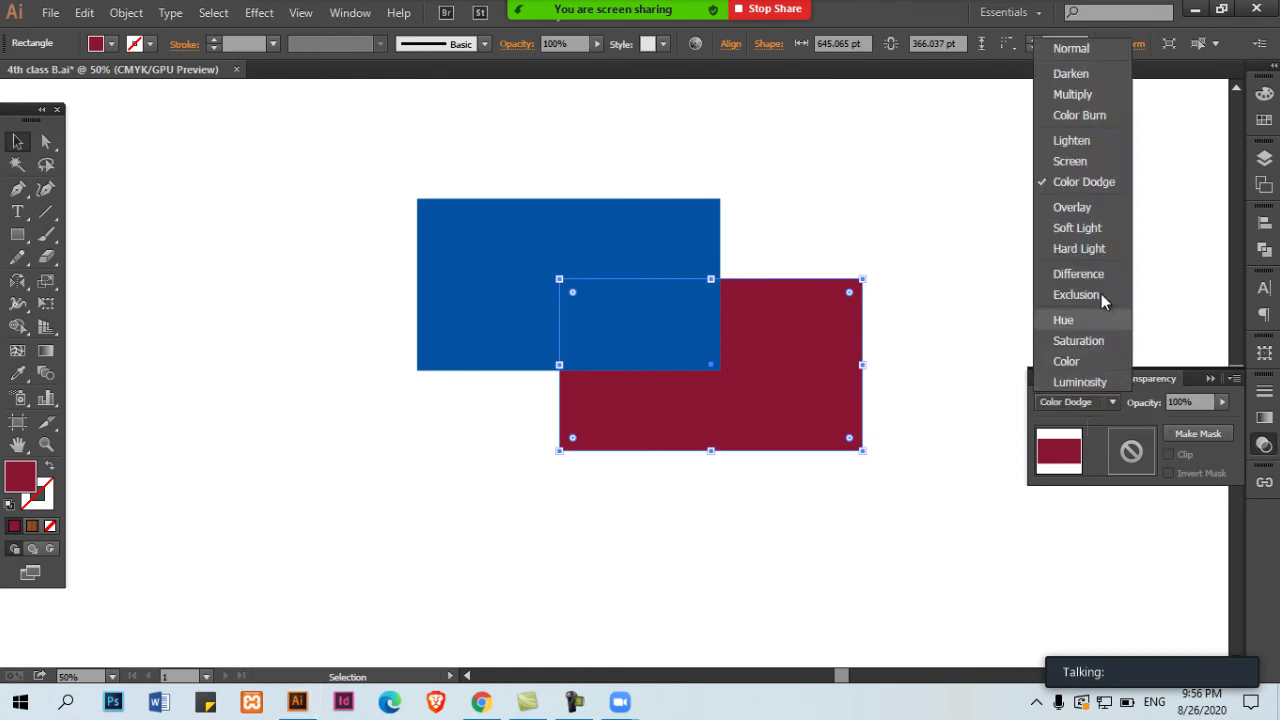
pyautogui.click(1096, 212)
pyautogui.click(1063, 237)
pyautogui.click(751, 357)
pyautogui.click(1082, 402)
pyautogui.click(1108, 229)
# Change the dark red rectangle's blending mode to Hard Light
pyautogui.click(1093, 400)
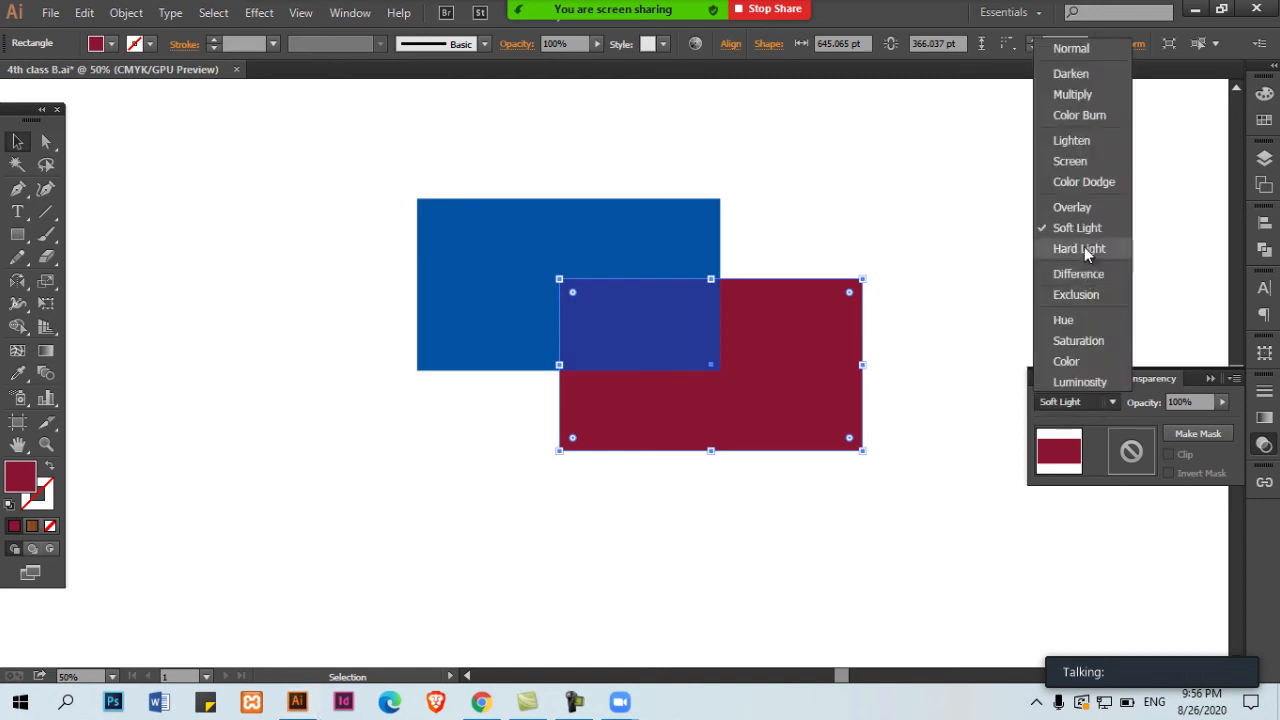
pyautogui.click(1086, 249)
pyautogui.click(1055, 398)
pyautogui.click(1055, 398)
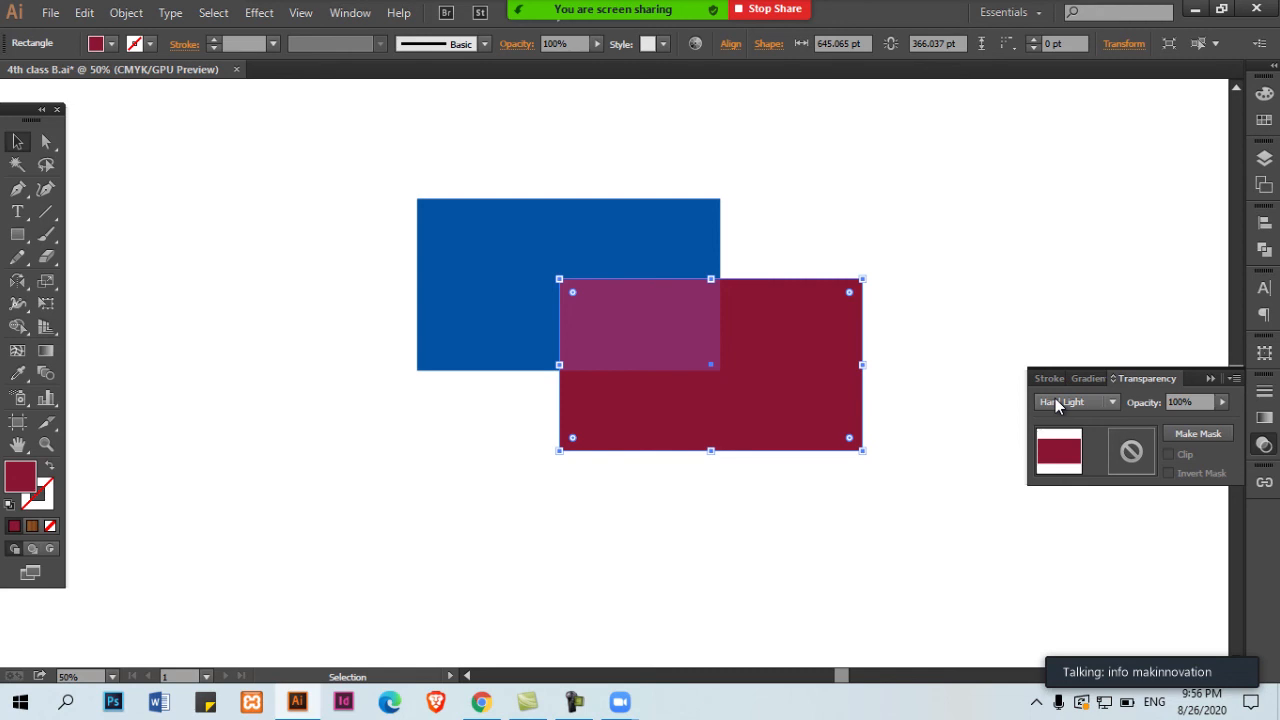
# Duplicate the blue rectangle horizontally to its right and set the copy's opacity to 50%
pyautogui.click(842, 231)
pyautogui.moveTo(501, 244); pyautogui.dragTo(769, 242)
pyautogui.moveTo(1196, 403); pyautogui.dragTo(1133, 406)
pyautogui.write('5')
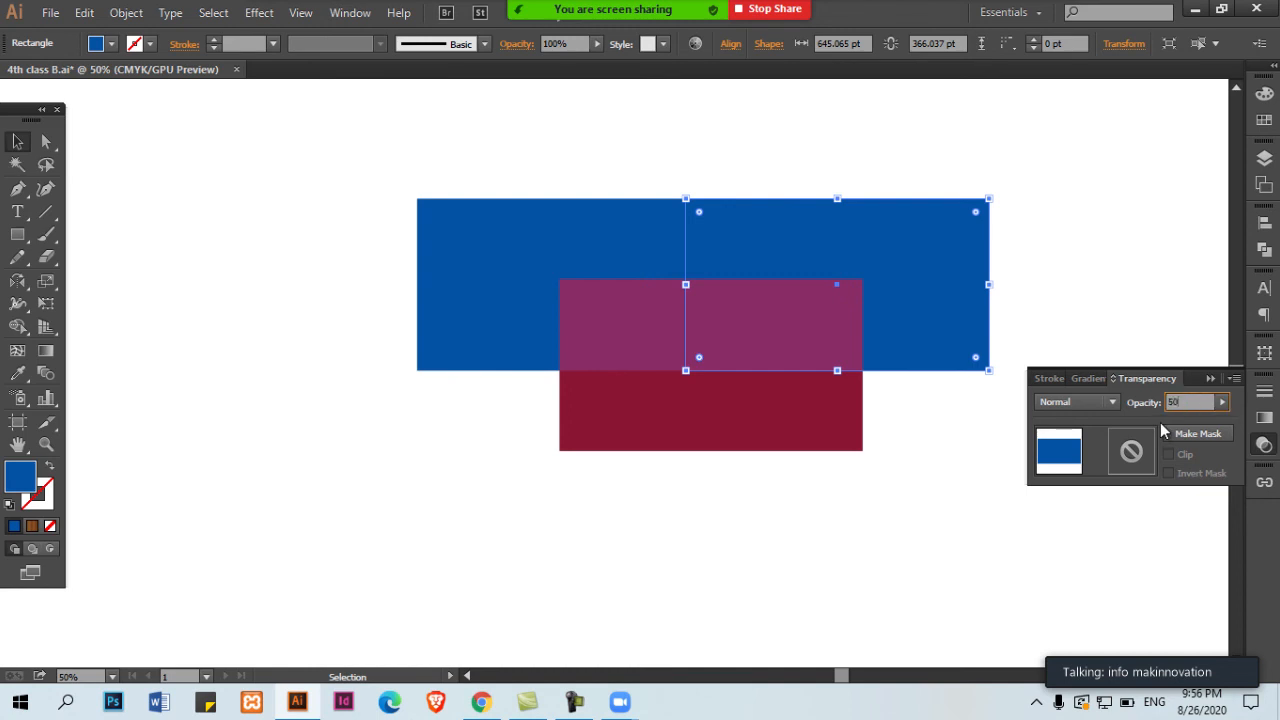
pyautogui.write('0')
pyautogui.press('Return')
pyautogui.click(1011, 297)
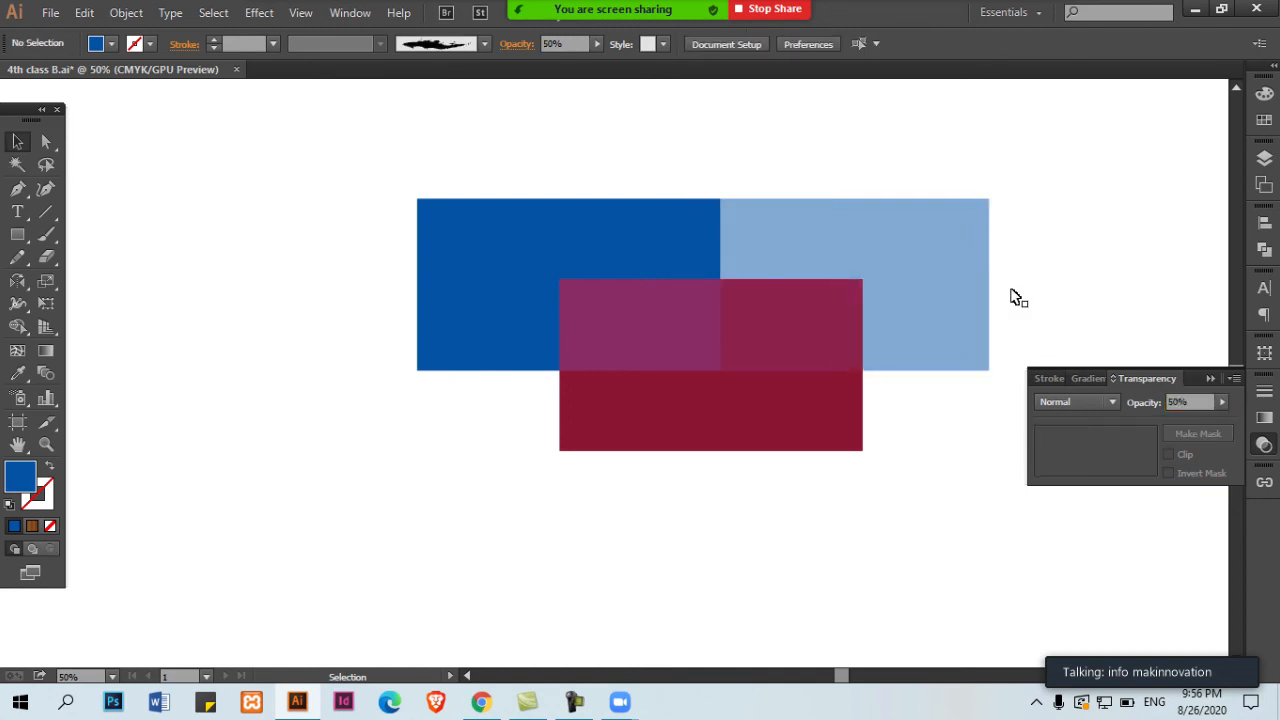
# Move the translucent blue rectangle so it adjoins the solid blue one's right edge, keeping it behind the dark red rectangle
pyautogui.click(901, 306)
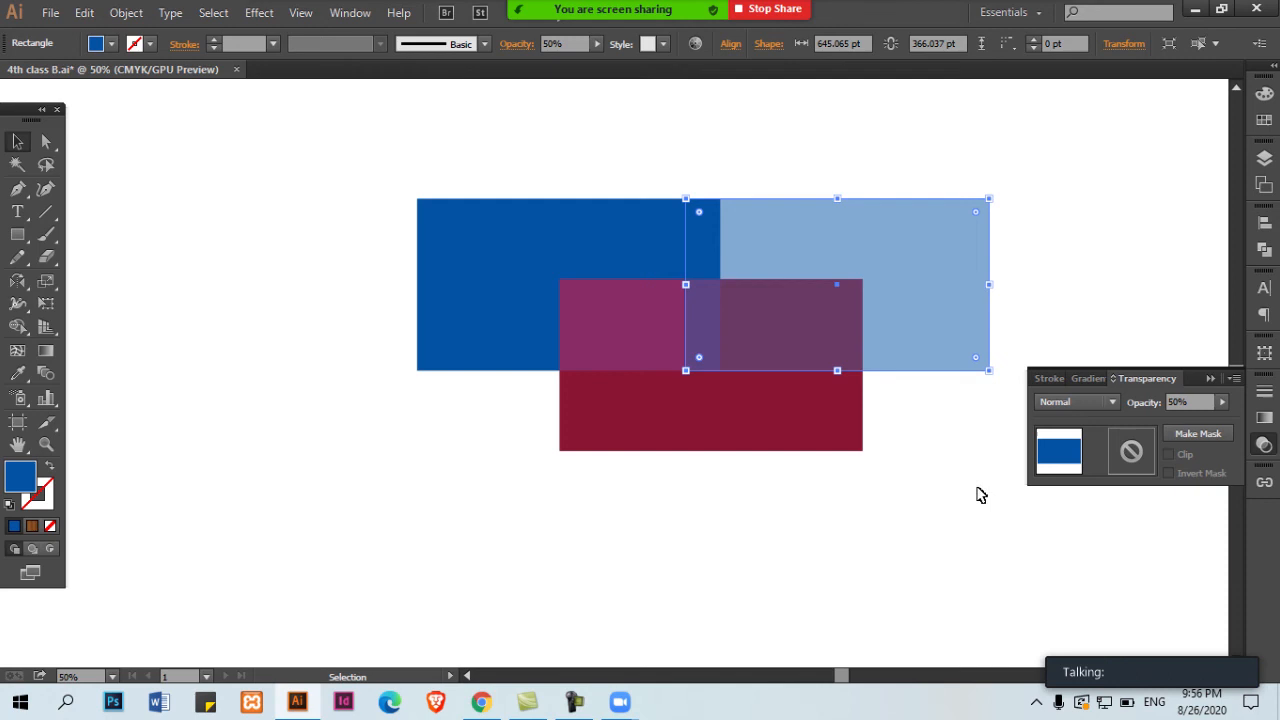
pyautogui.click(910, 500)
pyautogui.moveTo(853, 314); pyautogui.dragTo(940, 269)
pyautogui.hotkey('ctrl', '[')
pyautogui.click(950, 428)
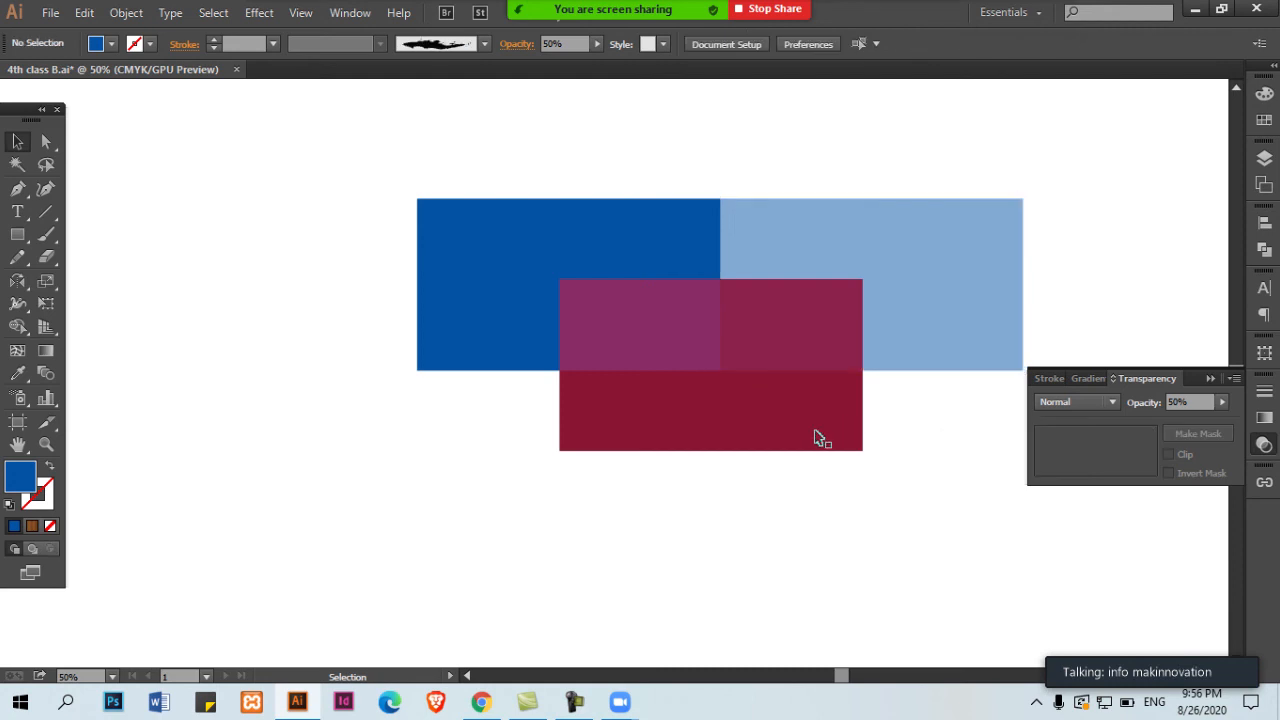
# Set the dark red rectangle's blending mode to Difference
pyautogui.click(813, 438)
pyautogui.hotkey('ctrl', 'shift', '[')
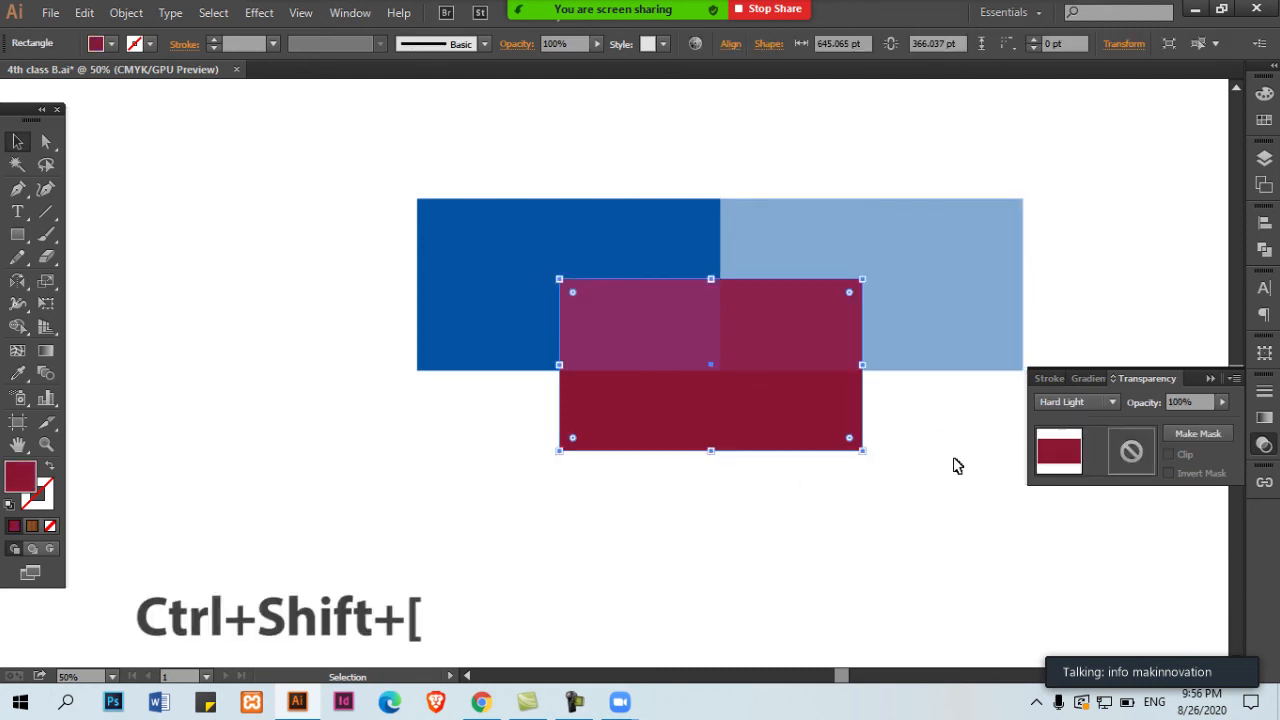
pyautogui.click(1061, 403)
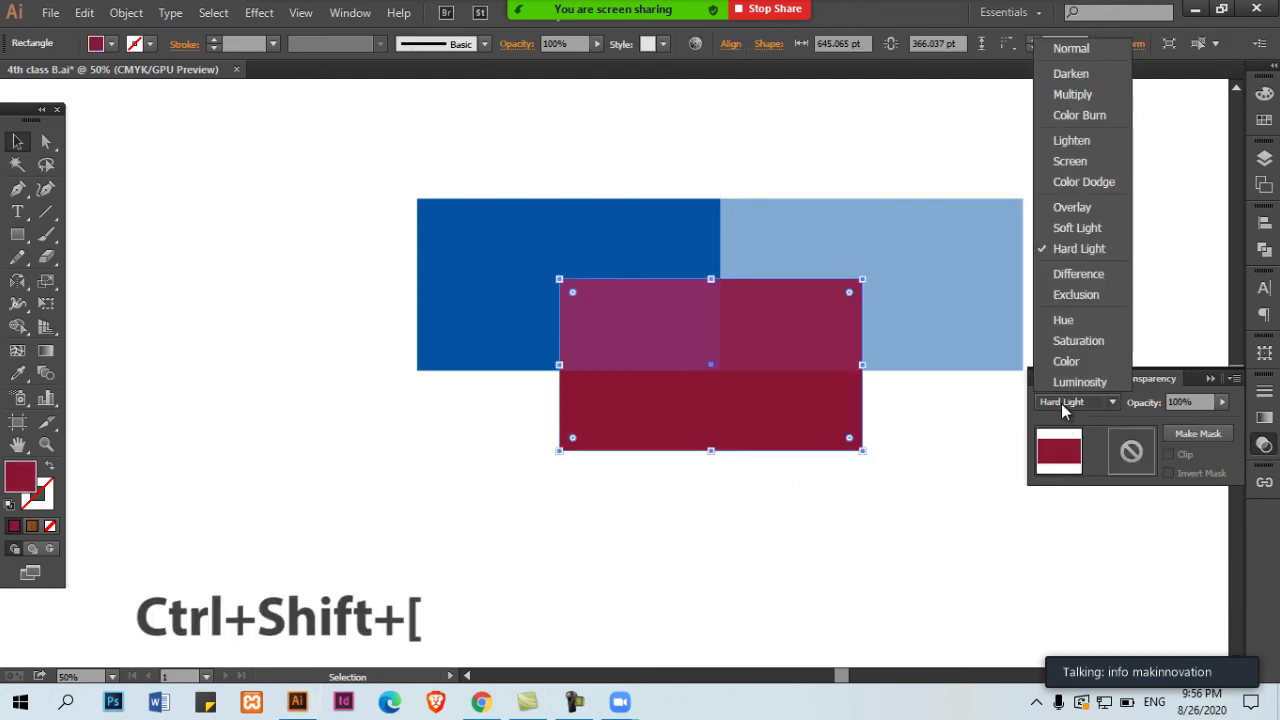
pyautogui.click(1097, 273)
pyautogui.click(864, 508)
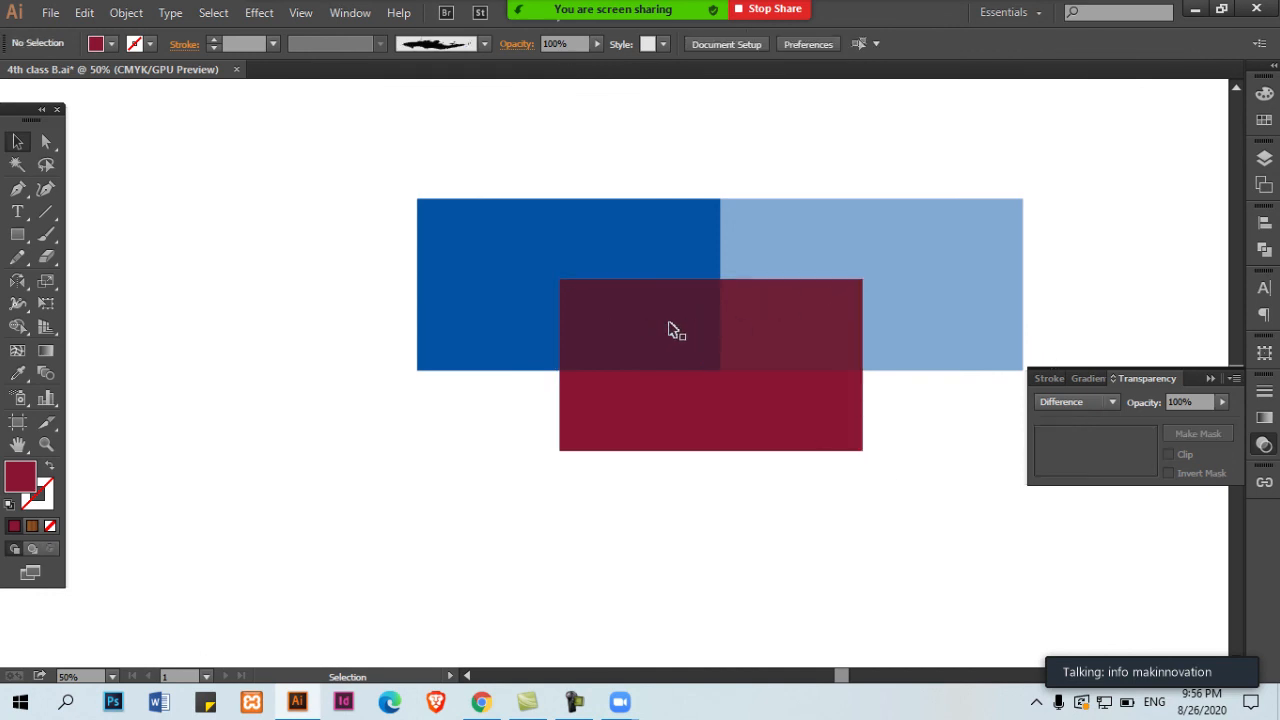
# Duplicate the solid blue rectangle, rotate the copy 90° to stand upright, and place it over the translucent rectangle
pyautogui.click(772, 262)
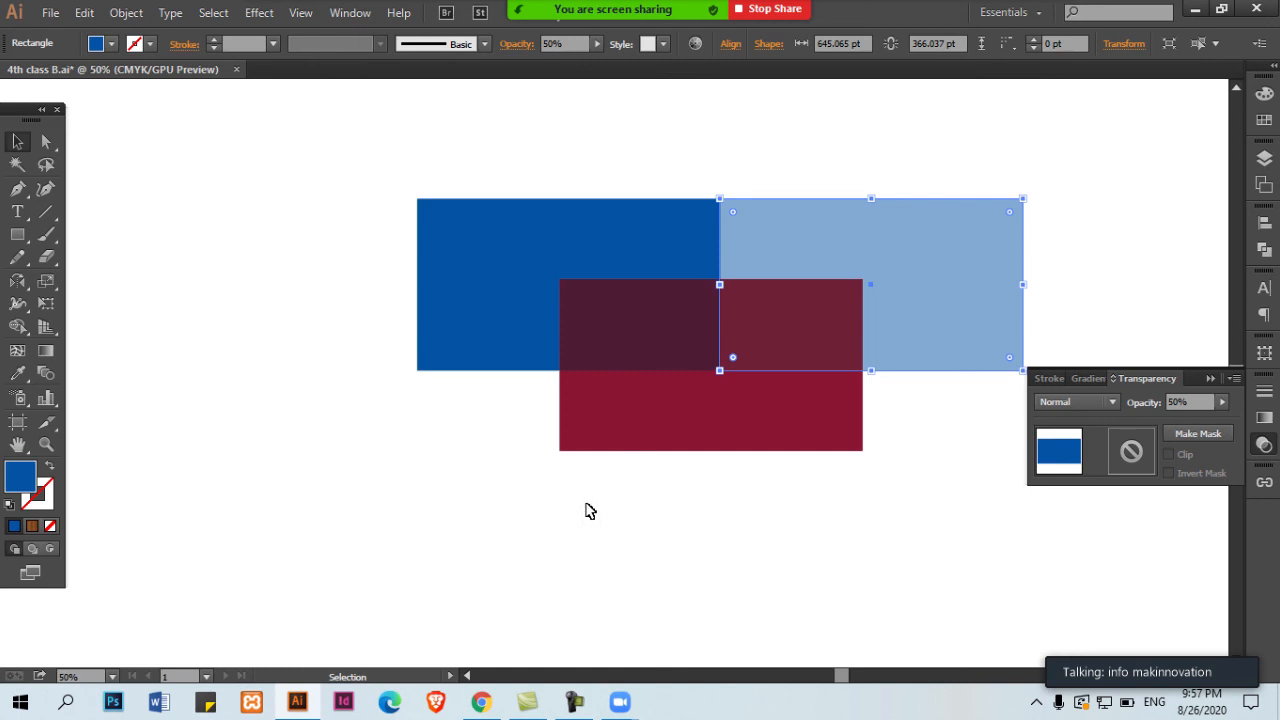
pyautogui.click(590, 215)
pyautogui.moveTo(600, 231); pyautogui.dragTo(716, 247)
pyautogui.moveTo(815, 208); pyautogui.dragTo(784, 408)
pyautogui.moveTo(686, 306); pyautogui.dragTo(772, 286)
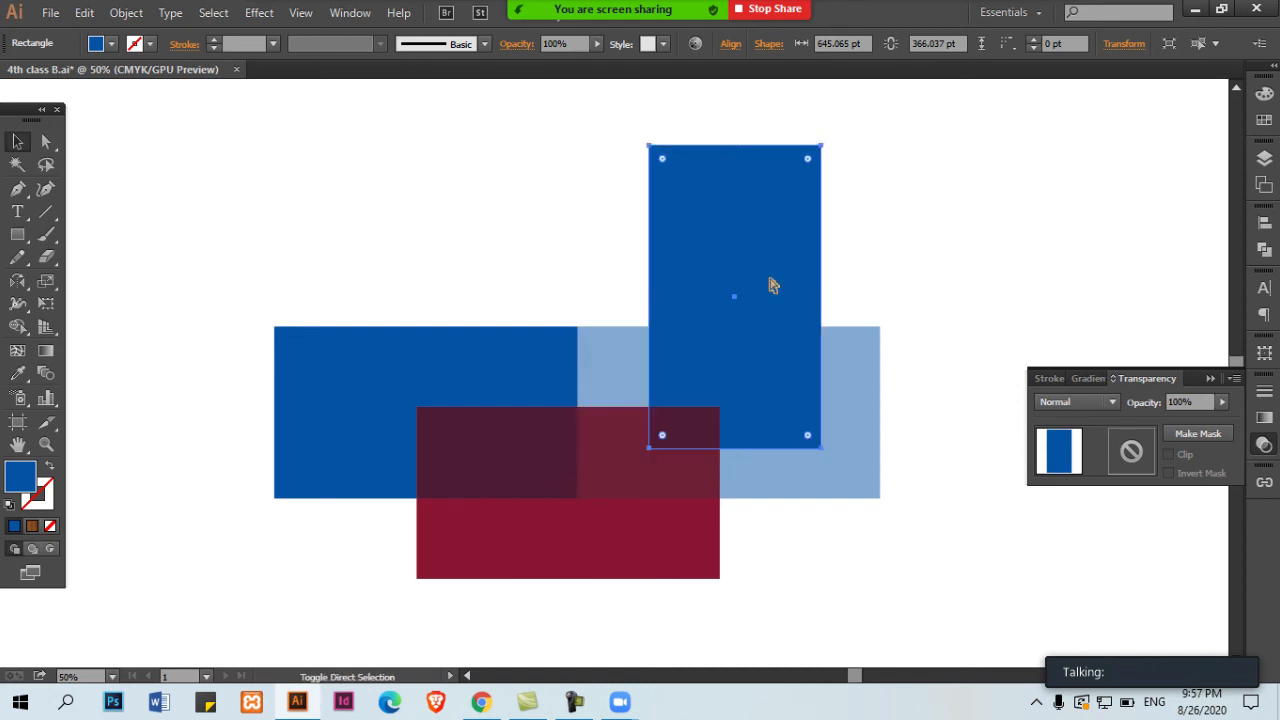
# Fill the upright rectangle with green at C 100, M 0, Y 85.49, K 4, and place it behind the translucent rectangle
pyautogui.click(1265, 93)
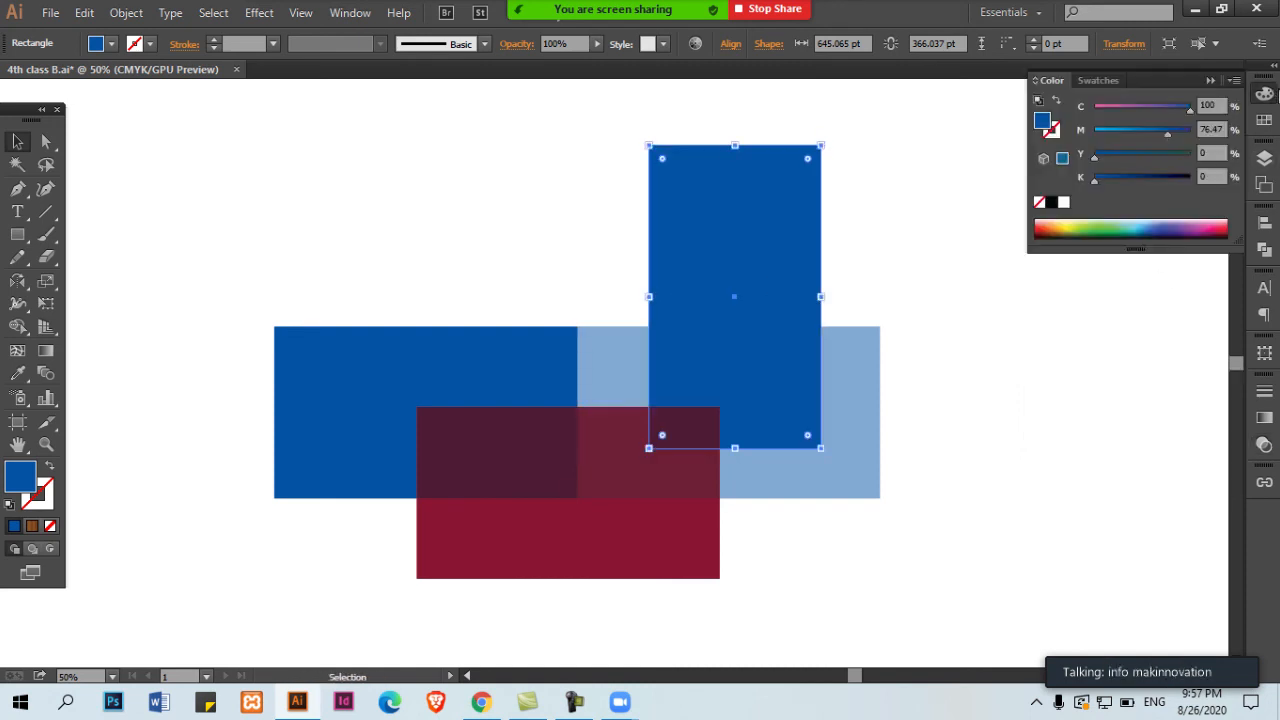
pyautogui.click(1112, 220)
pyautogui.moveTo(866, 320); pyautogui.dragTo(894, 244)
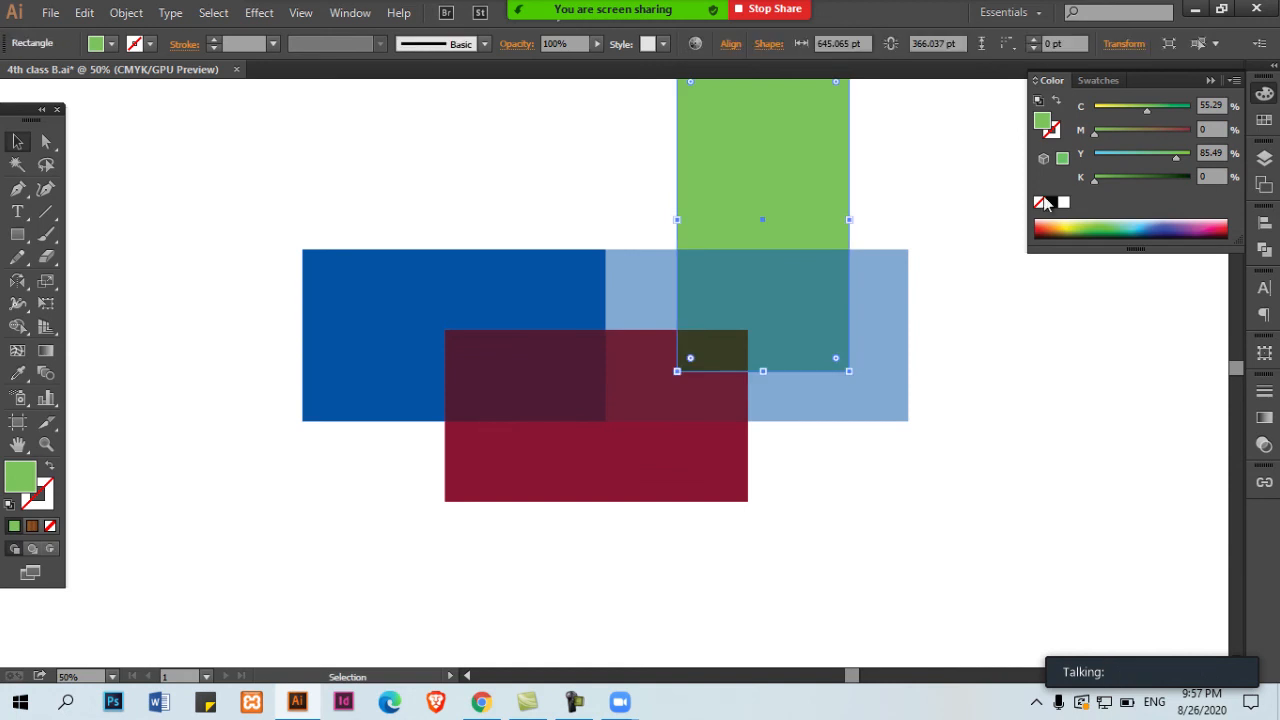
pyautogui.moveTo(1143, 114); pyautogui.dragTo(1190, 108)
pyautogui.moveTo(1095, 180); pyautogui.dragTo(1098, 185)
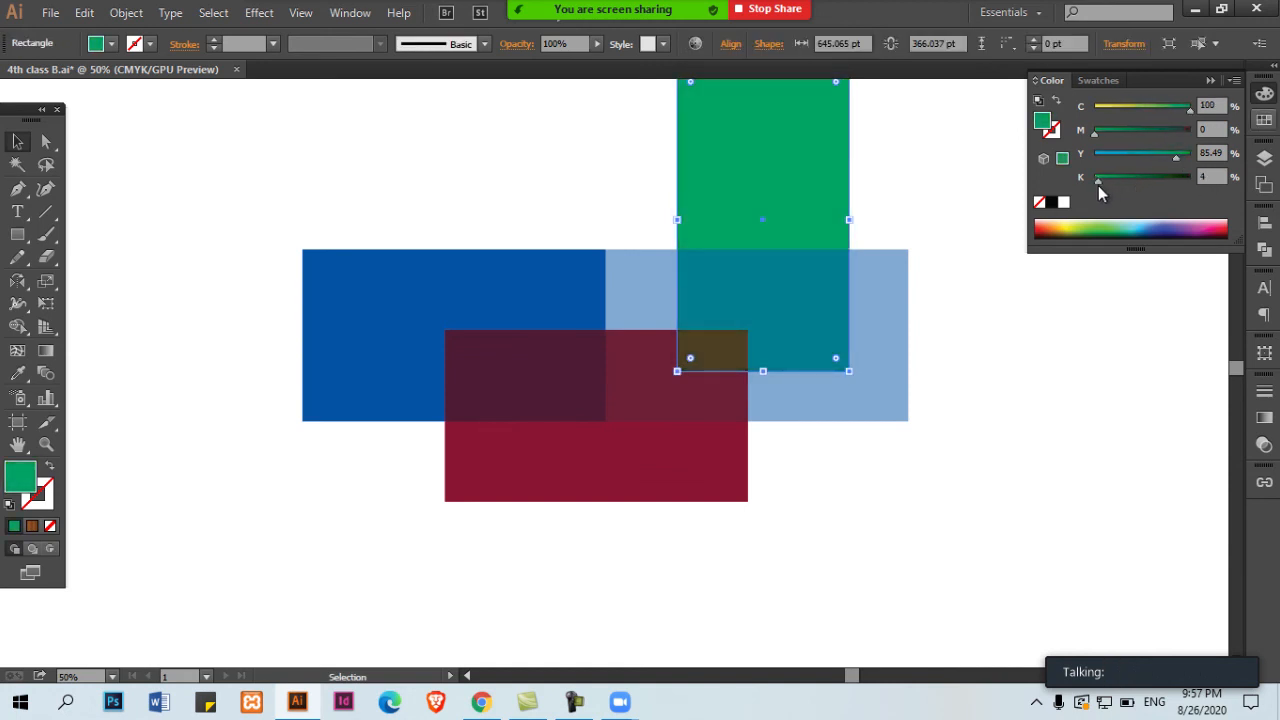
pyautogui.moveTo(905, 426); pyautogui.dragTo(930, 514)
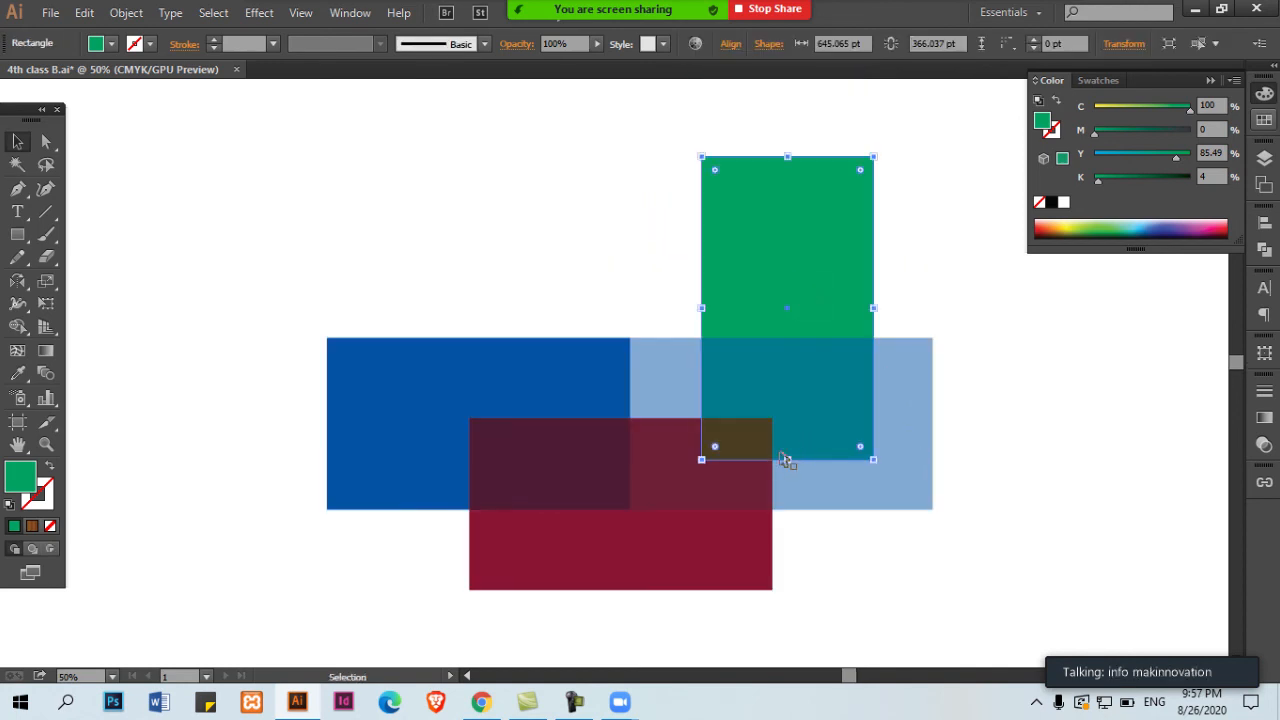
# Move the green rectangle down and slightly right until its lower edge nearly meets the translucent rectangle's lower edge
pyautogui.moveTo(838, 249); pyautogui.dragTo(817, 291)
pyautogui.click(1050, 398)
pyautogui.click(1074, 400)
pyautogui.moveTo(948, 368); pyautogui.dragTo(874, 363)
pyautogui.hotkey('ctrl', '=')
pyautogui.moveTo(794, 460); pyautogui.dragTo(956, 498)
pyautogui.scroll(-5, 820, 449)
pyautogui.hscroll(-3, 820, 449)
pyautogui.moveTo(803, 446); pyautogui.dragTo(855, 453)
pyautogui.click(980, 454)
pyautogui.moveTo(938, 430); pyautogui.dragTo(816, 484)
# Recolor the dark red rectangle to a brighter red with C 0, M 100, Y 100, K 20
pyautogui.click(731, 519)
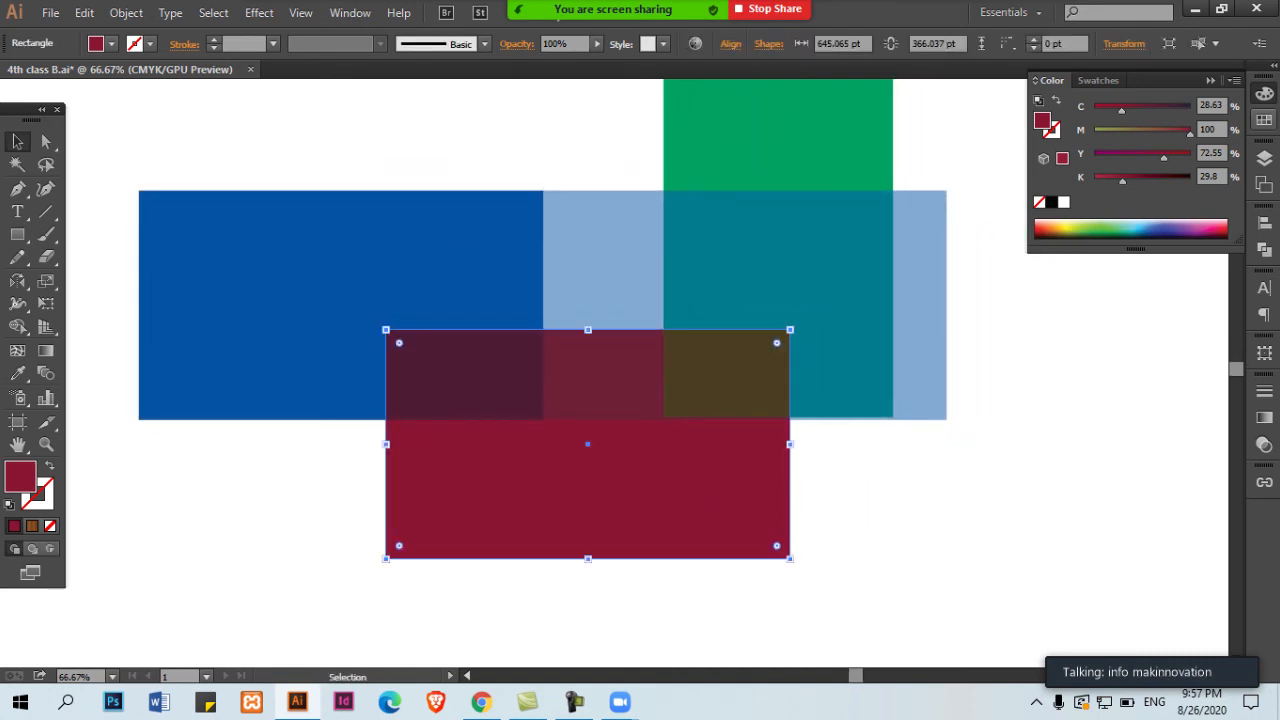
pyautogui.moveTo(1124, 182); pyautogui.dragTo(1094, 182)
pyautogui.moveTo(1136, 112); pyautogui.dragTo(1043, 113)
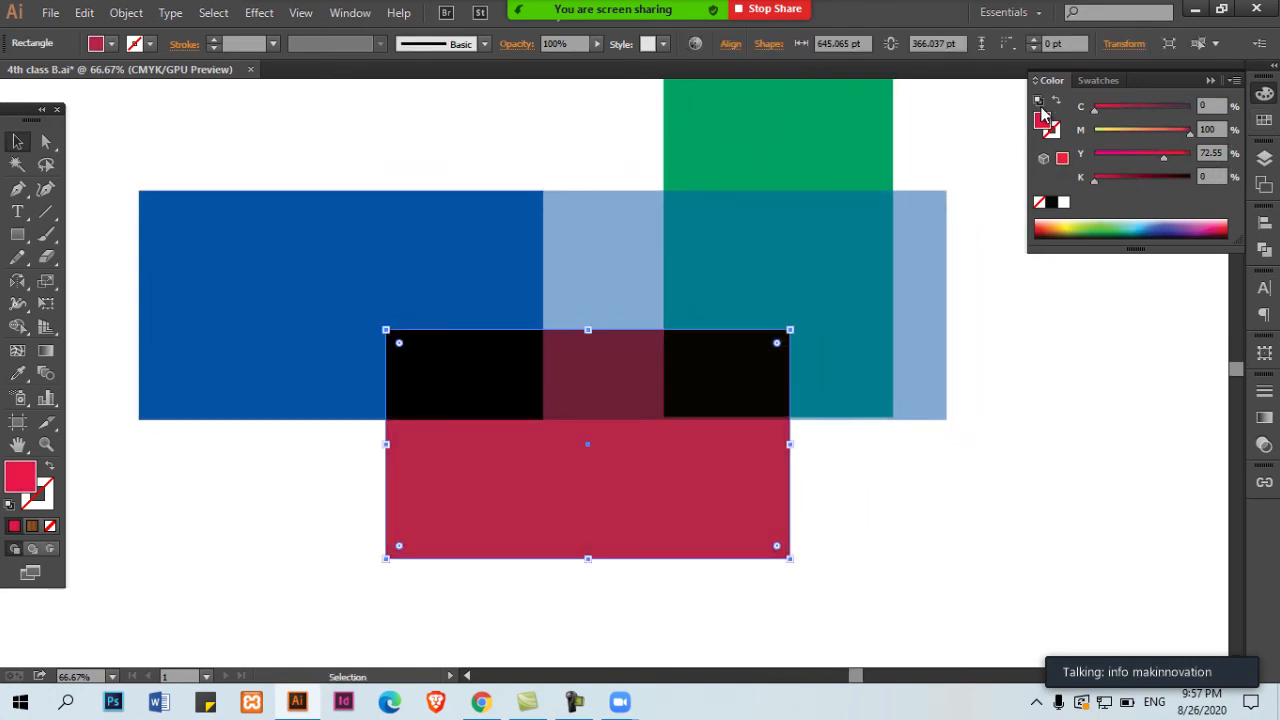
pyautogui.moveTo(1165, 157); pyautogui.dragTo(1190, 155)
pyautogui.click(1210, 176)
pyautogui.write('20')
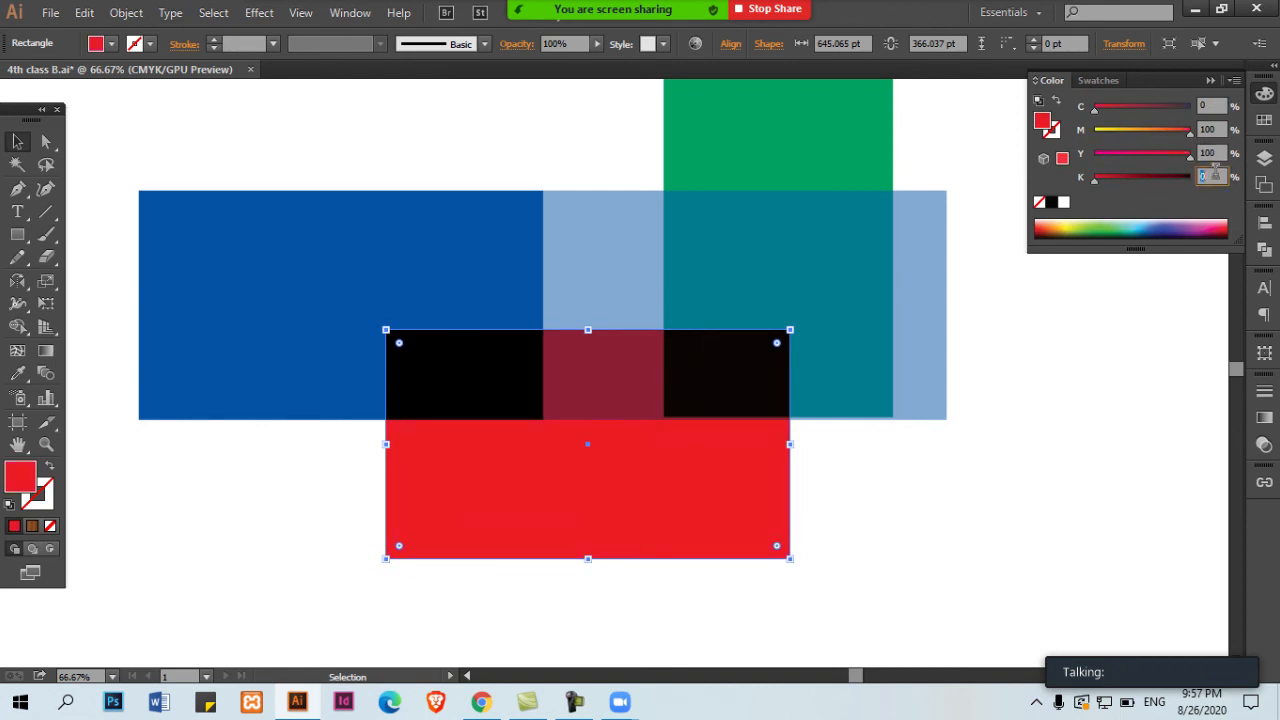
pyautogui.press('Return')
pyautogui.click(823, 520)
# Check the Transparency settings of the red rectangle and the translucent blue rectangle
pyautogui.click(614, 523)
pyautogui.click(1264, 444)
pyautogui.click(1088, 405)
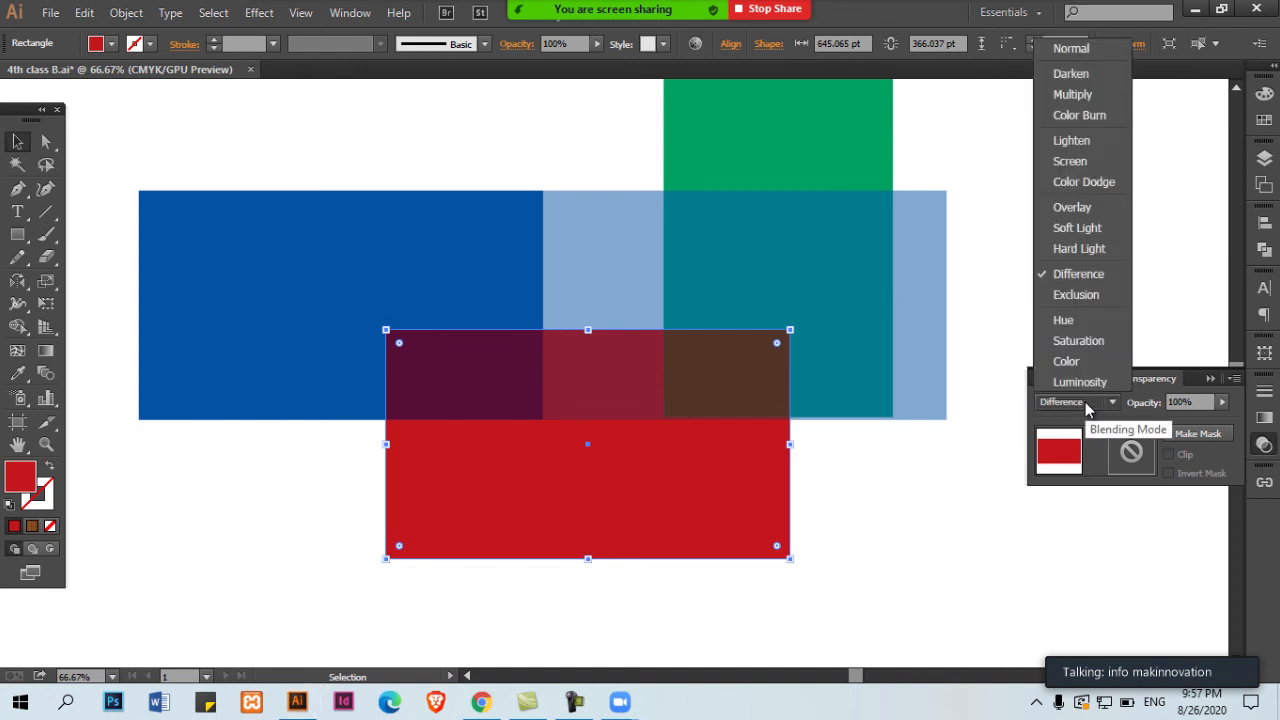
pyautogui.click(500, 320)
pyautogui.click(561, 299)
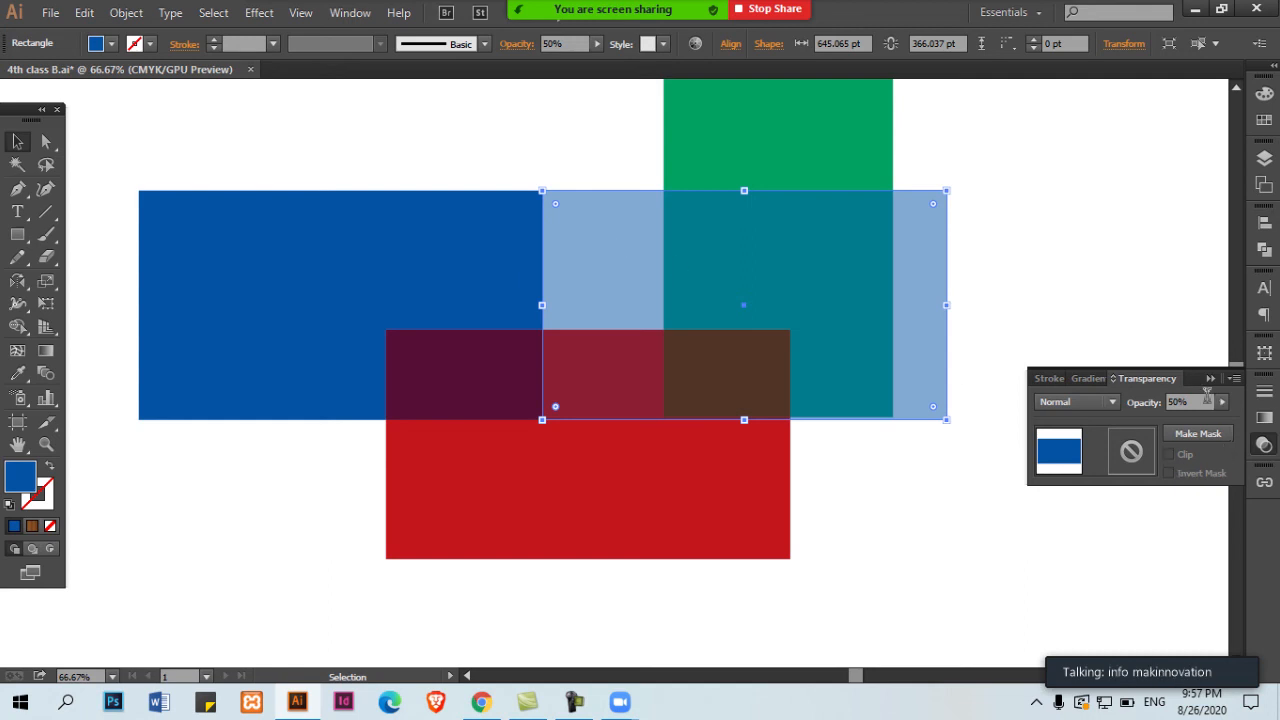
# Bring the green rectangle to the front and send it to the back again
pyautogui.click(770, 143)
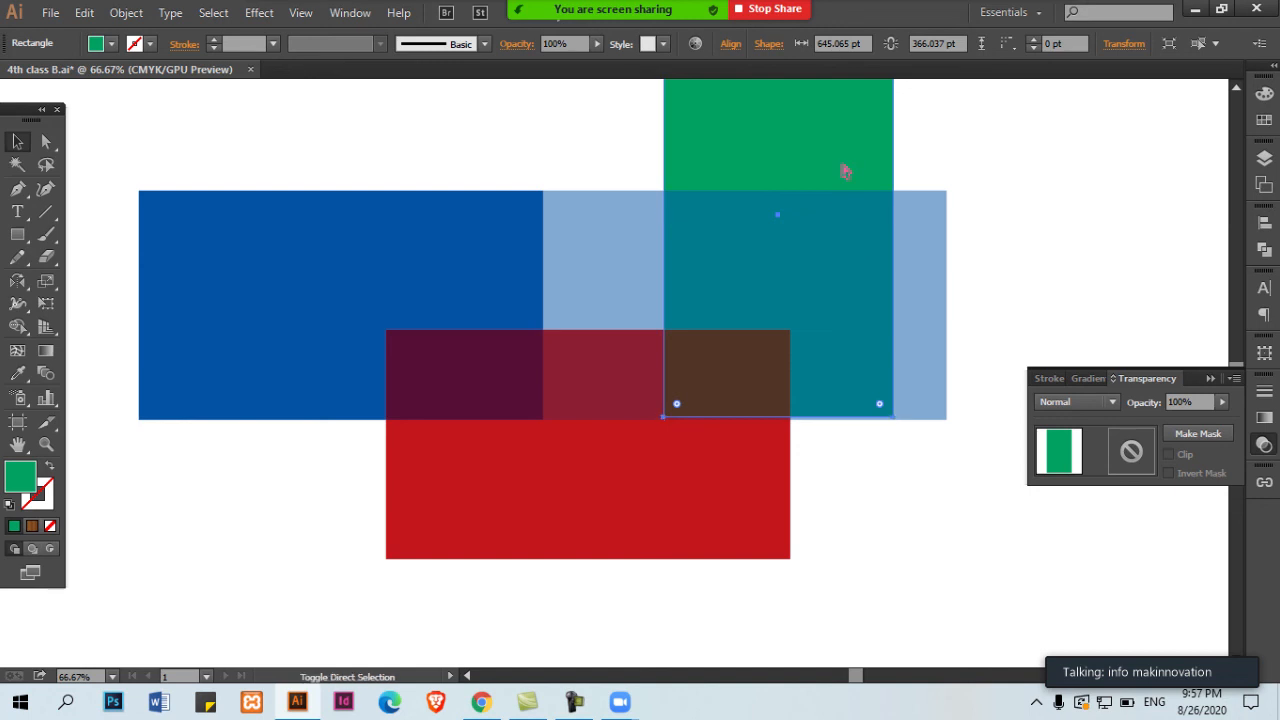
pyautogui.hotkey('ctrl', 'shift', ']')
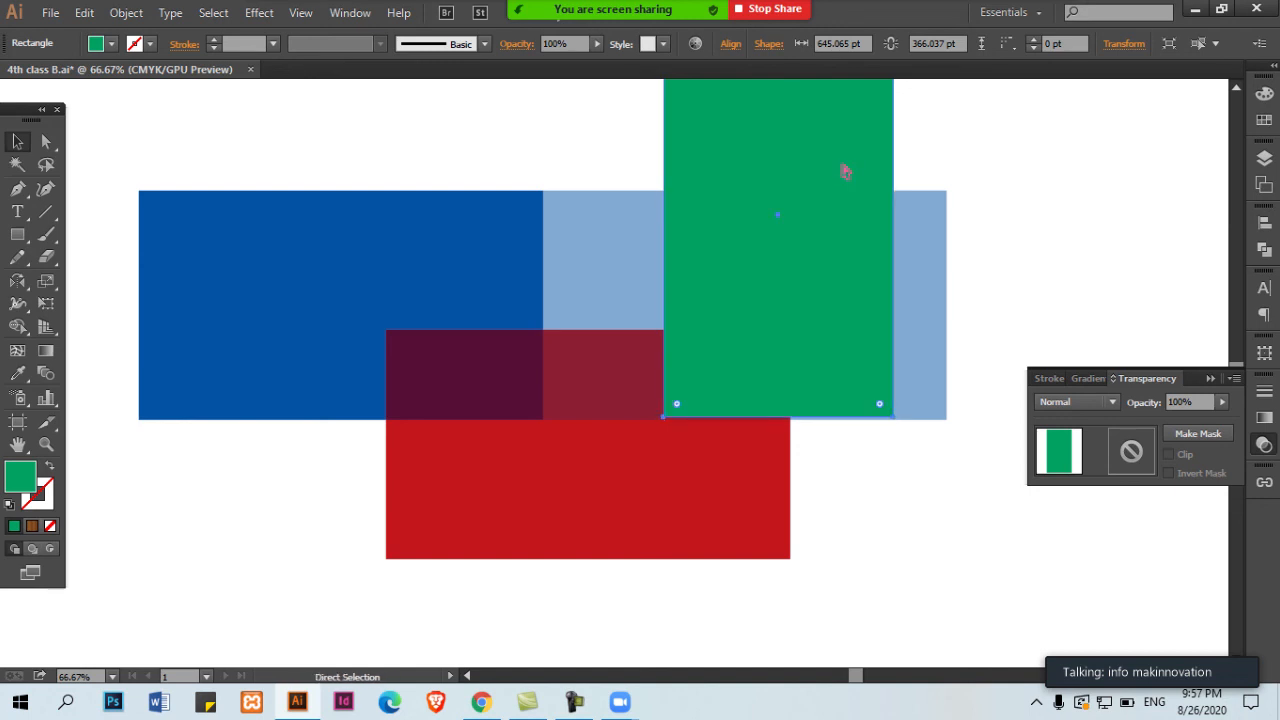
pyautogui.press('ctrl')
pyautogui.hotkey('ctrl', 'shift', '[')
pyautogui.click(1080, 156)
# Try the Exclusion blending mode on the red rectangle and change it to Hue
pyautogui.click(598, 533)
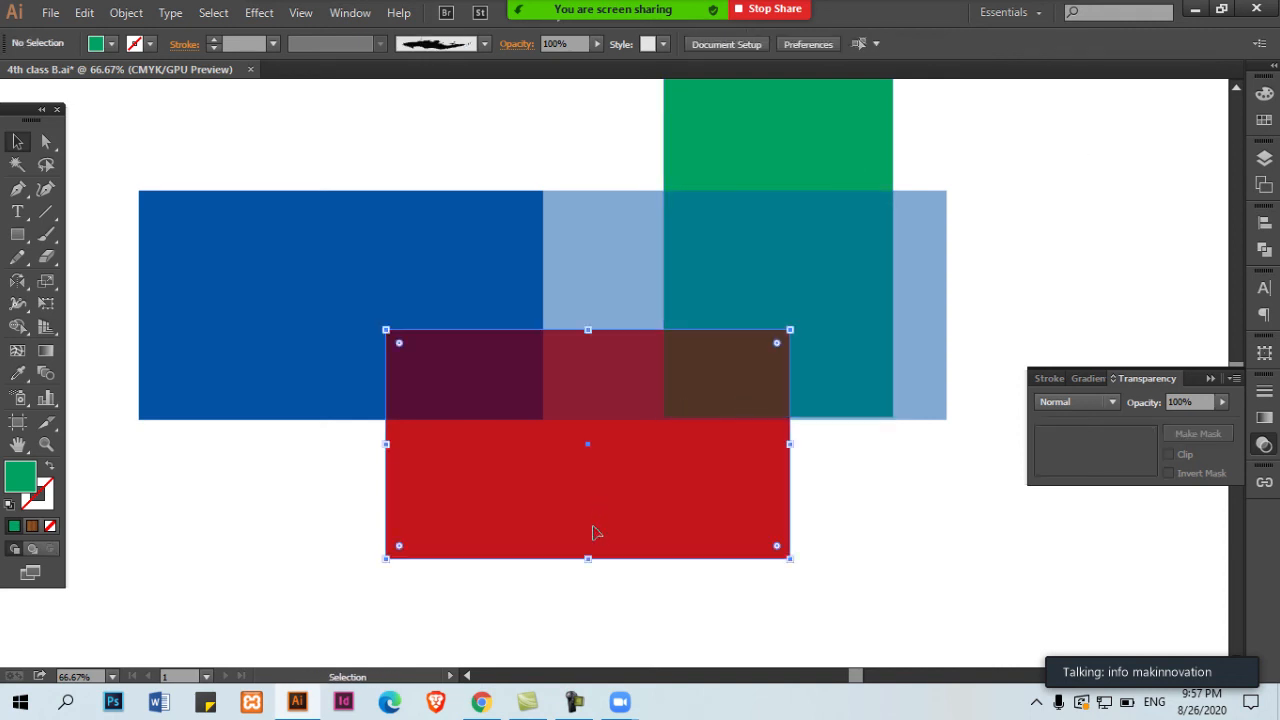
pyautogui.click(1107, 404)
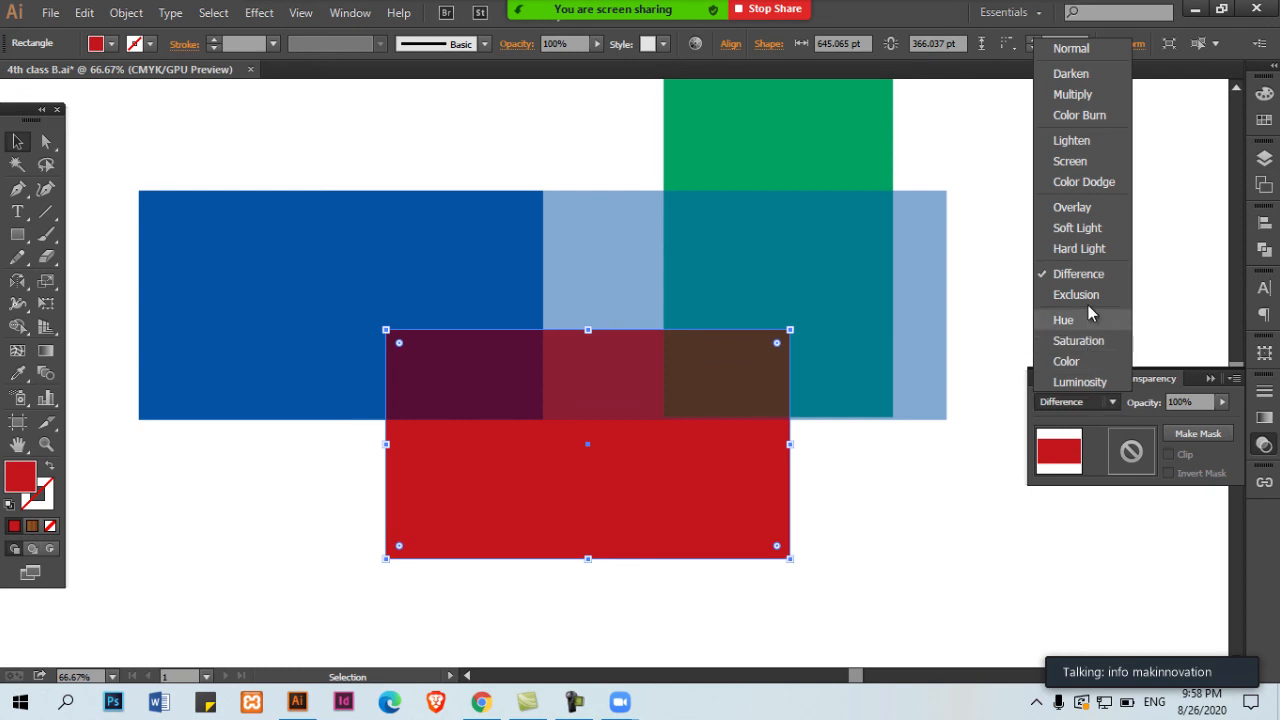
pyautogui.click(1092, 295)
pyautogui.click(1081, 402)
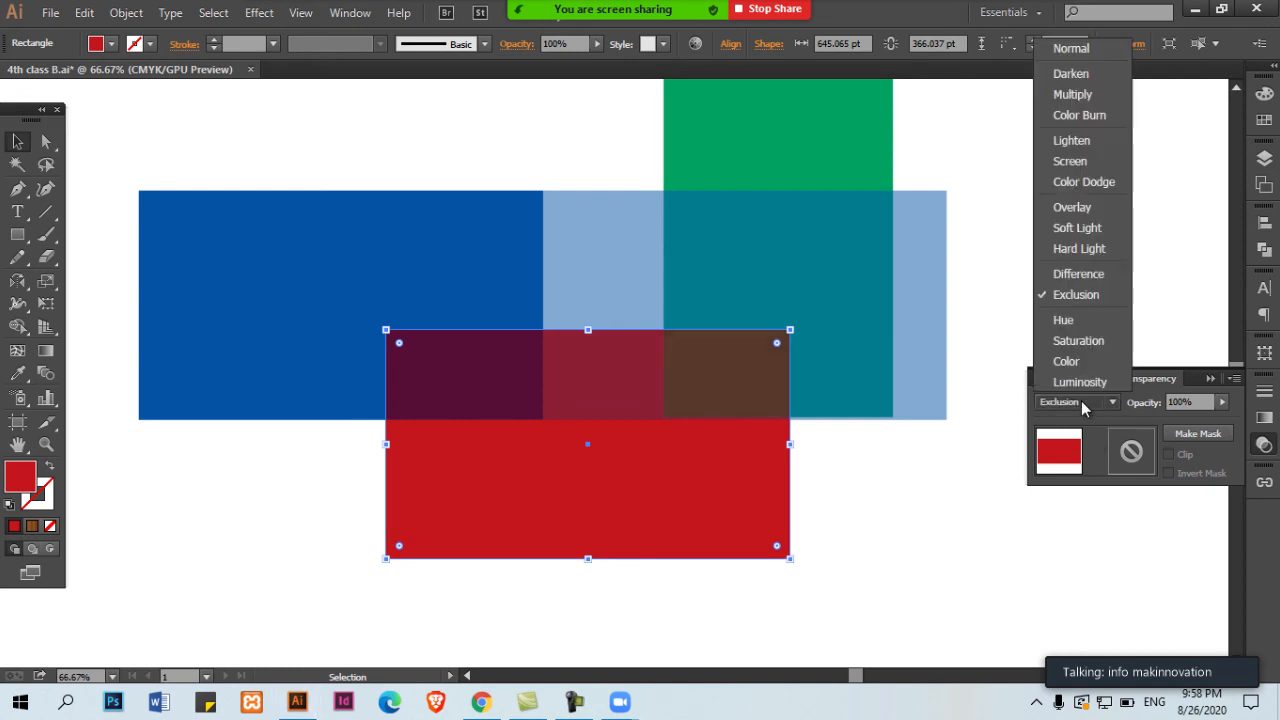
pyautogui.click(1088, 317)
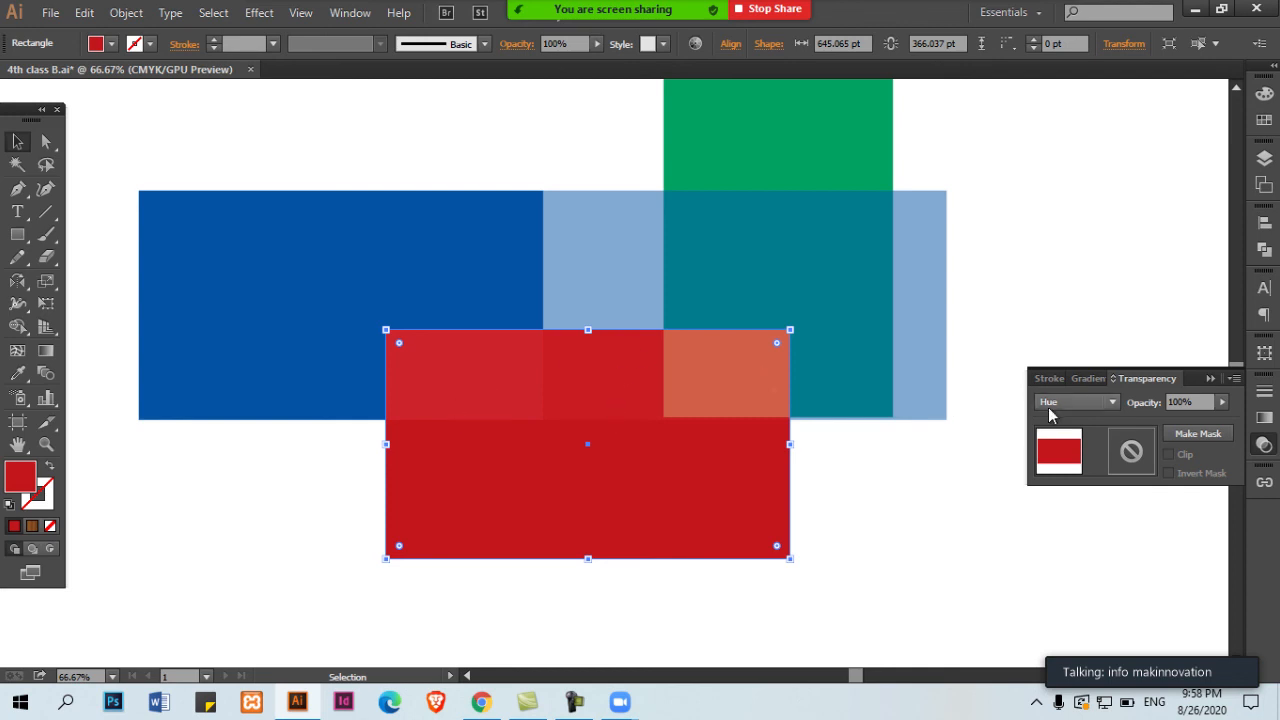
# Check the shapes in Outline view, and align the bottom edges of the green and translucent blue rectangles
pyautogui.click(875, 561)
pyautogui.hotkey('ctrl', 'y')
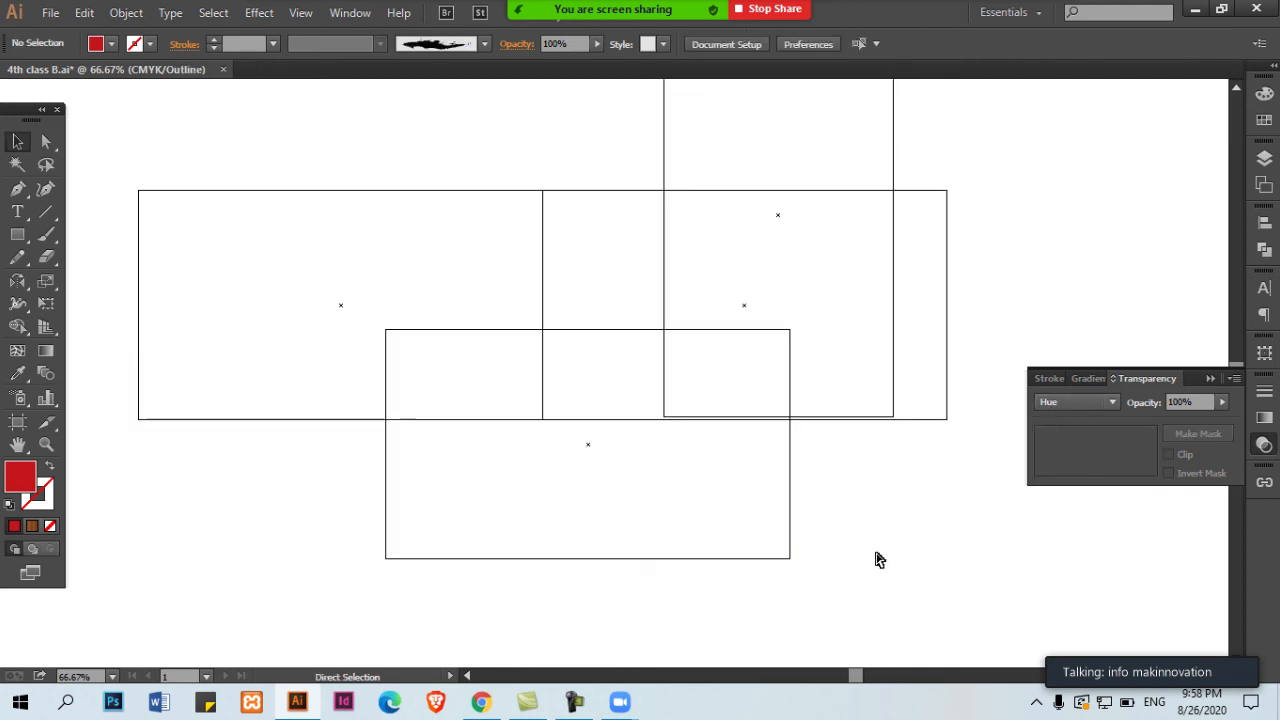
pyautogui.hotkey('ctrl', 'y')
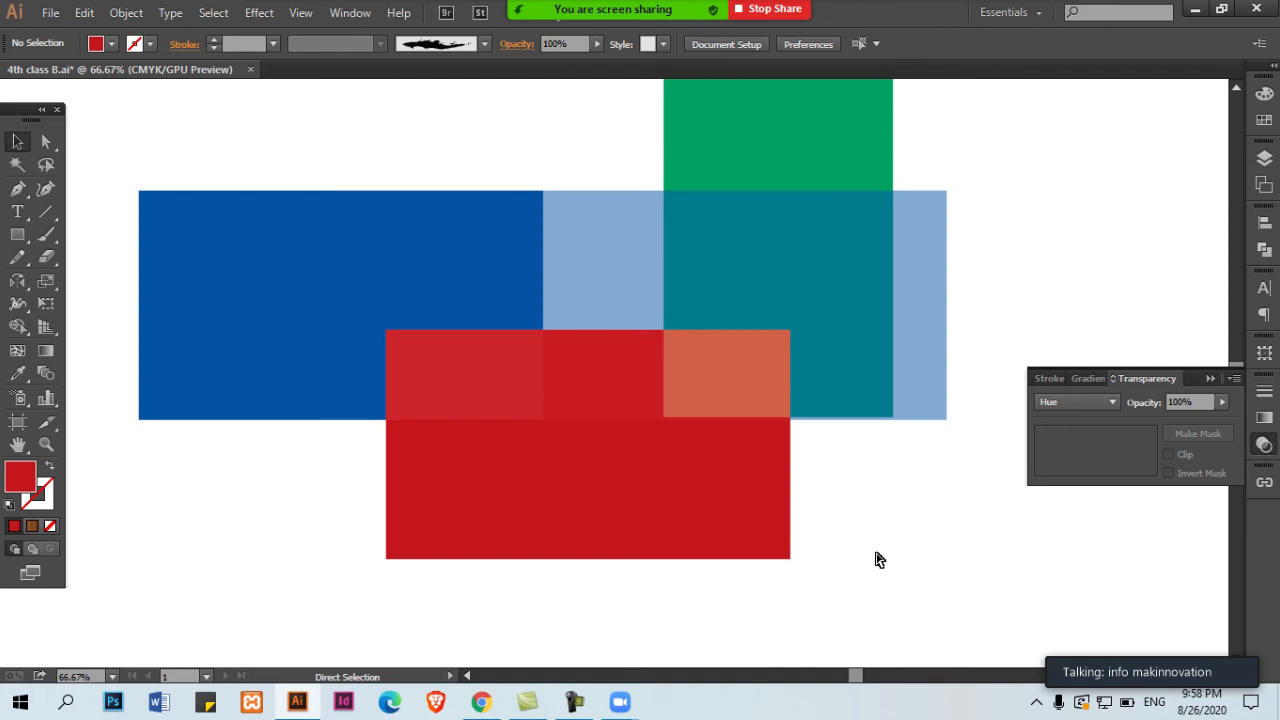
pyautogui.moveTo(897, 489); pyautogui.dragTo(925, 374)
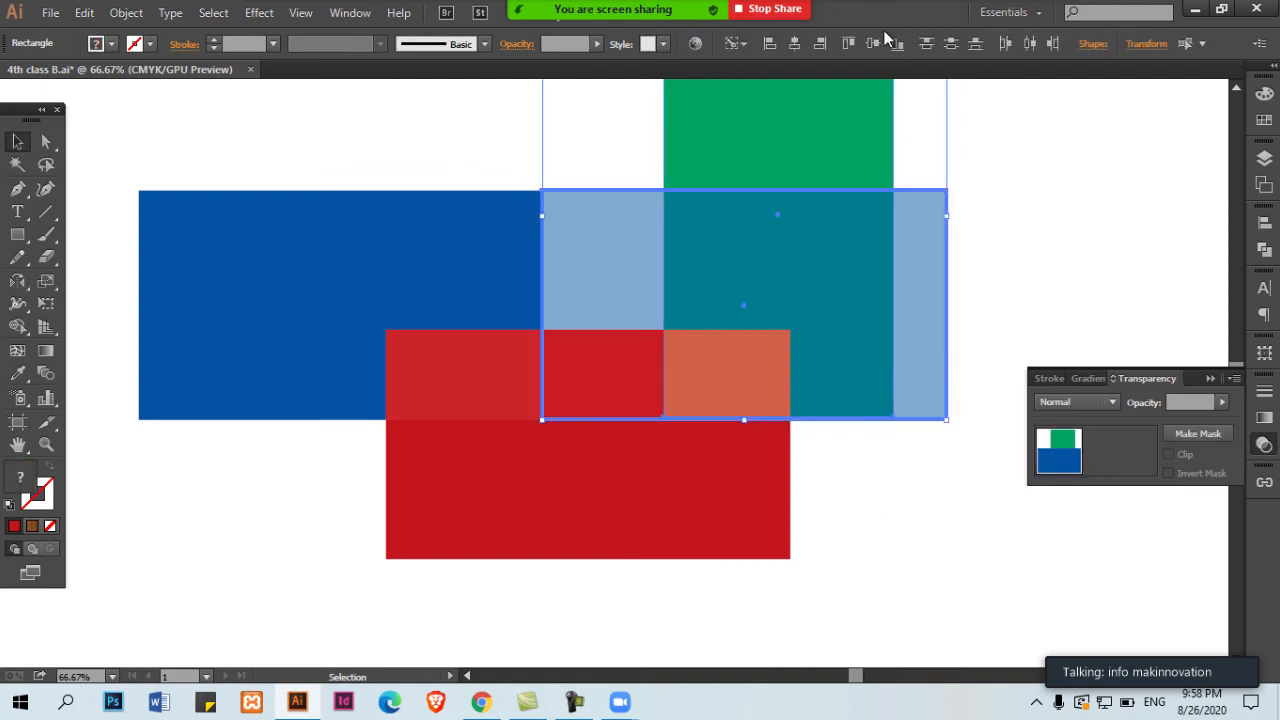
pyautogui.click(994, 157)
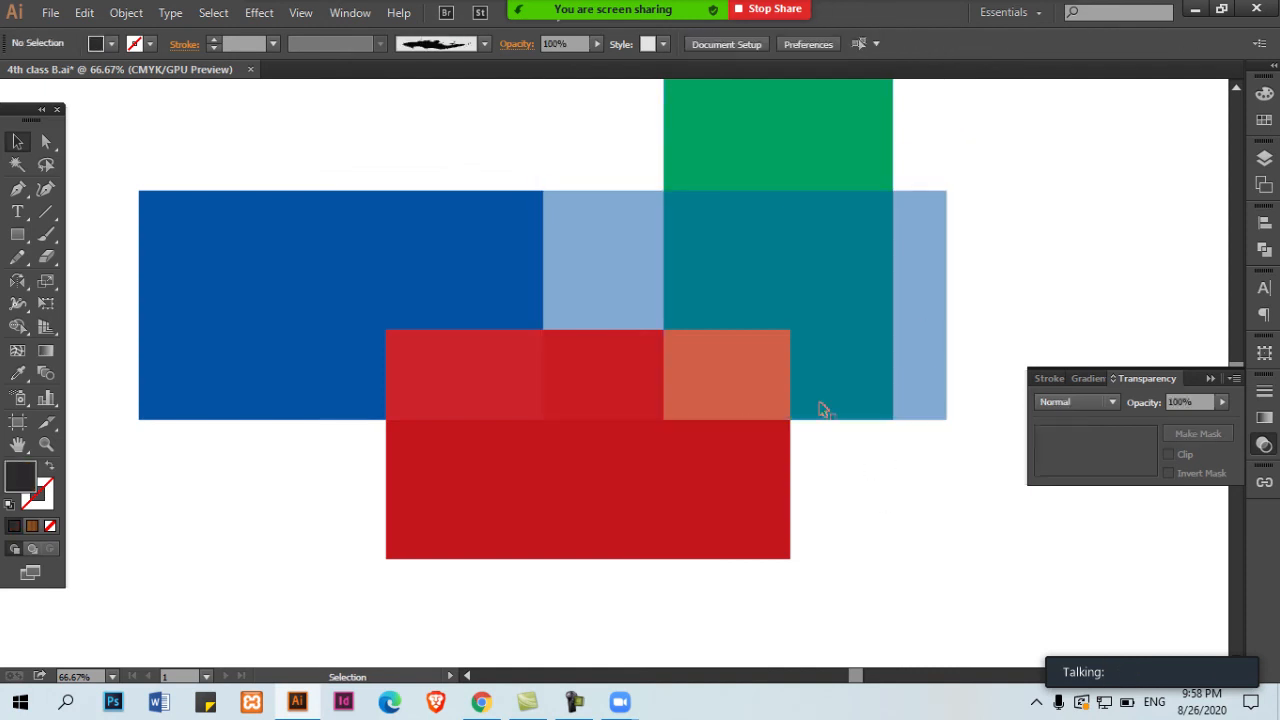
# Open the blending mode choices for the red rectangle
pyautogui.click(637, 477)
pyautogui.click(1105, 402)
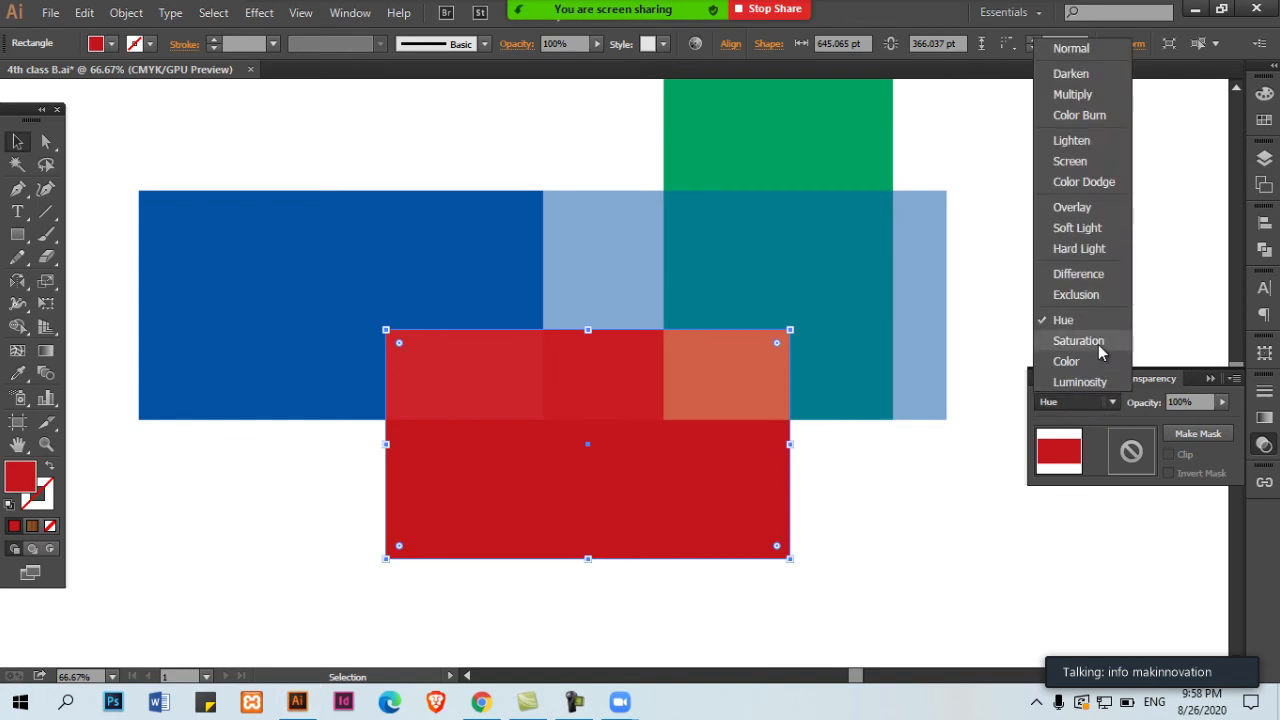